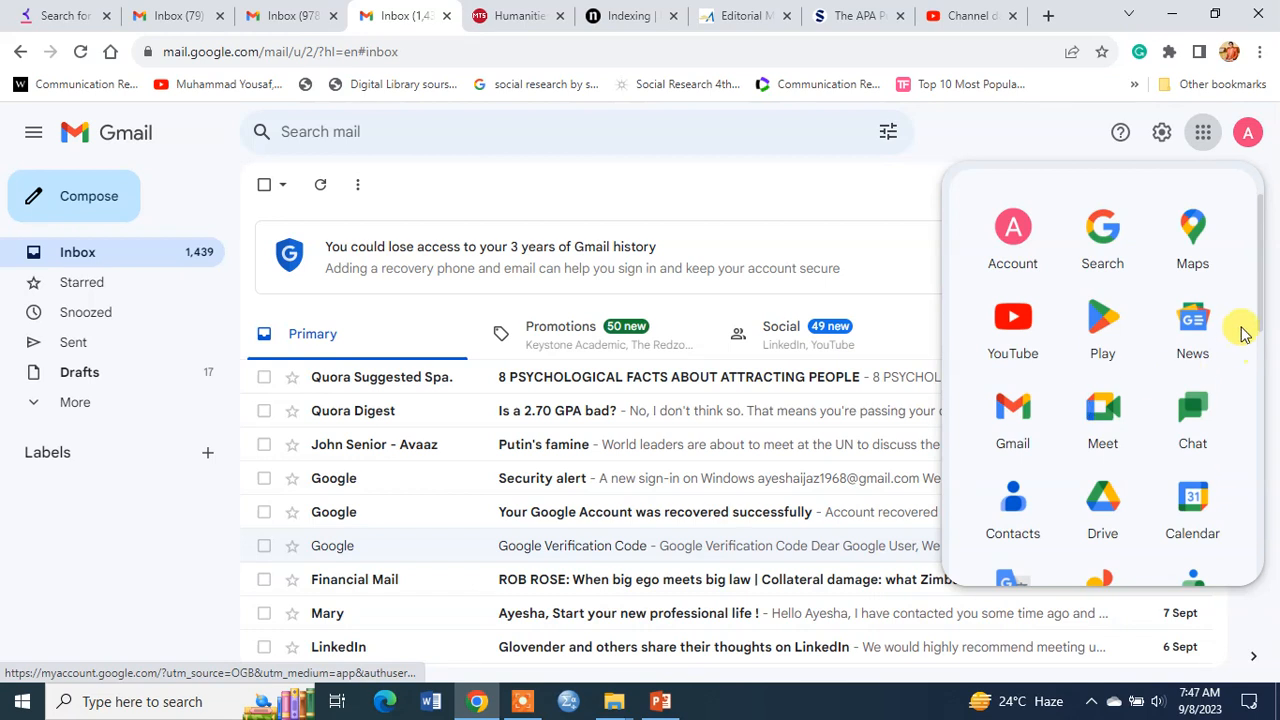
Open Google Forms from the Google apps and open the recent Untitled form on media attention and political participation
{"action": "scroll", "coordinate": [1100, 430], "scroll_direction": "down", "scroll_amount": 5}
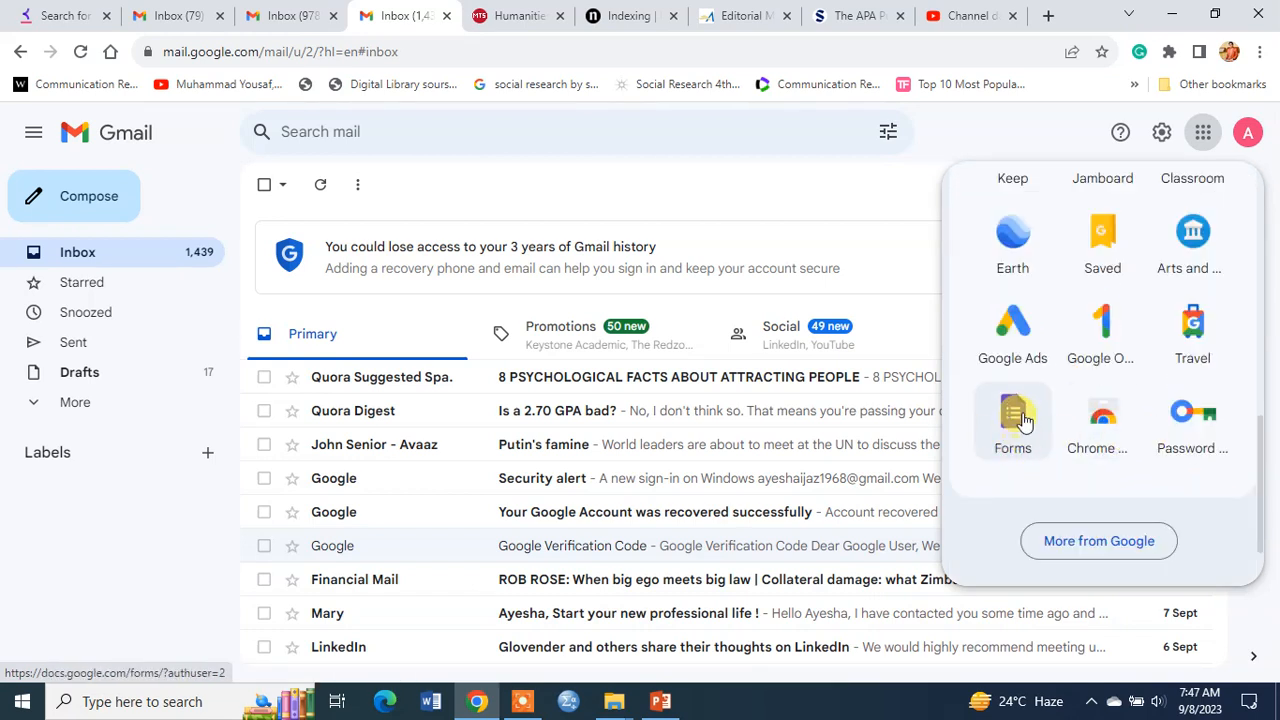
{"action": "left_click", "coordinate": [1012, 415]}
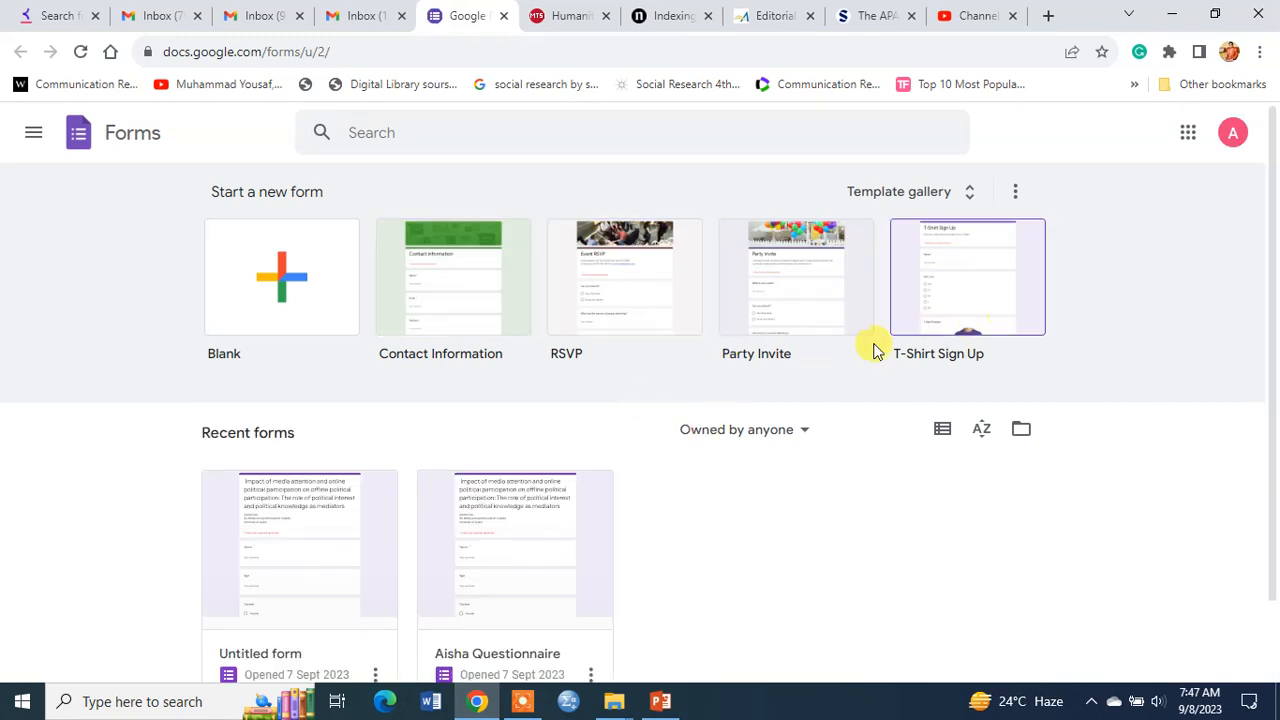
{"action": "left_click", "coordinate": [301, 553]}
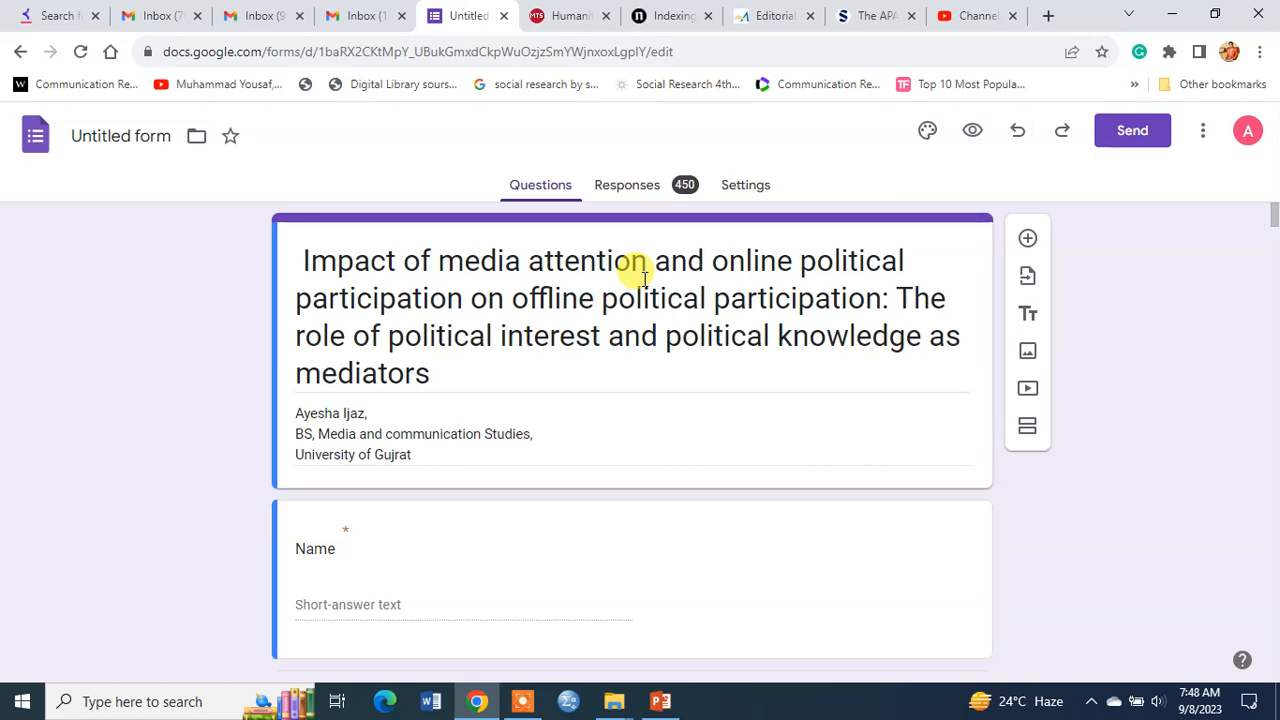
Review the summary of the form's responses and look at the destination options for linking them to a spreadsheet
{"action": "left_click", "coordinate": [637, 190]}
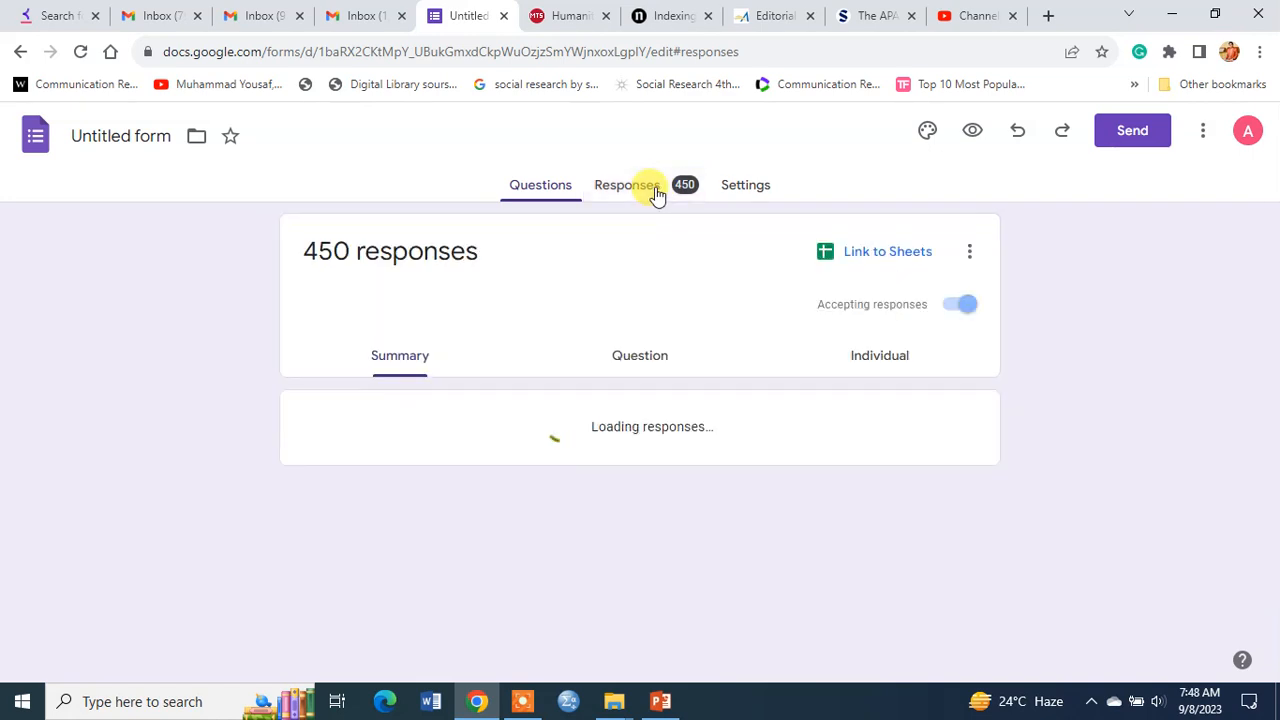
{"action": "scroll", "coordinate": [545, 505], "scroll_direction": "down", "scroll_amount": 5}
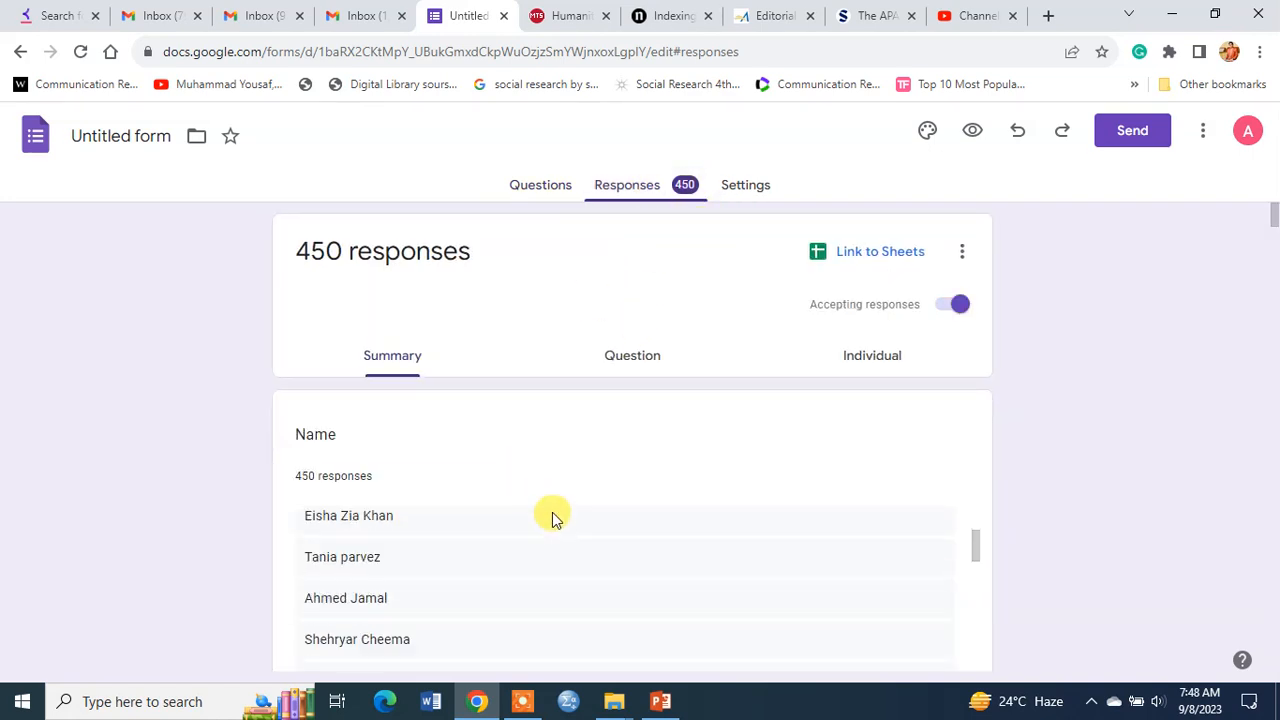
{"action": "scroll", "coordinate": [553, 508], "scroll_direction": "up", "scroll_amount": 8}
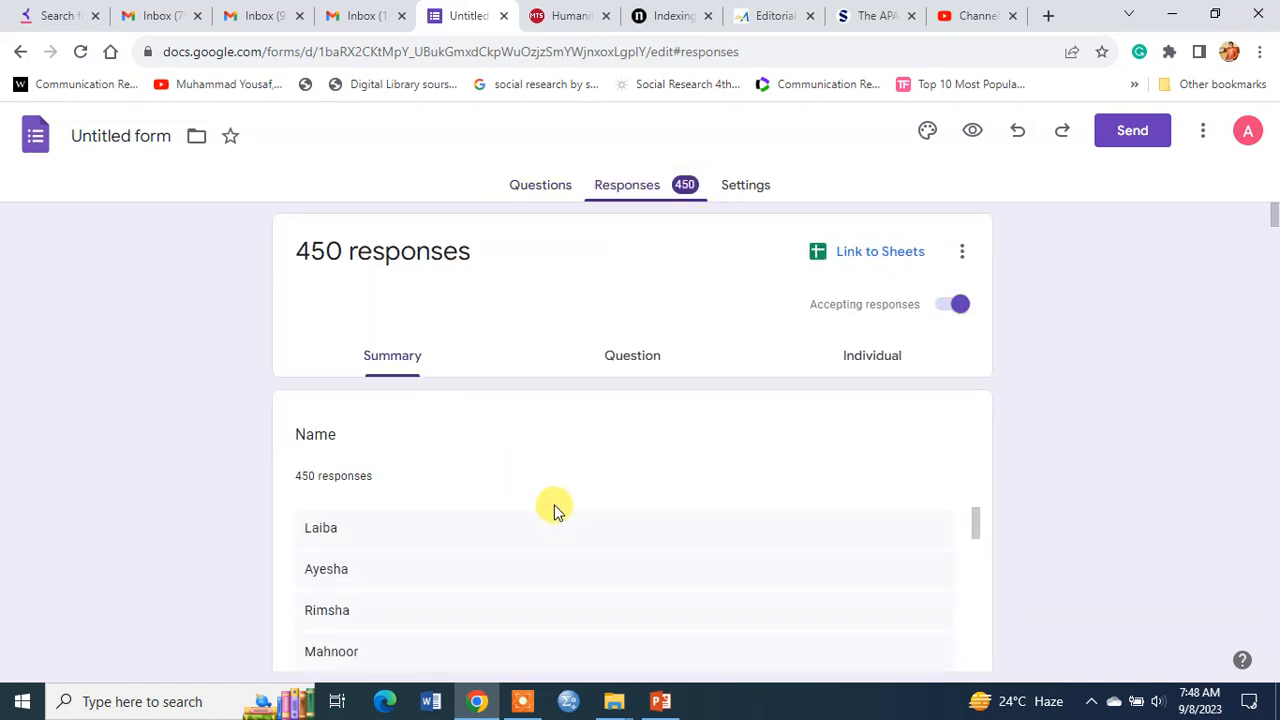
{"action": "left_click", "coordinate": [817, 257]}
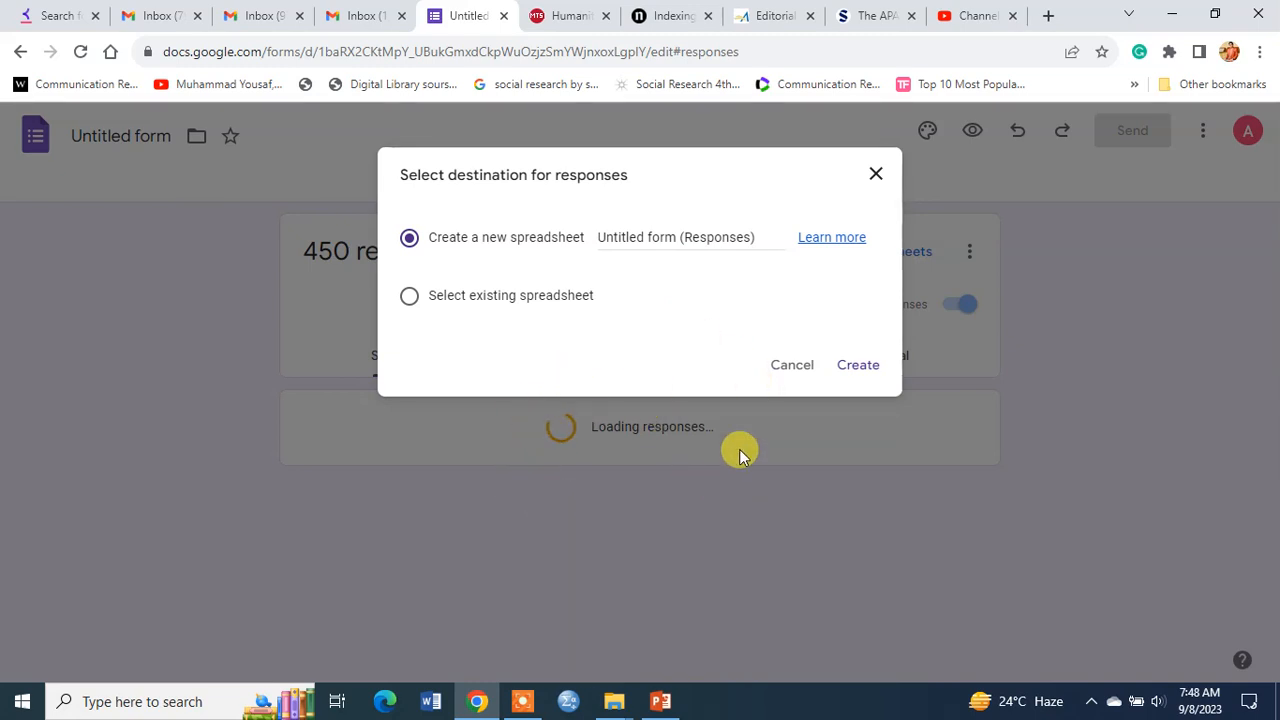
{"action": "left_click", "coordinate": [792, 366]}
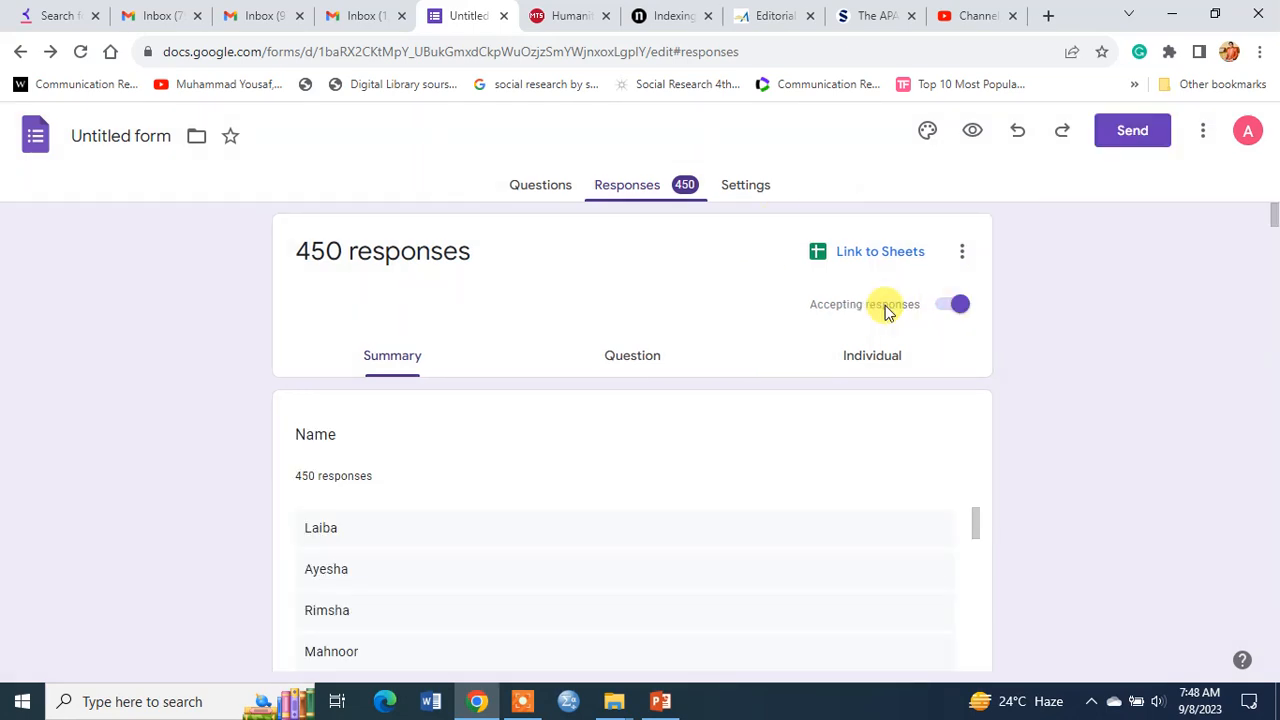
Download the form responses as CSV and save Untitled form.csv in YouTube Channel > Data Anlysis on Local Disk (F:)
{"action": "left_click", "coordinate": [962, 262]}
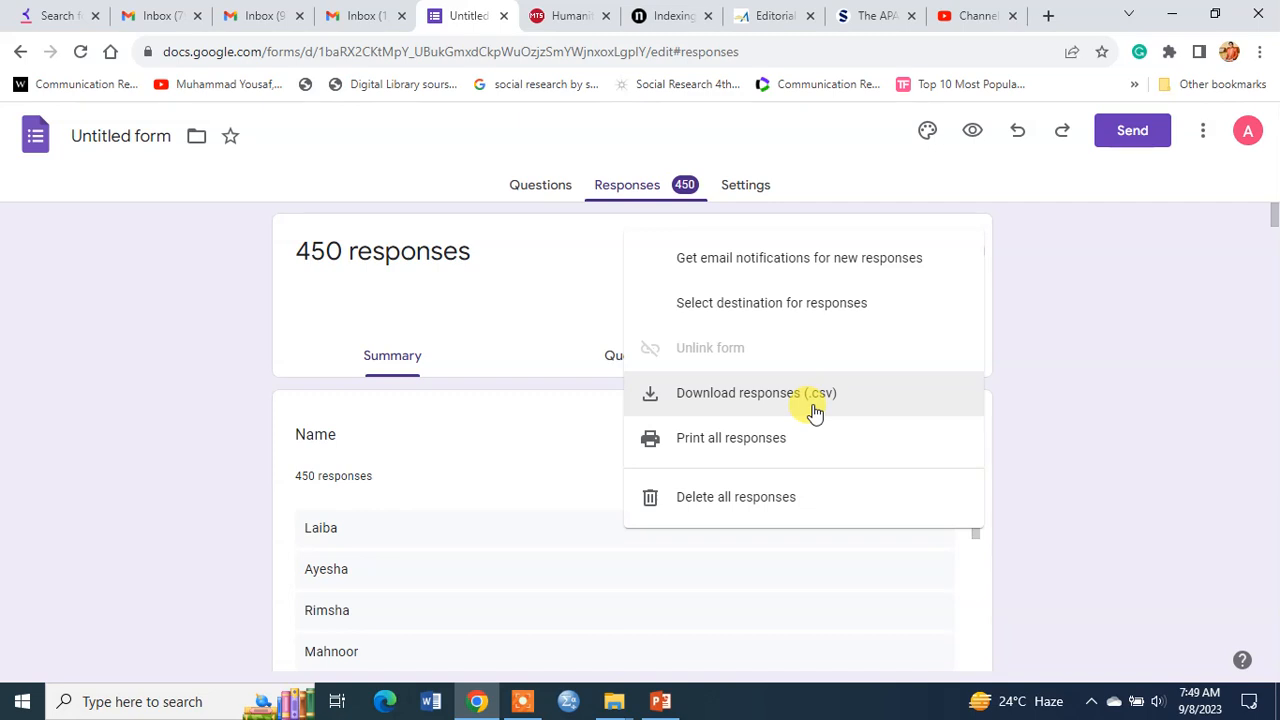
{"action": "left_click", "coordinate": [733, 402]}
{"action": "left_click", "coordinate": [863, 400]}
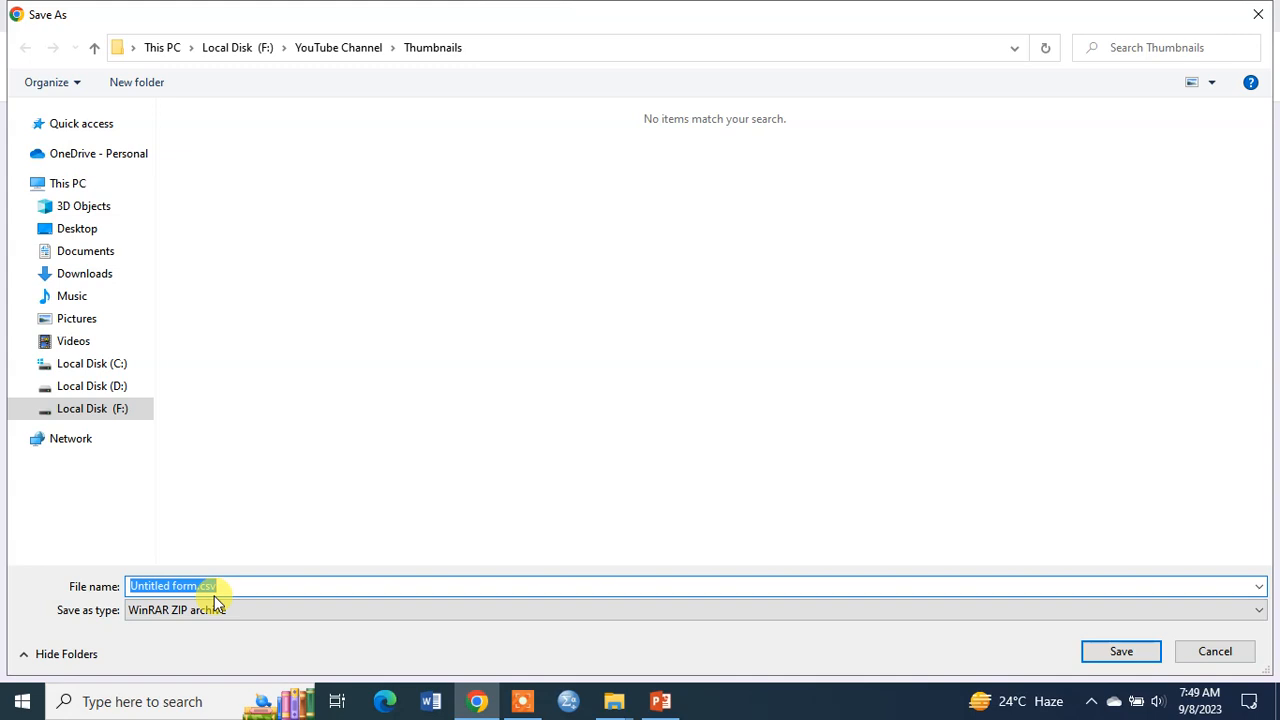
{"action": "left_click", "coordinate": [120, 388]}
{"action": "left_click", "coordinate": [120, 411]}
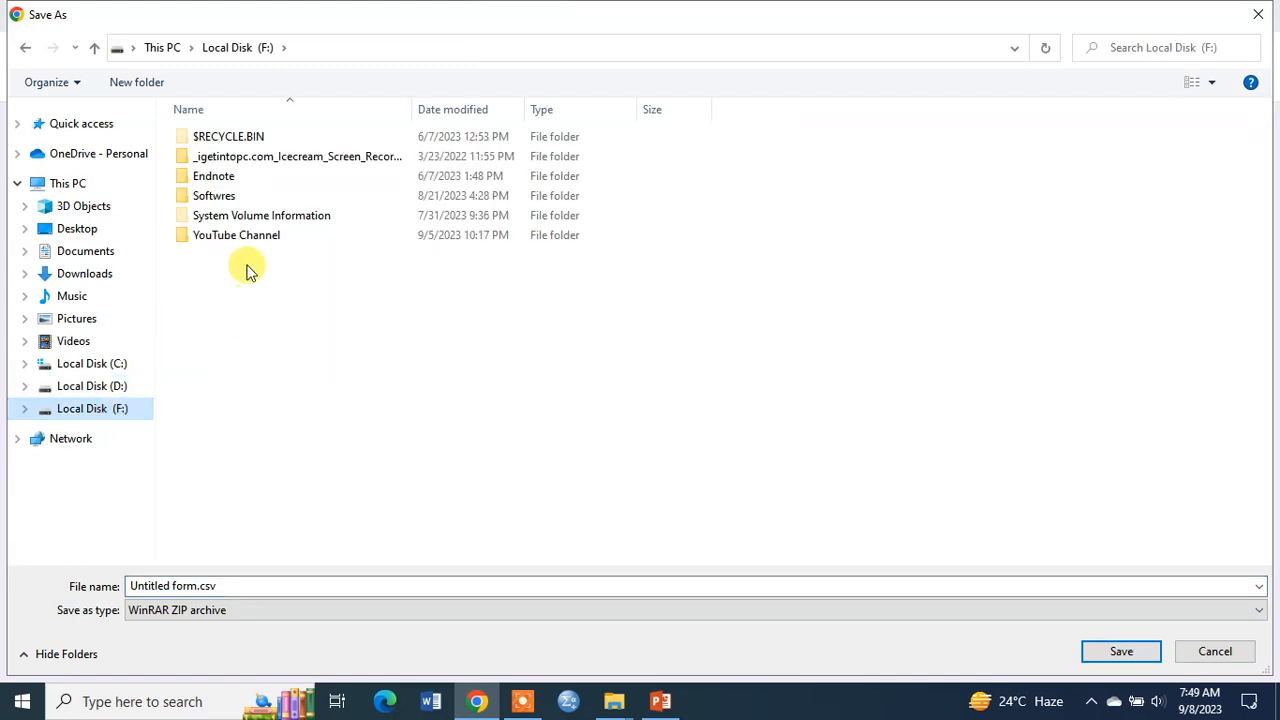
{"action": "double_click", "coordinate": [252, 234]}
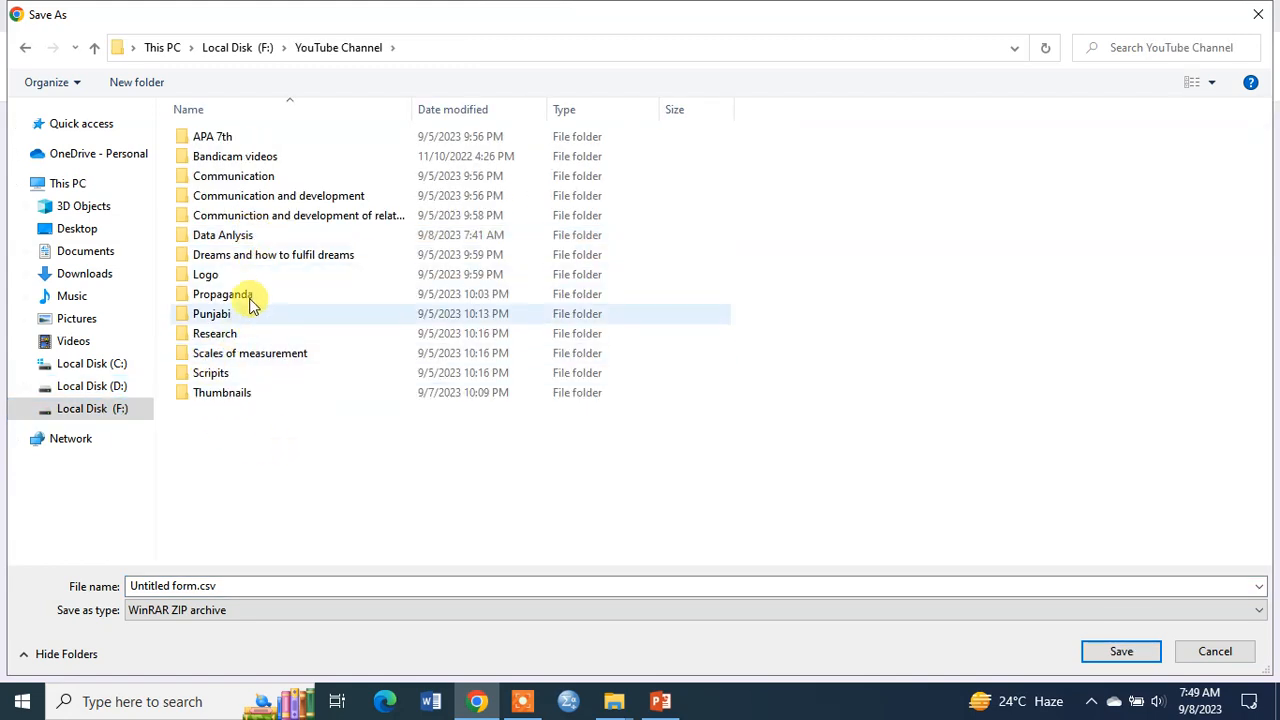
{"action": "left_click", "coordinate": [224, 238]}
{"action": "double_click", "coordinate": [224, 240]}
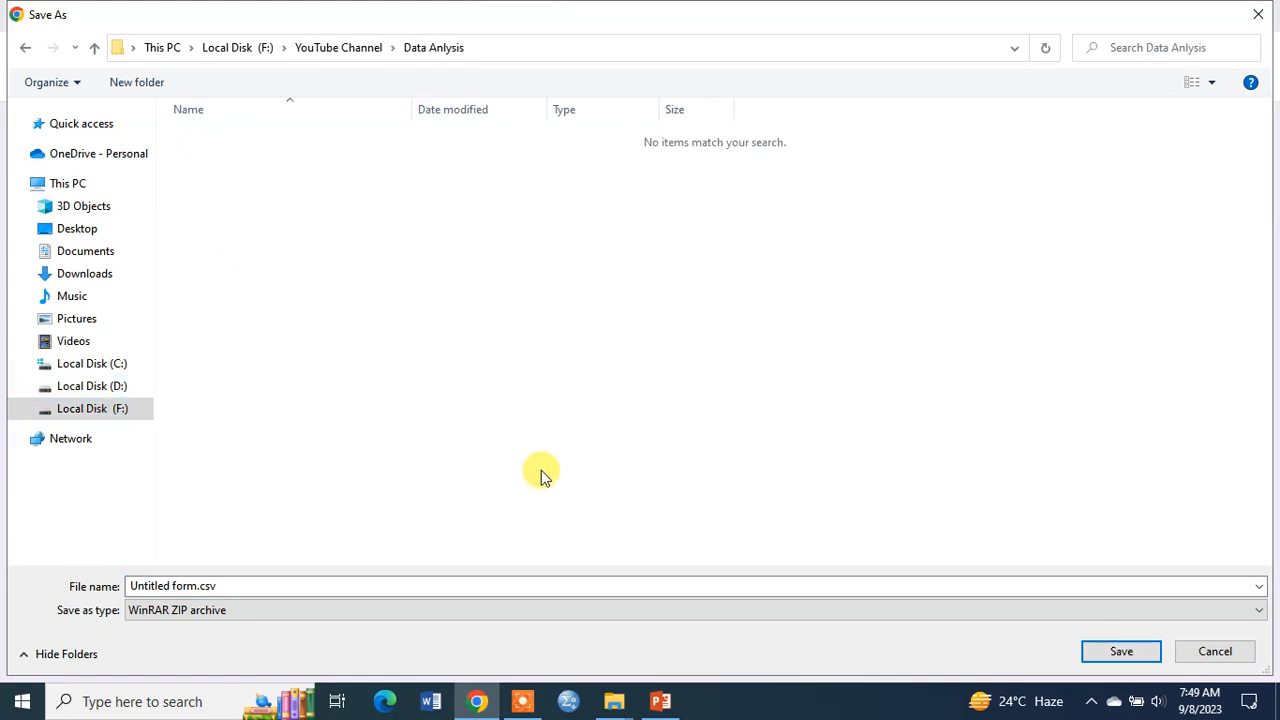
{"action": "left_click", "coordinate": [1121, 651]}
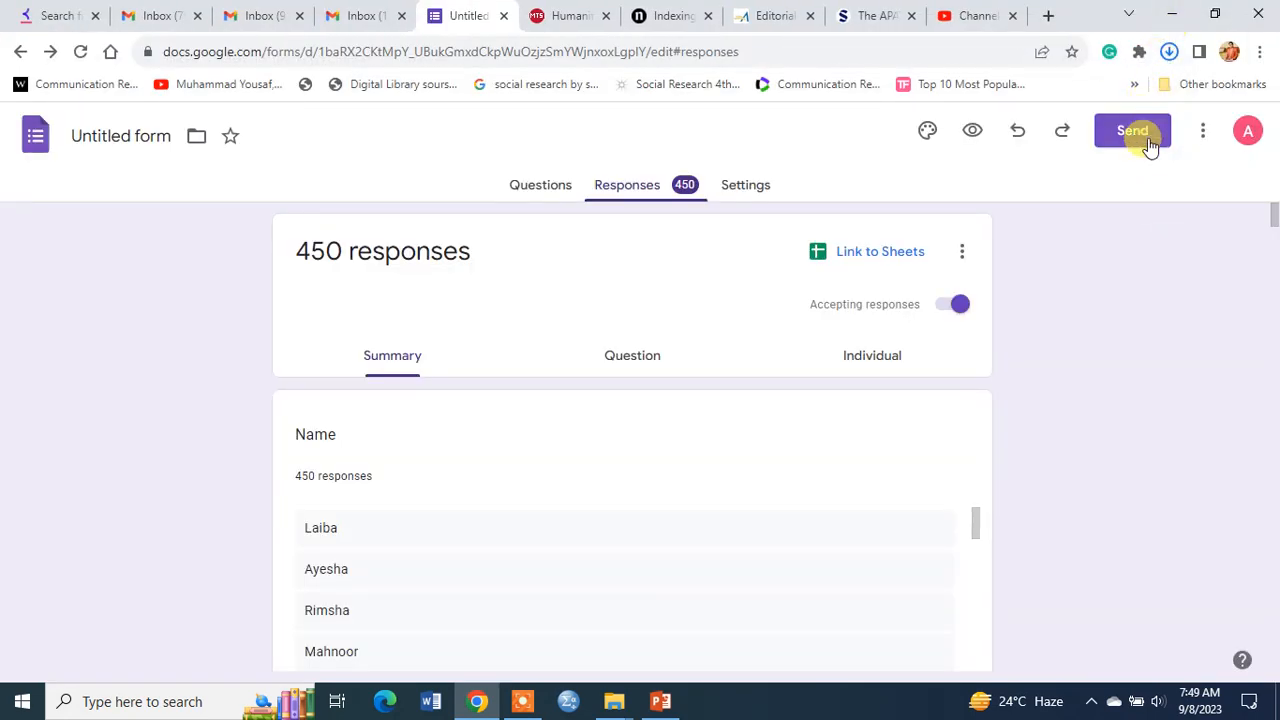
Locate the newly downloaded Untitled form.csv archive in its folder and open the CSV file inside it in Excel
{"action": "left_click", "coordinate": [1169, 52]}
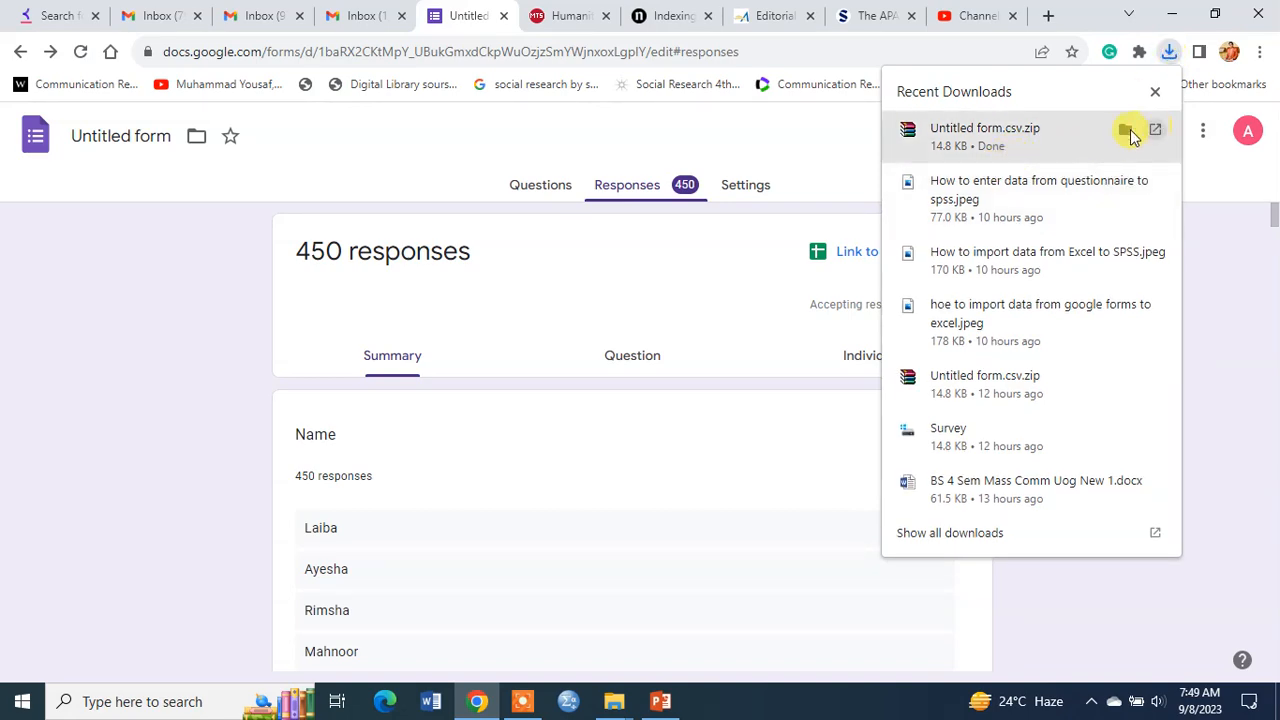
{"action": "left_click", "coordinate": [1127, 134]}
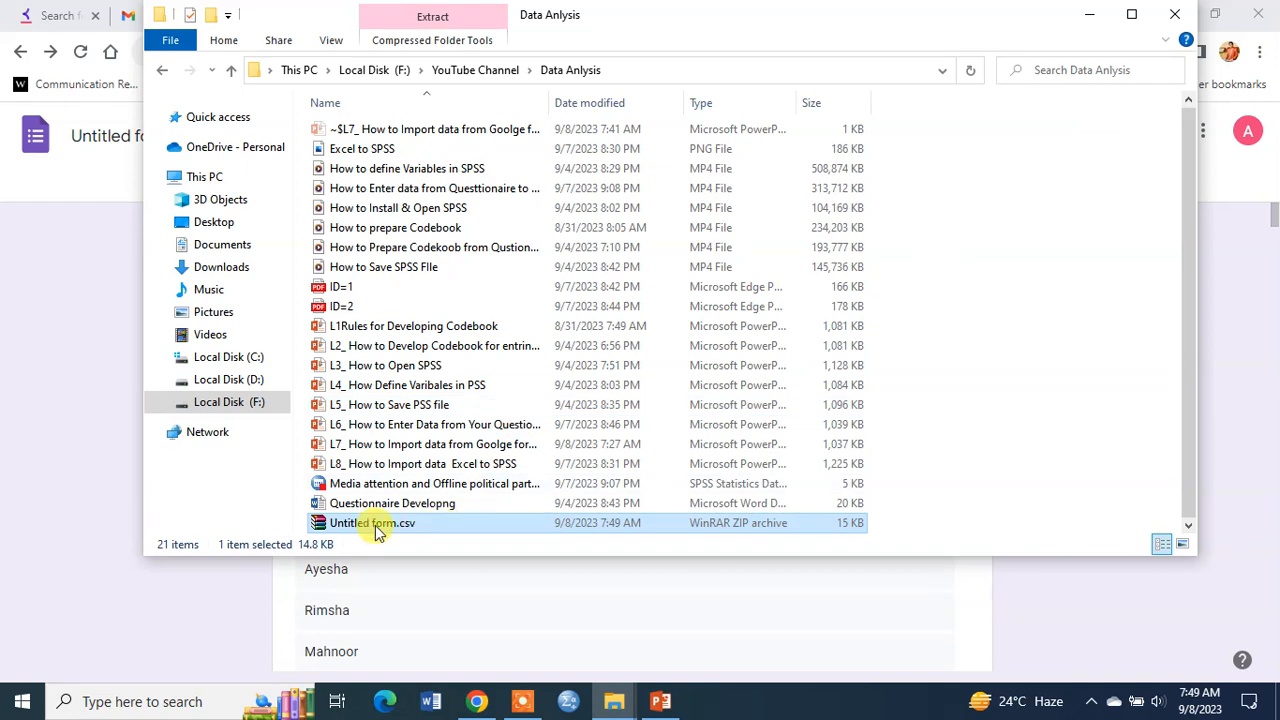
{"action": "double_click", "coordinate": [376, 527]}
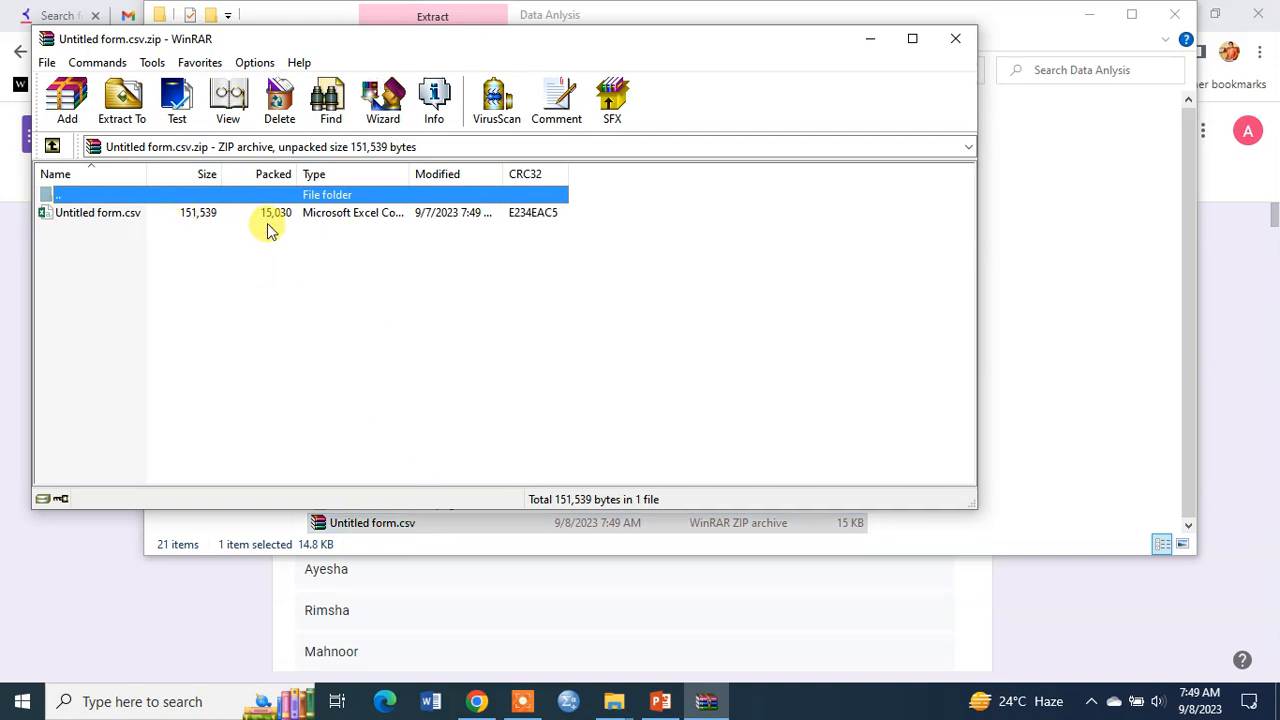
{"action": "left_click", "coordinate": [128, 218]}
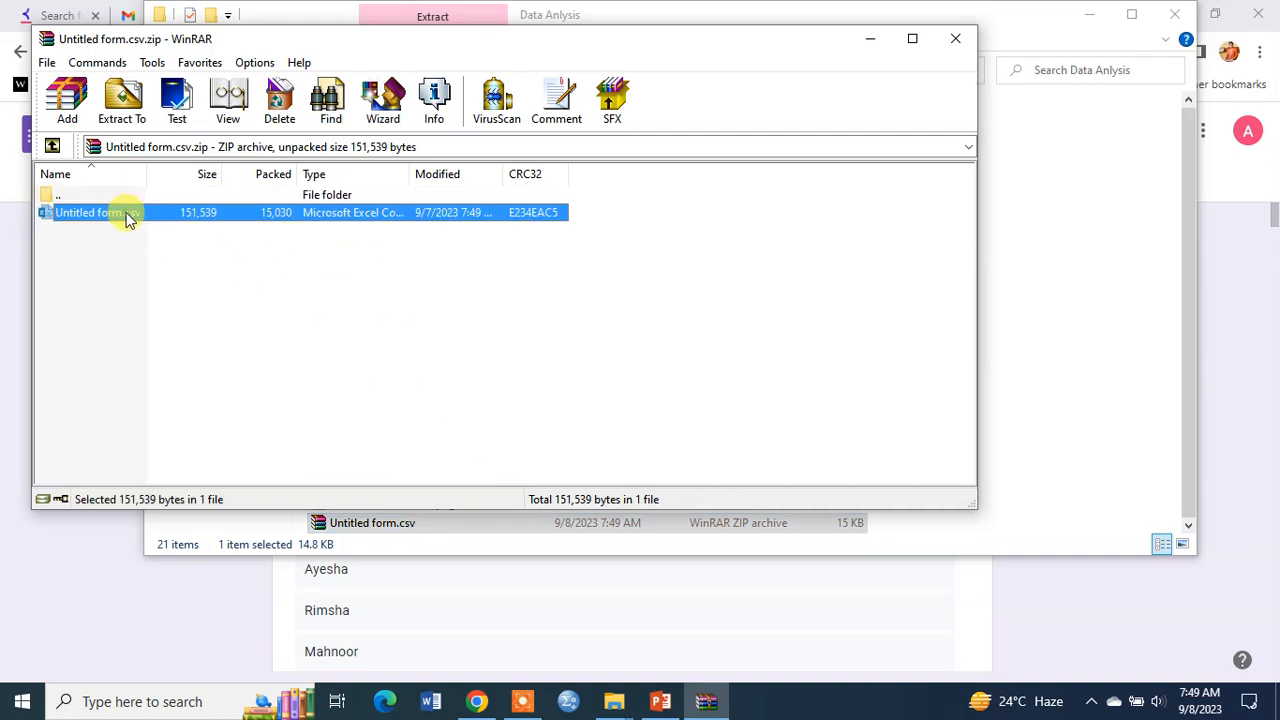
{"action": "double_click", "coordinate": [128, 218]}
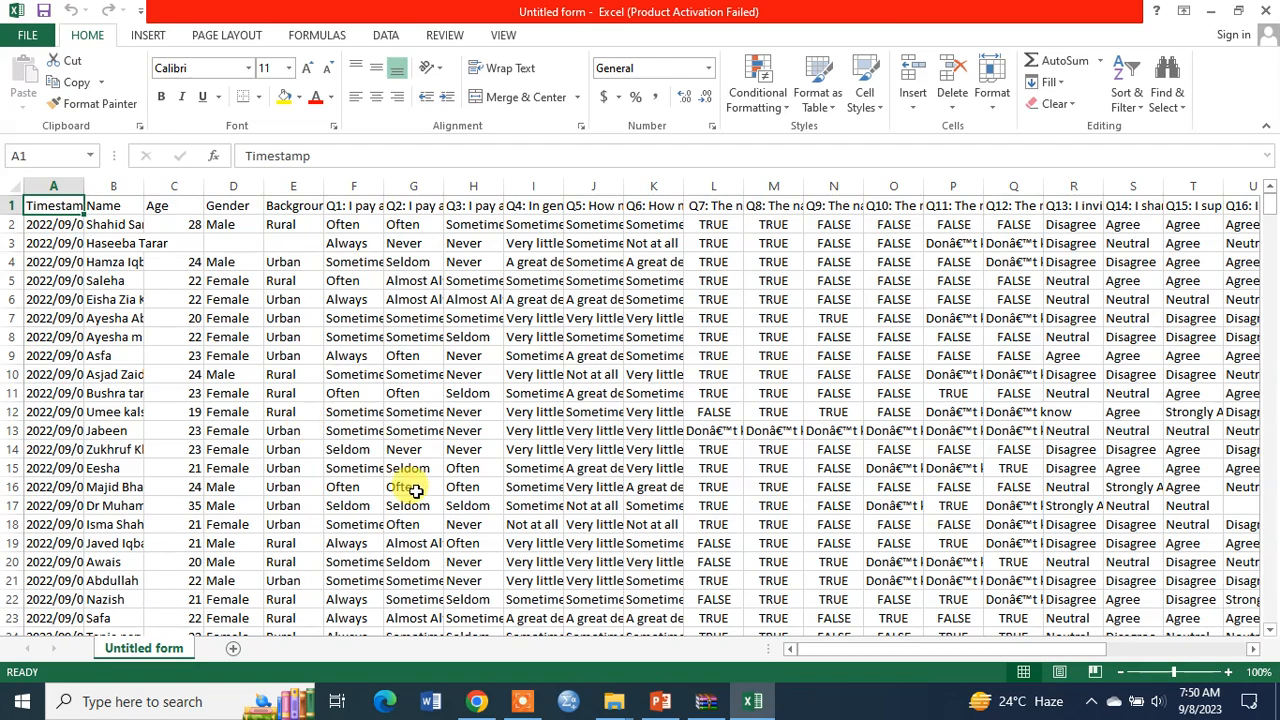
{"action": "left_click", "coordinate": [828, 528]}
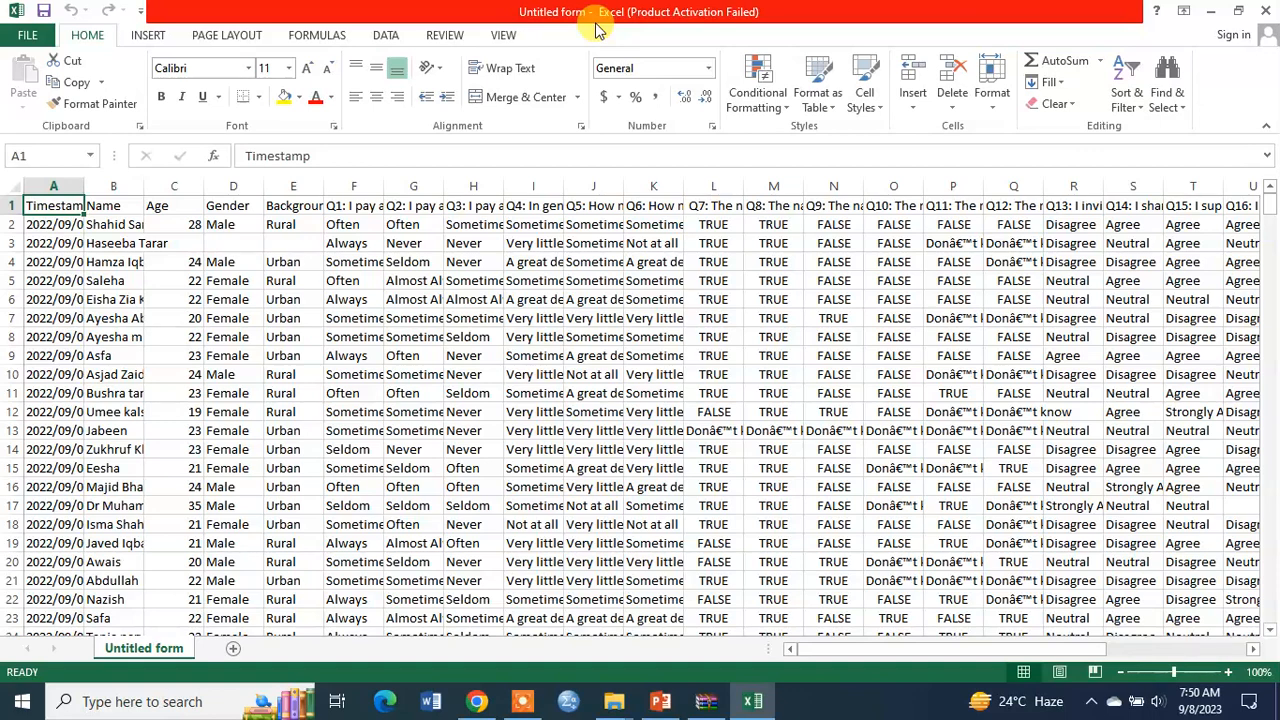
Start saving a copy of the workbook in YouTube Channel > Data Anlysis on Local Disk (F:)
{"action": "left_click", "coordinate": [28, 36]}
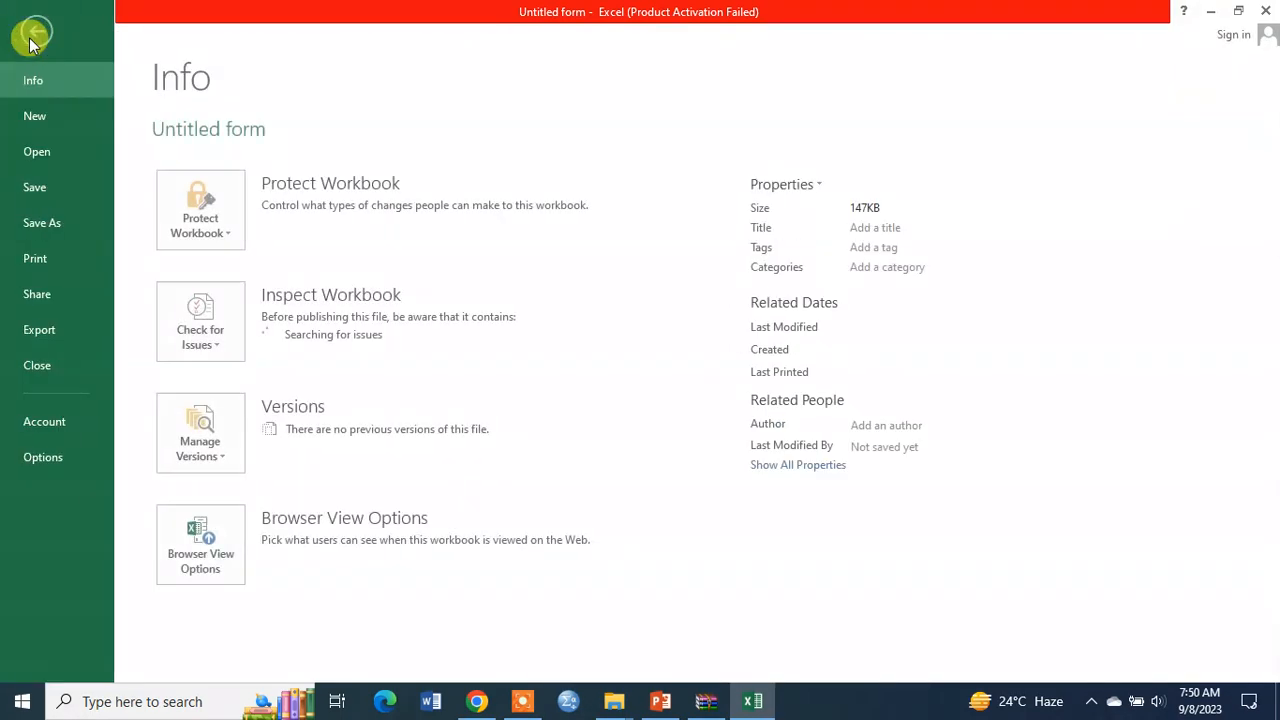
{"action": "left_click", "coordinate": [40, 225]}
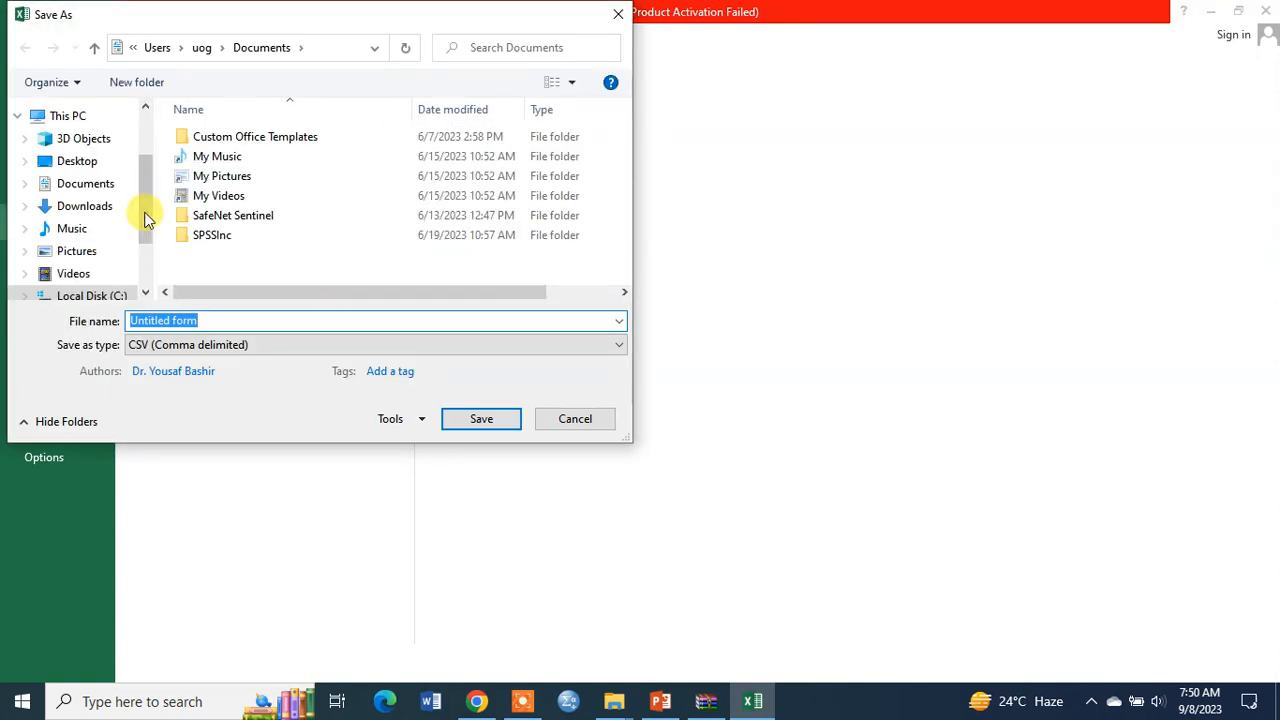
{"action": "left_click_drag", "start_coordinate": [151, 200], "coordinate": [133, 252]}
{"action": "left_click", "coordinate": [133, 245]}
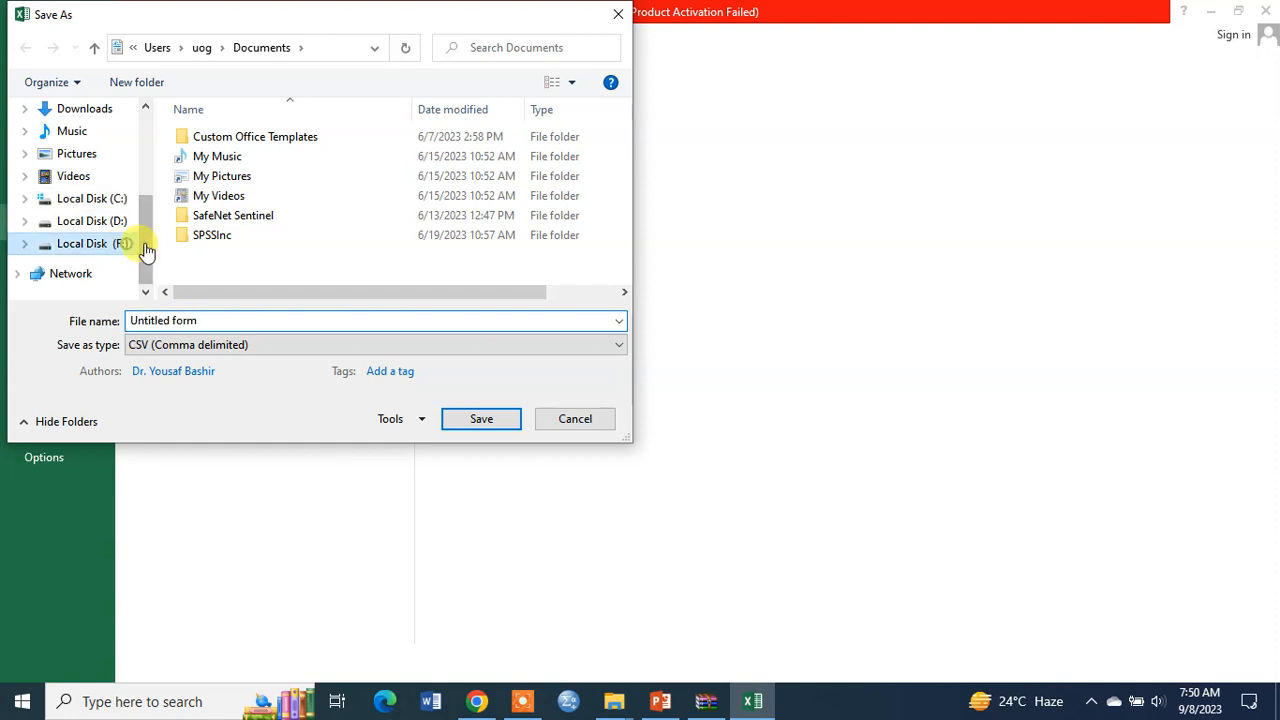
{"action": "double_click", "coordinate": [251, 238]}
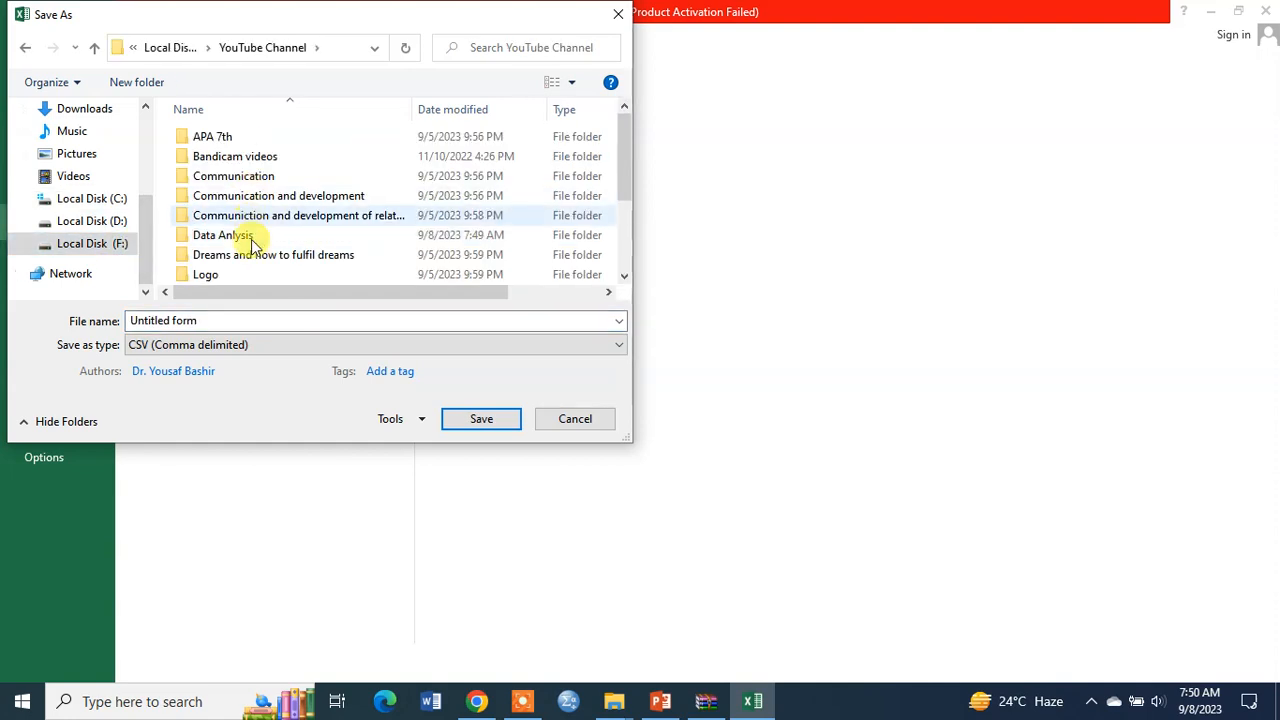
{"action": "double_click", "coordinate": [247, 237]}
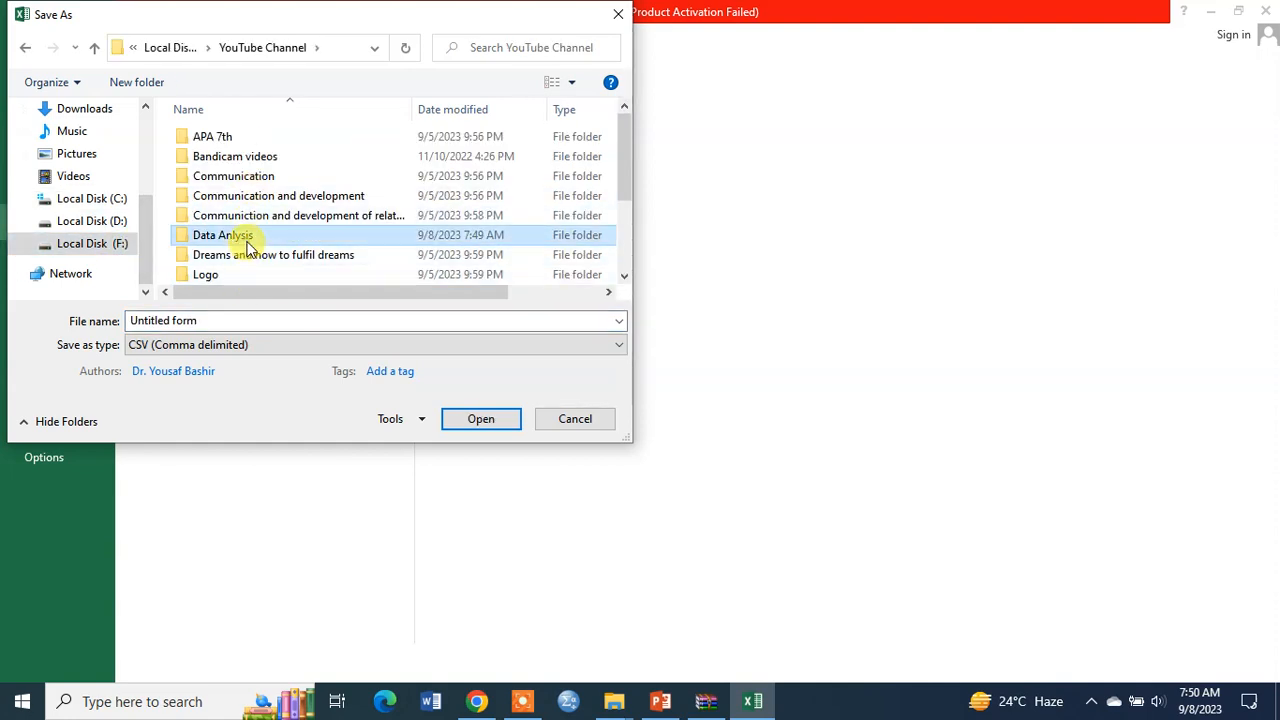
Name the file "Media attention and politcial participation survey"
{"action": "left_click", "coordinate": [209, 320]}
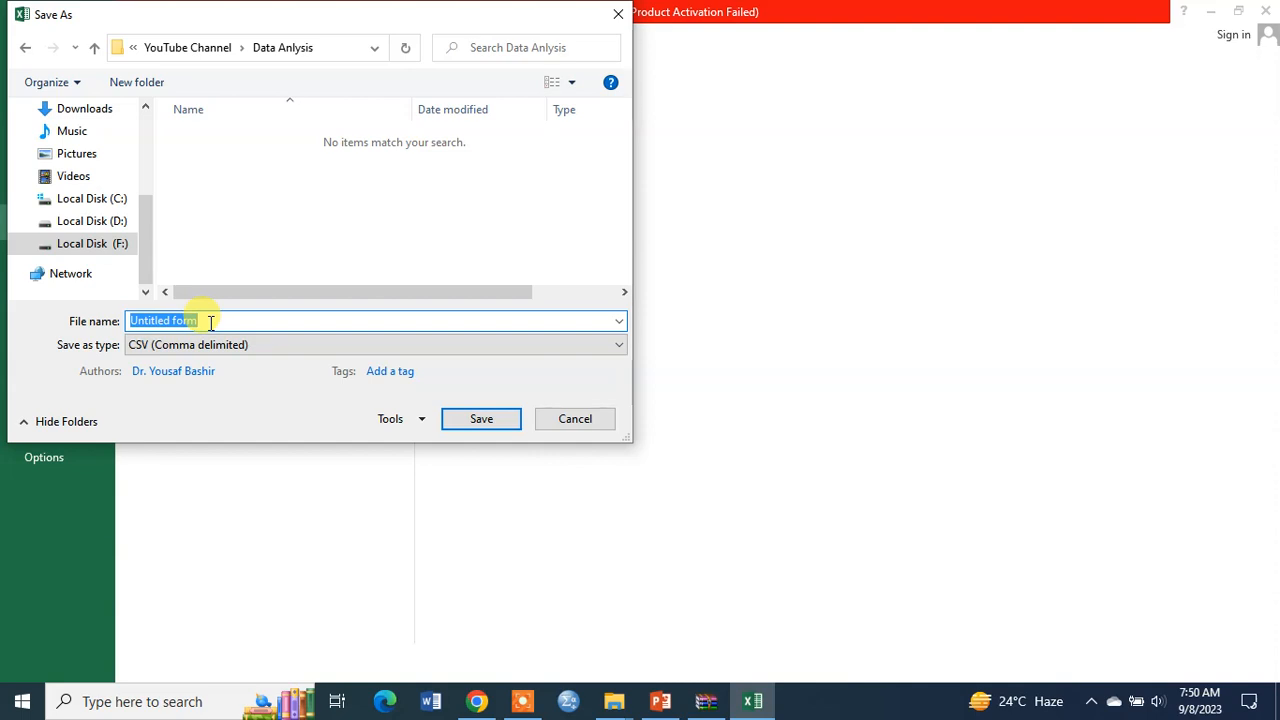
{"action": "type", "text": "smedia atte"}
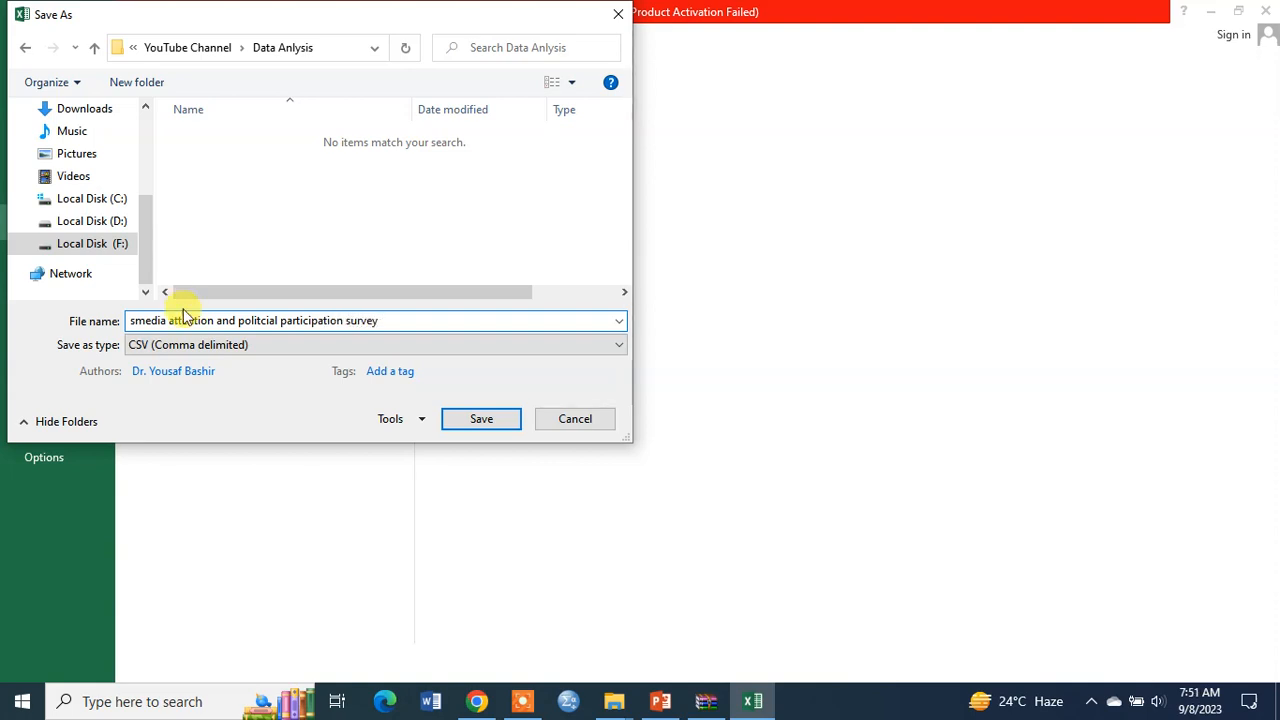
{"action": "left_click", "coordinate": [137, 320]}
{"action": "left_click_drag", "start_coordinate": [137, 320], "coordinate": [130, 320]}
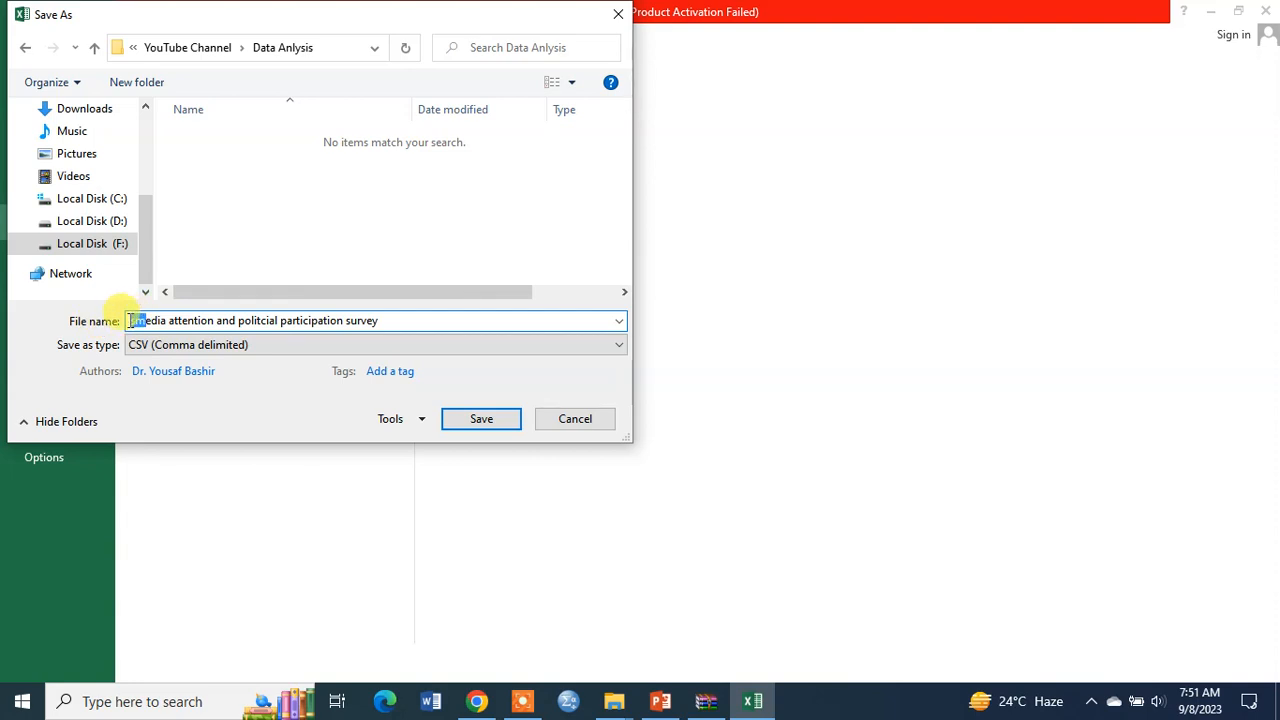
{"action": "type", "text": "M"}
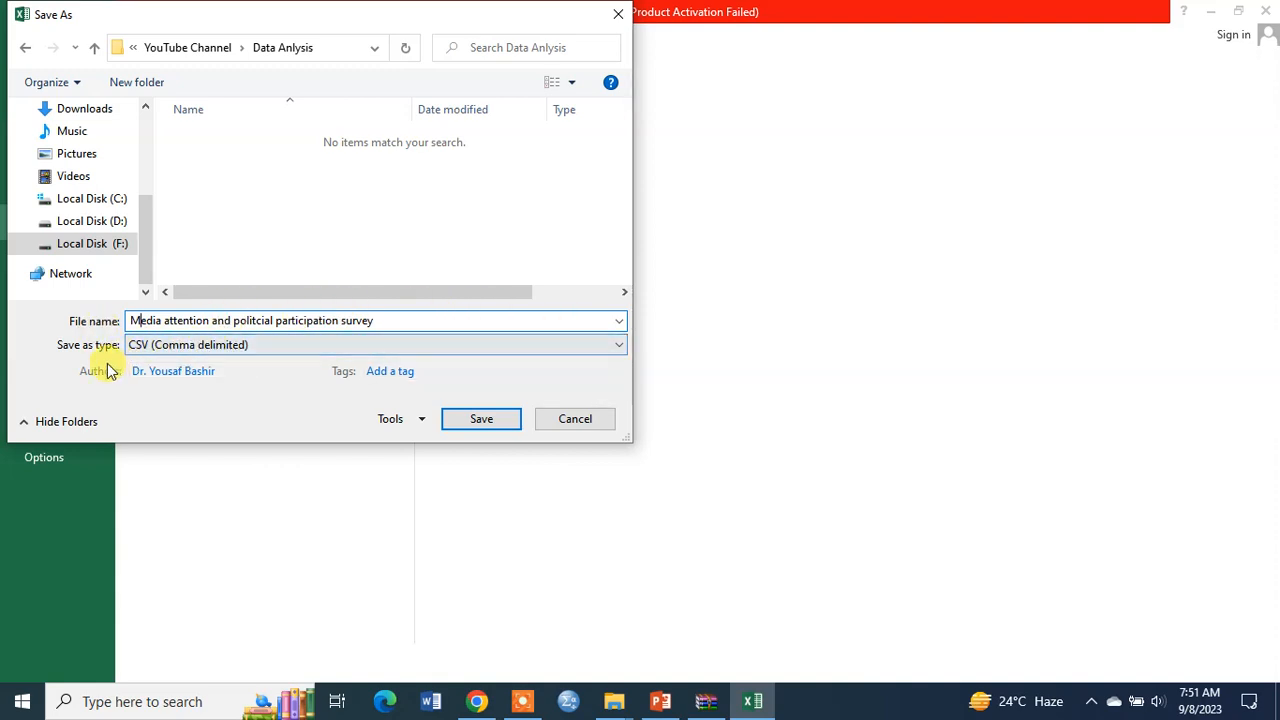
Set the file type to Microsoft Excel 5.0/95 Workbook and save the file
{"action": "left_click", "coordinate": [241, 346]}
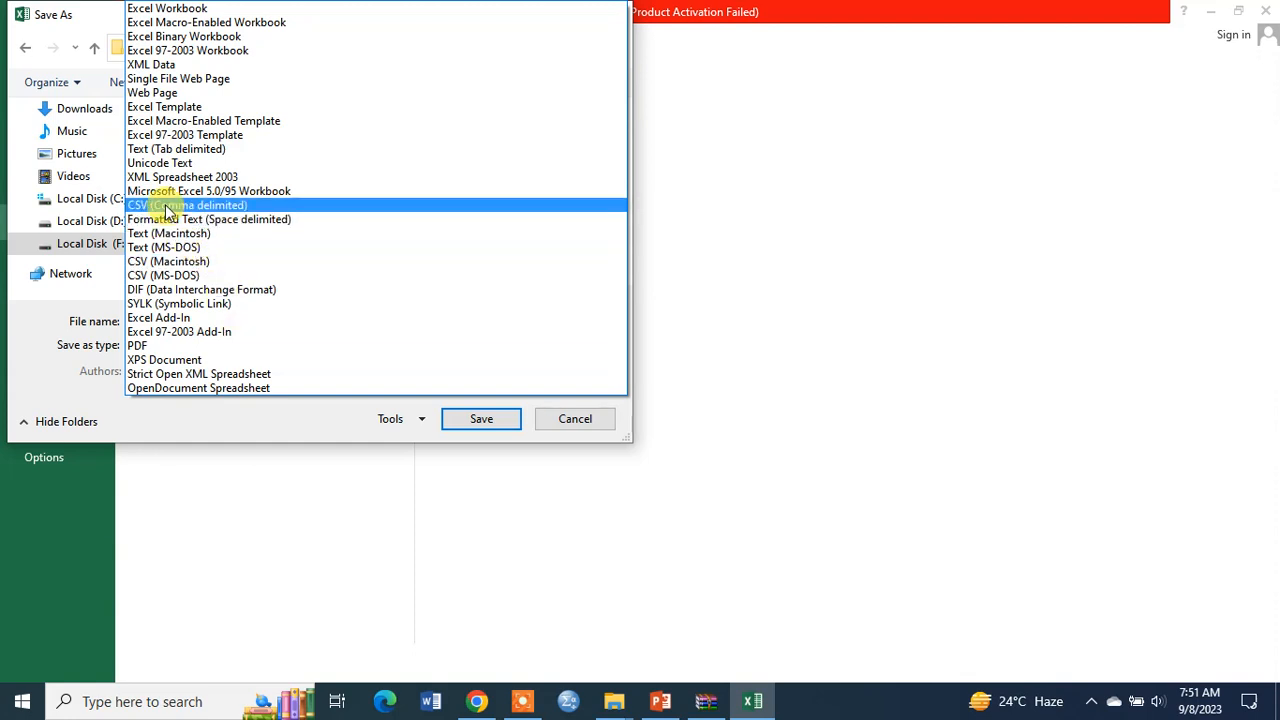
{"action": "left_click", "coordinate": [245, 193]}
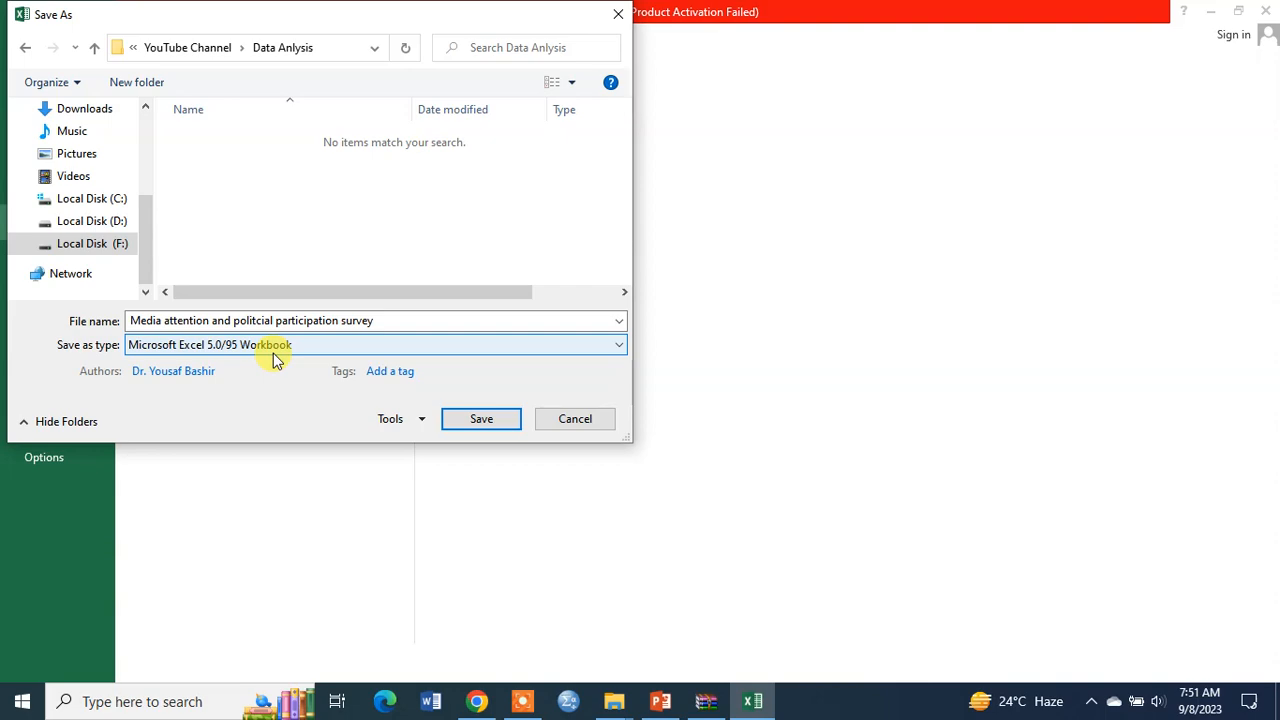
{"action": "left_click", "coordinate": [484, 421]}
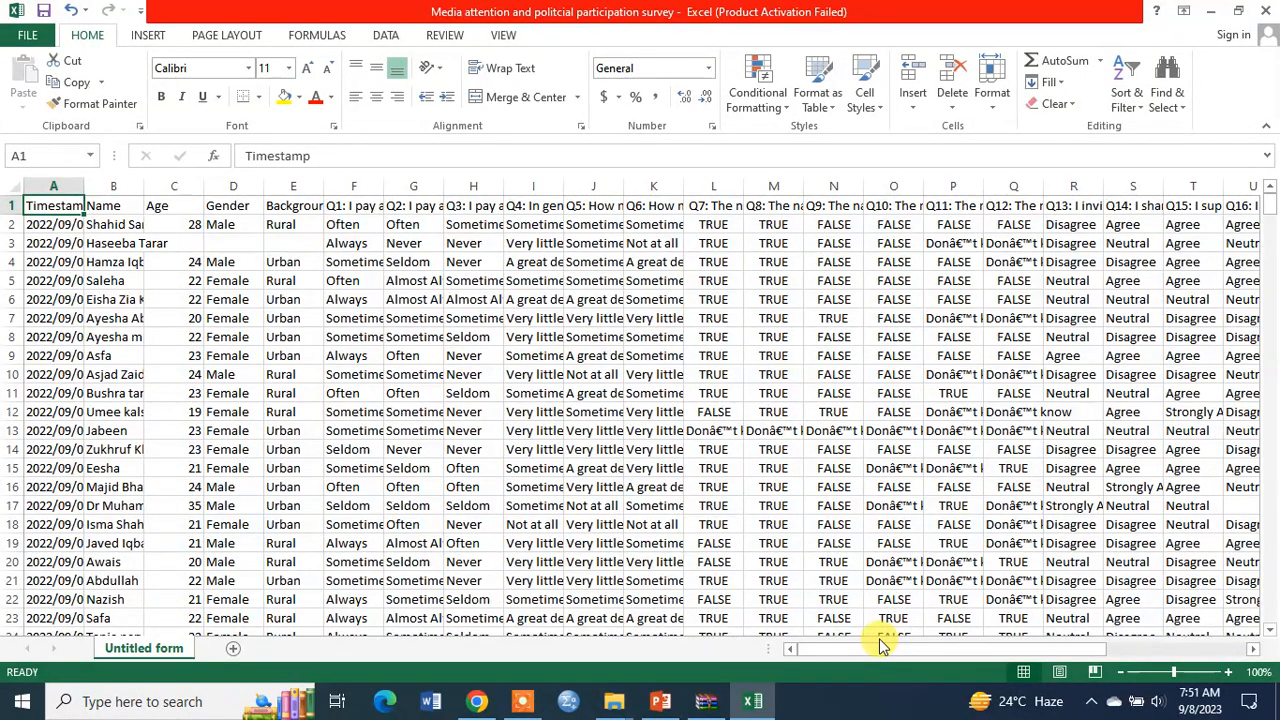
Look through the question columns and respondent rows of the saved survey worksheet
{"action": "left_click_drag", "start_coordinate": [876, 650], "coordinate": [1240, 628]}
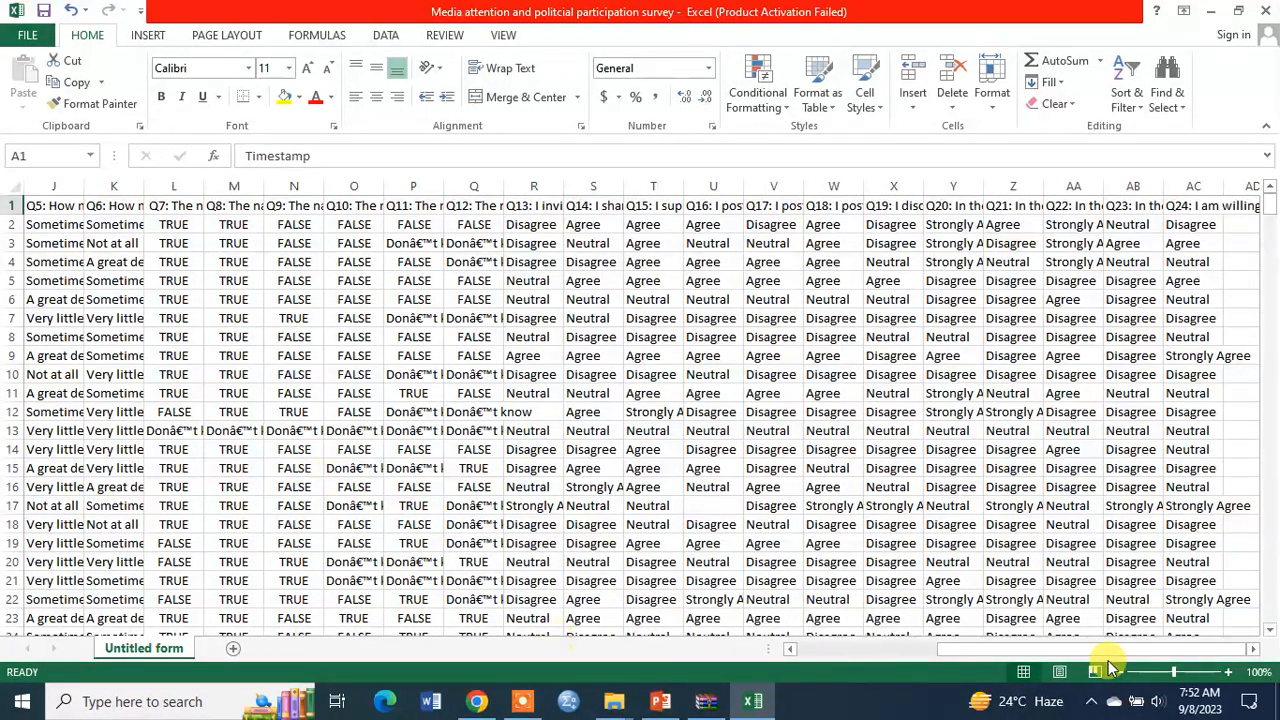
{"action": "left_click_drag", "start_coordinate": [1127, 655], "coordinate": [820, 654]}
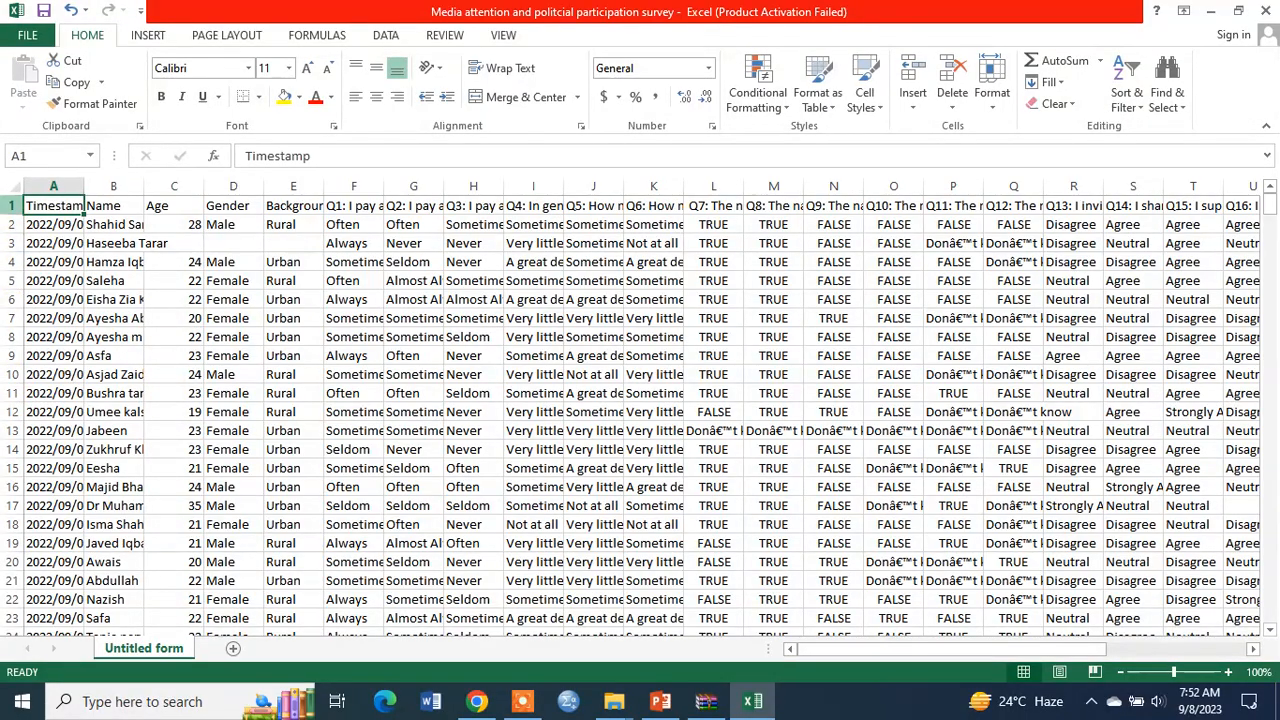
{"action": "scroll", "coordinate": [103, 434], "scroll_direction": "down", "scroll_amount": 20}
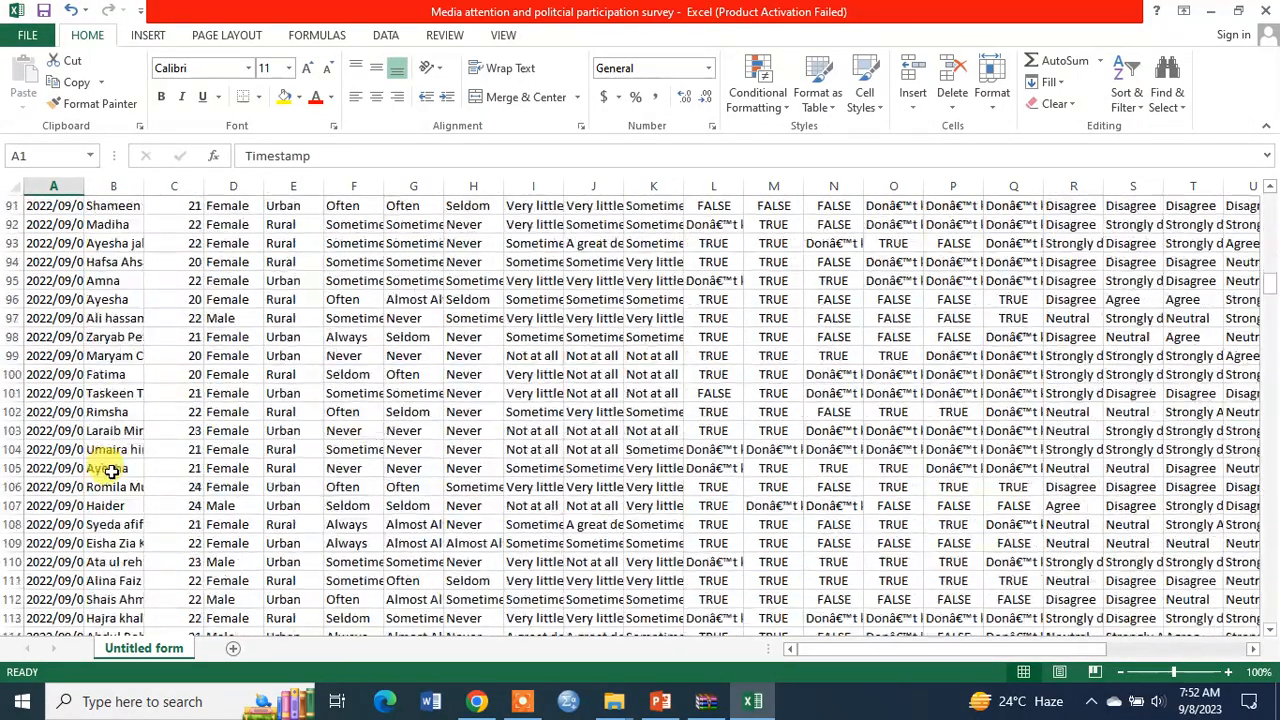
Look through the respondent rows down to the last response in the survey worksheet and return to the header row
{"action": "scroll", "coordinate": [110, 470], "scroll_direction": "down", "scroll_amount": 20}
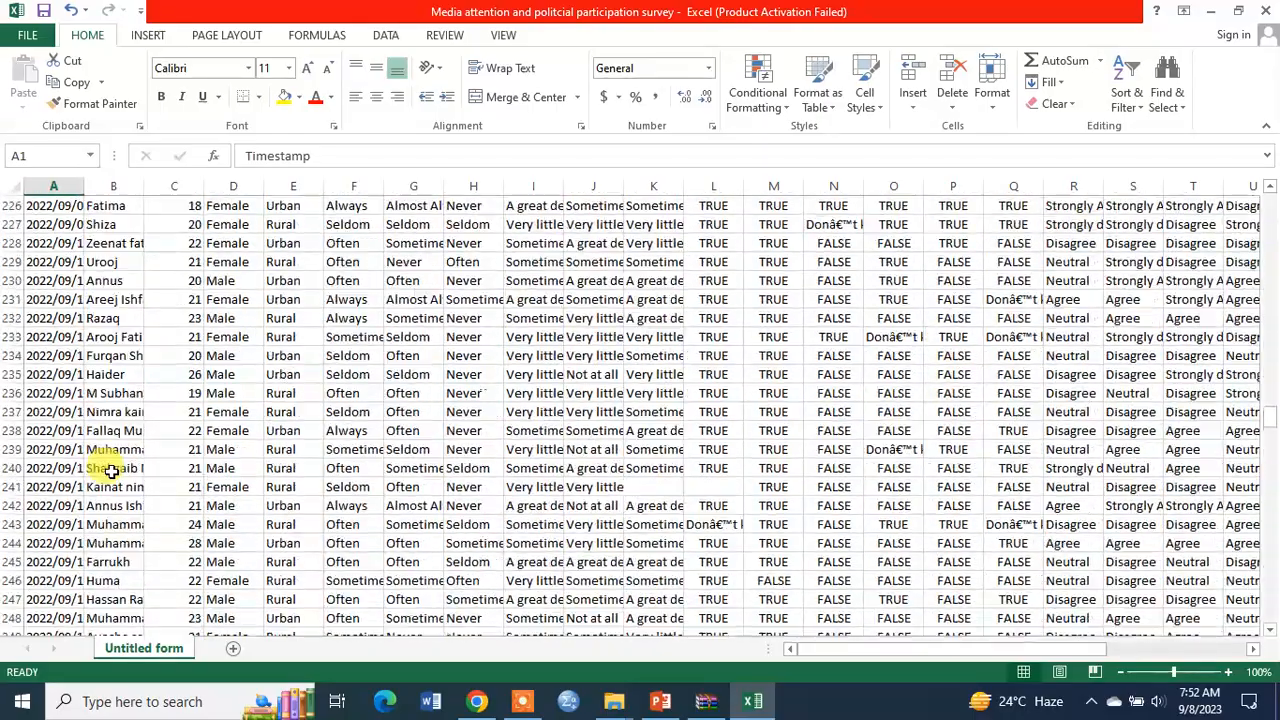
{"action": "scroll", "coordinate": [110, 470], "scroll_direction": "down", "scroll_amount": 20}
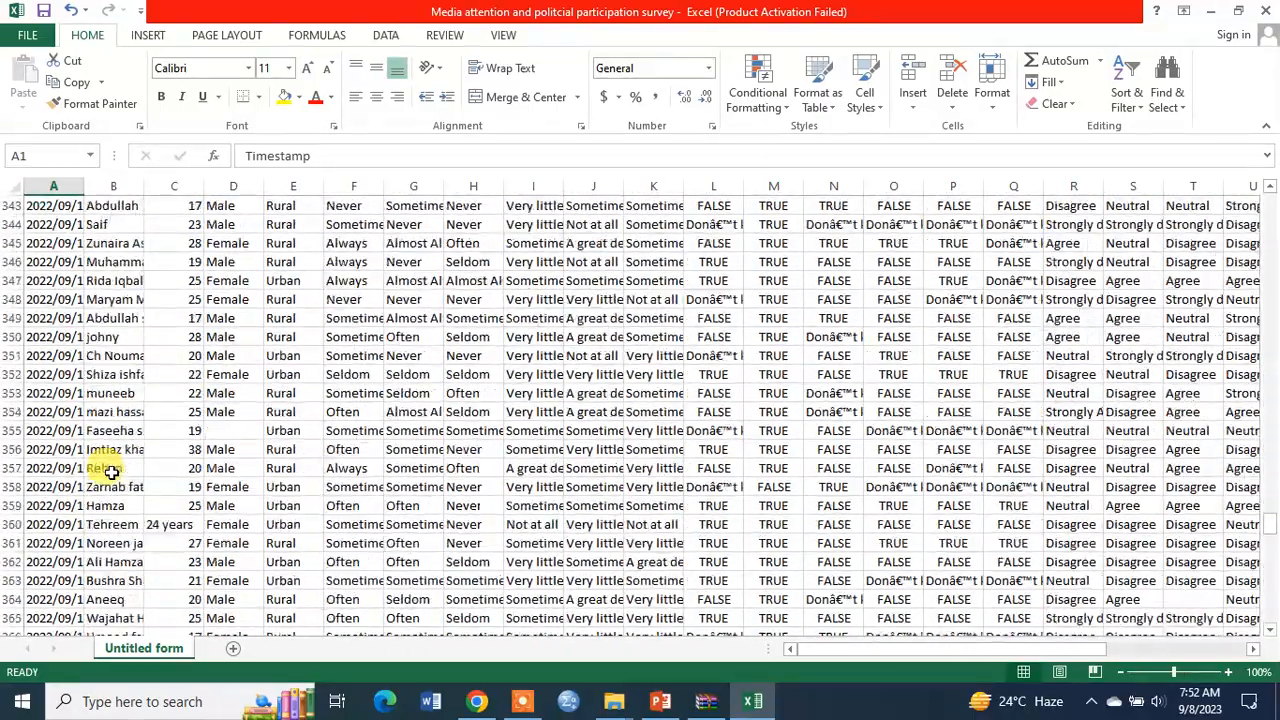
{"action": "scroll", "coordinate": [110, 472], "scroll_direction": "down", "scroll_amount": 20}
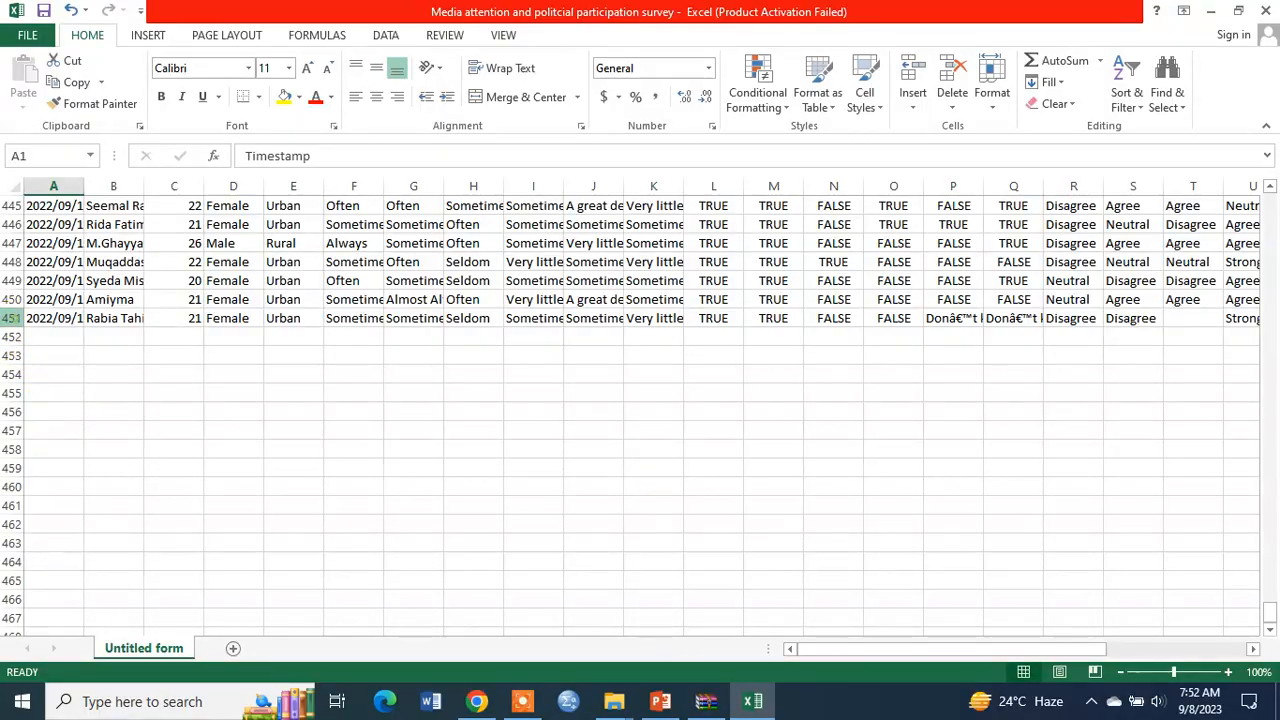
{"action": "left_click", "coordinate": [12, 318]}
{"action": "scroll", "coordinate": [345, 565], "scroll_direction": "up", "scroll_amount": 17}
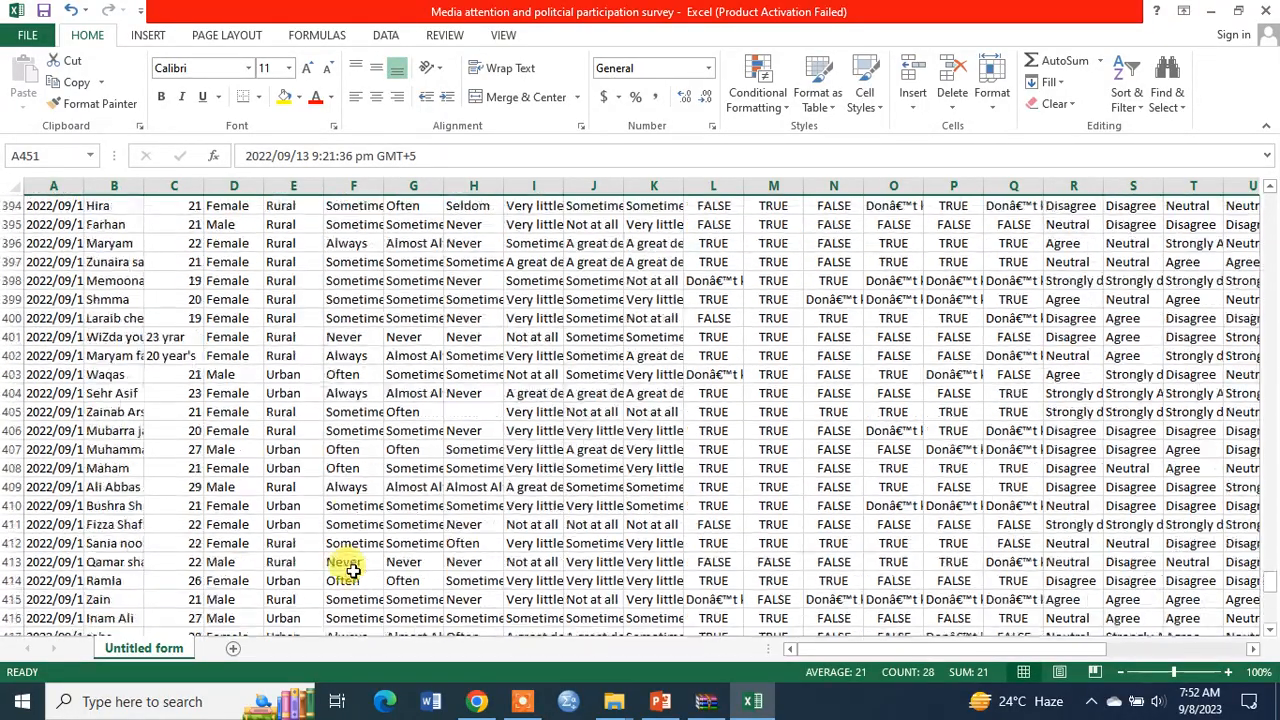
{"action": "scroll", "coordinate": [352, 568], "scroll_direction": "up", "scroll_amount": 20}
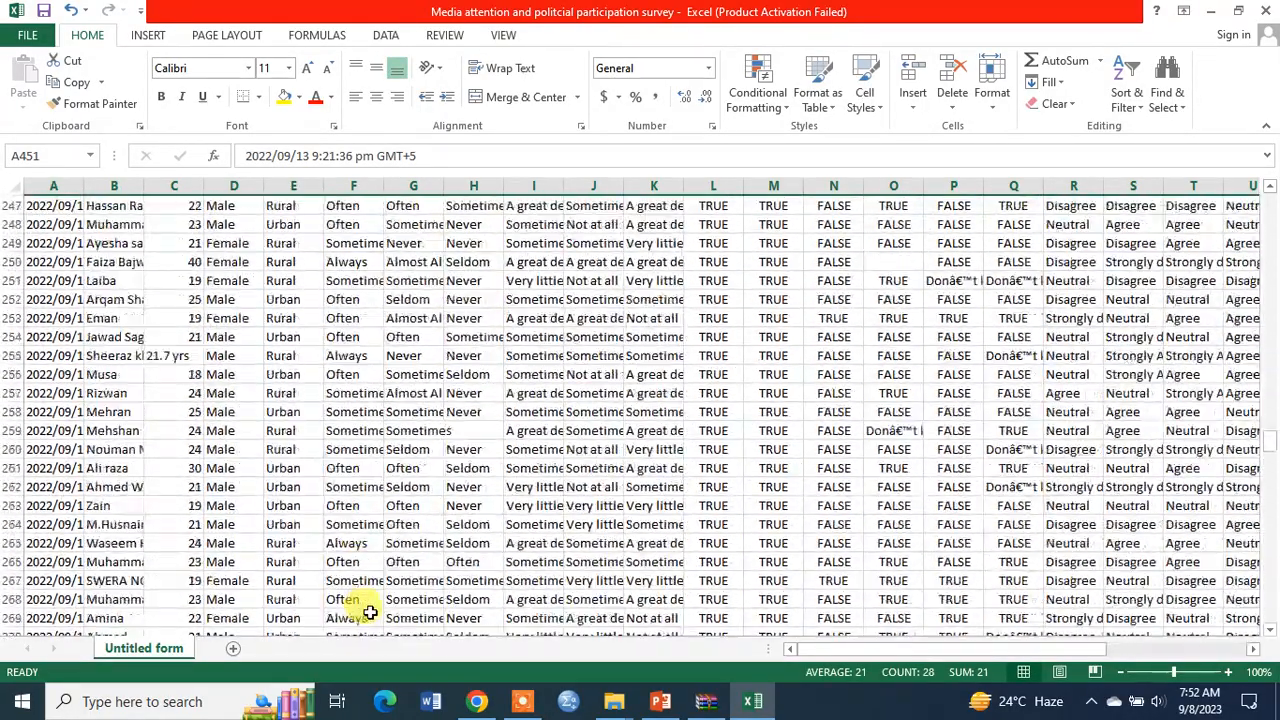
{"action": "scroll", "coordinate": [369, 612], "scroll_direction": "up", "scroll_amount": 20}
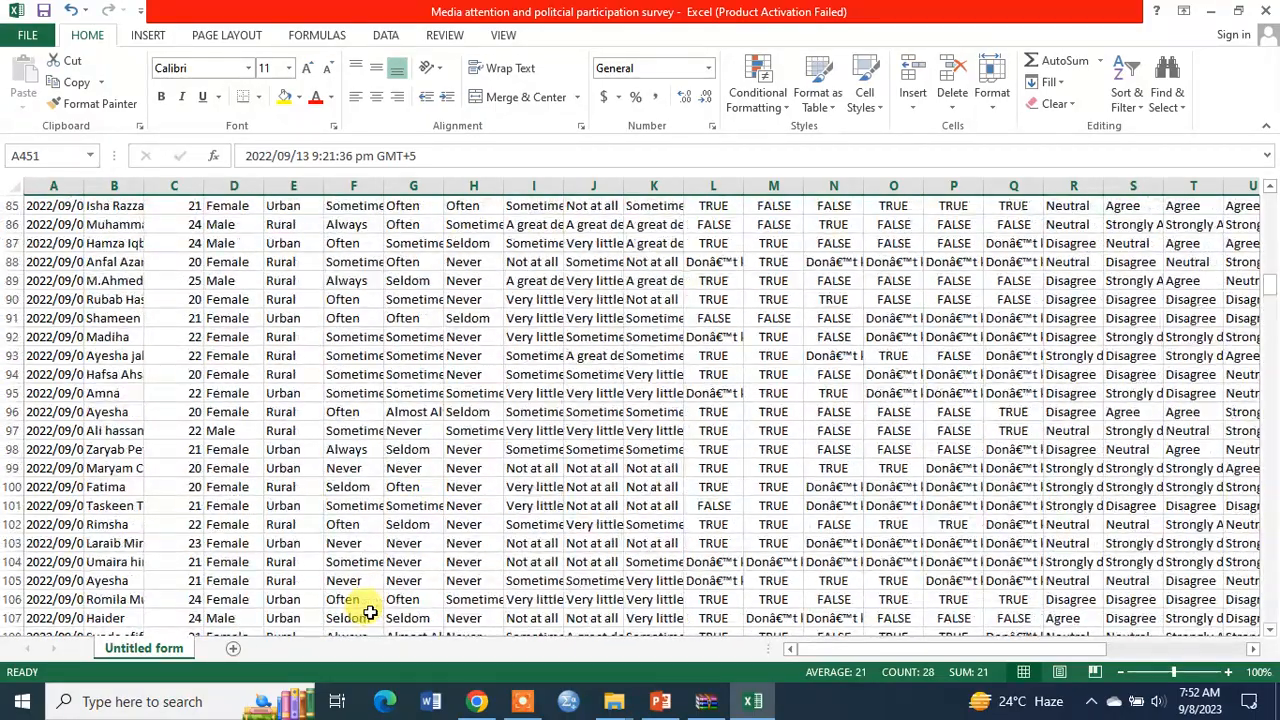
{"action": "left_click_drag", "start_coordinate": [1268, 284], "coordinate": [1268, 195]}
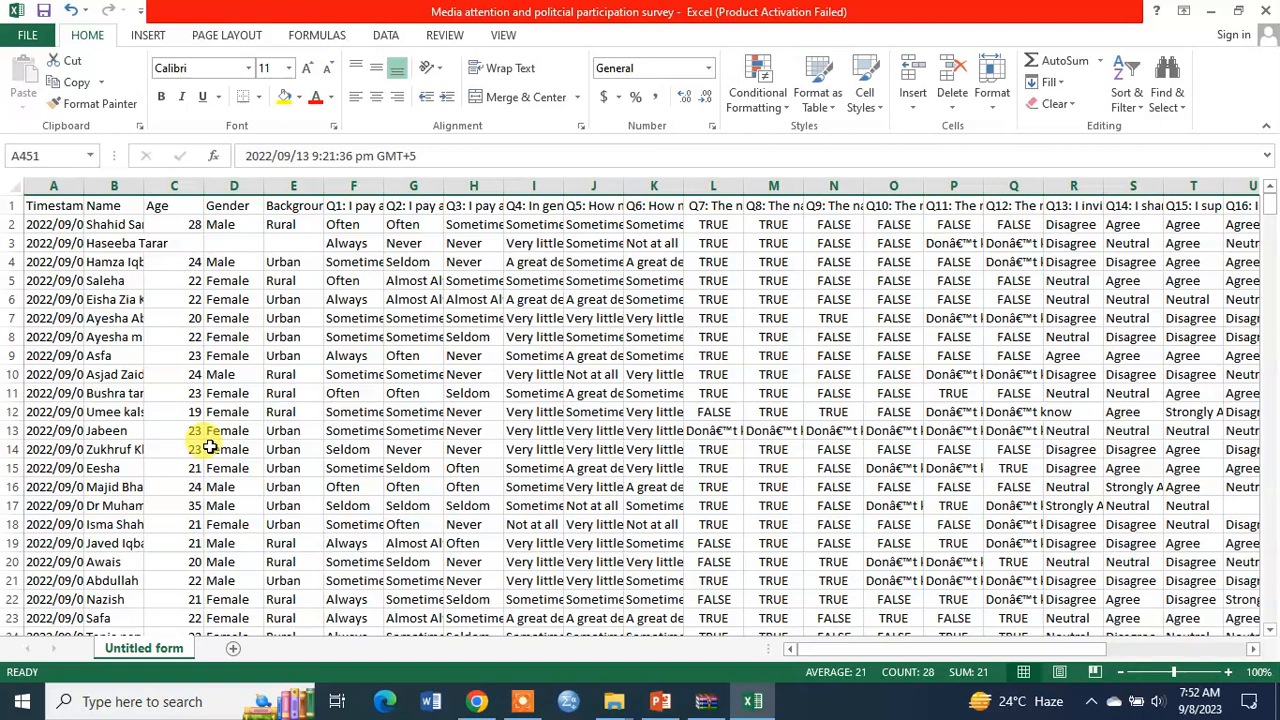
Try to empty the Timestamp column by cutting and clearing its contents, undoing each attempt
{"action": "left_click", "coordinate": [54, 186]}
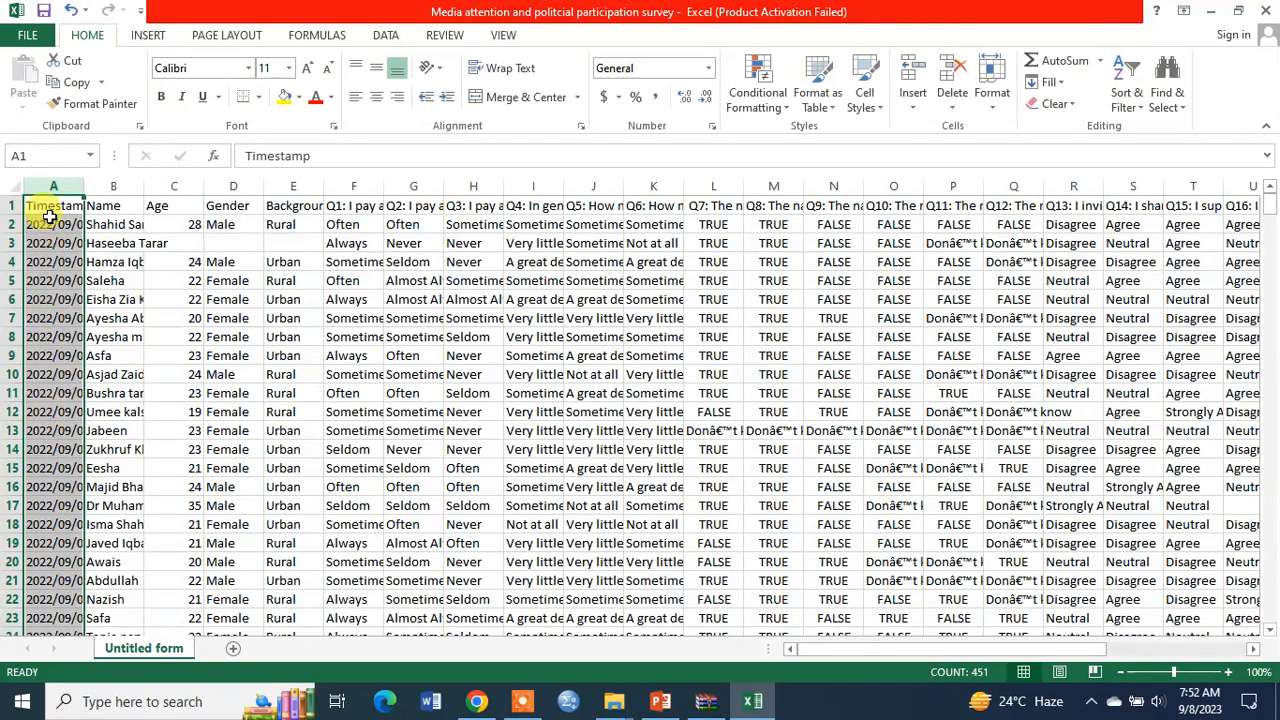
{"action": "right_click", "coordinate": [51, 186]}
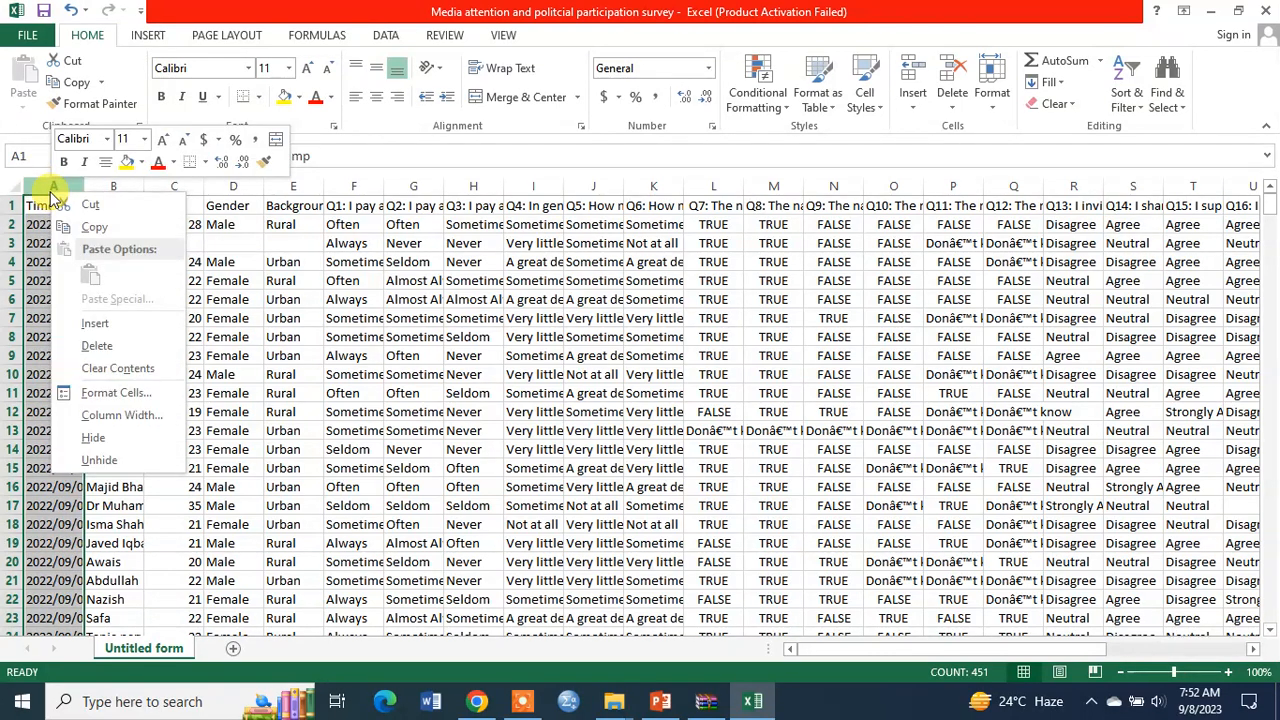
{"action": "left_click", "coordinate": [99, 207]}
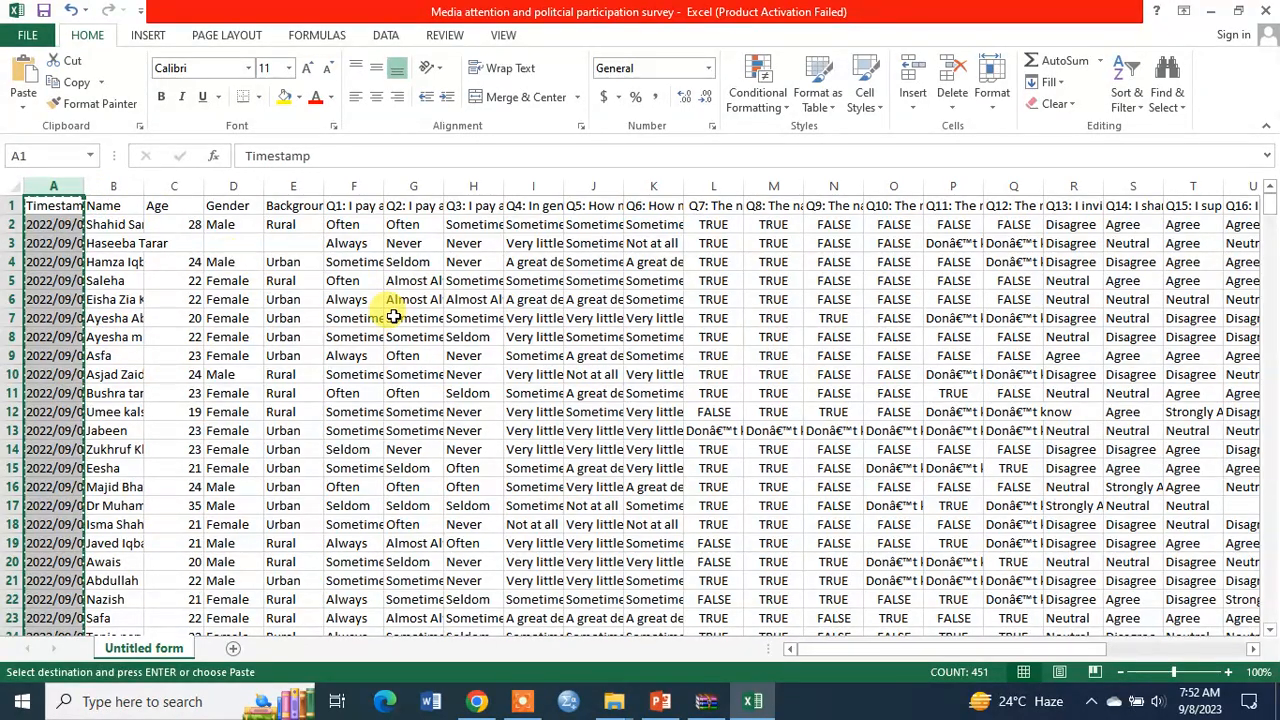
{"action": "key", "text": "Delete"}
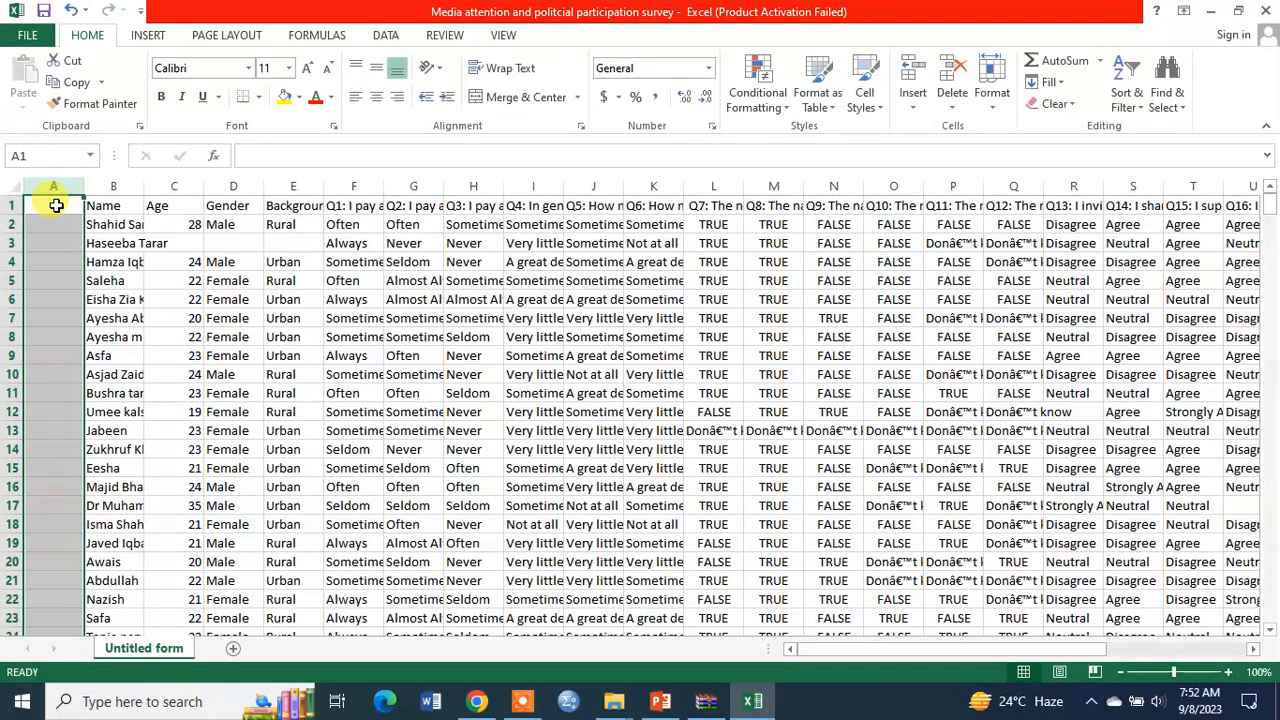
{"action": "key", "text": "ctrl+z"}
{"action": "key", "text": "ctrl+c"}
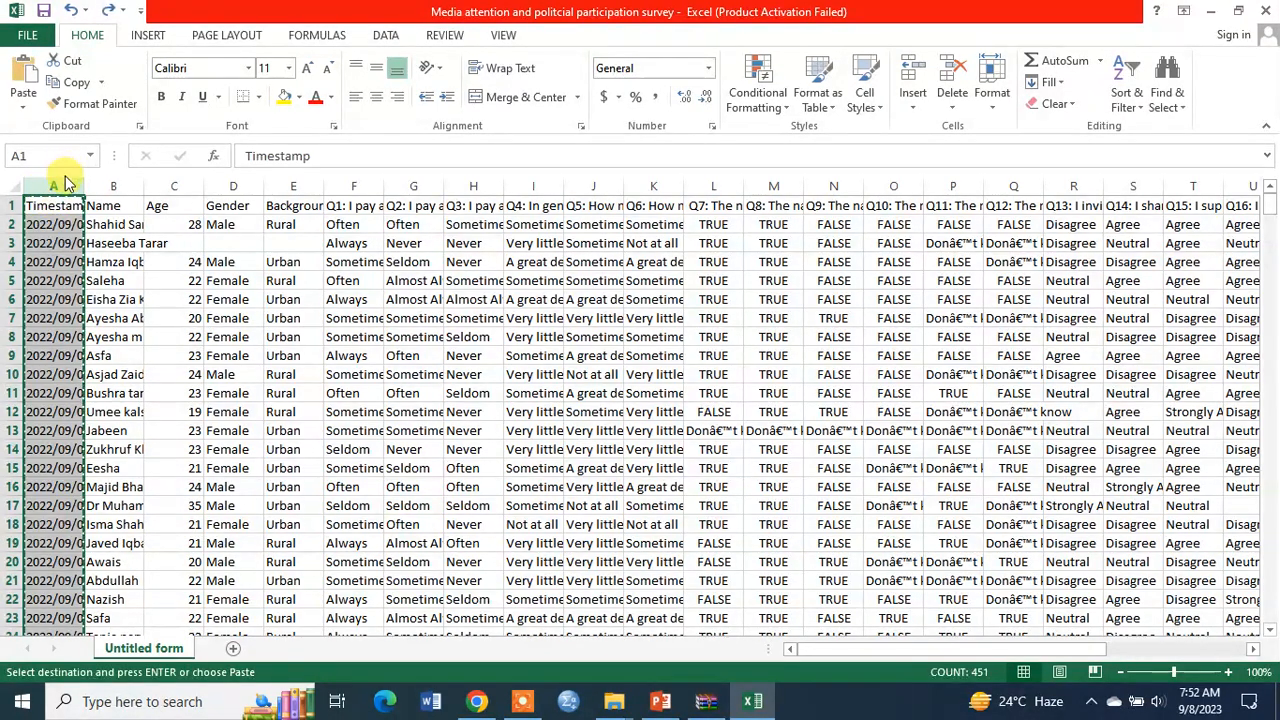
{"action": "right_click", "coordinate": [60, 187]}
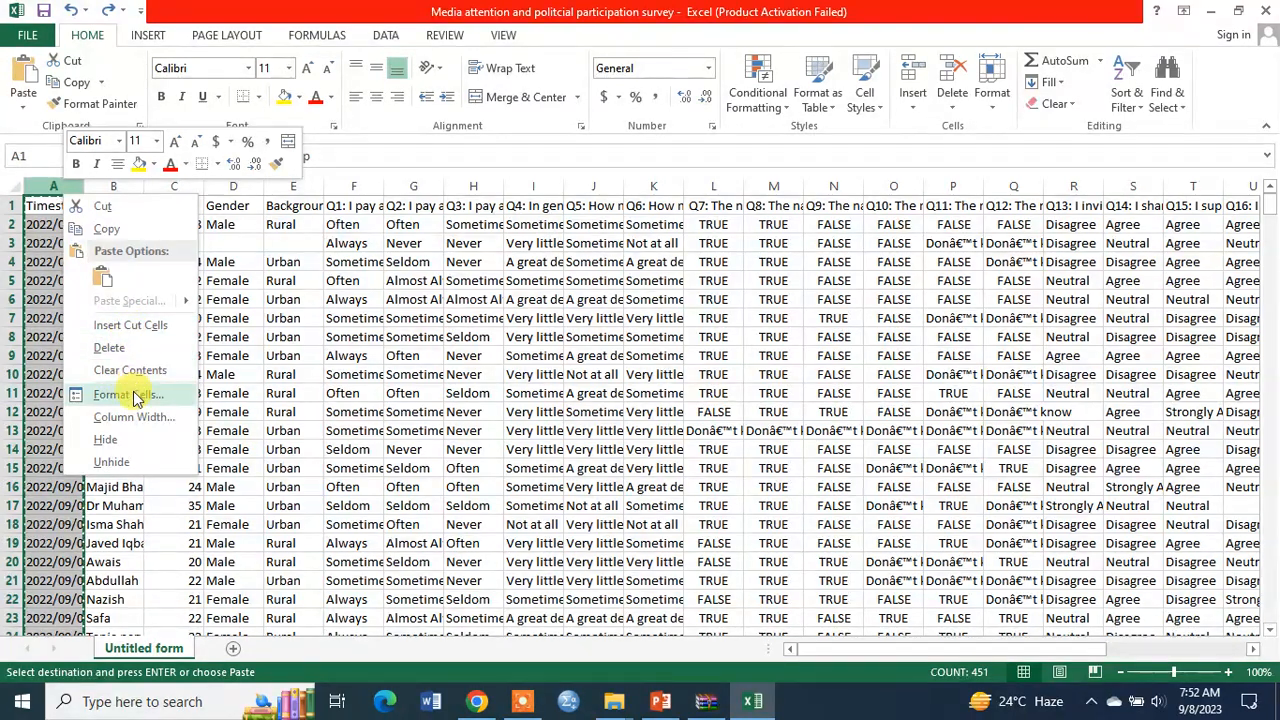
{"action": "left_click", "coordinate": [136, 372]}
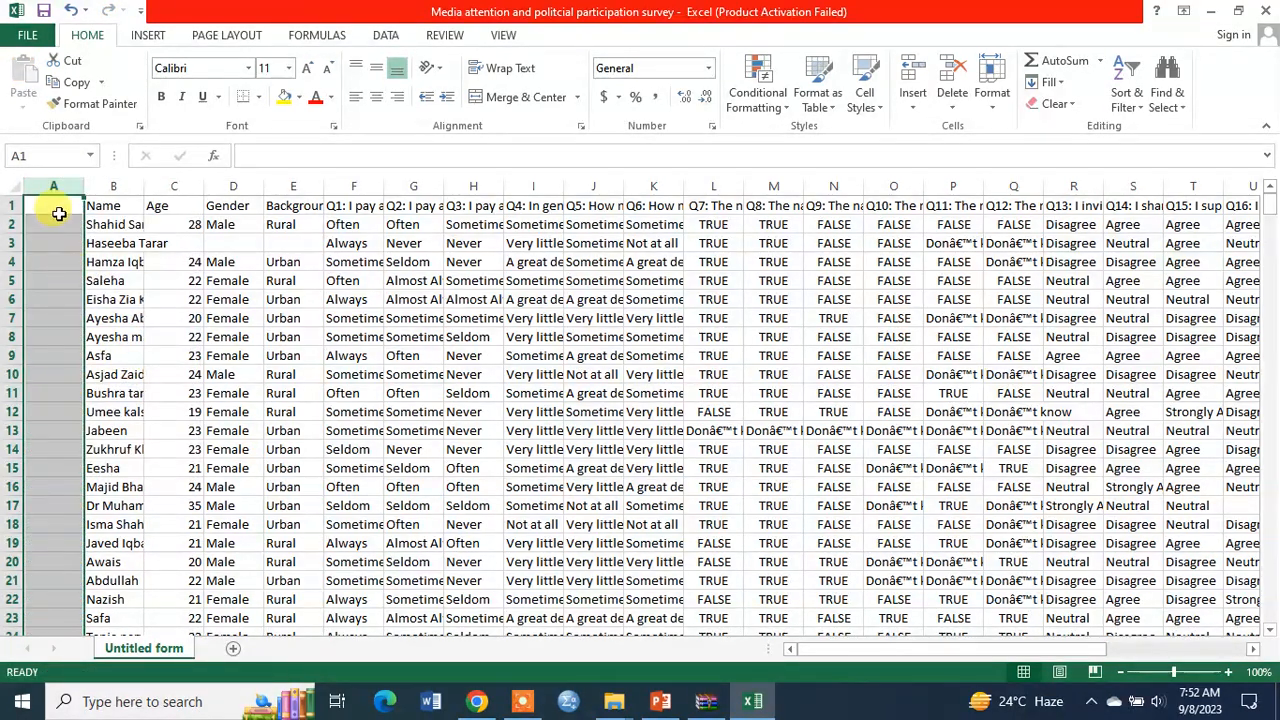
{"action": "key", "text": "ctrl+z"}
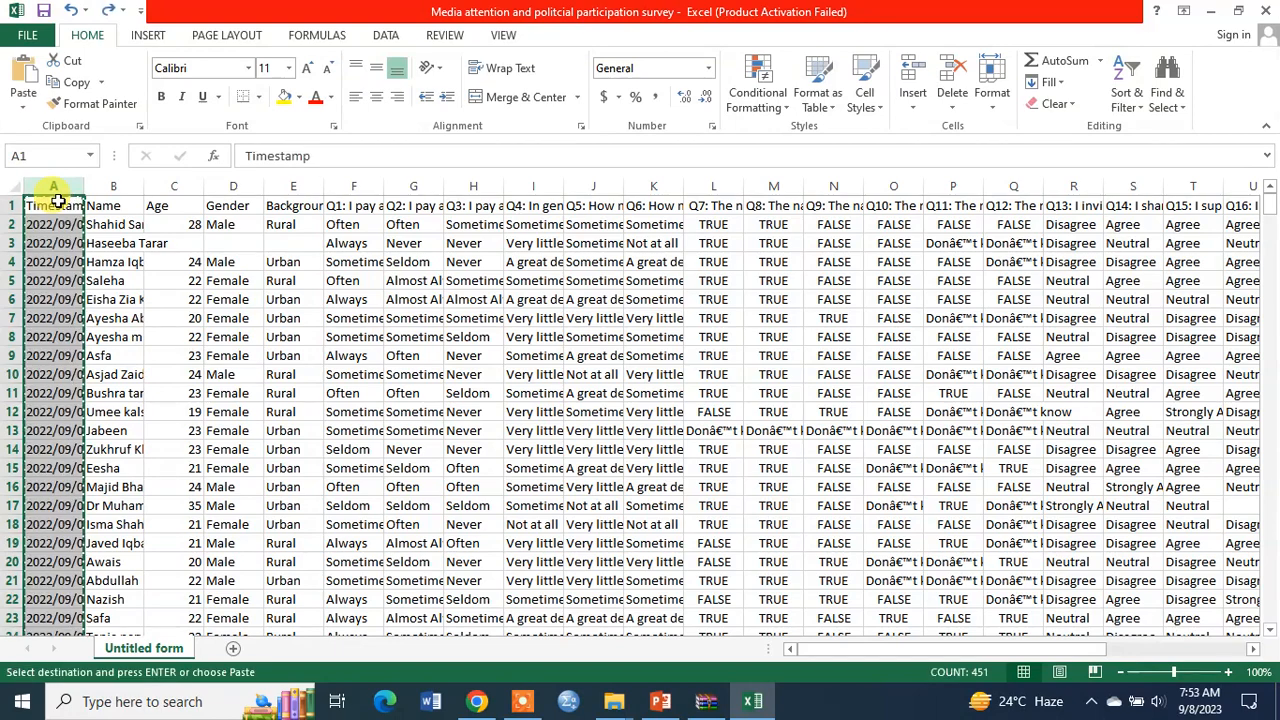
Delete the entire Name column from the survey worksheet
{"action": "left_click", "coordinate": [113, 186]}
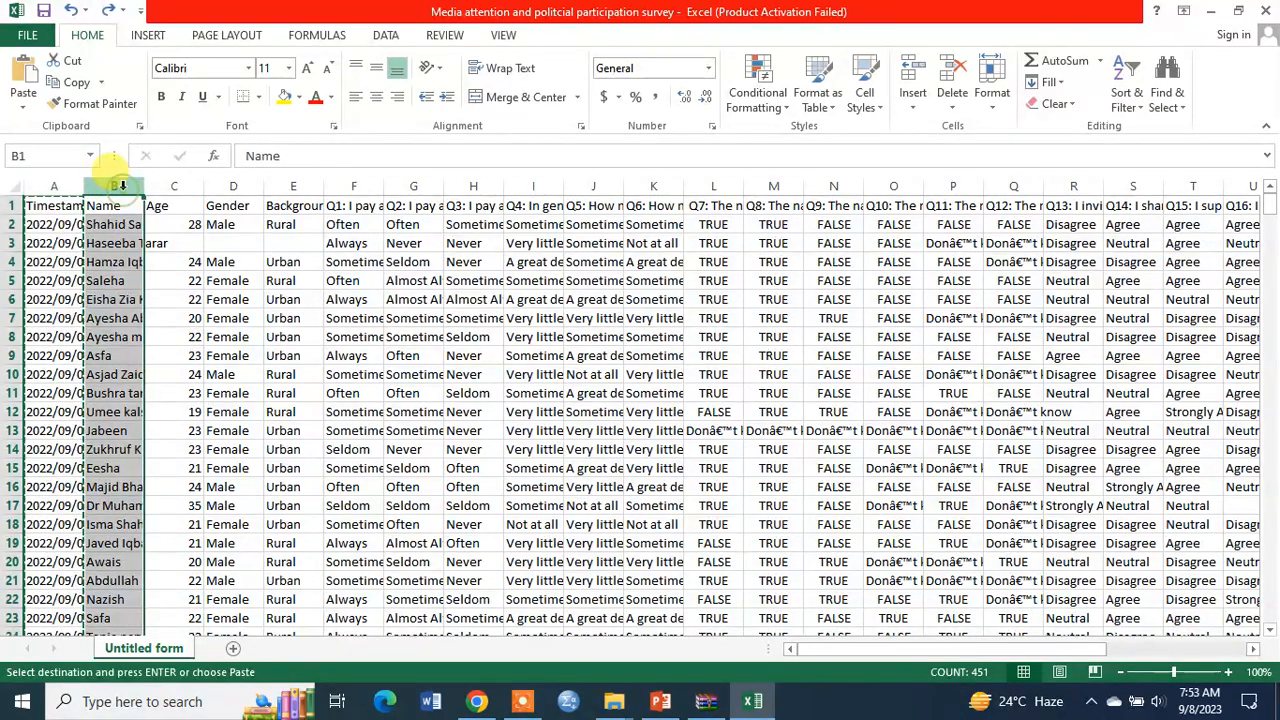
{"action": "right_click", "coordinate": [121, 254]}
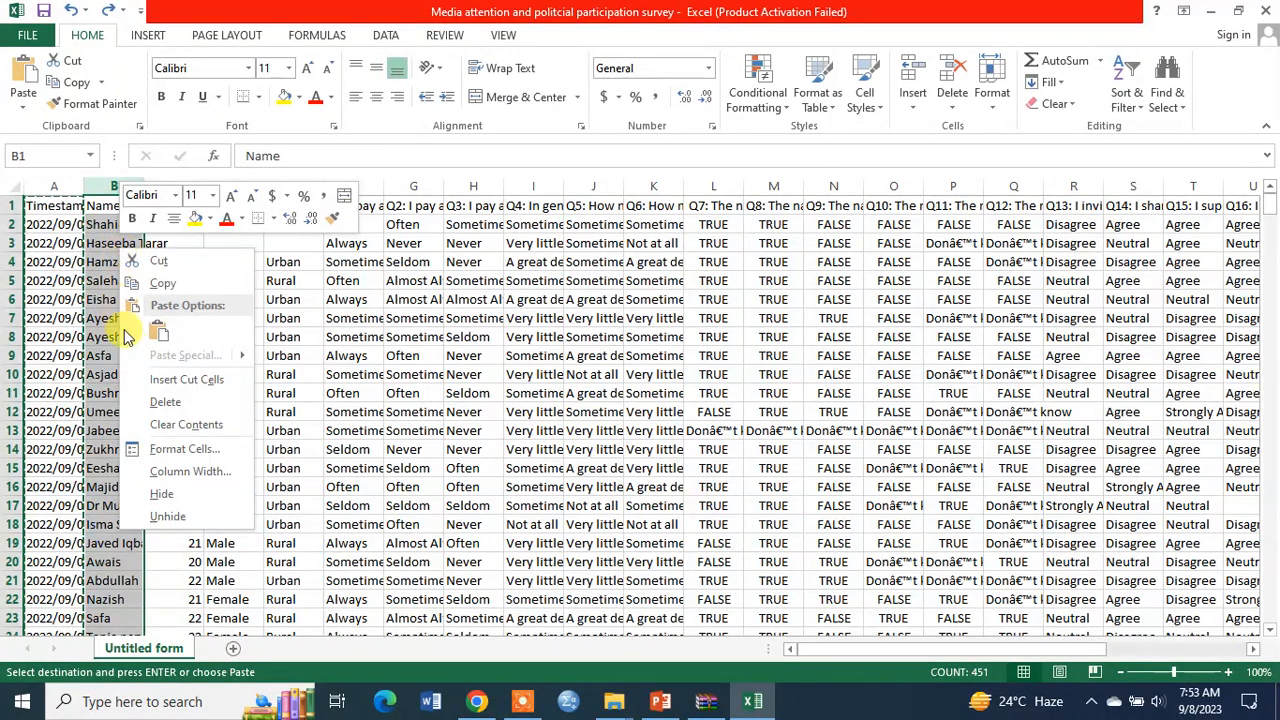
{"action": "left_click", "coordinate": [153, 401]}
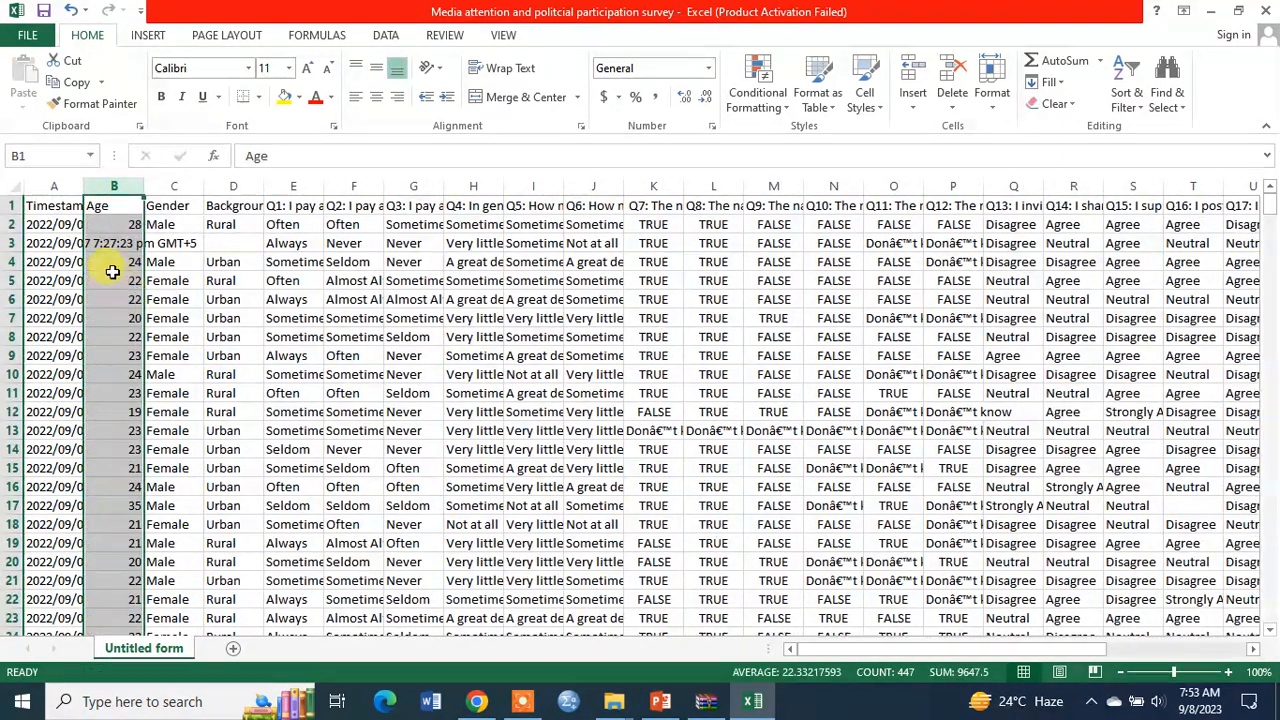
Delete the entire Timestamp column so that the data starts with the Age column
{"action": "left_click", "coordinate": [55, 207]}
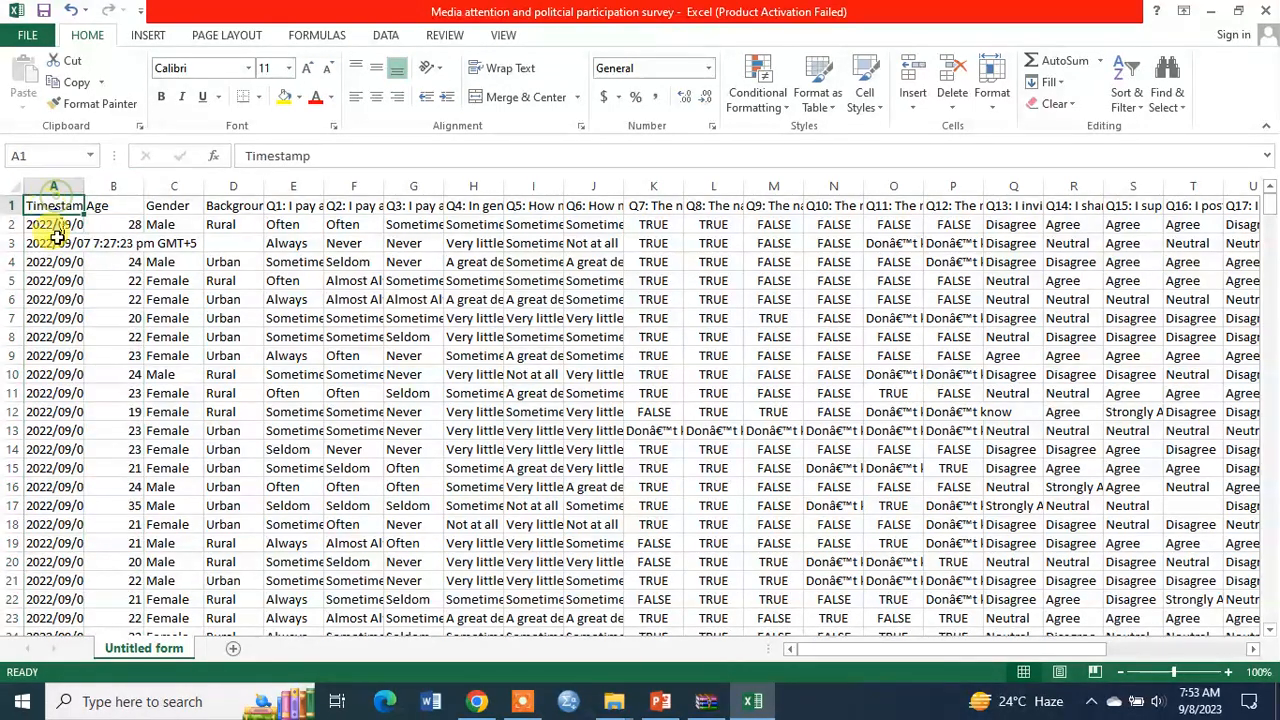
{"action": "left_click", "coordinate": [57, 243]}
{"action": "left_click", "coordinate": [54, 186]}
{"action": "right_click", "coordinate": [58, 273]}
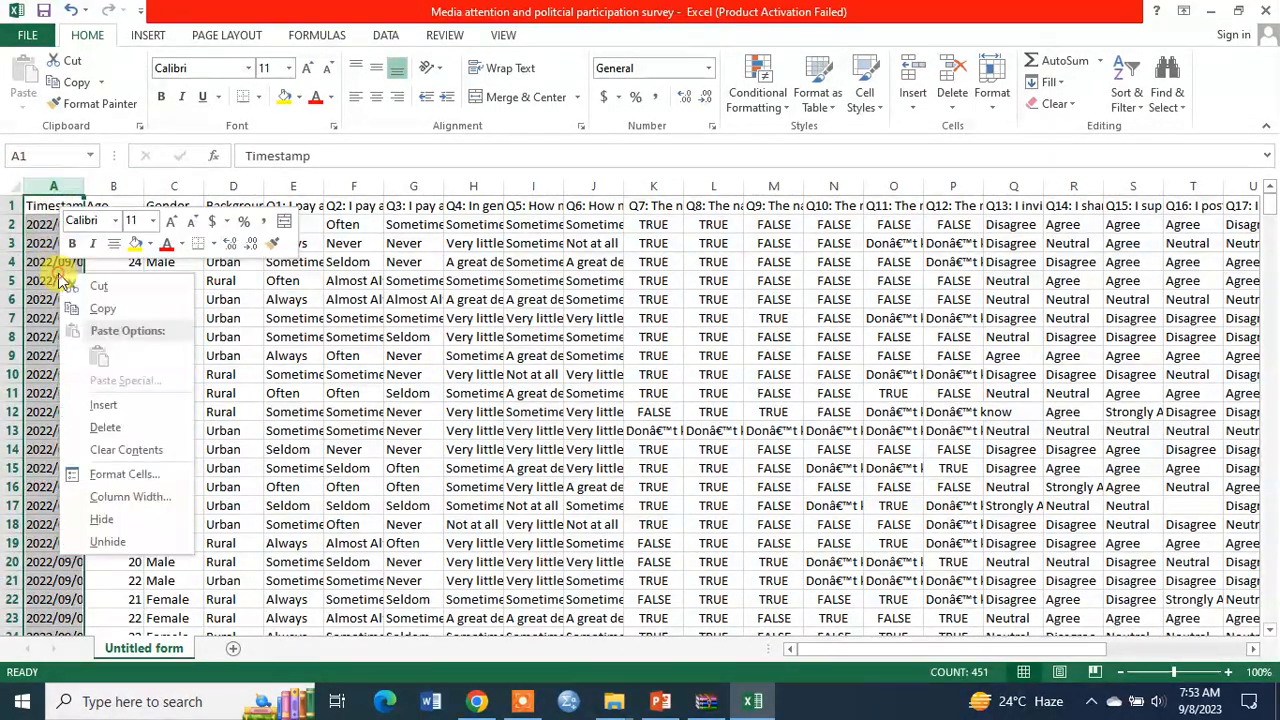
{"action": "left_click", "coordinate": [110, 429]}
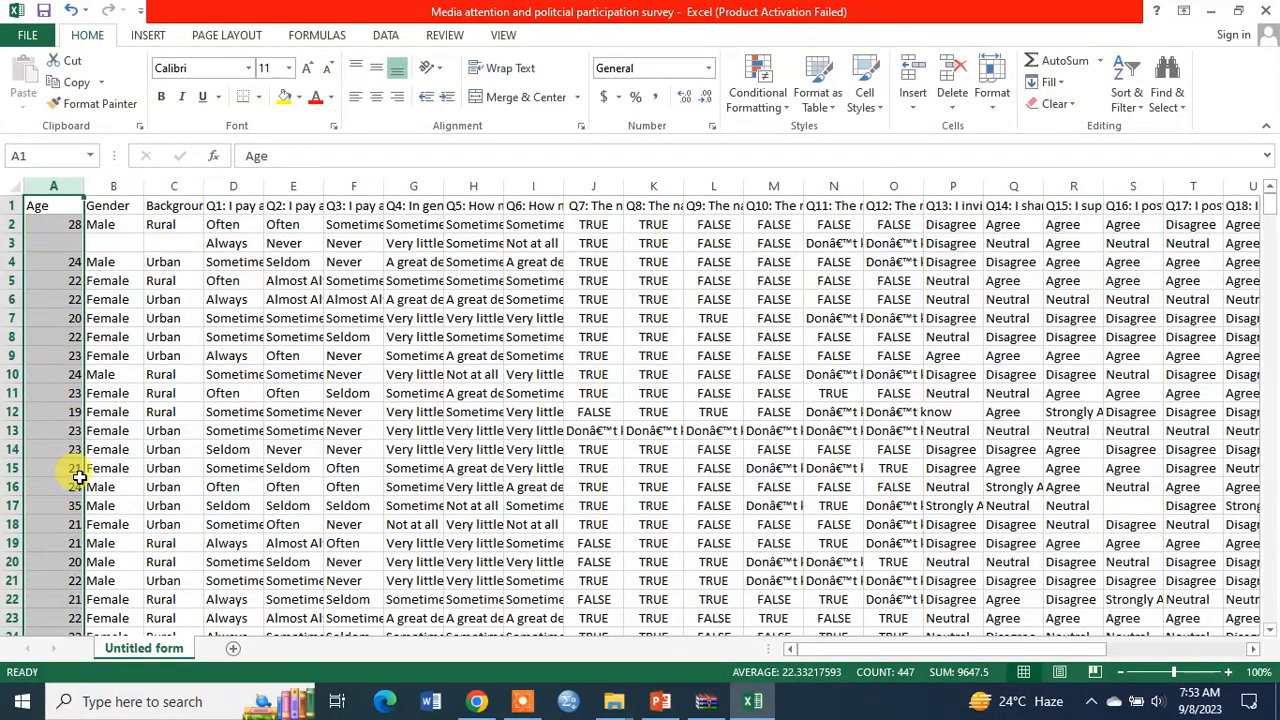
{"action": "scroll", "coordinate": [63, 488], "scroll_direction": "down", "scroll_amount": 12}
{"action": "scroll", "coordinate": [63, 488], "scroll_direction": "up", "scroll_amount": 12}
{"action": "scroll", "coordinate": [66, 497], "scroll_direction": "up", "scroll_amount": 1}
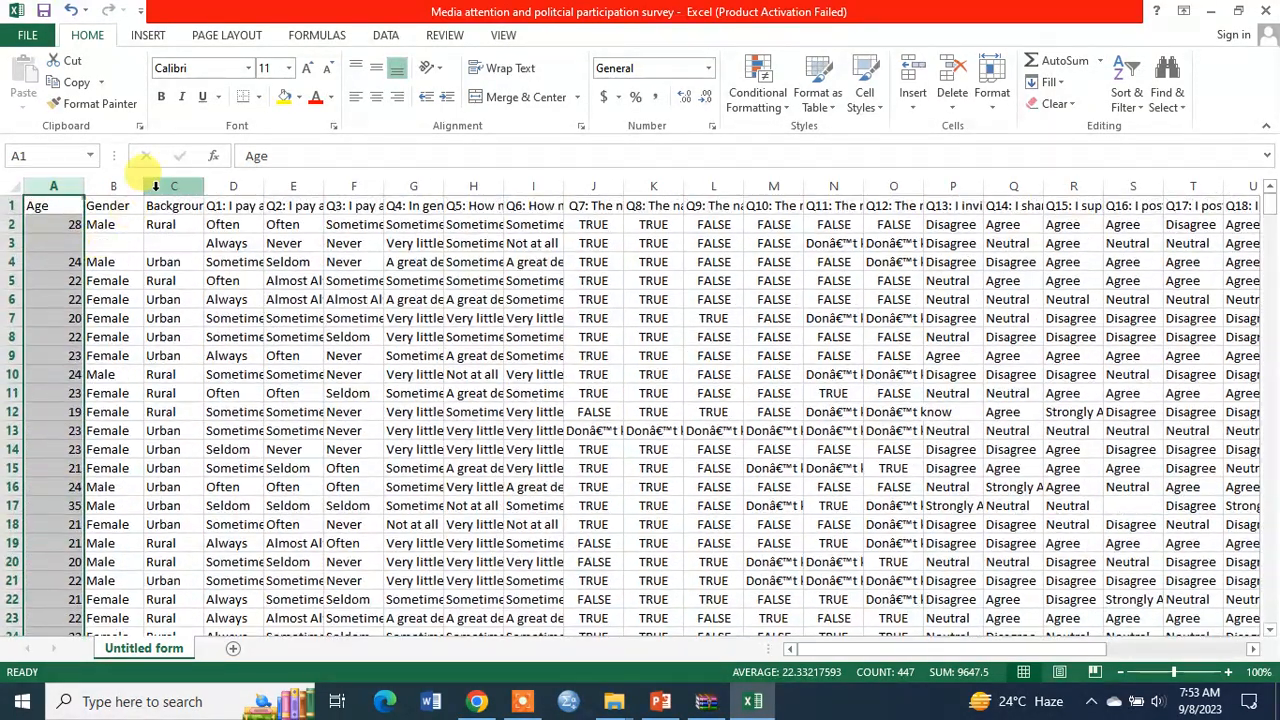
Shorten the header of the social media political news question in D1 to "Q1"
{"action": "left_click", "coordinate": [118, 206]}
{"action": "left_click", "coordinate": [181, 208]}
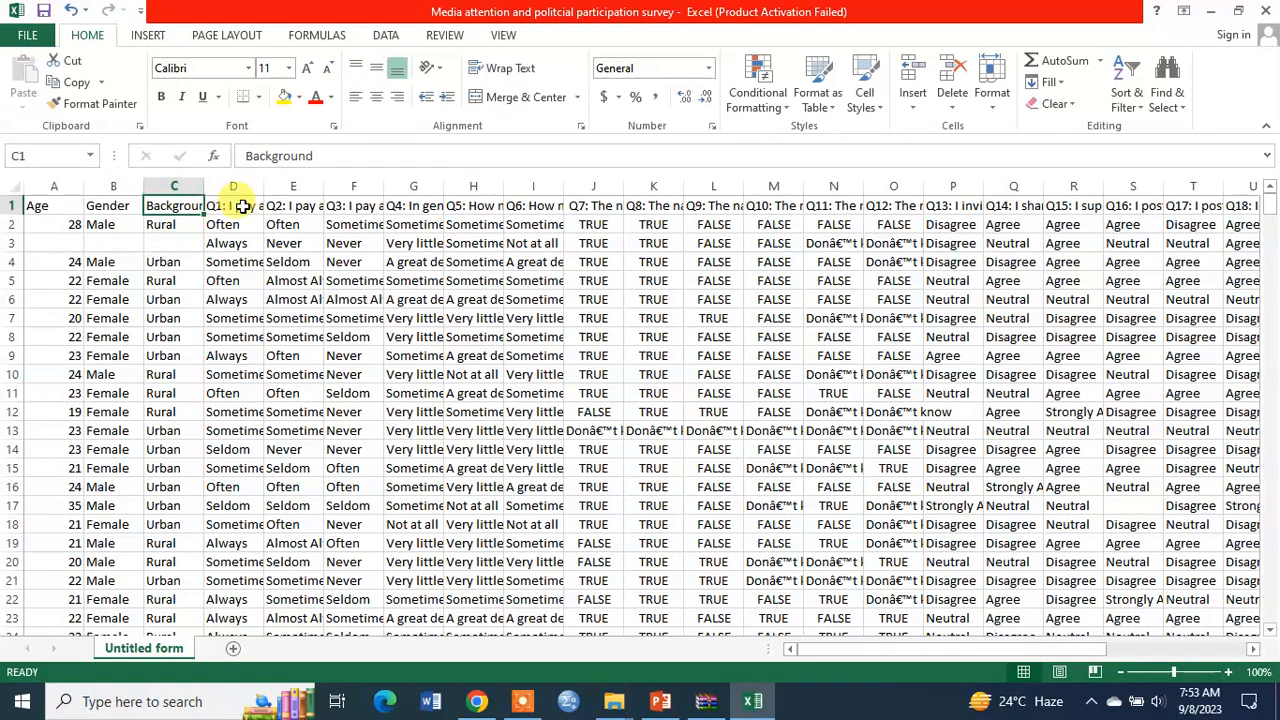
{"action": "left_click", "coordinate": [231, 207]}
{"action": "double_click", "coordinate": [231, 207]}
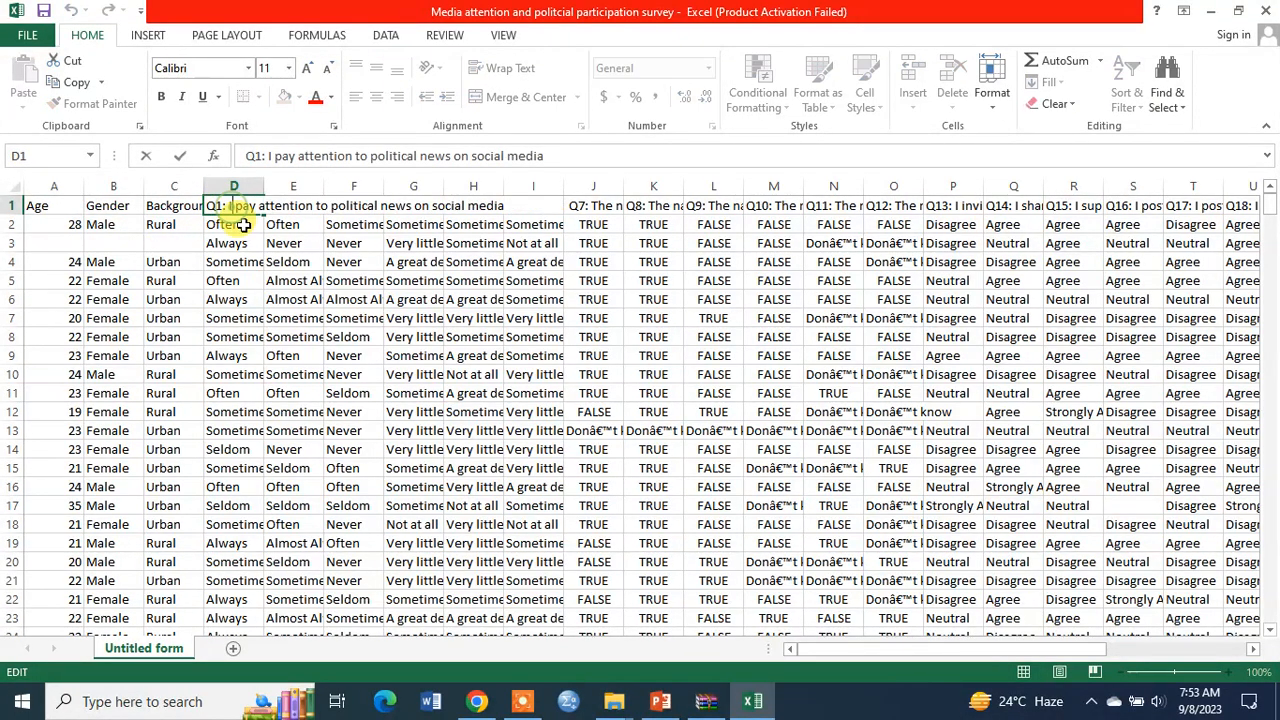
{"action": "left_click_drag", "start_coordinate": [206, 205], "coordinate": [538, 205]}
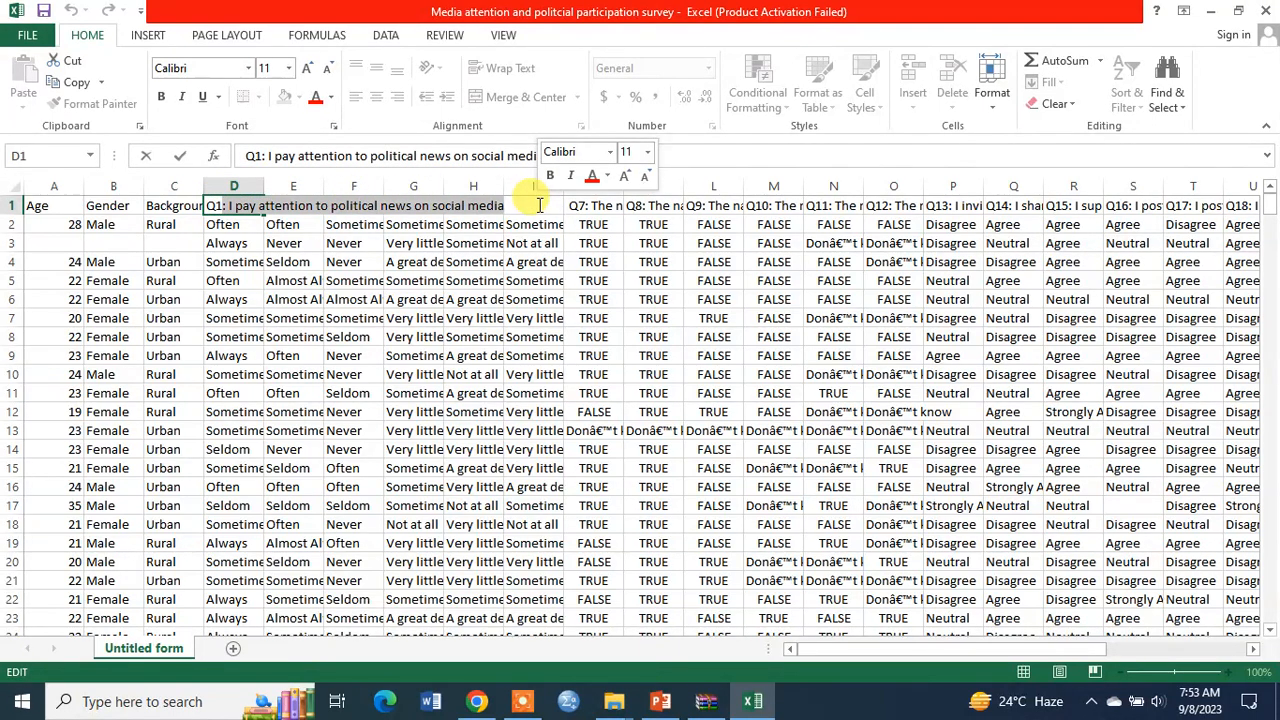
{"action": "key", "text": "BackSpace"}
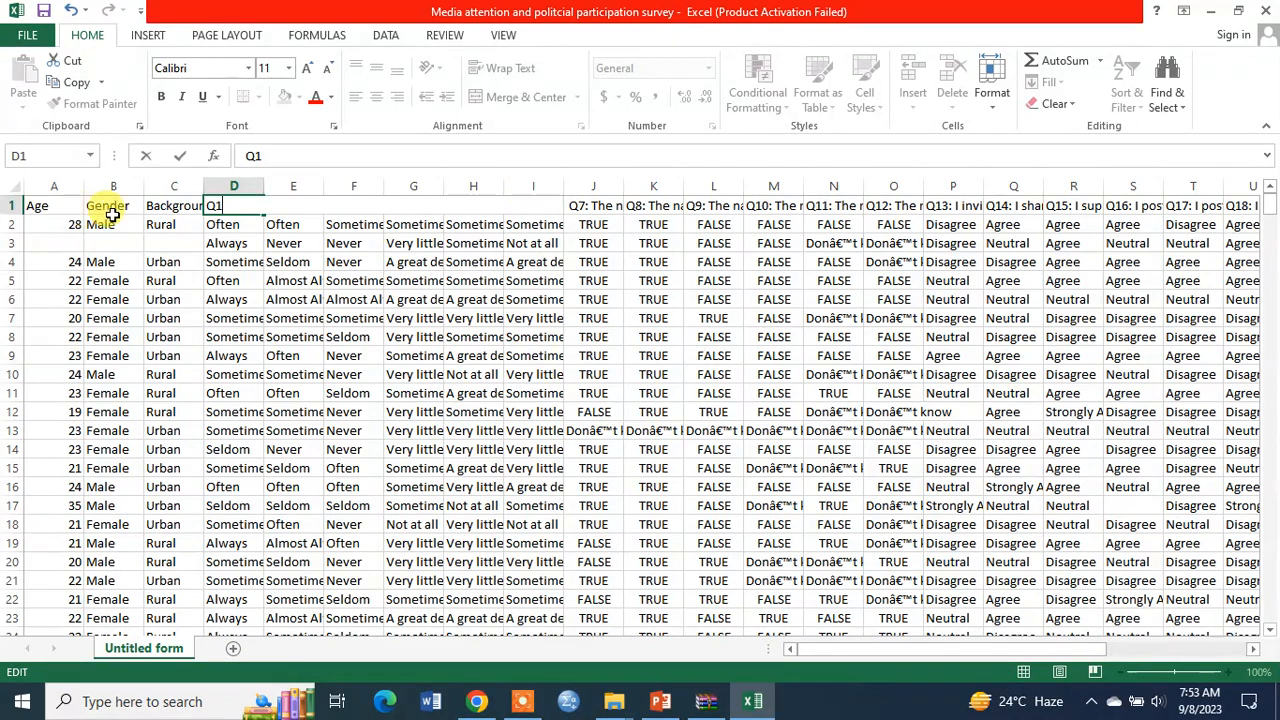
{"action": "left_click", "coordinate": [172, 205]}
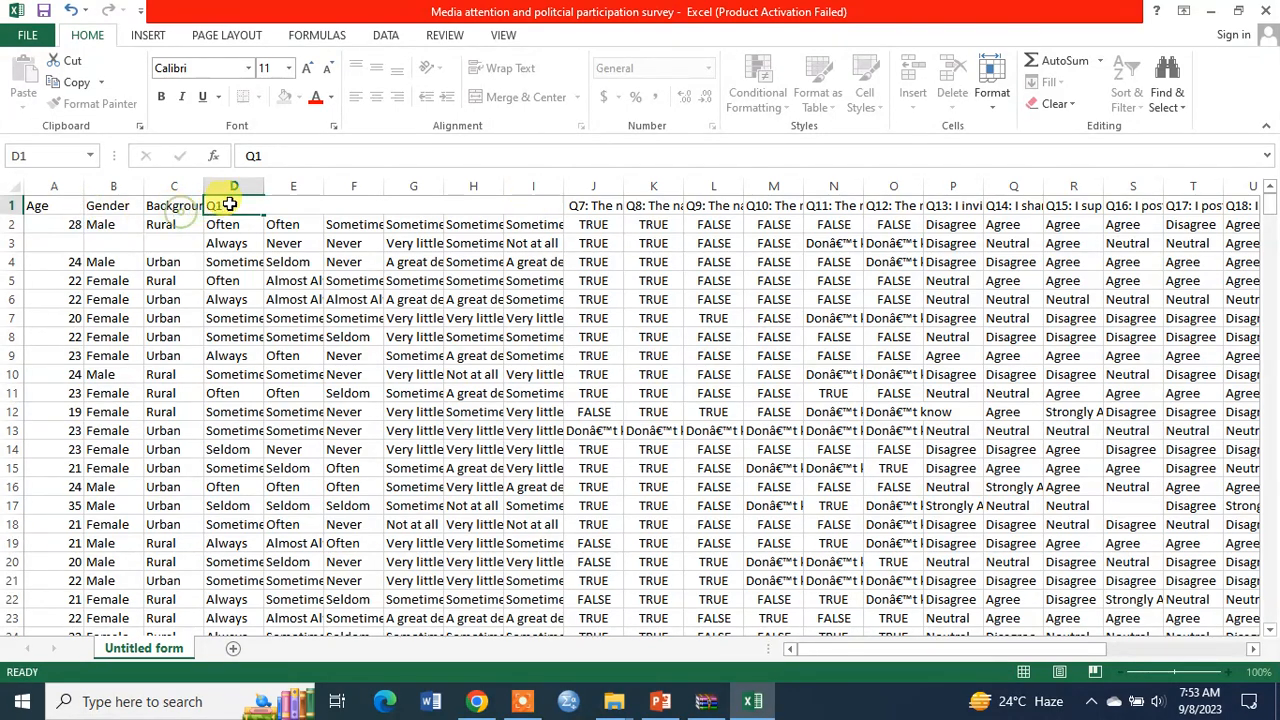
Shorten the header of the TV political news question in E1 to "Q2"
{"action": "double_click", "coordinate": [298, 206]}
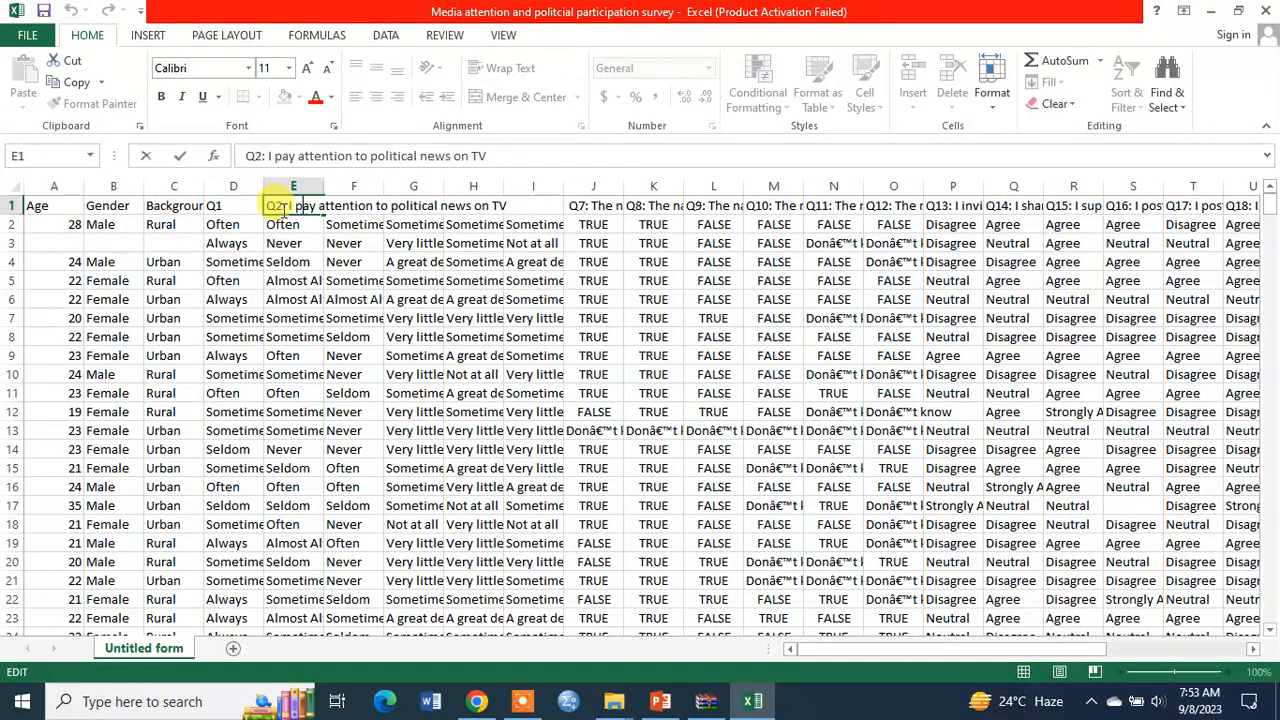
{"action": "left_click_drag", "start_coordinate": [283, 208], "coordinate": [511, 206]}
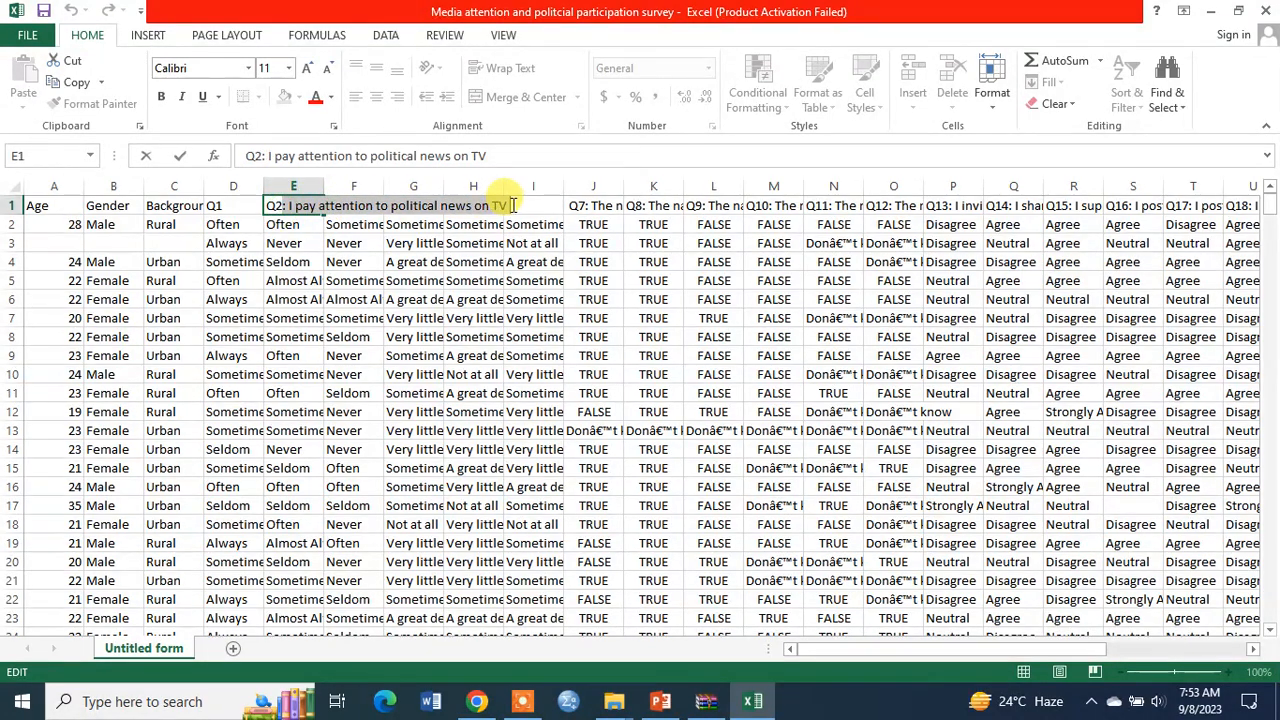
{"action": "key", "text": "BackSpace"}
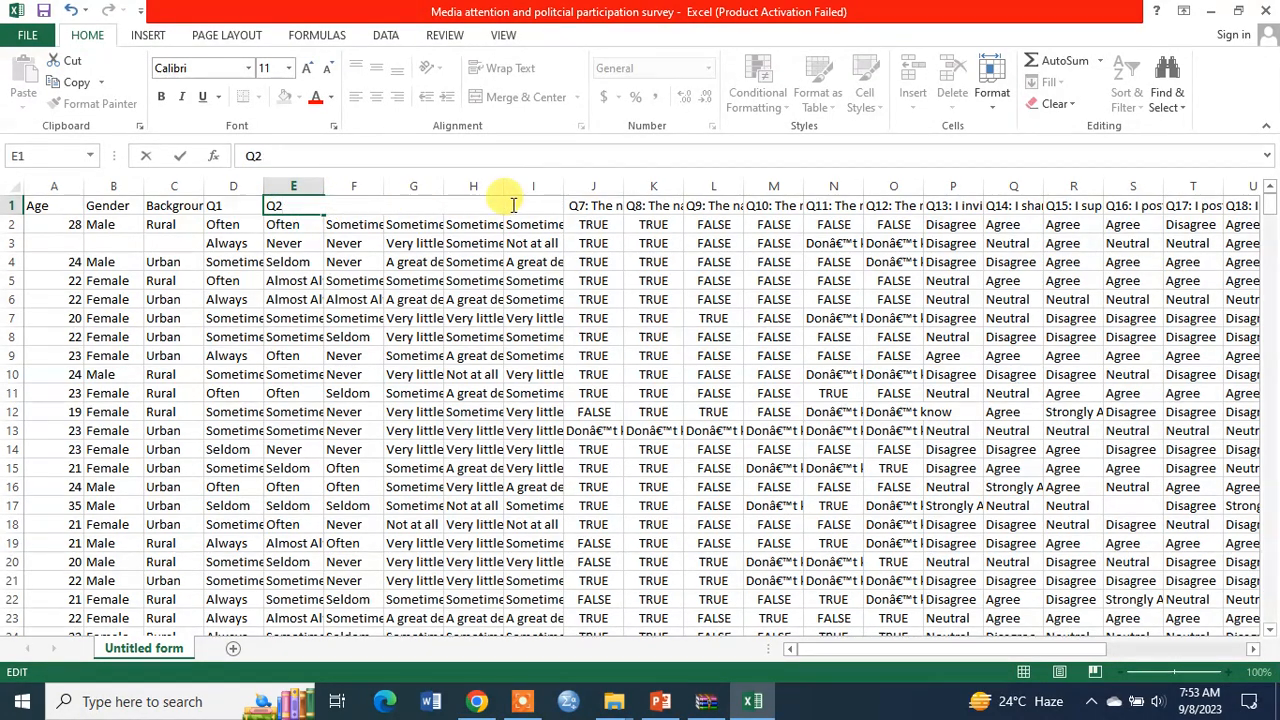
{"action": "left_click", "coordinate": [268, 243]}
{"action": "left_click", "coordinate": [236, 205]}
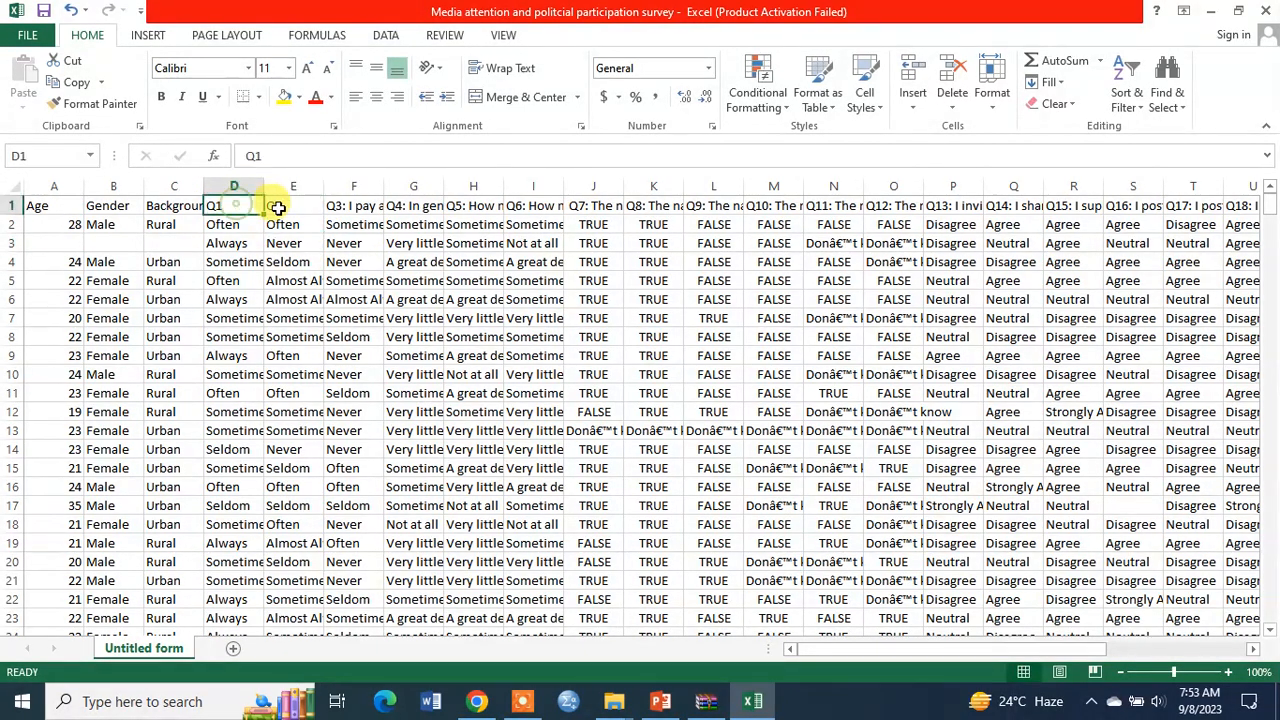
{"action": "left_click", "coordinate": [293, 206]}
Shorten the header of the newspaper political news question in F1 to "Q3"
{"action": "left_click", "coordinate": [343, 206]}
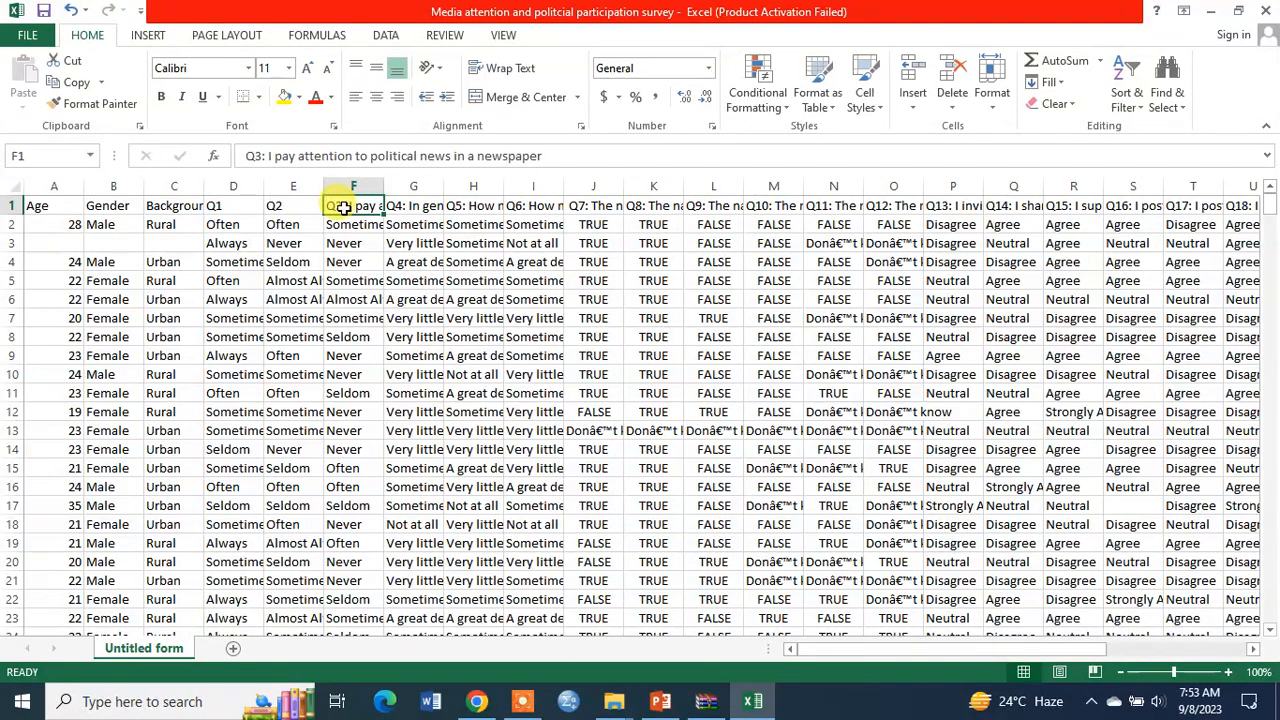
{"action": "double_click", "coordinate": [341, 206]}
{"action": "left_click_drag", "start_coordinate": [343, 206], "coordinate": [637, 205]}
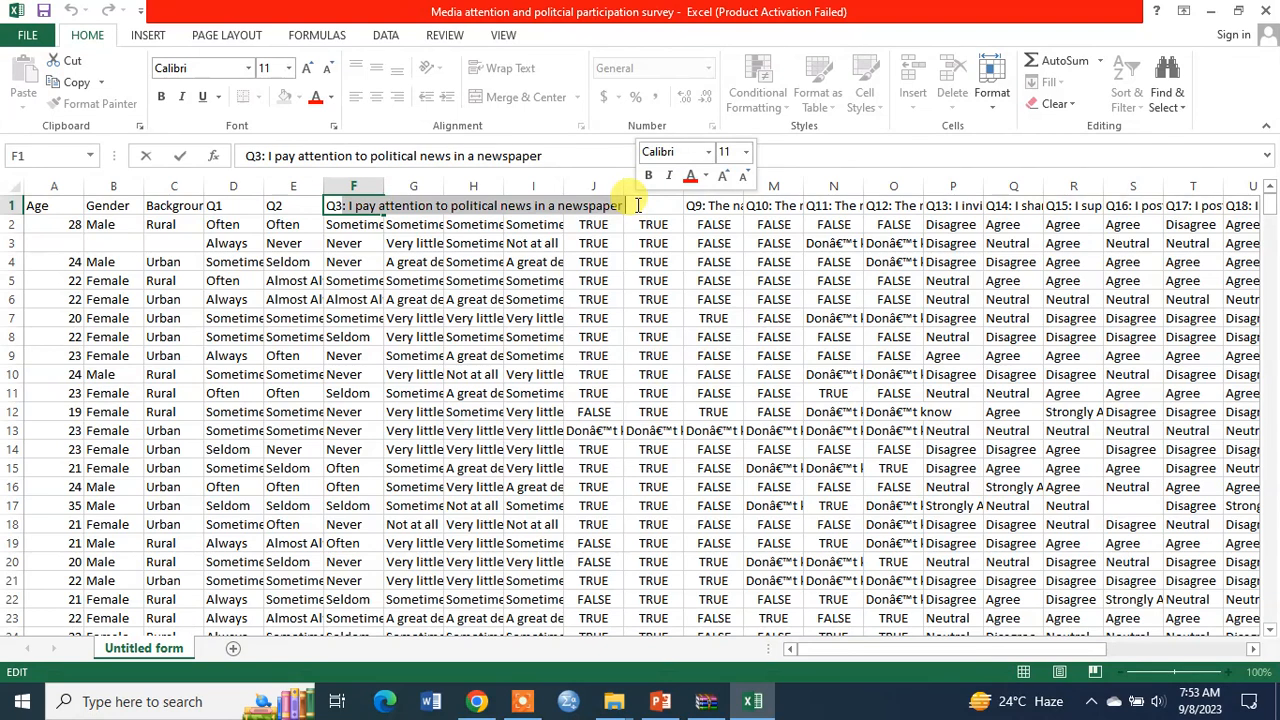
{"action": "key", "text": "BackSpace"}
{"action": "left_click", "coordinate": [298, 205]}
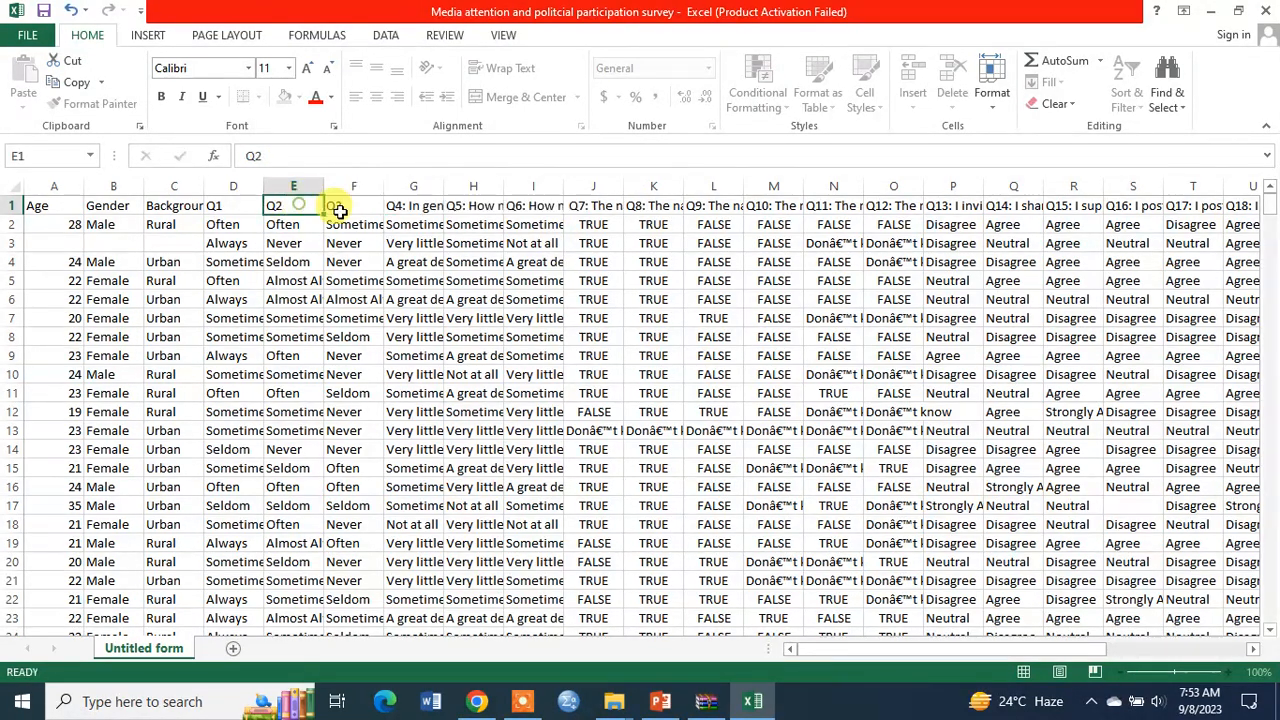
Shorten the header of the question about how often politics is discussed in general, in G1, to "Q4"
{"action": "left_click", "coordinate": [420, 204]}
{"action": "double_click", "coordinate": [404, 205]}
{"action": "left_click_drag", "start_coordinate": [402, 205], "coordinate": [672, 203]}
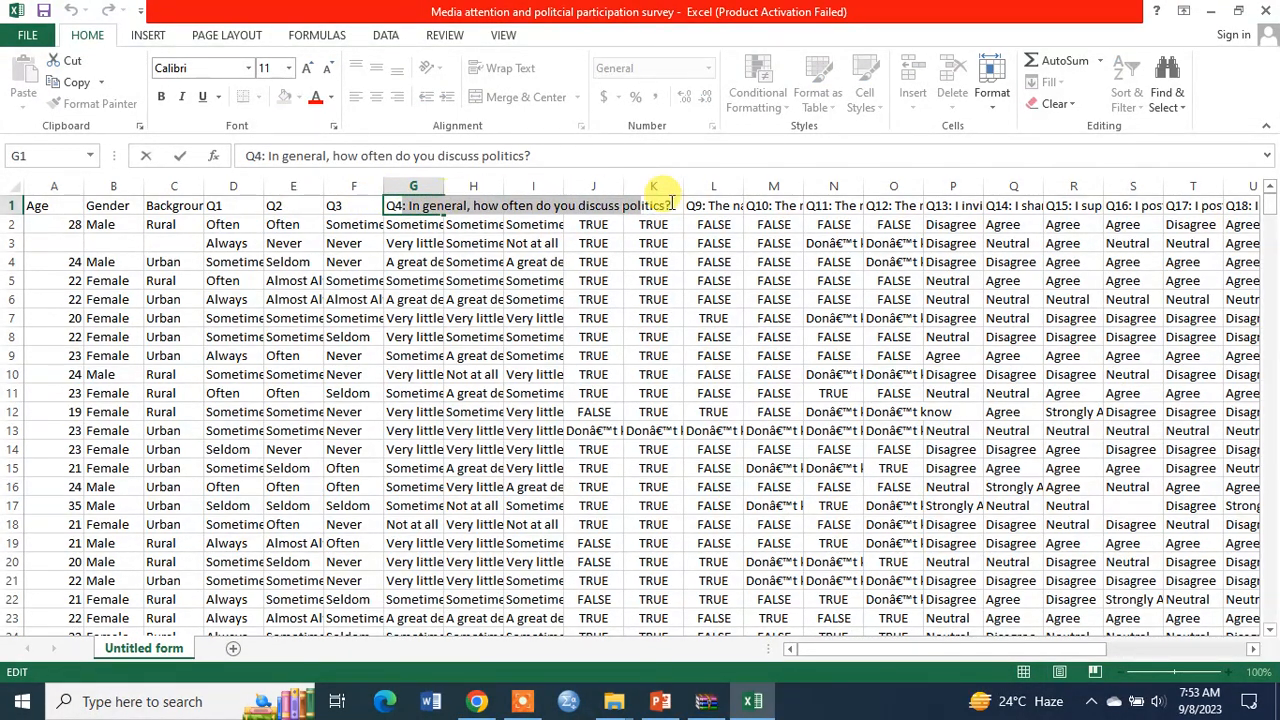
{"action": "key", "text": "BackSpace"}
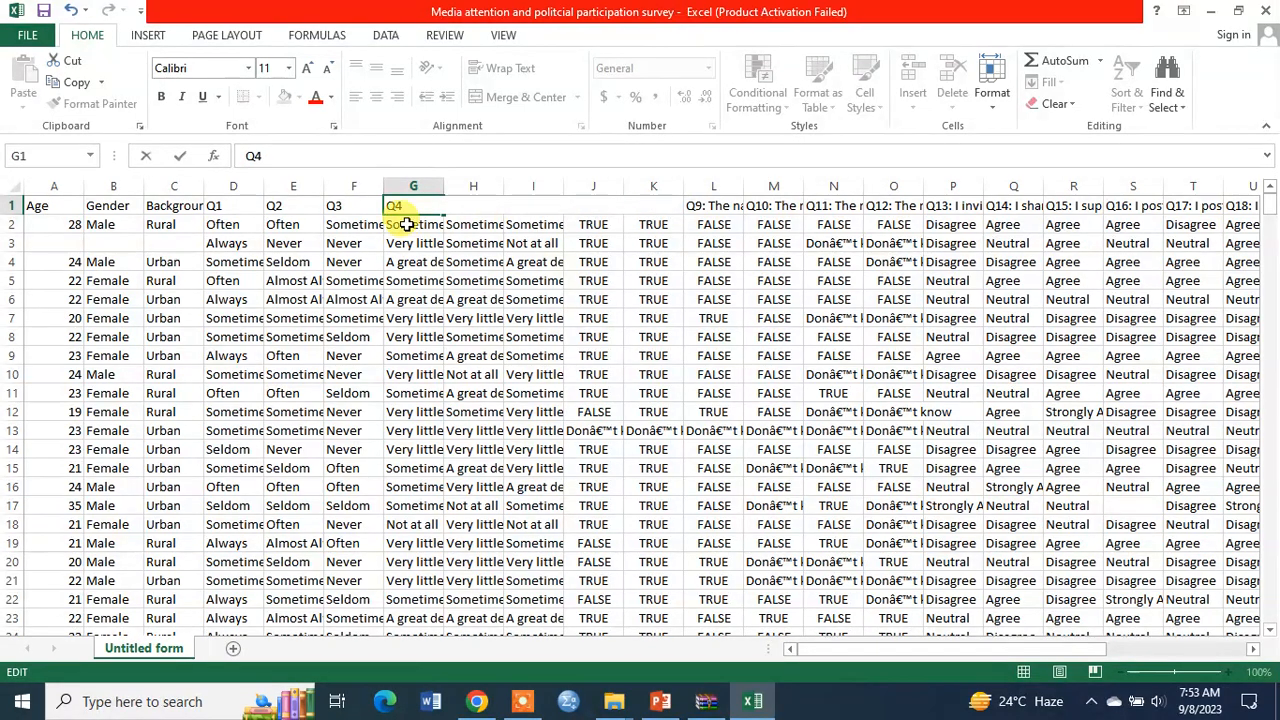
{"action": "key", "text": "Return"}
Shorten the header of the question about talking politics with family in H1 to "Q5"
{"action": "left_click", "coordinate": [457, 206]}
{"action": "double_click", "coordinate": [455, 205]}
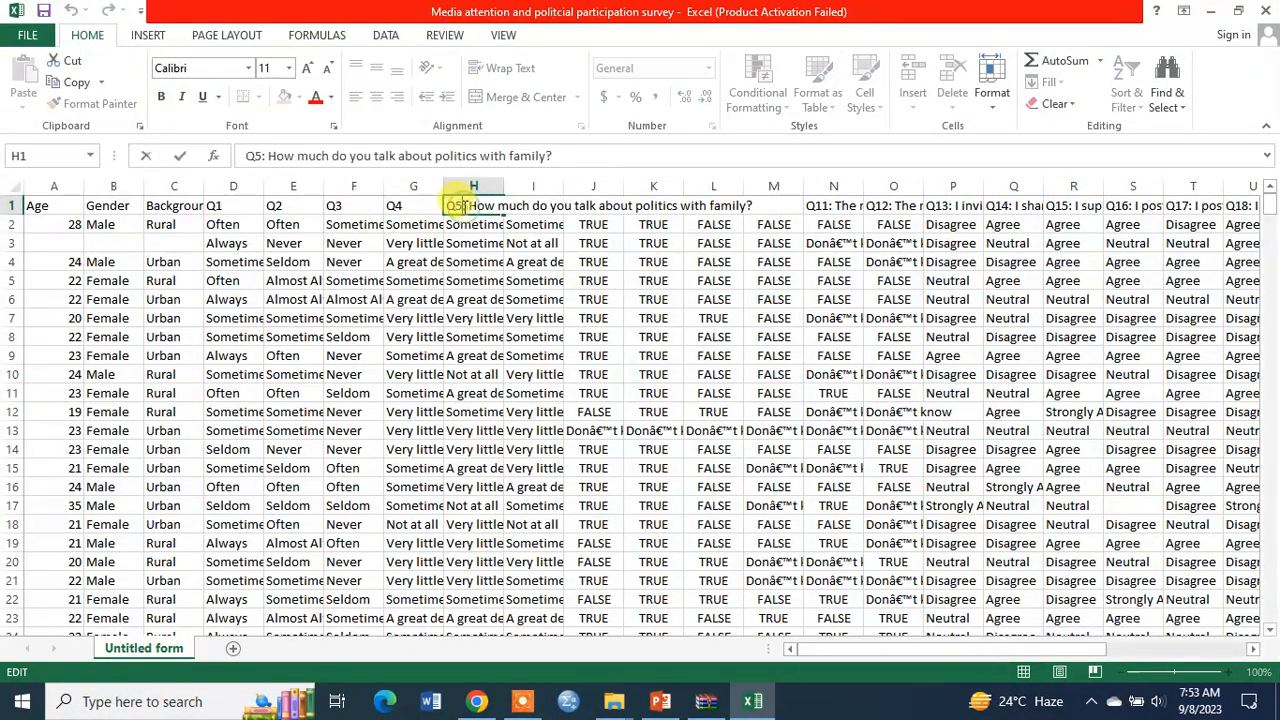
{"action": "left_click_drag", "start_coordinate": [465, 207], "coordinate": [748, 200]}
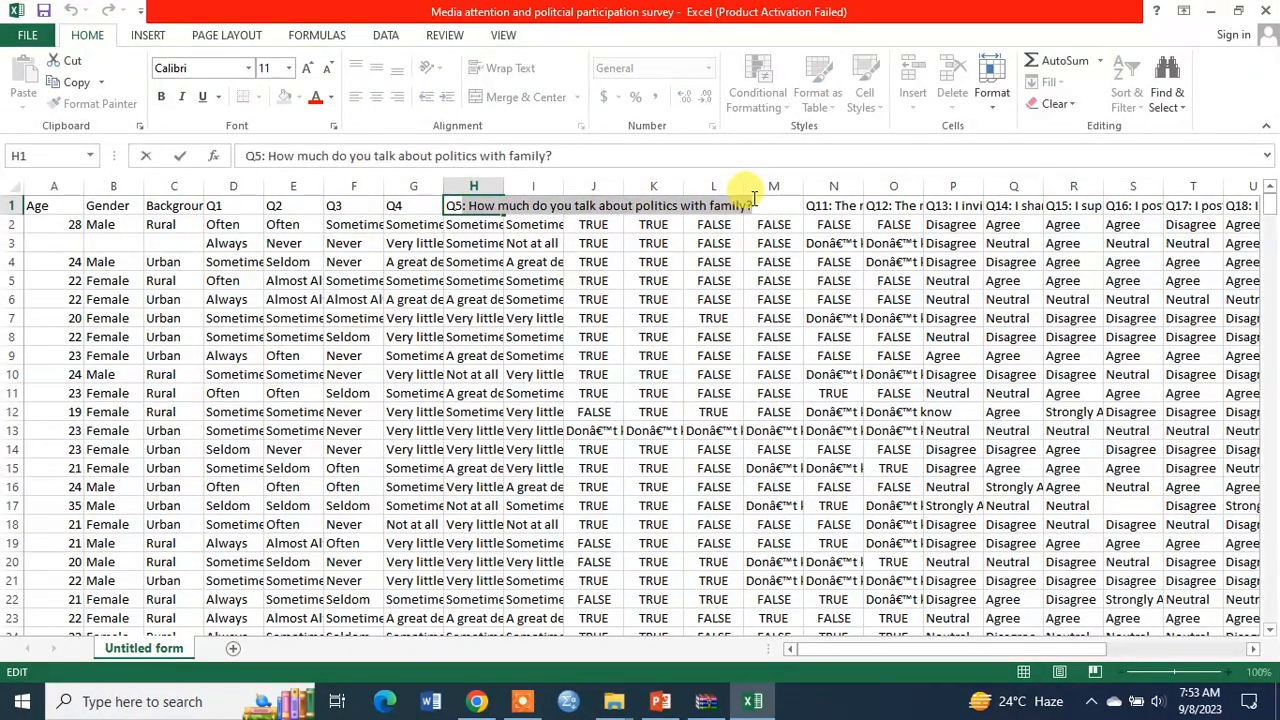
{"action": "key", "text": "BackSpace"}
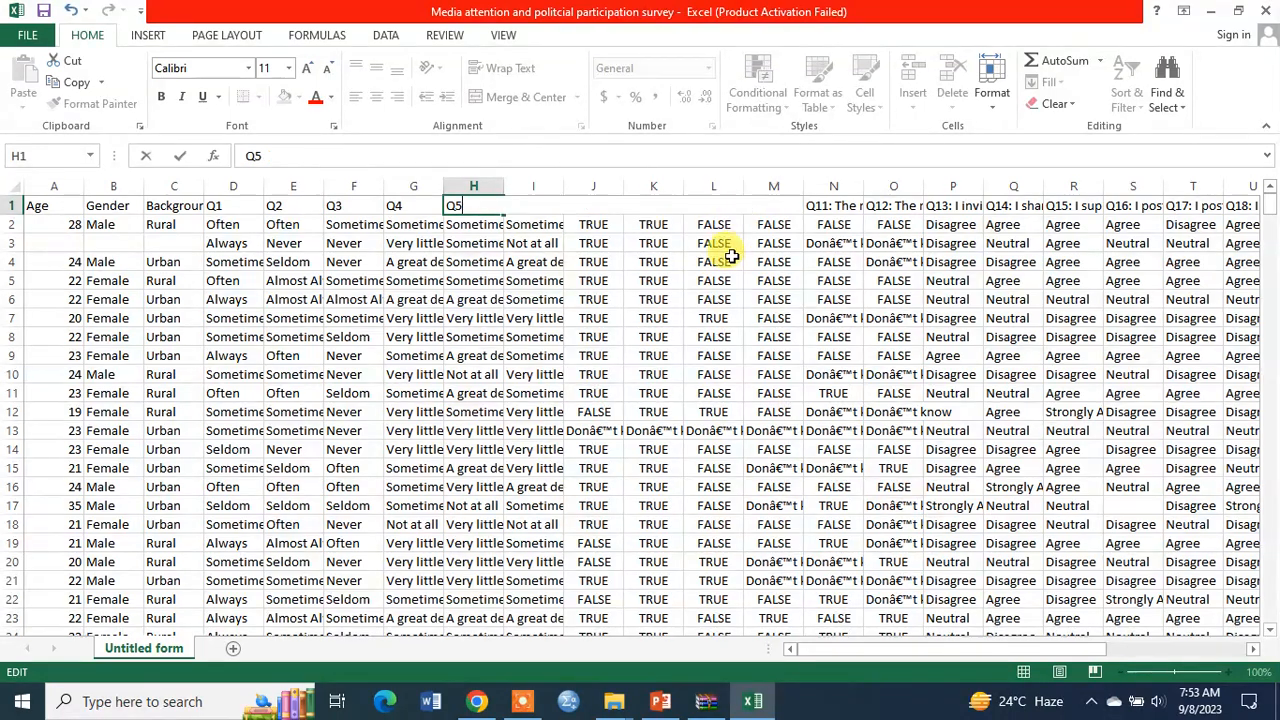
{"action": "left_click", "coordinate": [422, 206]}
Shorten the header of the question about talking politics with friends in I1 to "Q6"
{"action": "left_click", "coordinate": [523, 206]}
{"action": "double_click", "coordinate": [523, 206]}
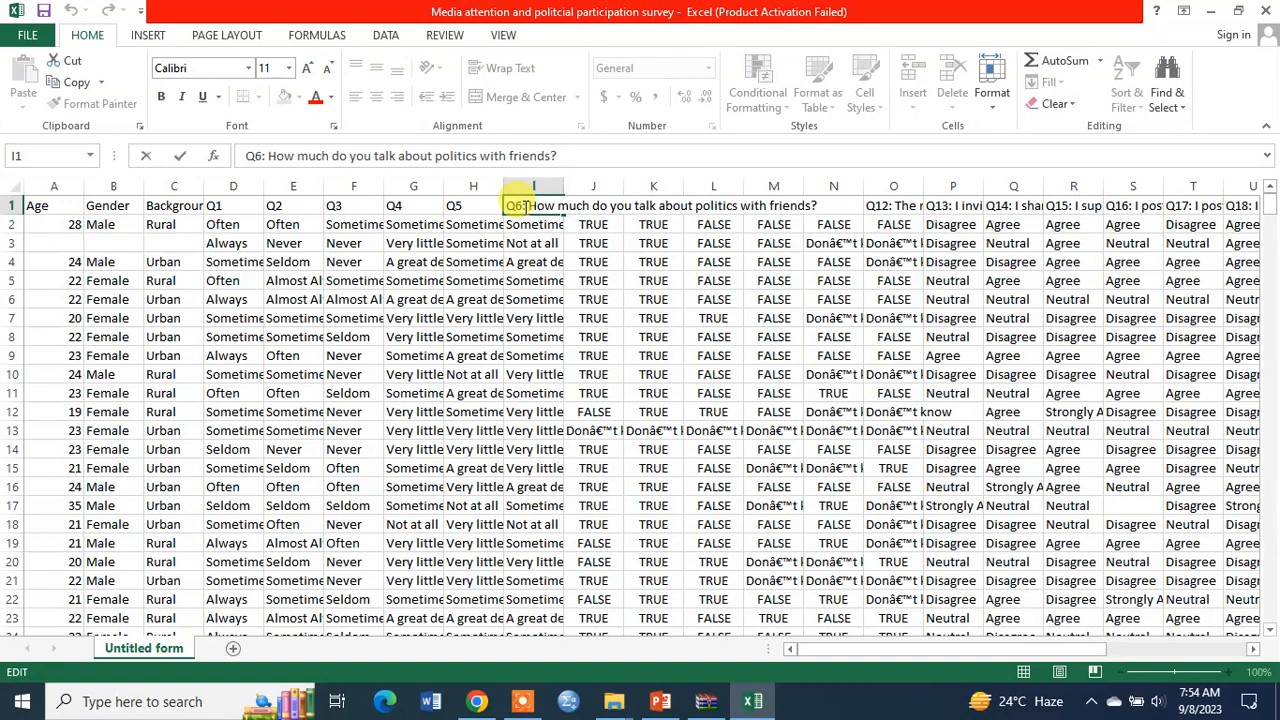
{"action": "left_click_drag", "start_coordinate": [524, 206], "coordinate": [827, 206]}
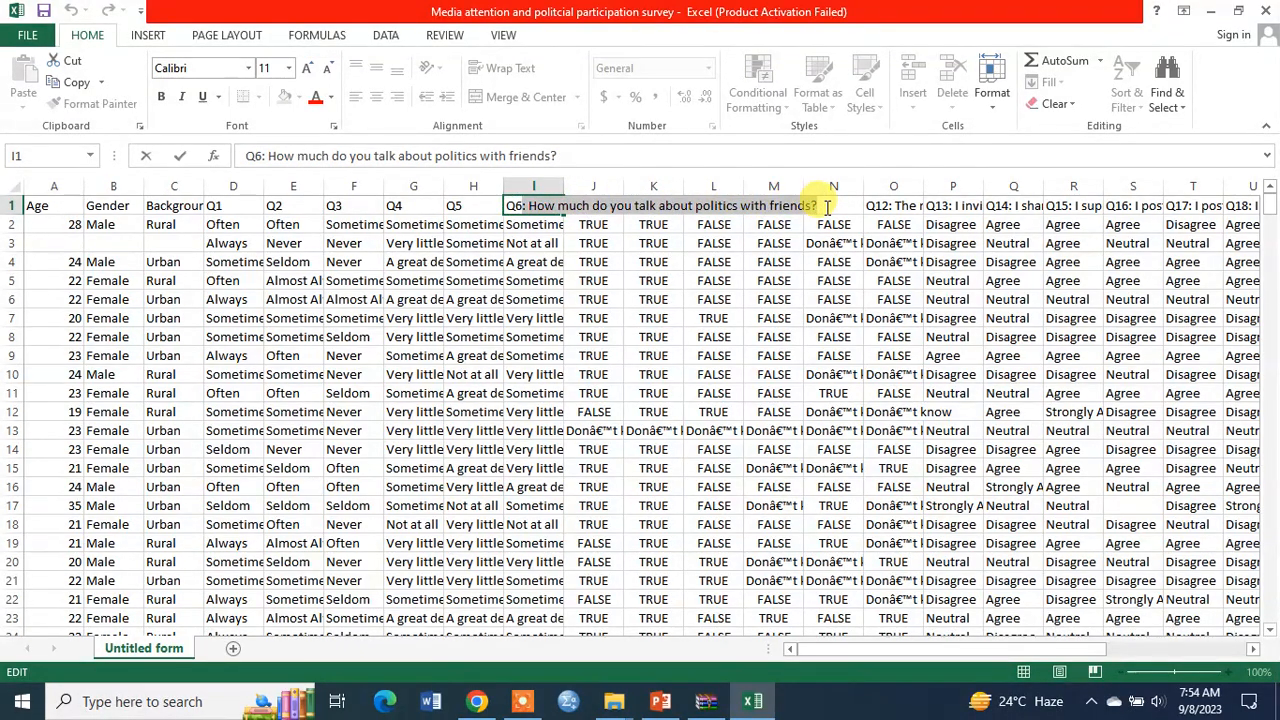
{"action": "key", "text": "BackSpace"}
{"action": "left_click", "coordinate": [495, 205]}
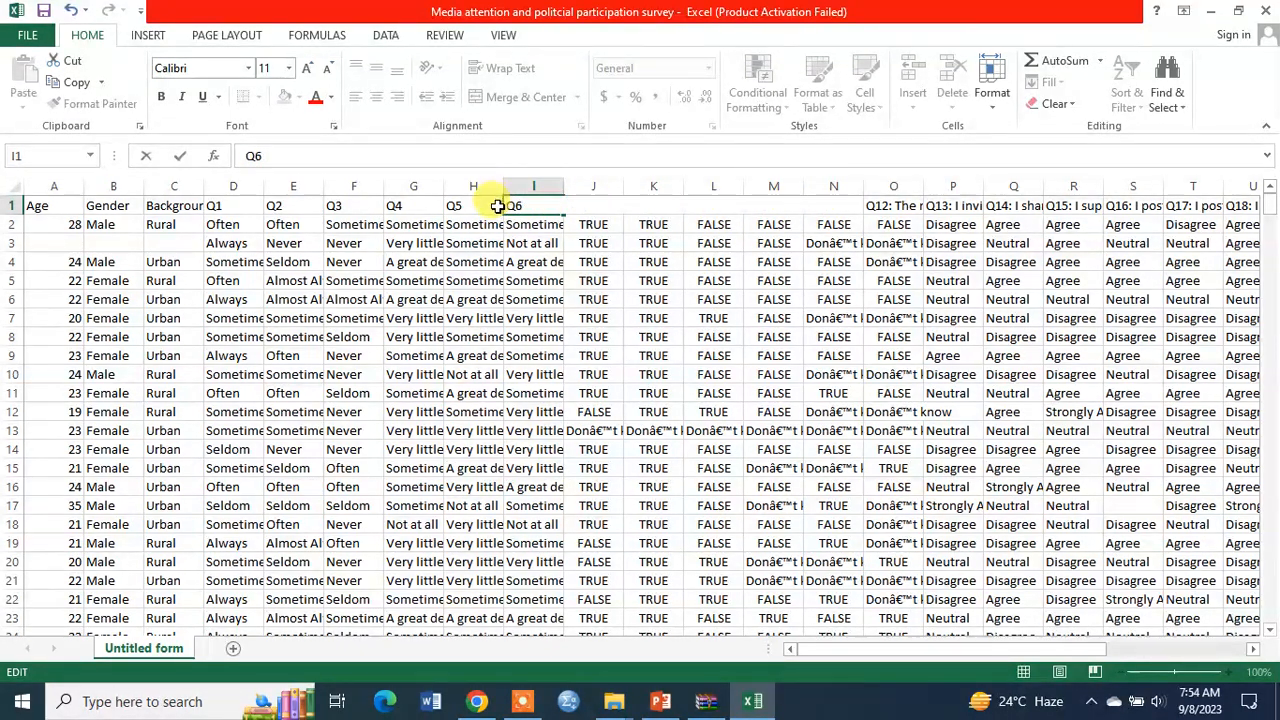
Shorten the header of the president of Pakistan question in J1 to "Q7"
{"action": "left_click", "coordinate": [606, 206]}
{"action": "double_click", "coordinate": [604, 206]}
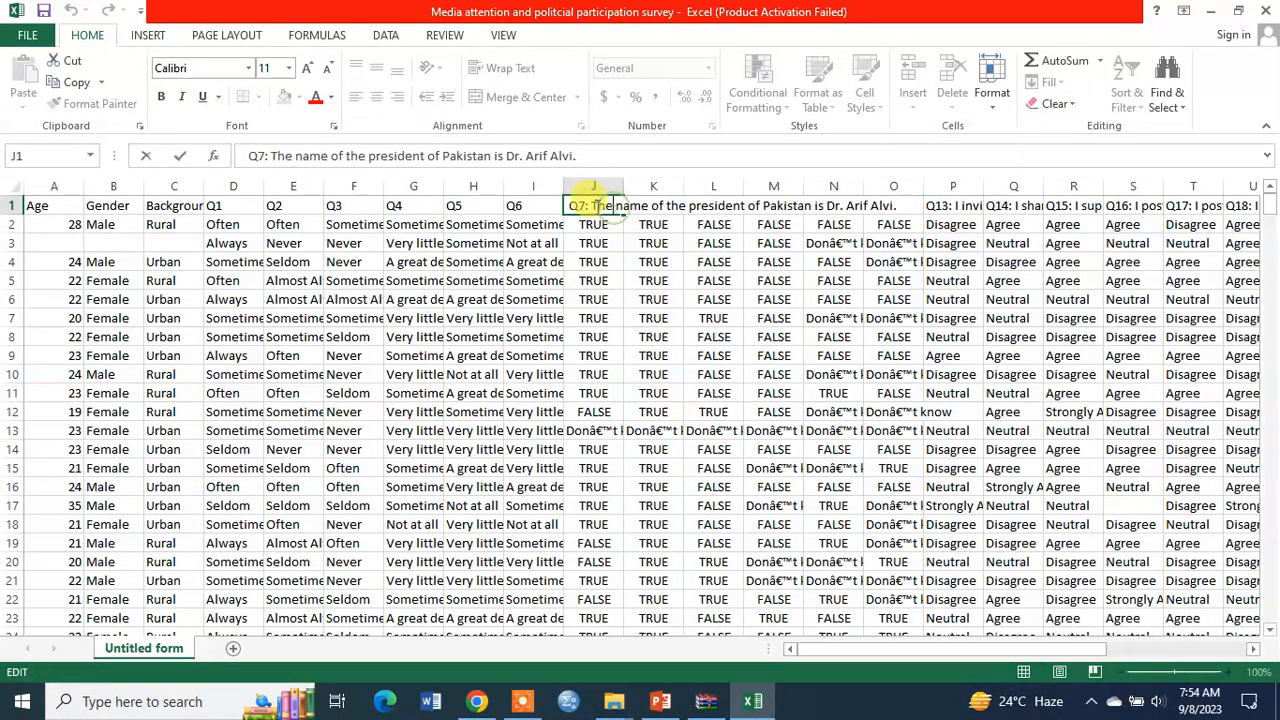
{"action": "left_click_drag", "start_coordinate": [588, 206], "coordinate": [889, 206]}
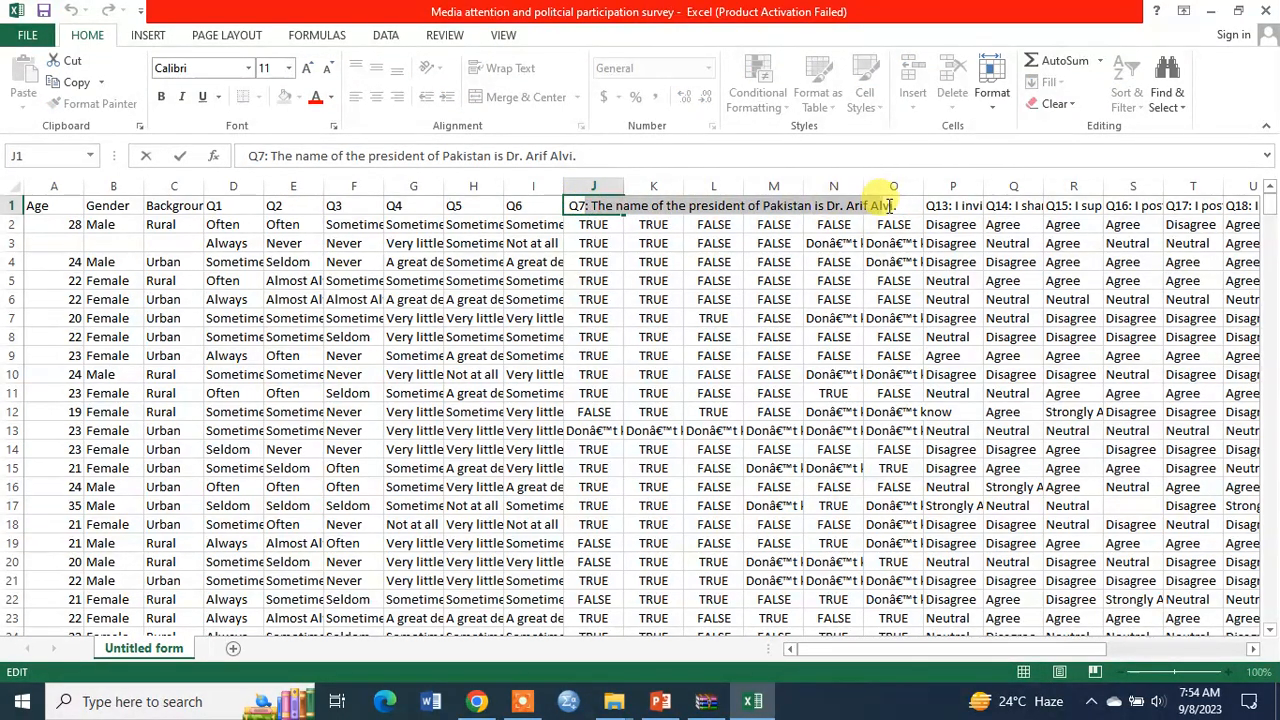
{"action": "key", "text": "BackSpace"}
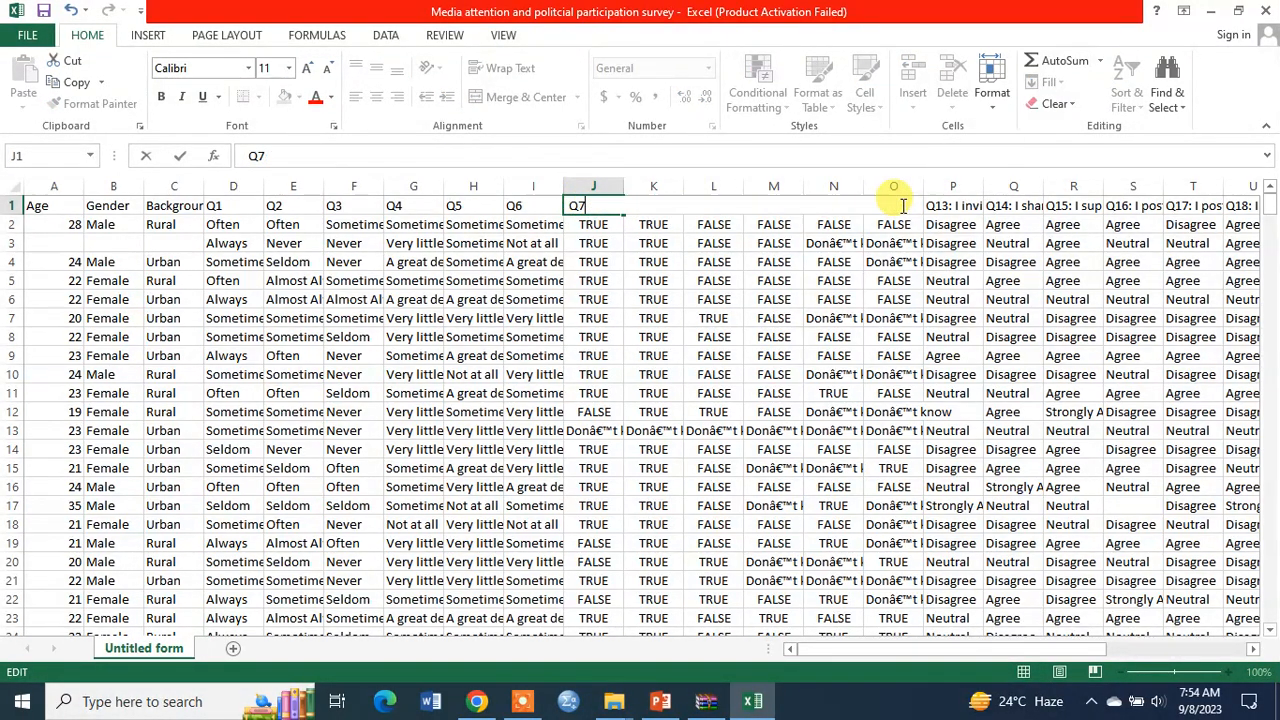
Delete the six political knowledge columns J through O, holding questions Q7 to Q12
{"action": "left_click", "coordinate": [581, 182]}
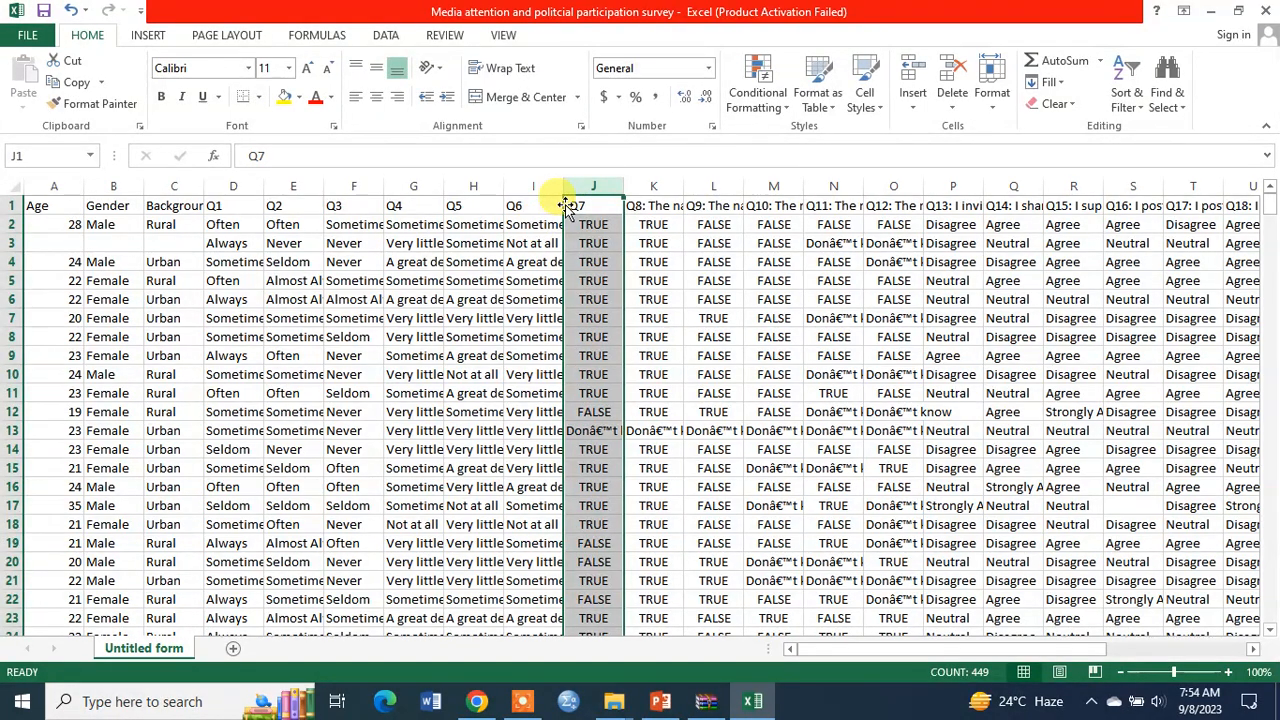
{"action": "left_click", "coordinate": [655, 186], "text": "ctrl"}
{"action": "left_click", "coordinate": [712, 184], "text": "ctrl"}
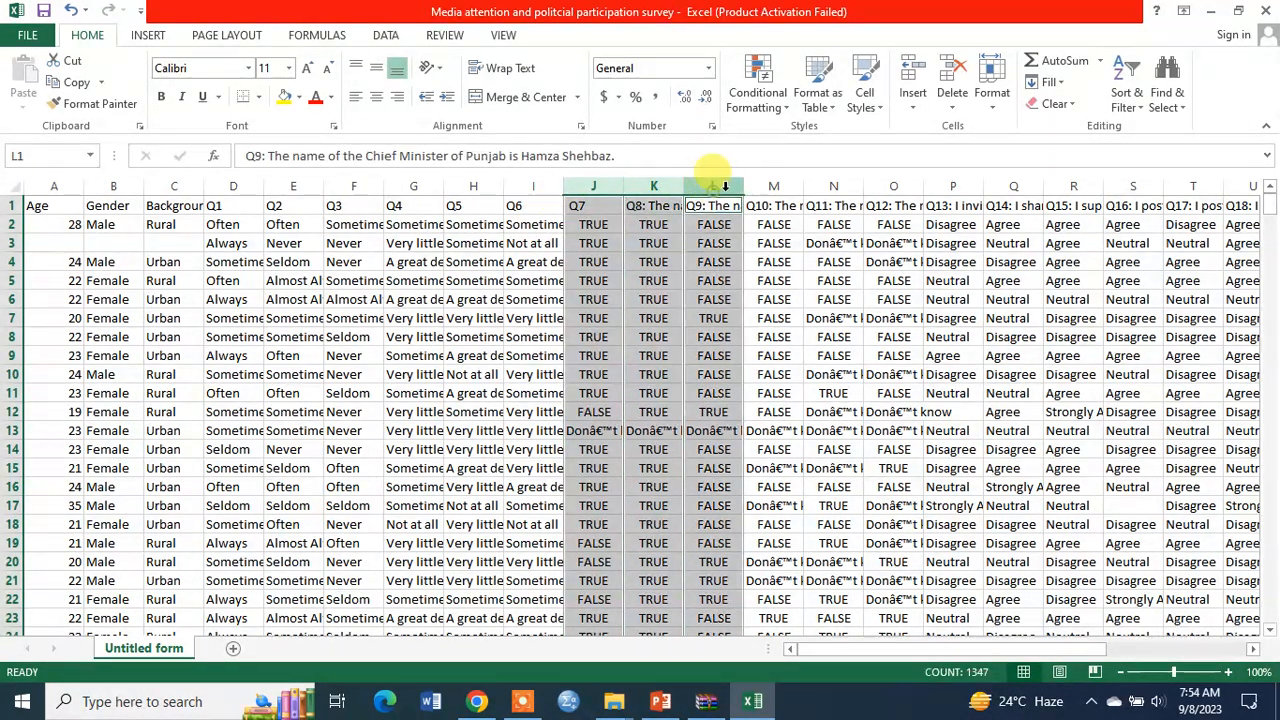
{"action": "left_click", "coordinate": [773, 185], "text": "ctrl"}
{"action": "left_click", "coordinate": [833, 185], "text": "ctrl"}
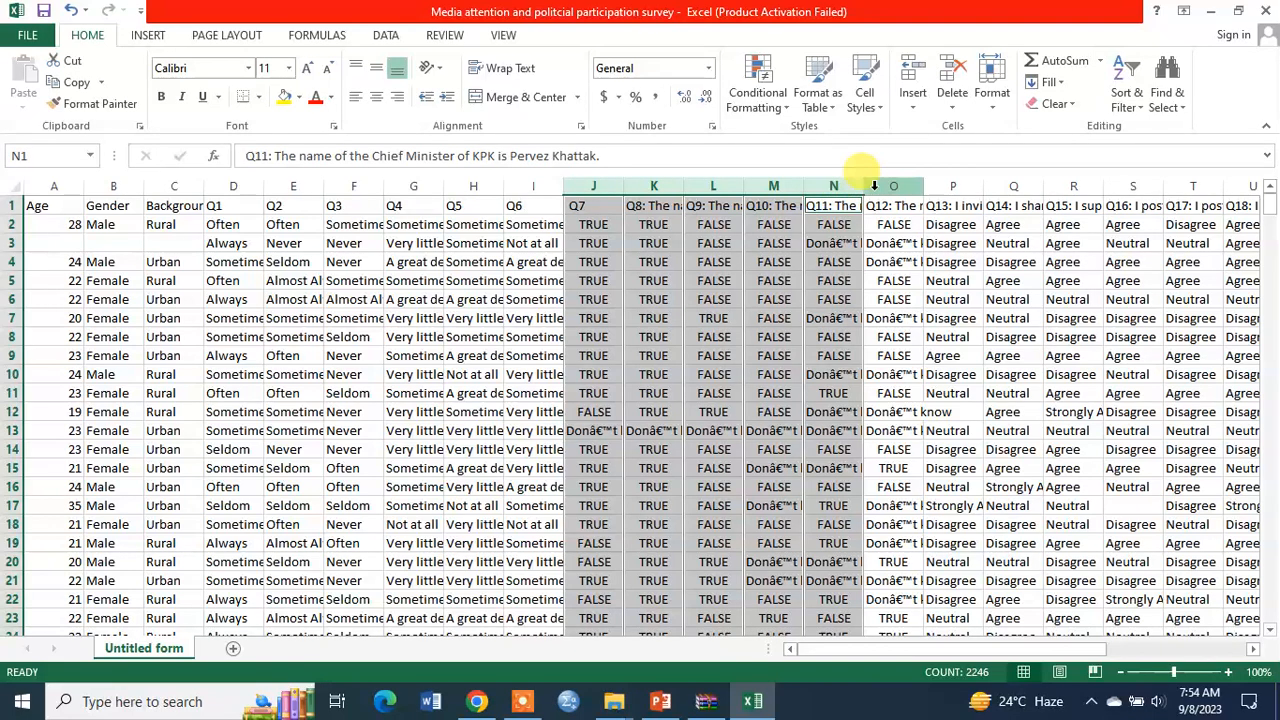
{"action": "left_click", "coordinate": [882, 186], "text": "ctrl"}
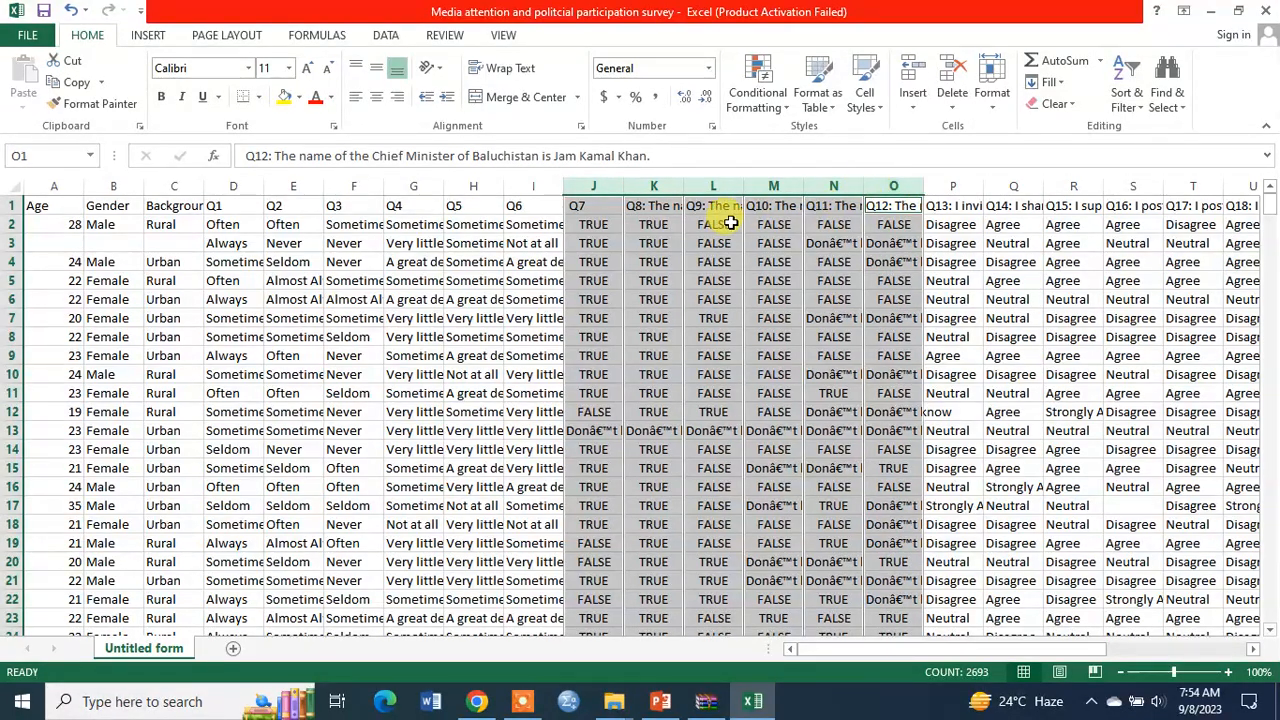
{"action": "right_click", "coordinate": [698, 228]}
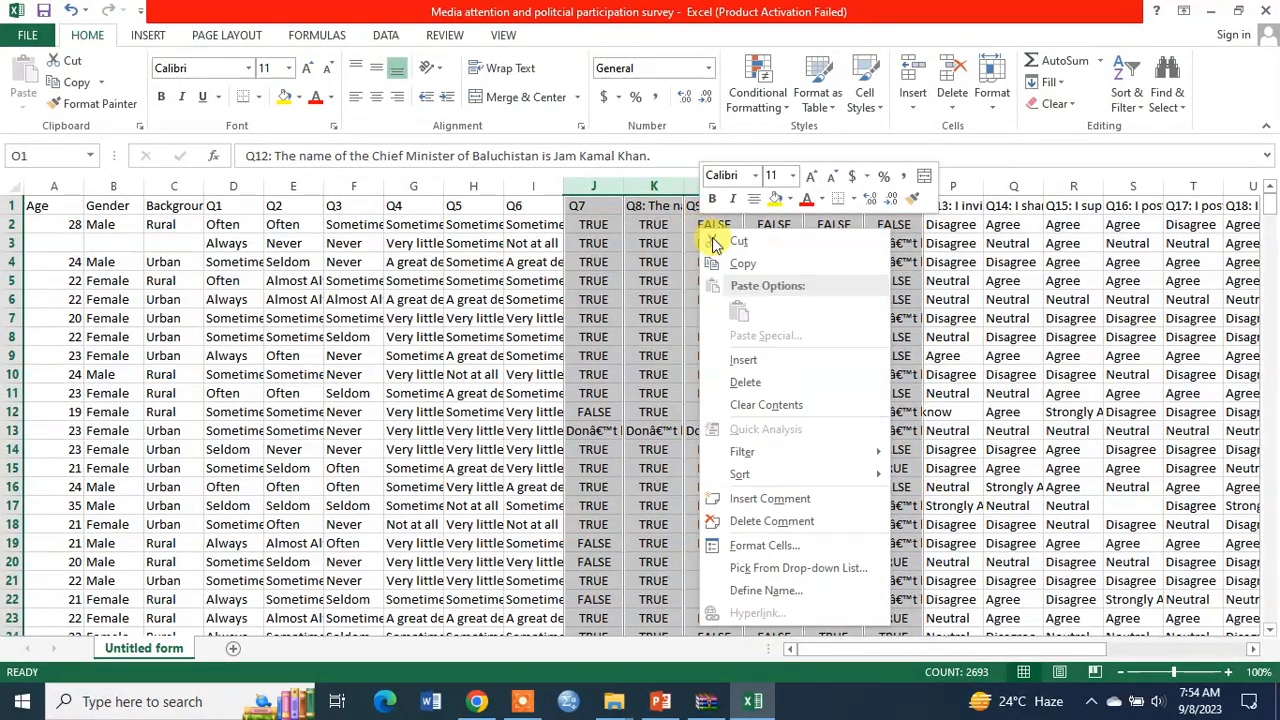
{"action": "left_click", "coordinate": [743, 368]}
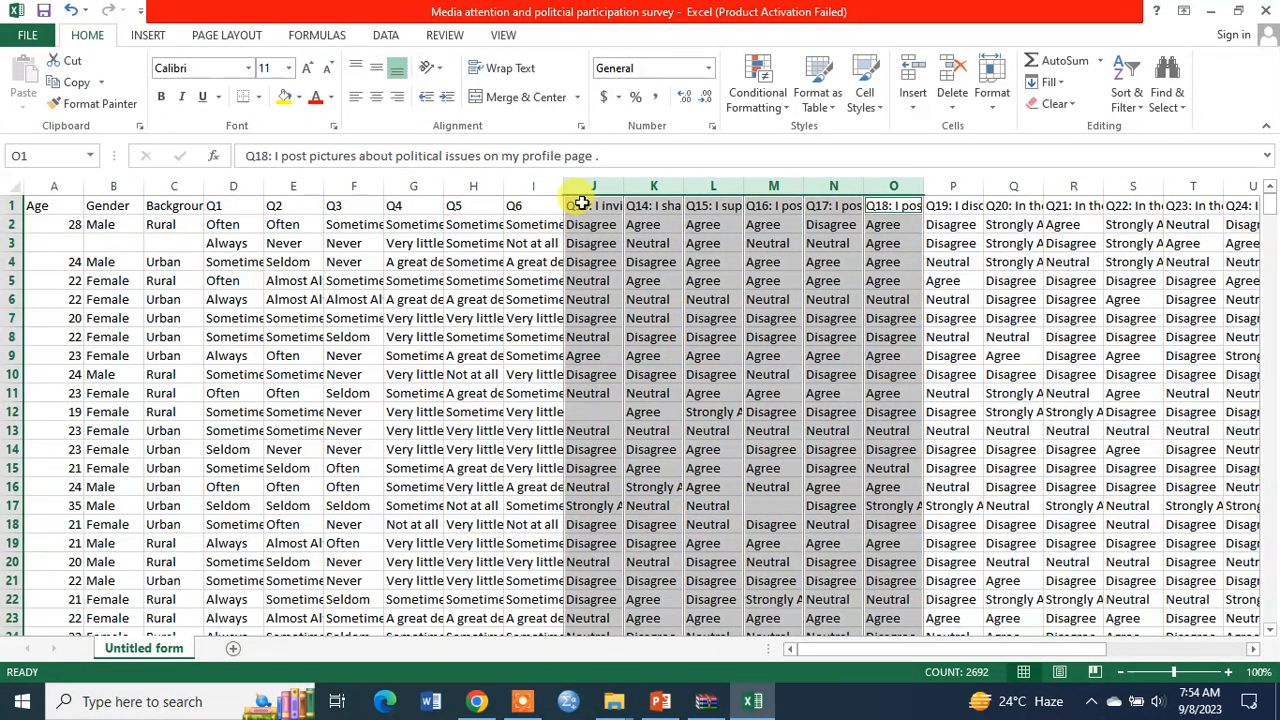
Shorten the header of the question about inviting people to political activities in J1 to "Q13"
{"action": "left_click", "coordinate": [578, 205]}
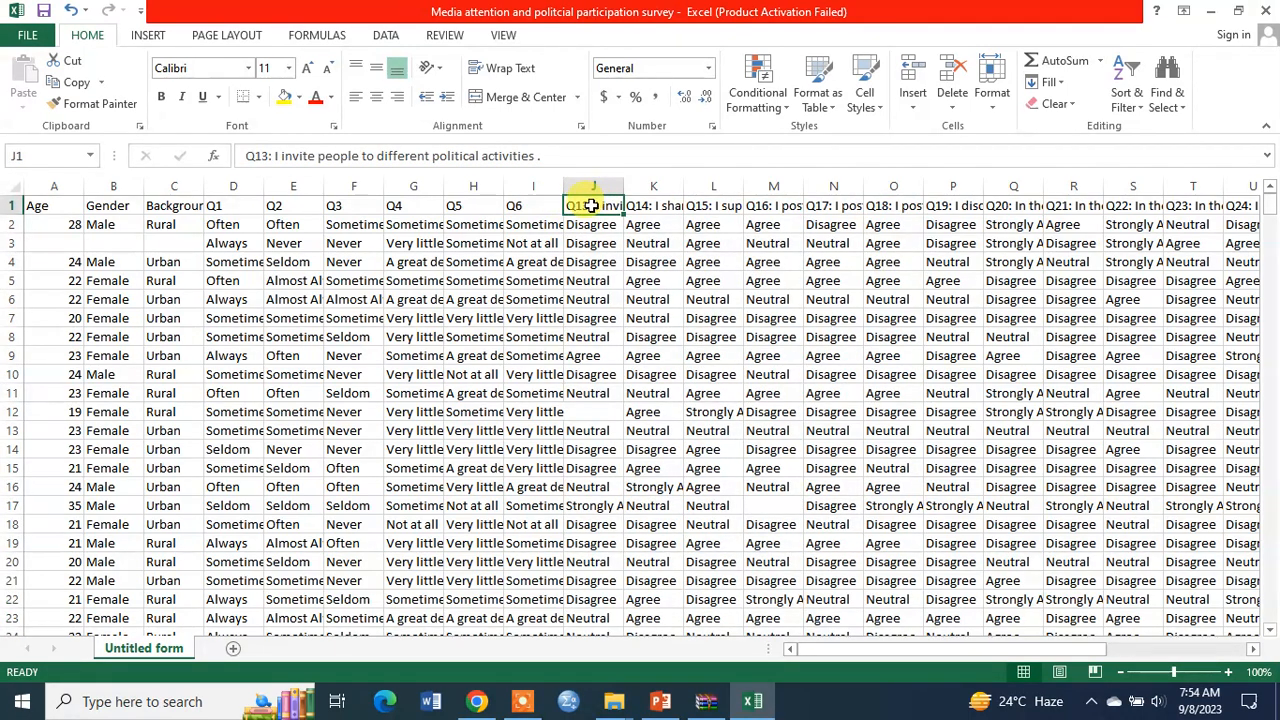
{"action": "double_click", "coordinate": [596, 206]}
{"action": "left_click_drag", "start_coordinate": [590, 207], "coordinate": [873, 200]}
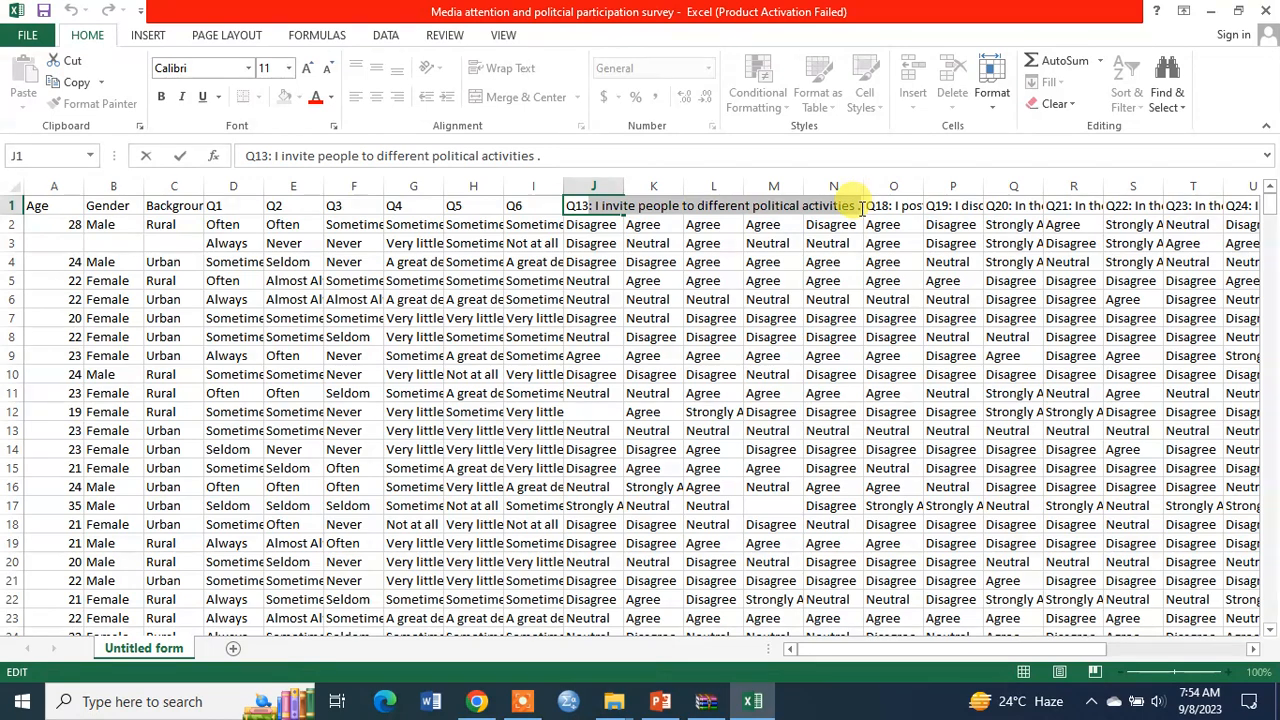
{"action": "key", "text": "BackSpace"}
{"action": "left_click", "coordinate": [518, 204]}
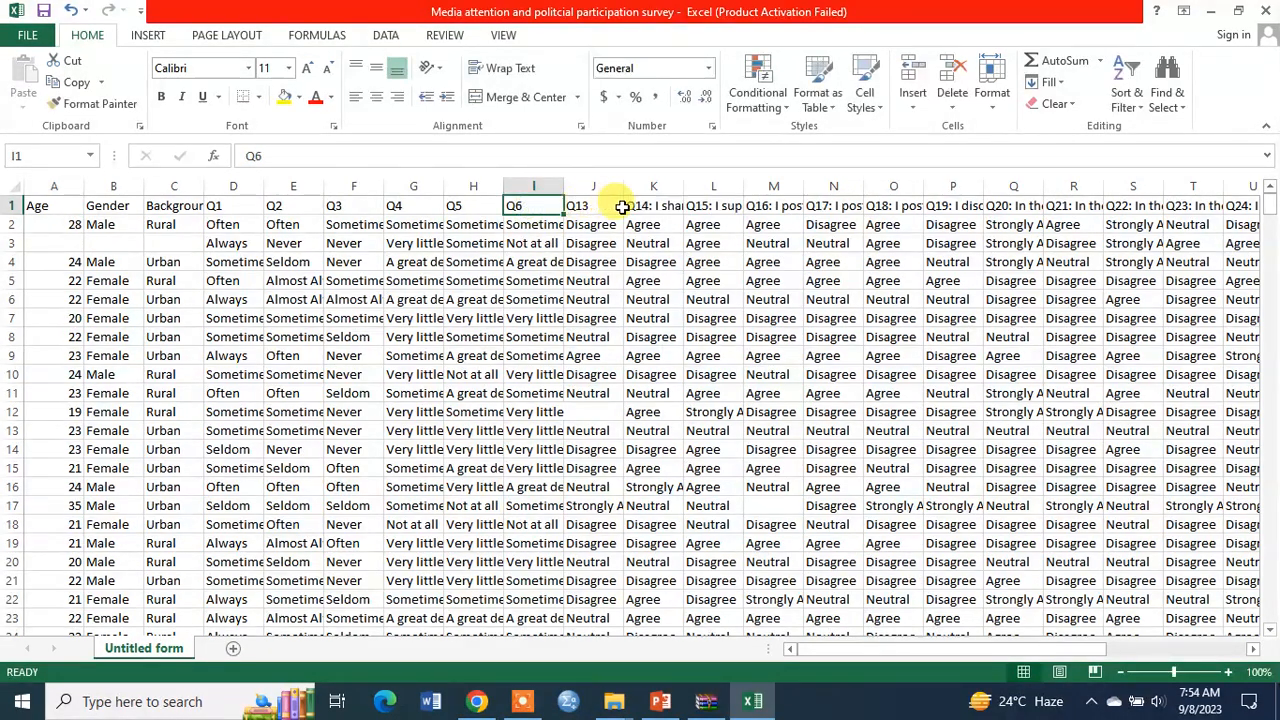
Shorten the question header in K1 to "Q14" by removing the question text
{"action": "left_click", "coordinate": [640, 206]}
{"action": "double_click", "coordinate": [652, 207]}
{"action": "left_click_drag", "start_coordinate": [652, 207], "coordinate": [965, 205]}
{"action": "key", "text": "BackSpace"}
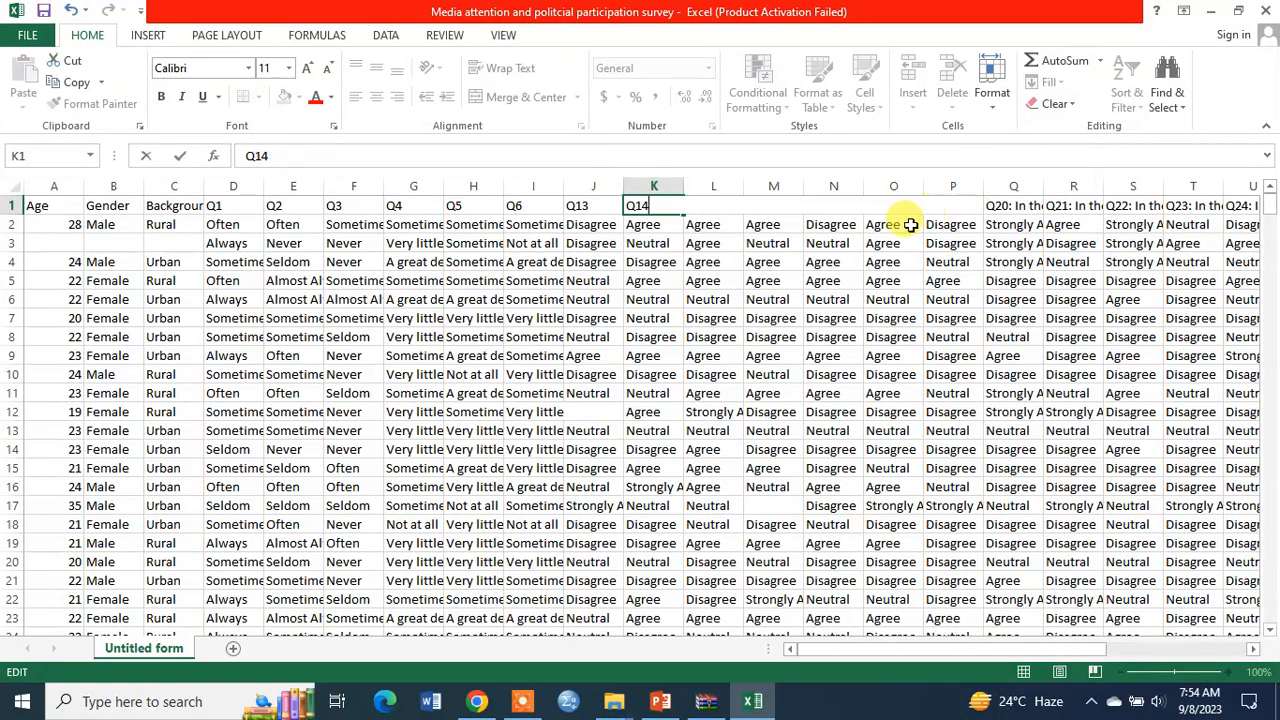
{"action": "left_click", "coordinate": [602, 206]}
Shorten the header of the question about supporting the political party through posts in L1 to "Q15"
{"action": "left_click", "coordinate": [688, 206]}
{"action": "double_click", "coordinate": [700, 206]}
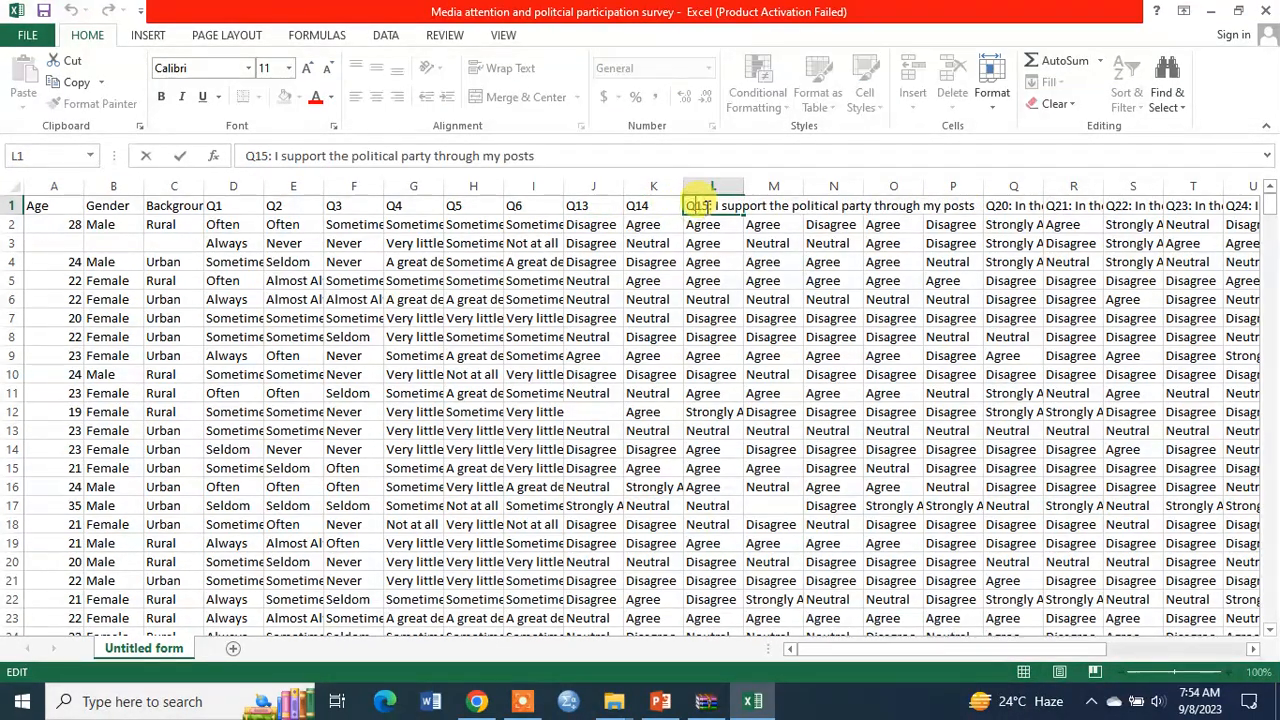
{"action": "left_click_drag", "start_coordinate": [712, 206], "coordinate": [977, 205]}
{"action": "key", "text": "BackSpace"}
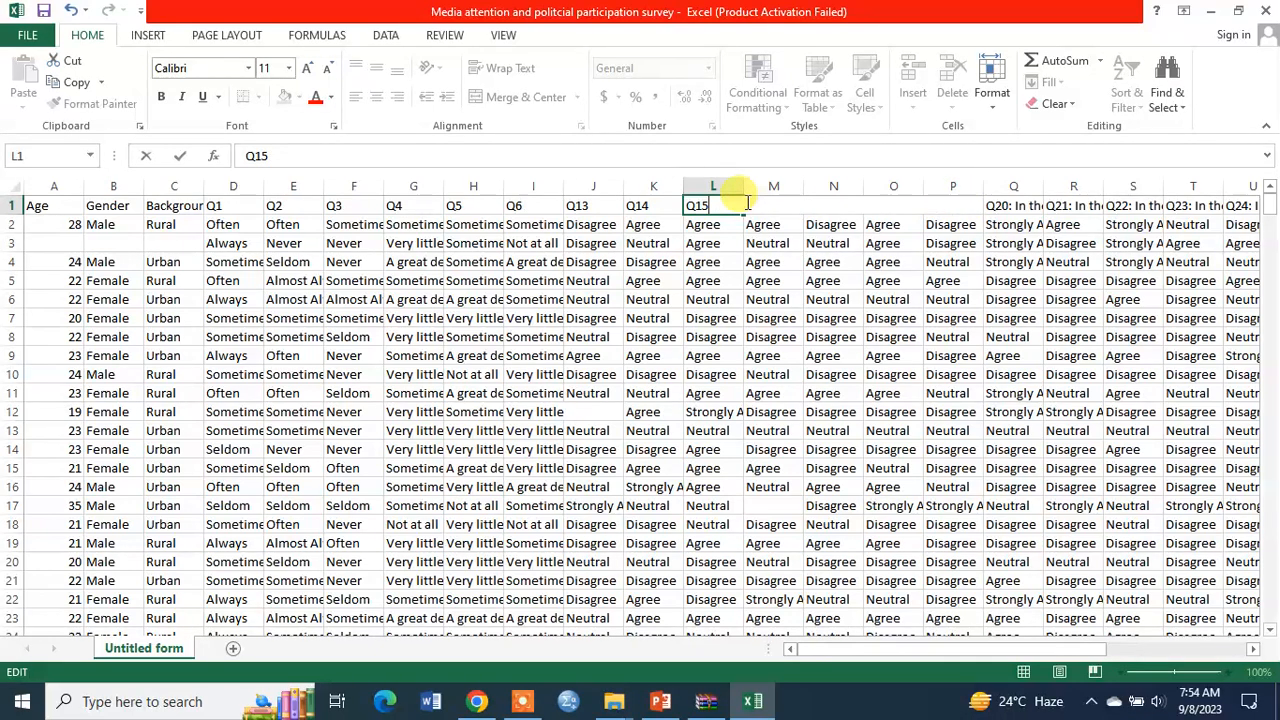
{"action": "left_click", "coordinate": [650, 206]}
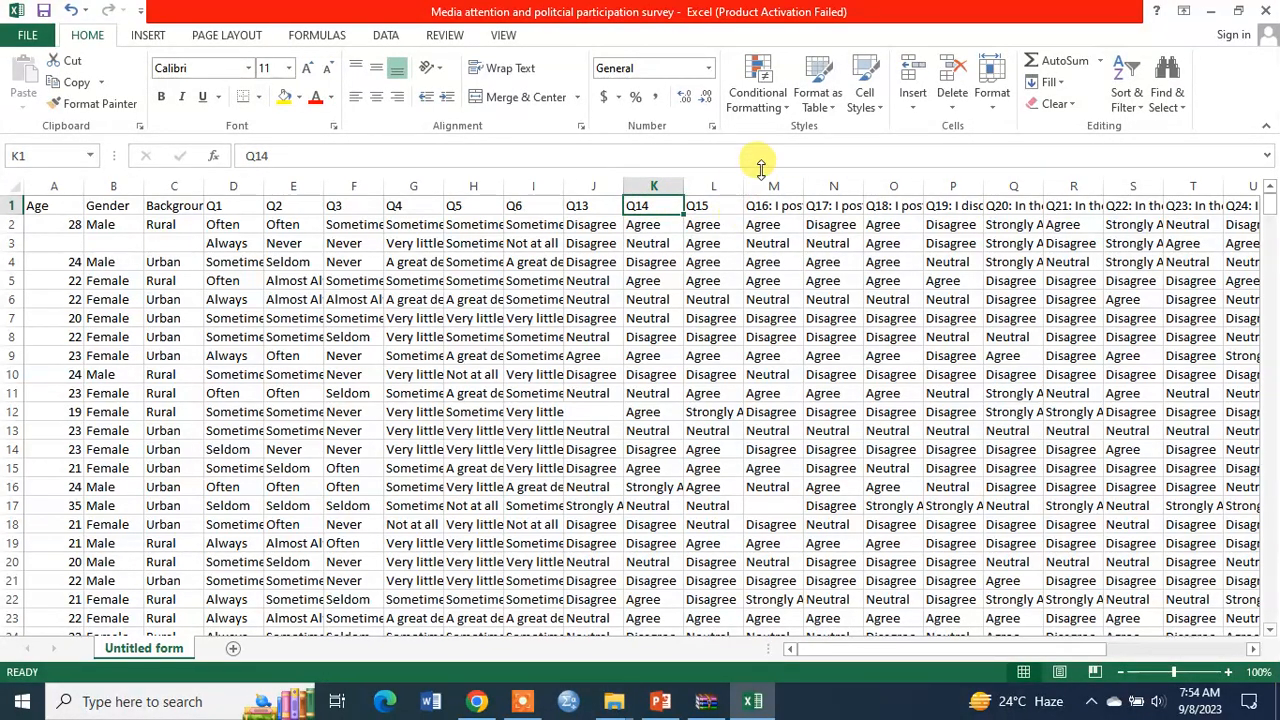
Shorten the header of the question about posting text on public issues in M1 to "Q16"
{"action": "left_click", "coordinate": [770, 206]}
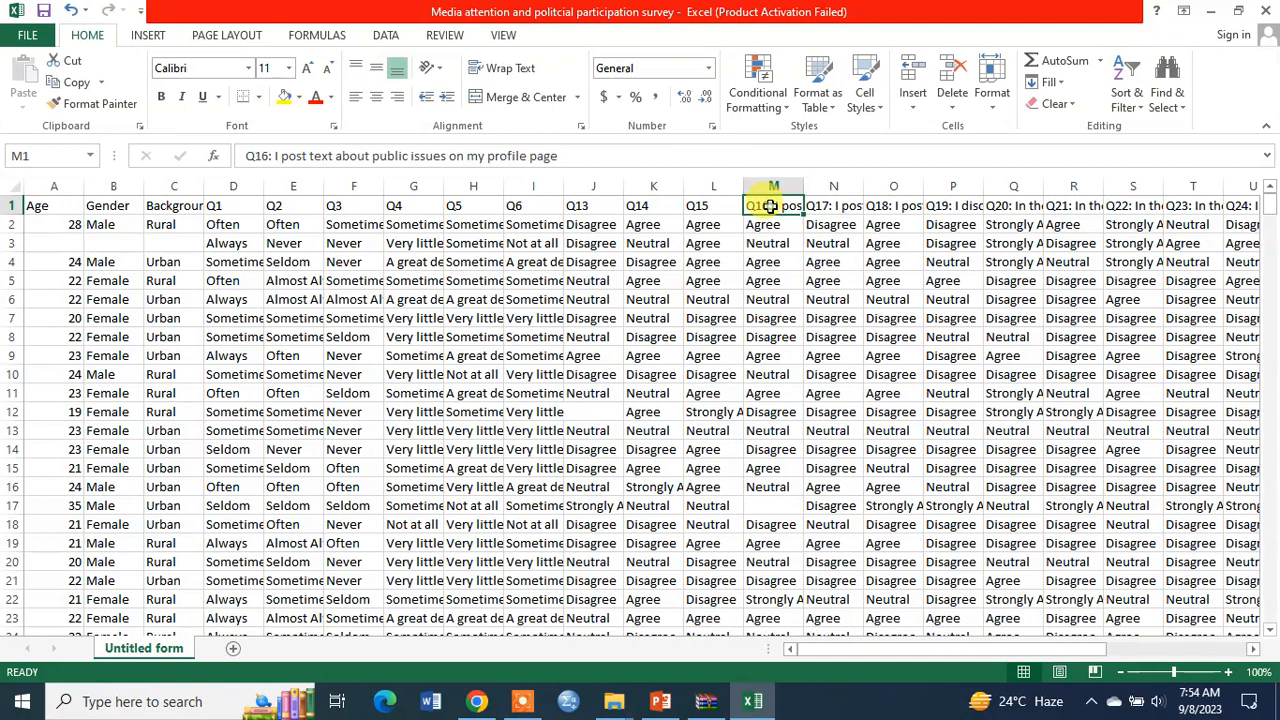
{"action": "double_click", "coordinate": [771, 206]}
{"action": "left_click_drag", "start_coordinate": [776, 206], "coordinate": [1066, 206]}
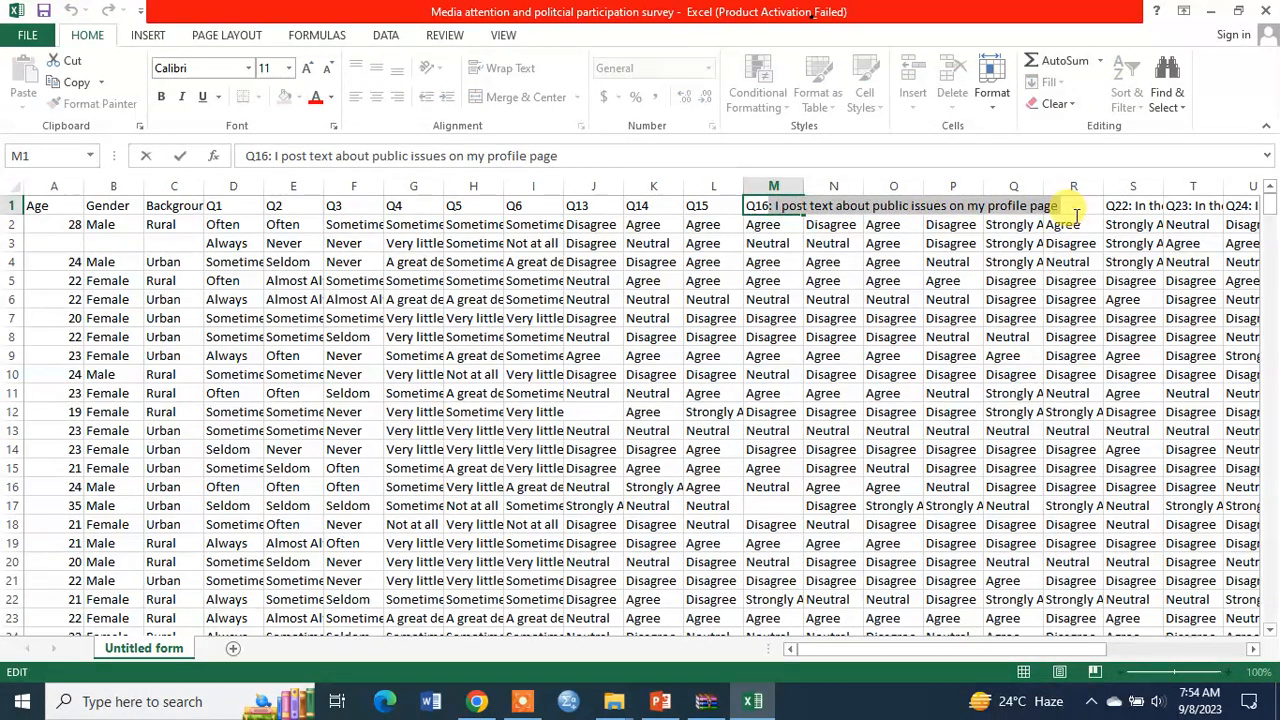
{"action": "key", "text": "BackSpace"}
{"action": "left_click", "coordinate": [706, 206]}
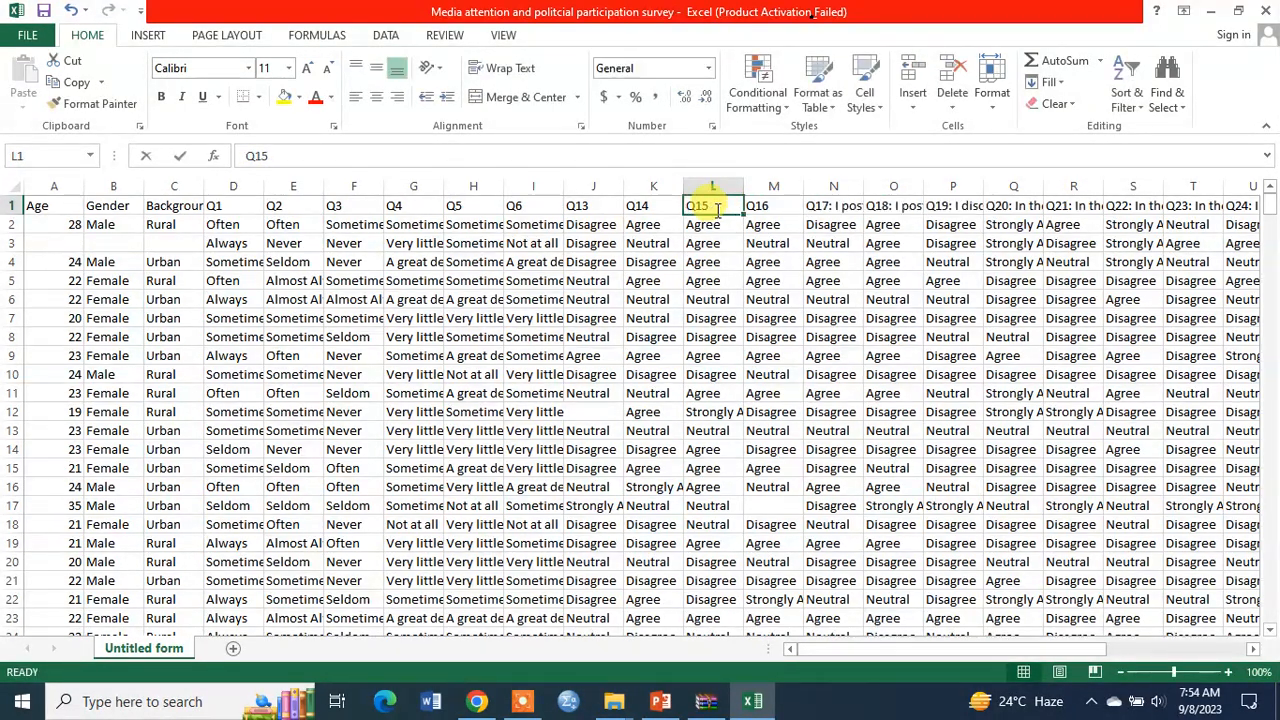
Shorten the header of the question about posting political video clips in N1 to "Q17"
{"action": "left_click", "coordinate": [813, 204]}
{"action": "double_click", "coordinate": [813, 204]}
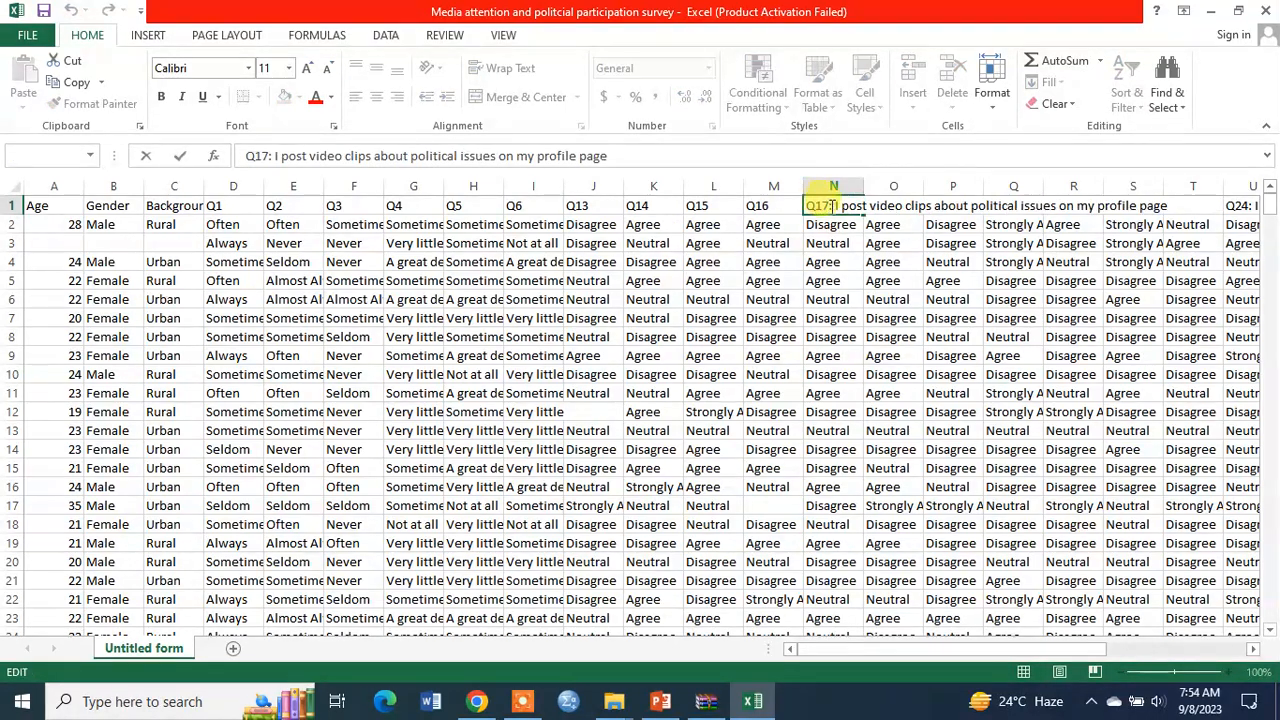
{"action": "left_click_drag", "start_coordinate": [838, 205], "coordinate": [1150, 204]}
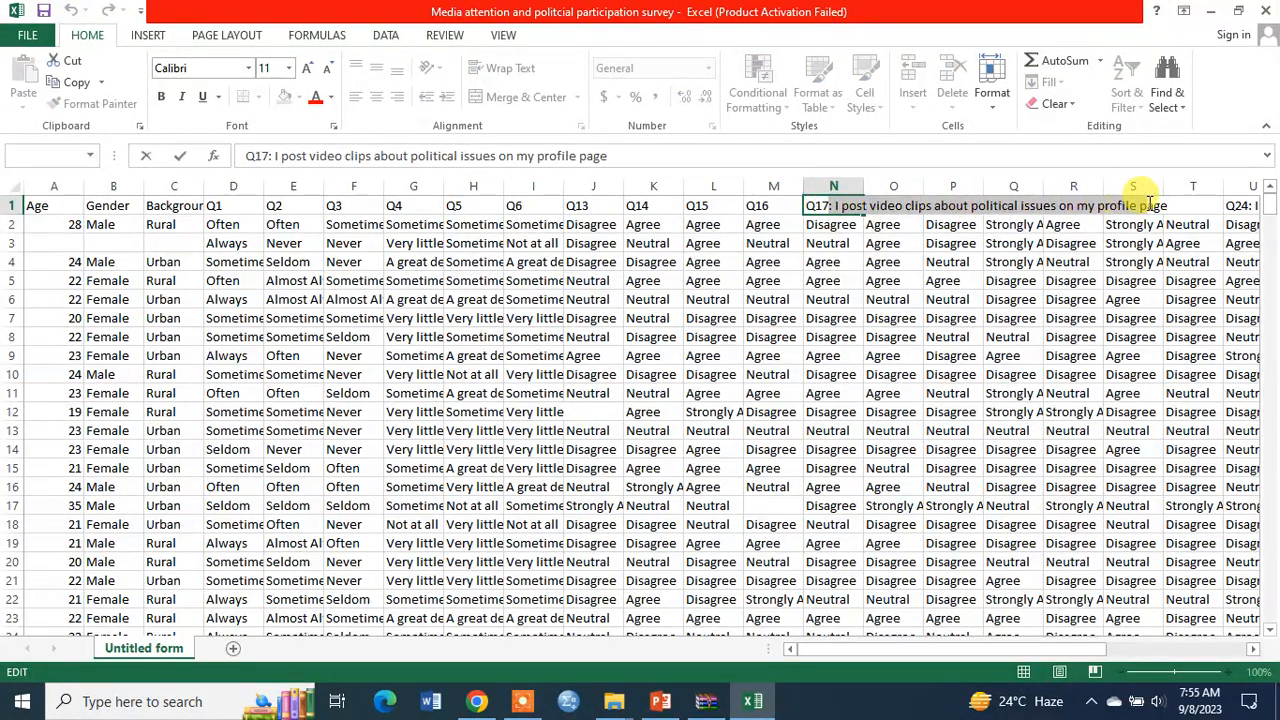
{"action": "key", "text": "BackSpace"}
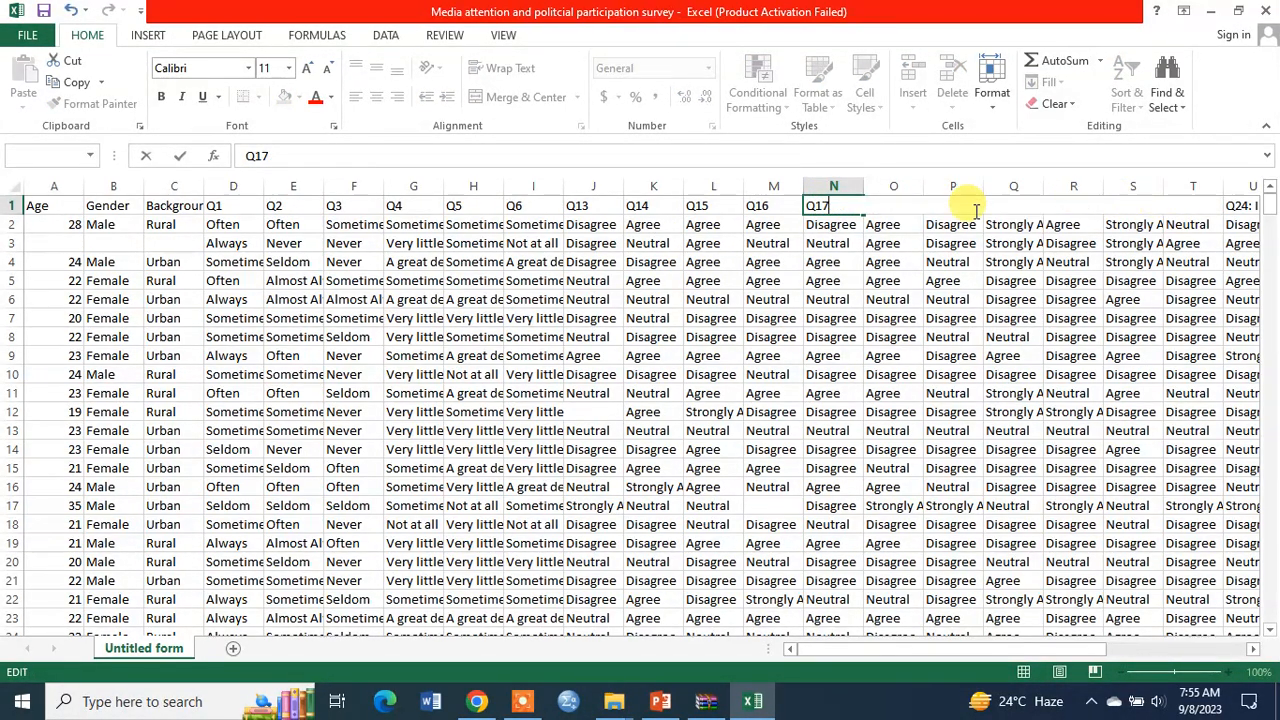
{"action": "left_click", "coordinate": [778, 205]}
Shorten the header of the question about posting pictures of political issues in O1 to "Q18"
{"action": "double_click", "coordinate": [893, 205]}
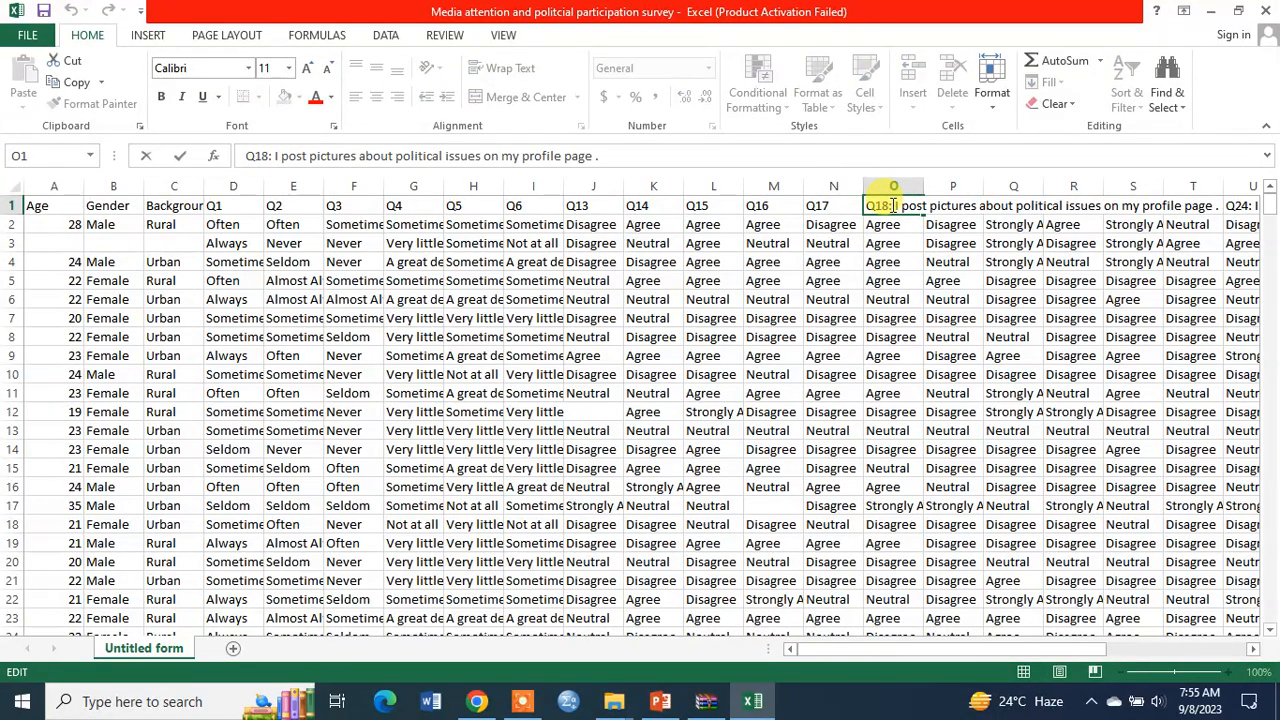
{"action": "left_click_drag", "start_coordinate": [893, 205], "coordinate": [1235, 203]}
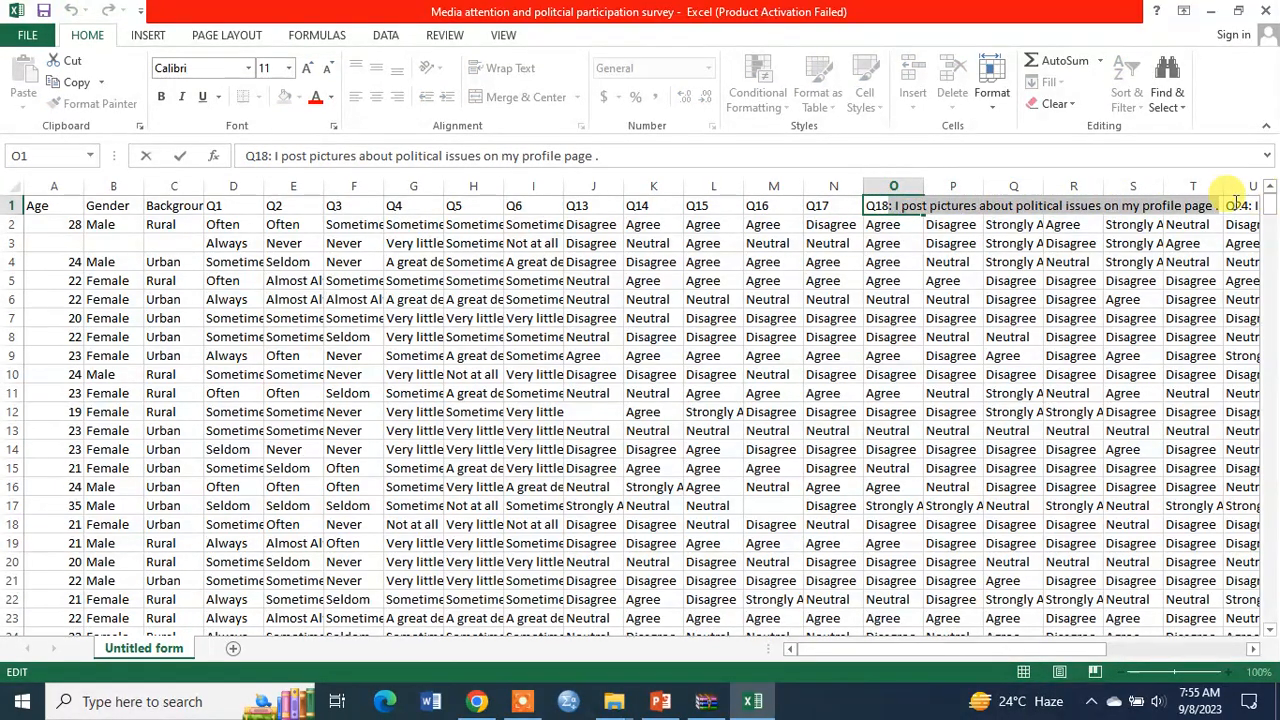
{"action": "key", "text": "BackSpace"}
{"action": "left_click", "coordinate": [828, 205]}
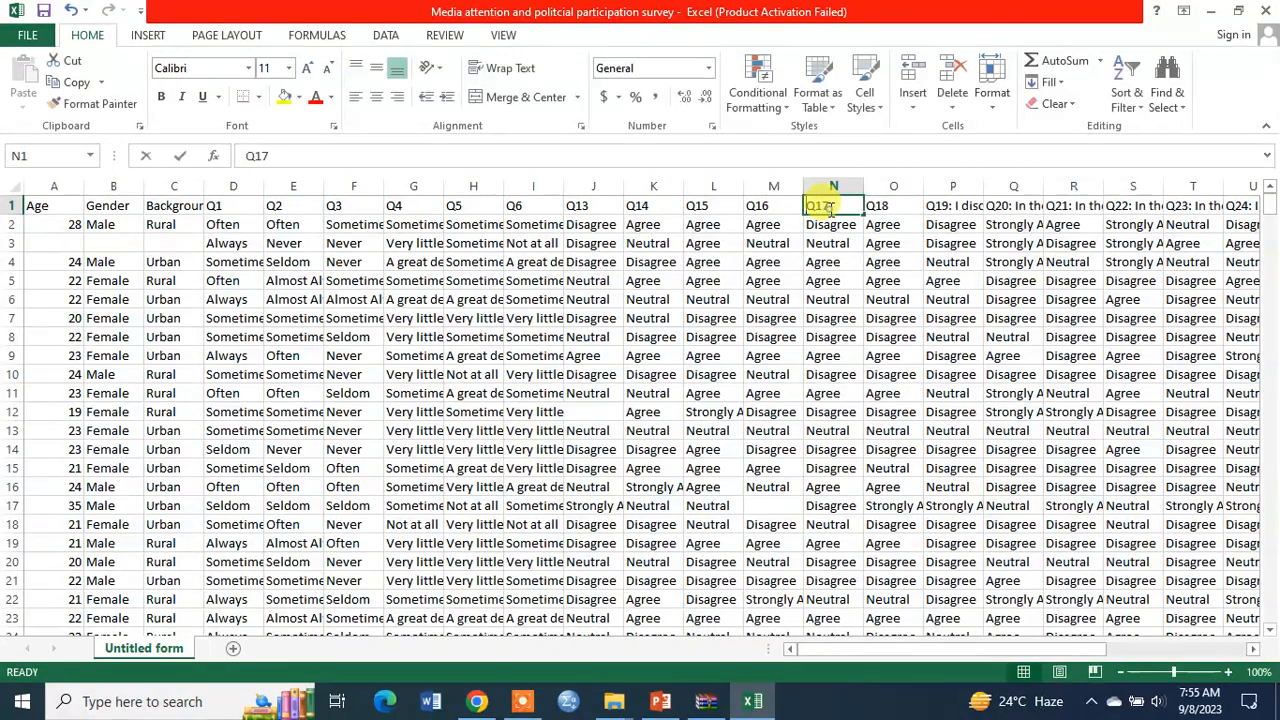
{"action": "double_click", "coordinate": [830, 205]}
Shorten the question header in P1 to "Q19" by removing the question text
{"action": "double_click", "coordinate": [943, 205]}
{"action": "left_click_drag", "start_coordinate": [952, 205], "coordinate": [1229, 194]}
{"action": "key", "text": "BackSpace"}
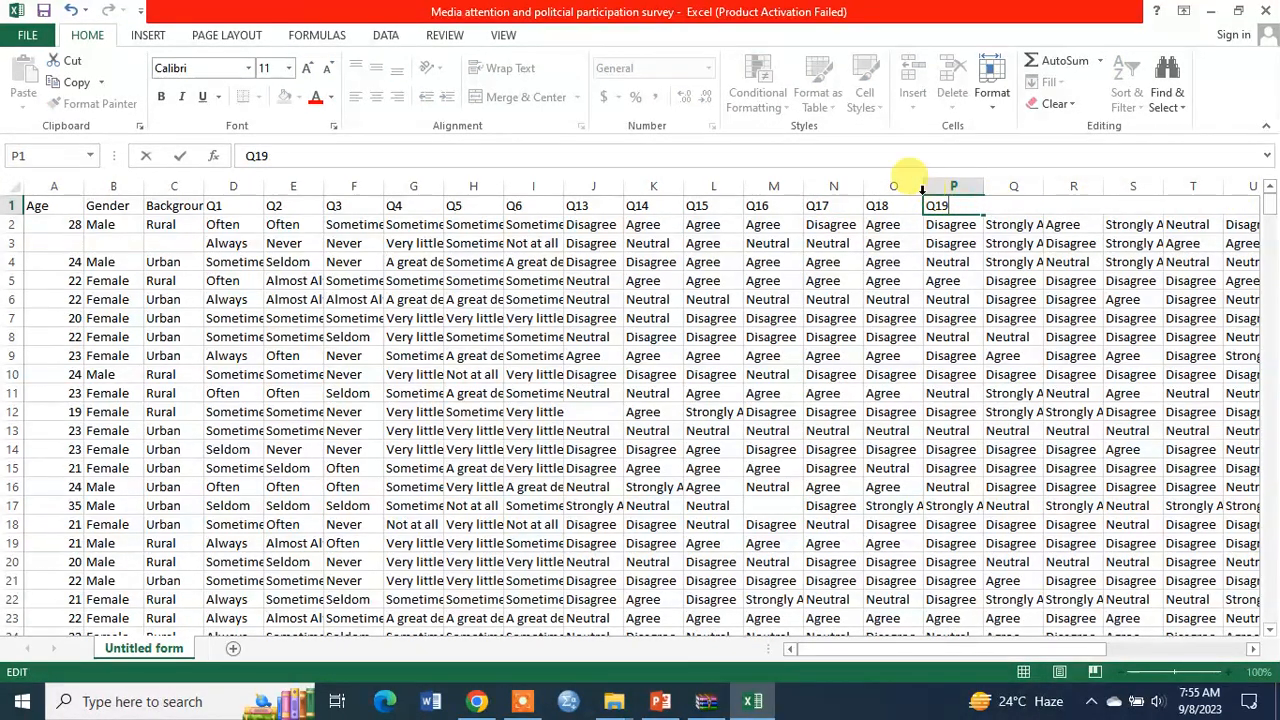
{"action": "left_click", "coordinate": [876, 205]}
{"action": "key", "text": "F2"}
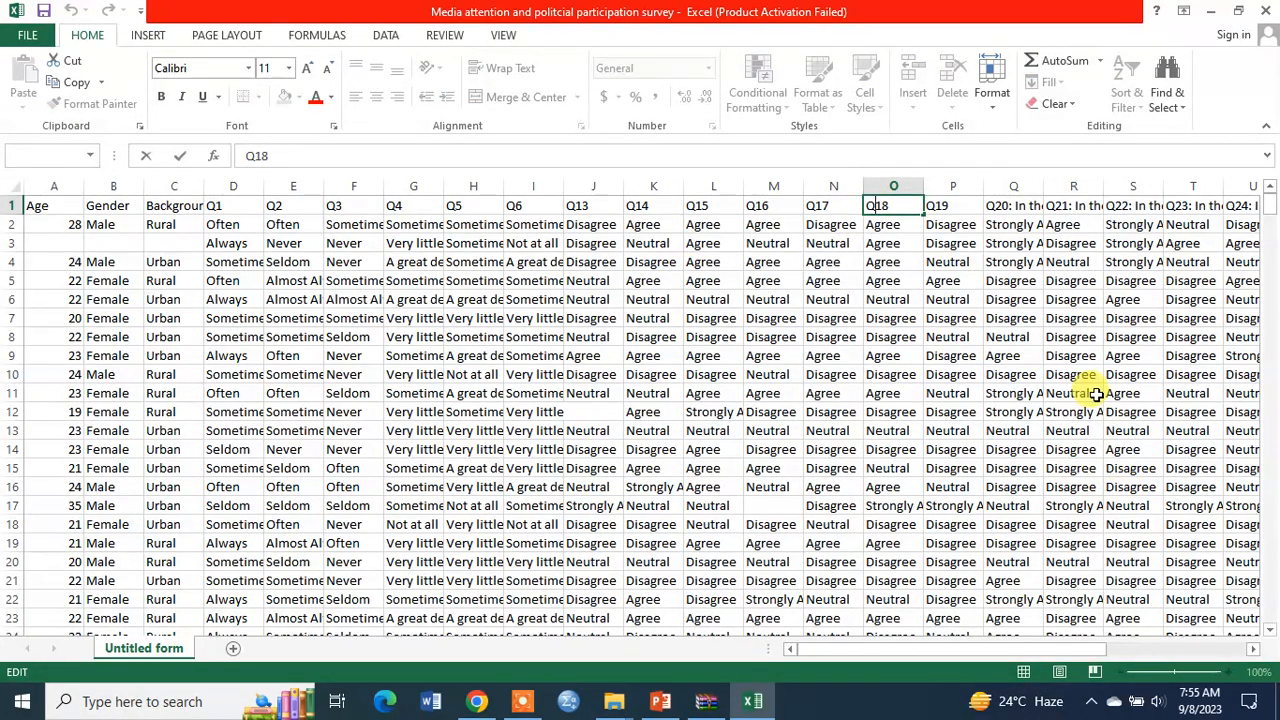
Shorten the header of the question about persuading someone to vote for or against a candidate in Q1 to "Q20"
{"action": "left_click_drag", "start_coordinate": [996, 643], "coordinate": [1159, 642]}
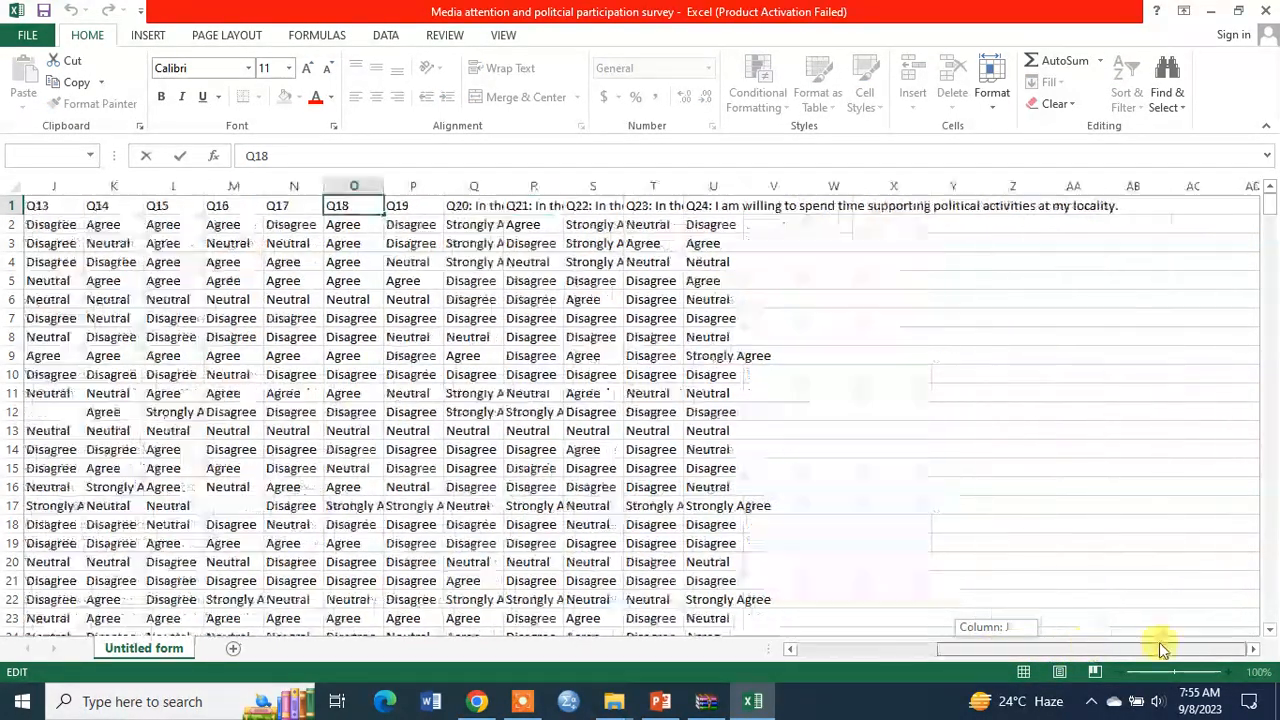
{"action": "left_click", "coordinate": [460, 208]}
{"action": "key", "text": "ctrl+Down"}
{"action": "scroll", "coordinate": [473, 240], "scroll_direction": "up", "scroll_amount": 10}
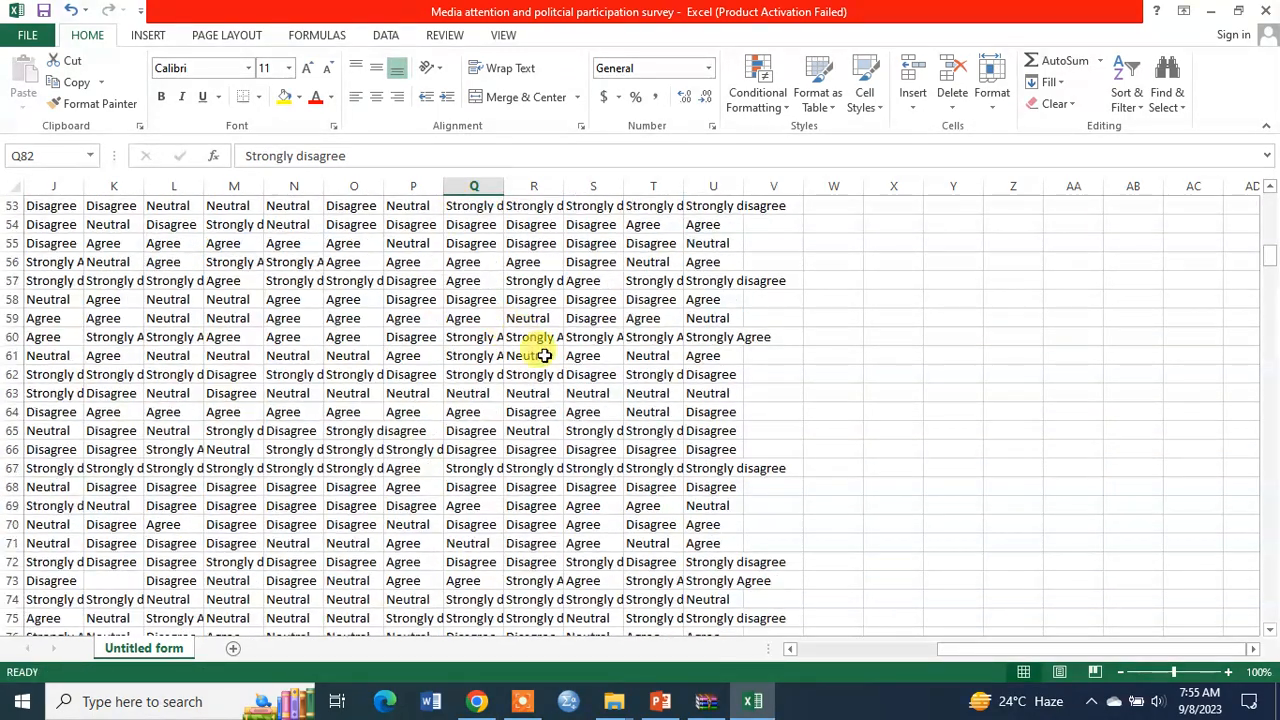
{"action": "left_click_drag", "start_coordinate": [1272, 245], "coordinate": [1266, 190]}
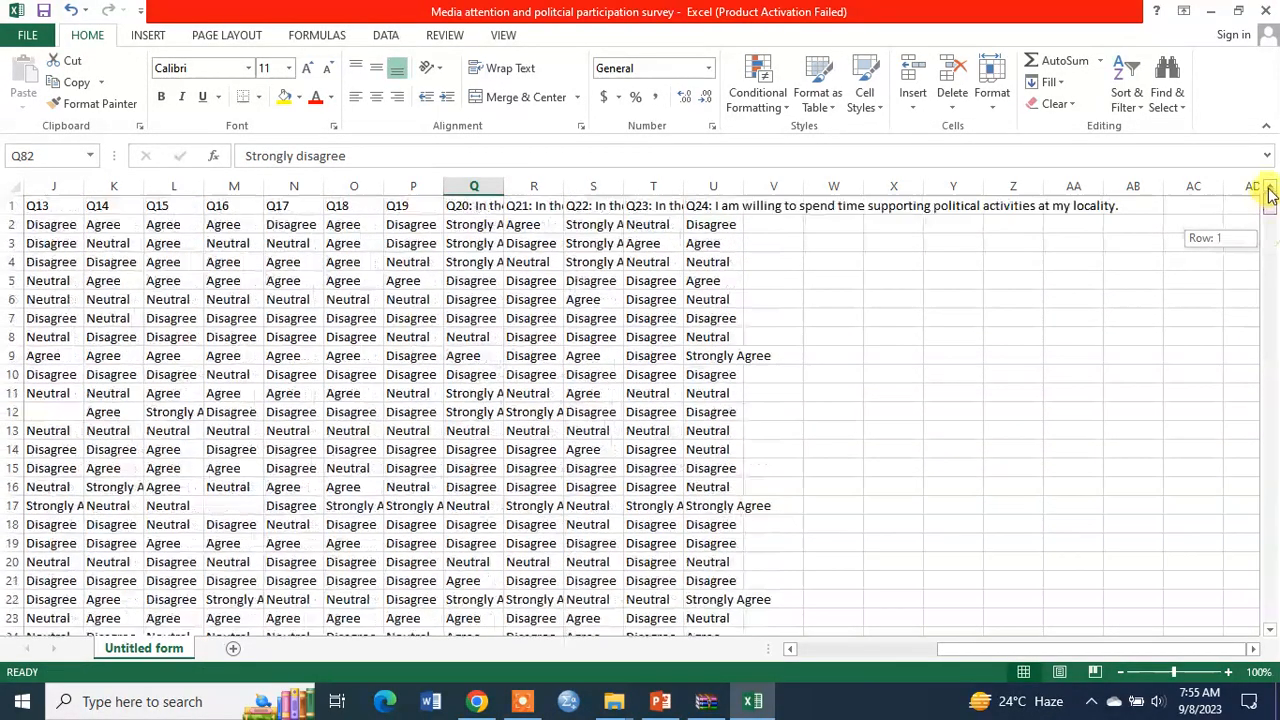
{"action": "left_click", "coordinate": [481, 205]}
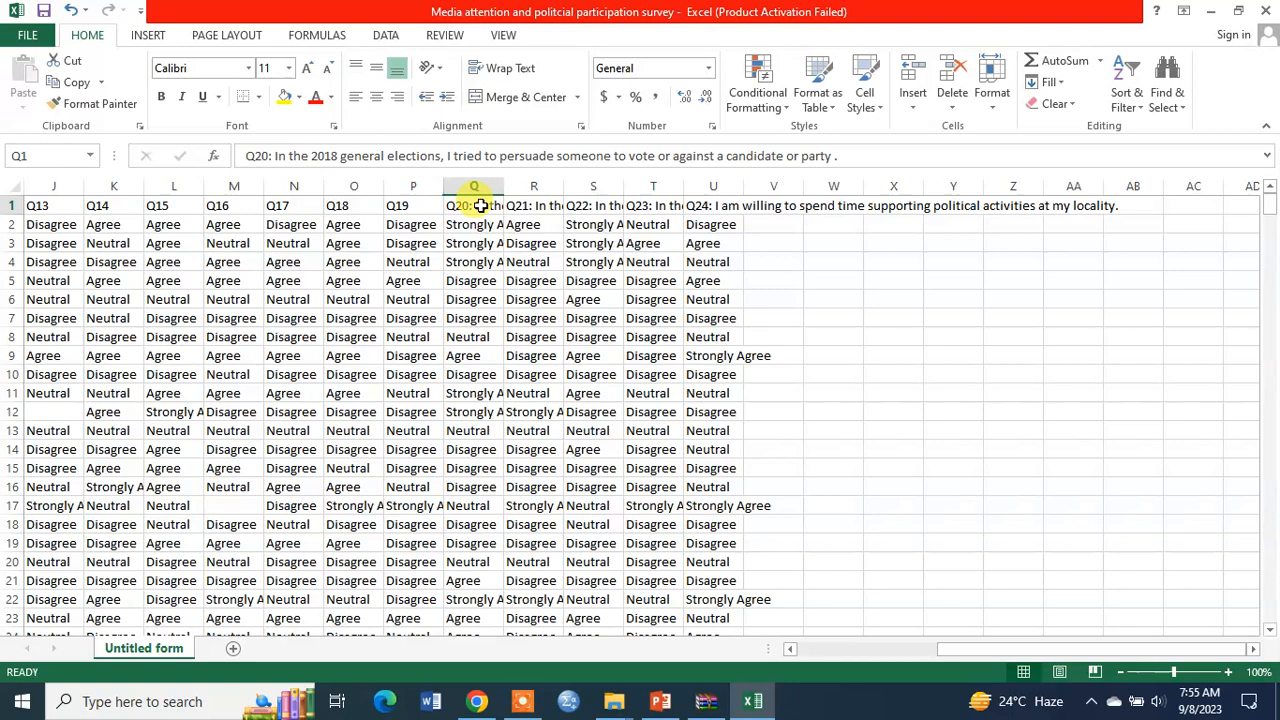
{"action": "double_click", "coordinate": [480, 206]}
{"action": "left_click_drag", "start_coordinate": [473, 205], "coordinate": [730, 188]}
{"action": "mouse_move", "coordinate": [1057, 193]}
{"action": "left_mouse_down"}
{"action": "mouse_move", "coordinate": [1117, 207]}
{"action": "mouse_move", "coordinate": [1035, 200]}
{"action": "left_mouse_up"}
{"action": "key", "text": "BackSpace"}
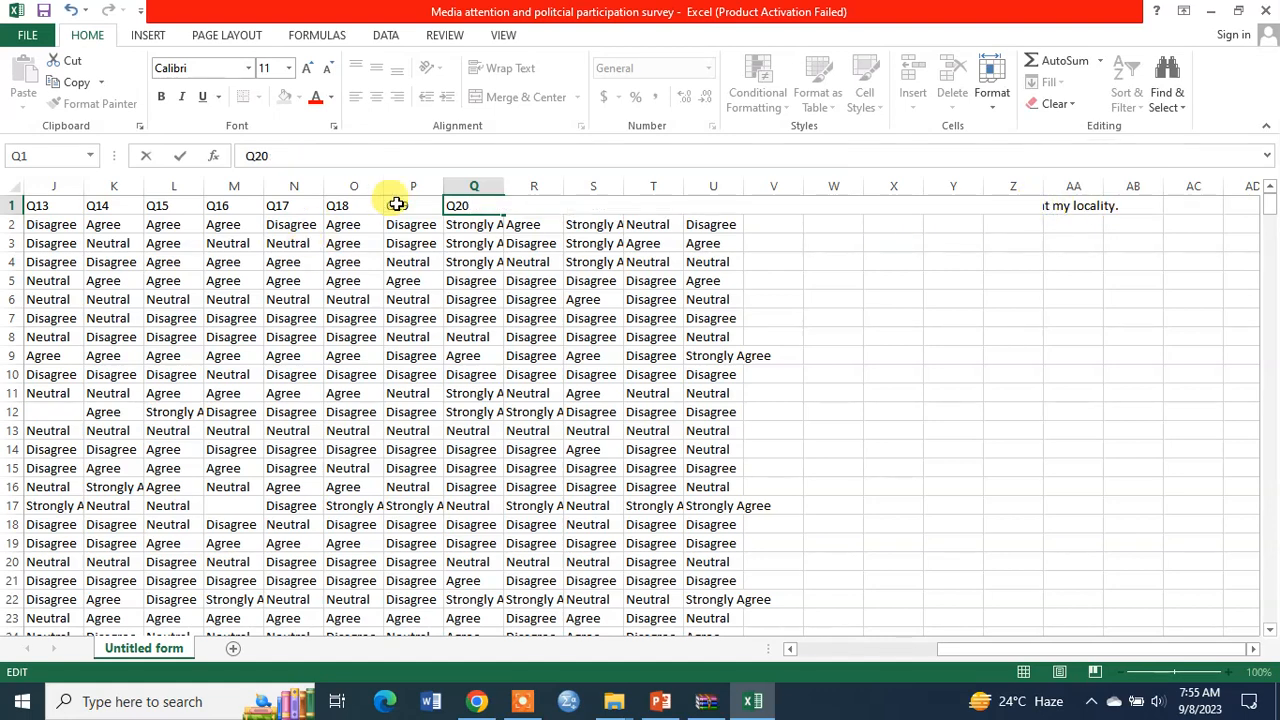
{"action": "left_click", "coordinate": [418, 207]}
Shorten the header of the question about working as a party member in R1 to "Q21"
{"action": "double_click", "coordinate": [512, 205]}
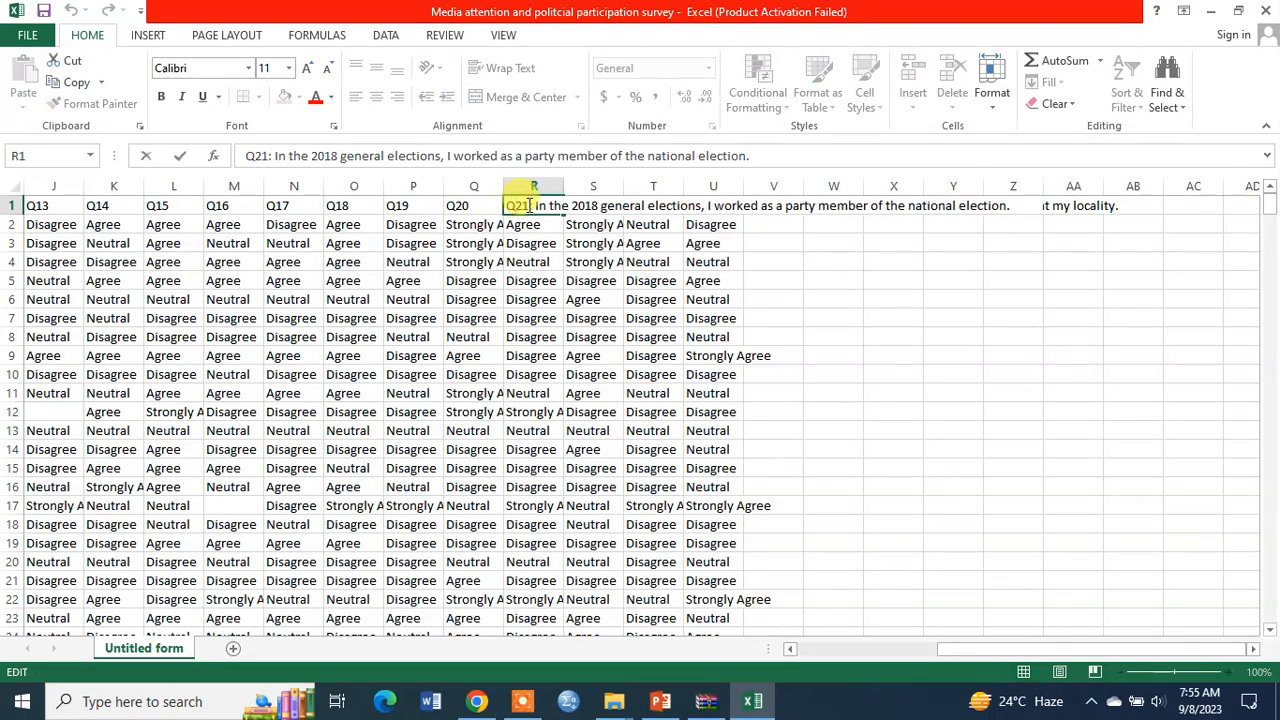
{"action": "left_click_drag", "start_coordinate": [529, 205], "coordinate": [1020, 206]}
{"action": "key", "text": "BackSpace"}
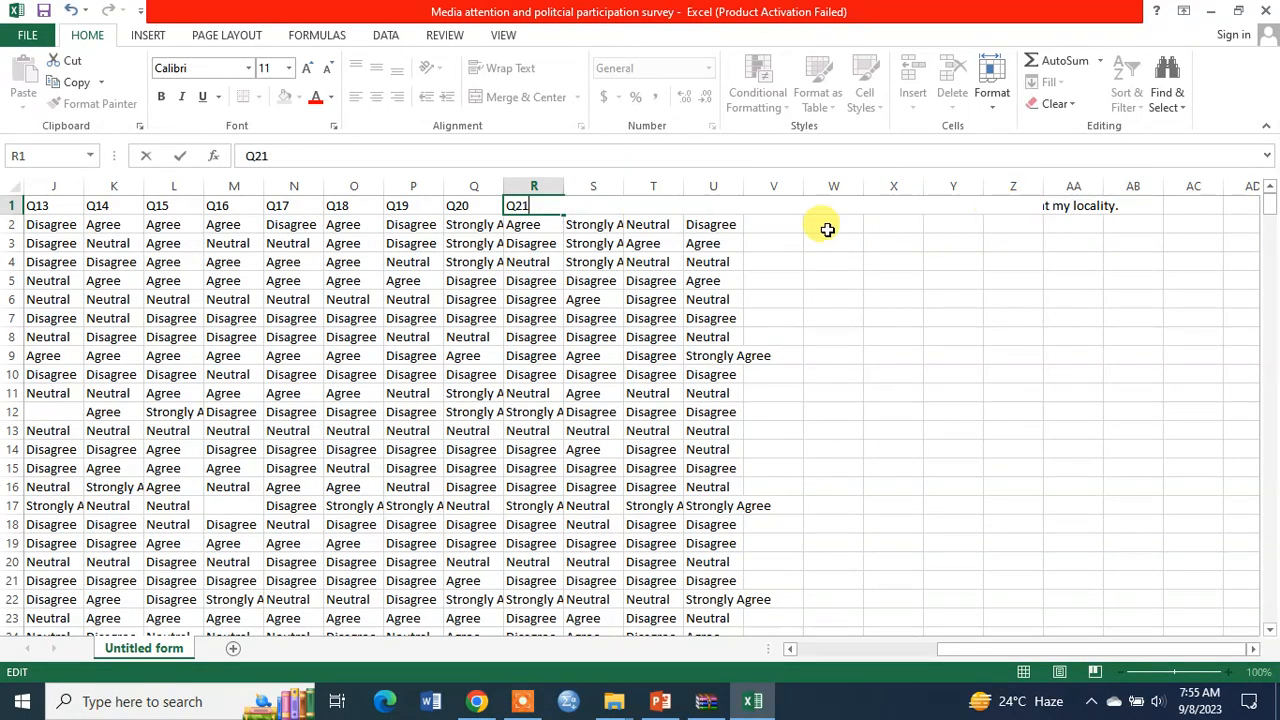
{"action": "left_click", "coordinate": [479, 210]}
Shorten the header of the question about motivating other people to vote in S1 to "Q22"
{"action": "double_click", "coordinate": [576, 205]}
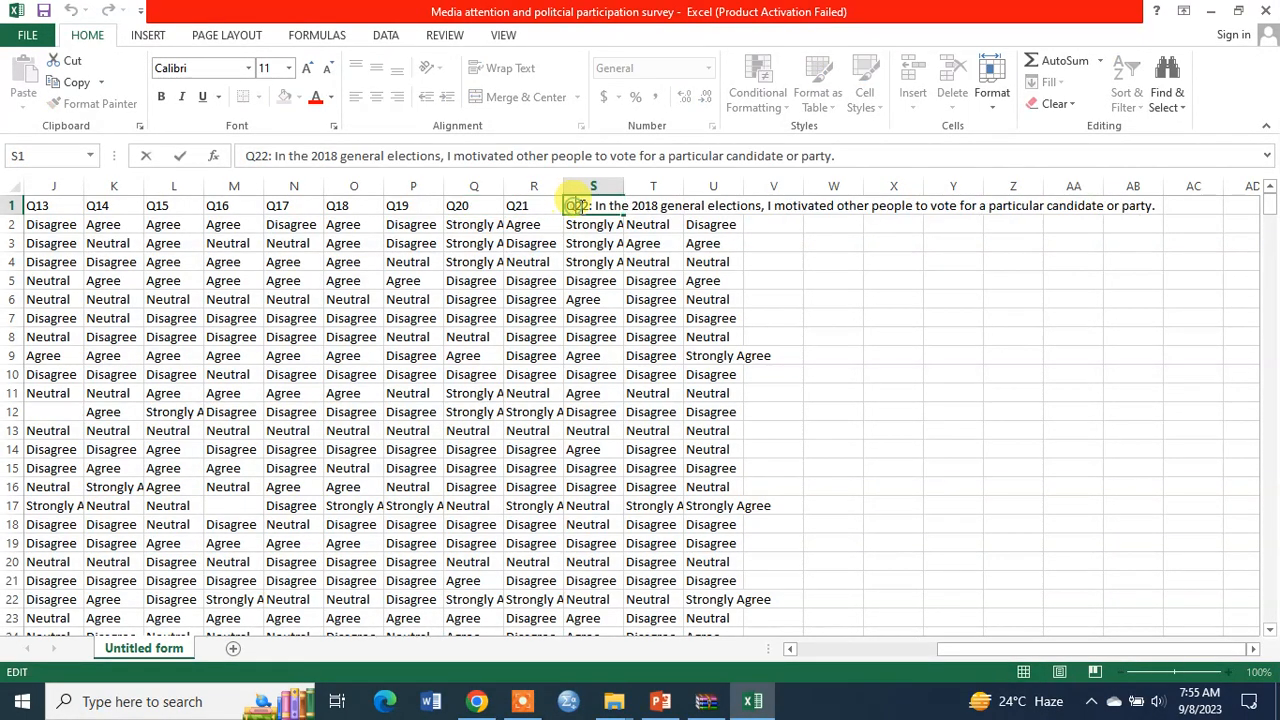
{"action": "left_click_drag", "start_coordinate": [591, 205], "coordinate": [1157, 208]}
{"action": "key", "text": "BackSpace"}
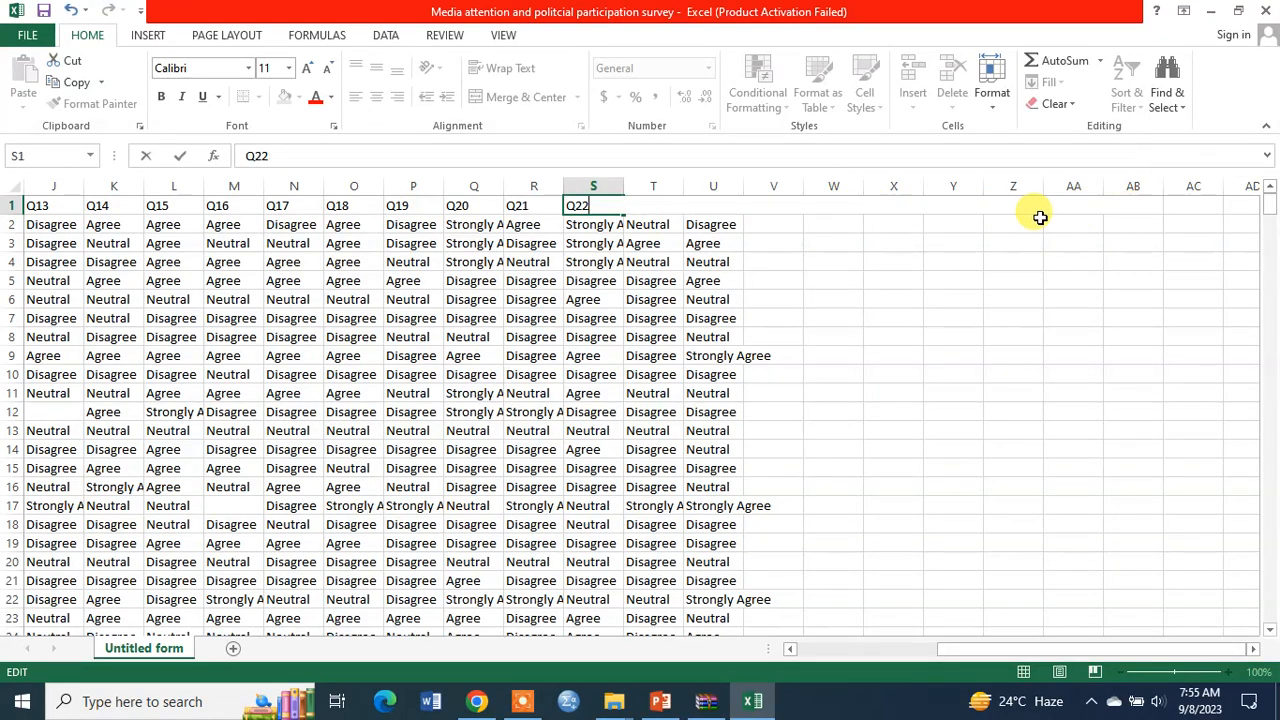
{"action": "left_click", "coordinate": [511, 207]}
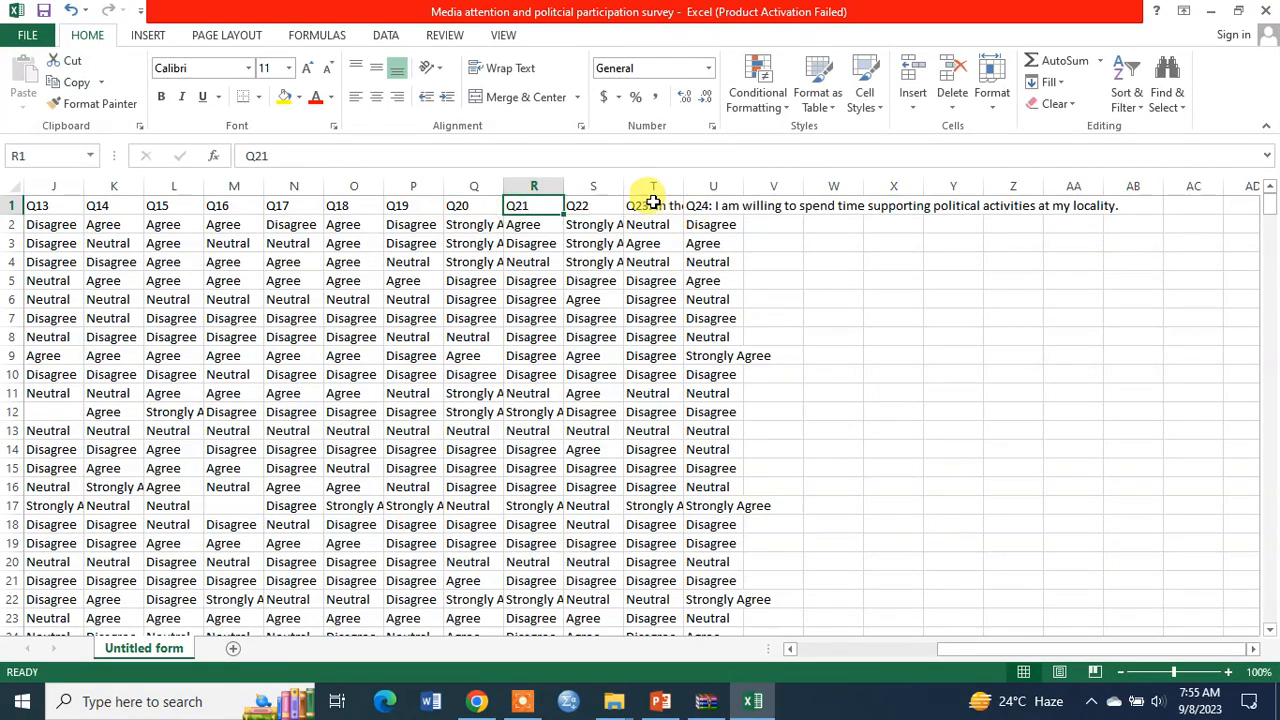
Shorten the header of the question about attending political protest in T1 to "Q23"
{"action": "double_click", "coordinate": [652, 205]}
{"action": "left_click_drag", "start_coordinate": [652, 205], "coordinate": [995, 198]}
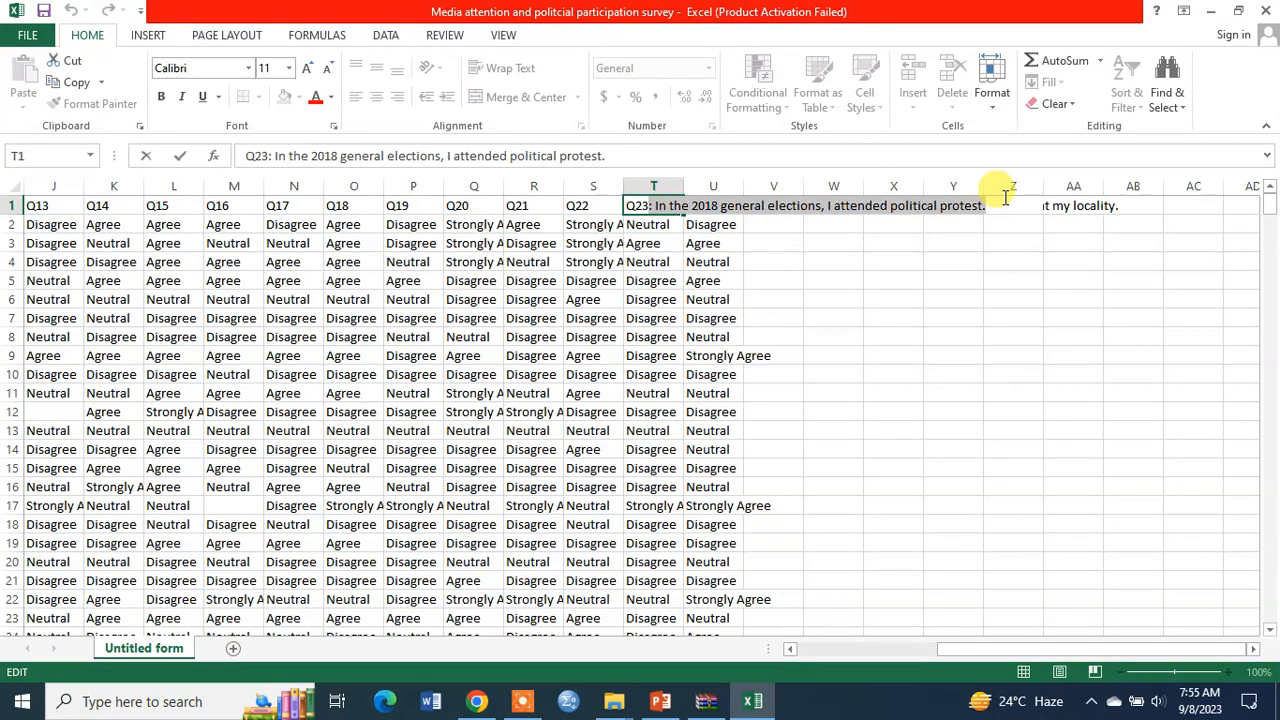
{"action": "key", "text": "BackSpace"}
{"action": "left_click", "coordinate": [593, 207]}
{"action": "double_click", "coordinate": [593, 207]}
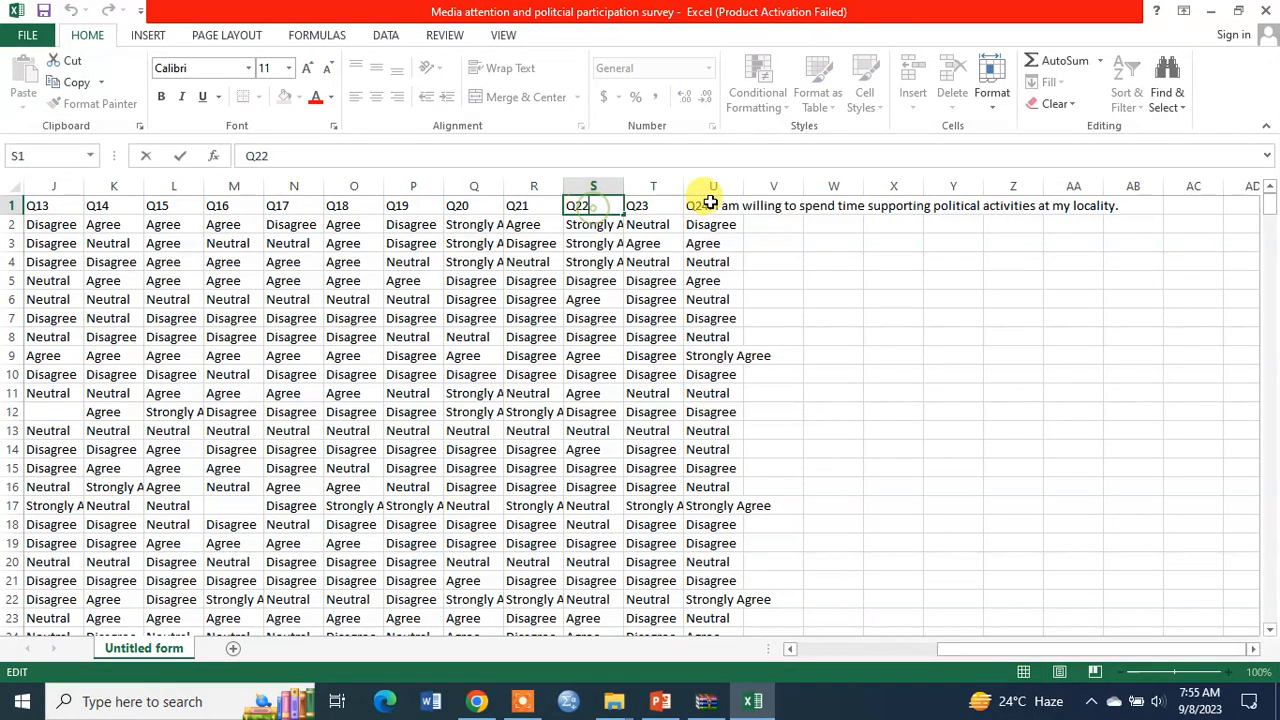
Shorten the header of the question about spending time supporting local political activities in U1 to "Q24"
{"action": "double_click", "coordinate": [708, 205]}
{"action": "left_click_drag", "start_coordinate": [713, 205], "coordinate": [1132, 207]}
{"action": "key", "text": "BackSpace"}
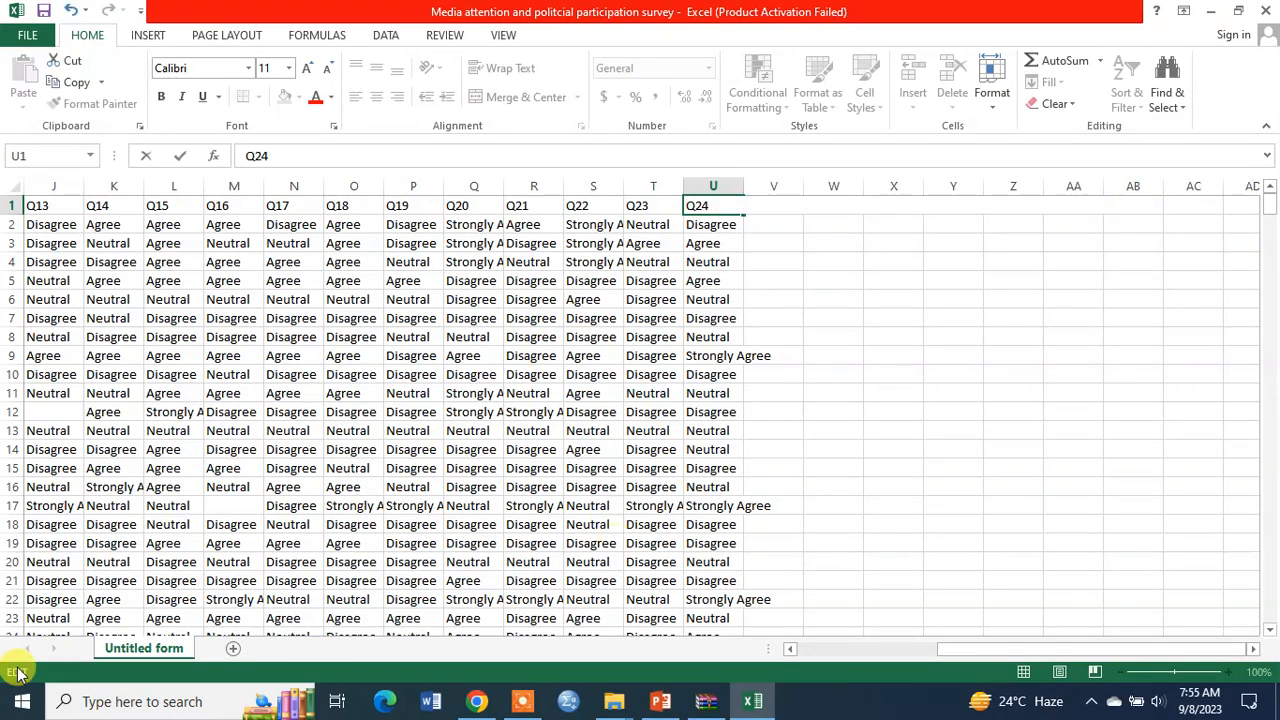
Replace every "female" entry in the Gender column with the code 2
{"action": "left_click_drag", "start_coordinate": [1036, 648], "coordinate": [812, 660]}
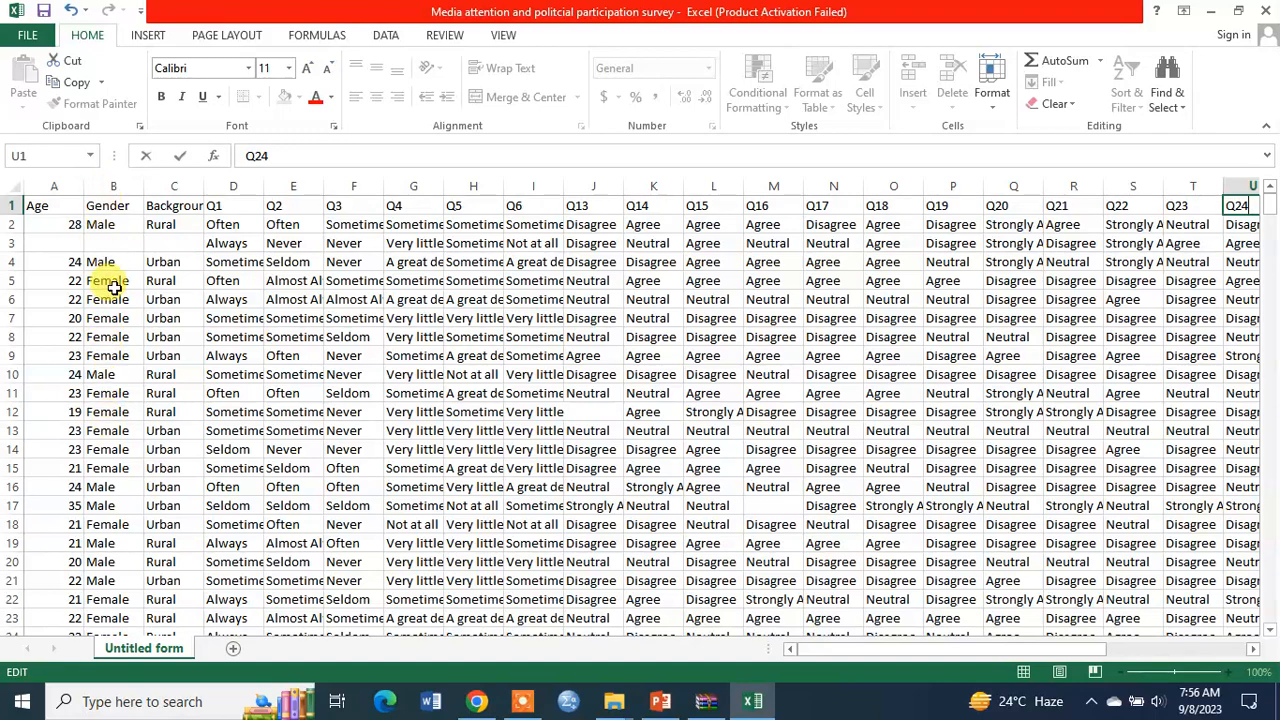
{"action": "left_click", "coordinate": [113, 188]}
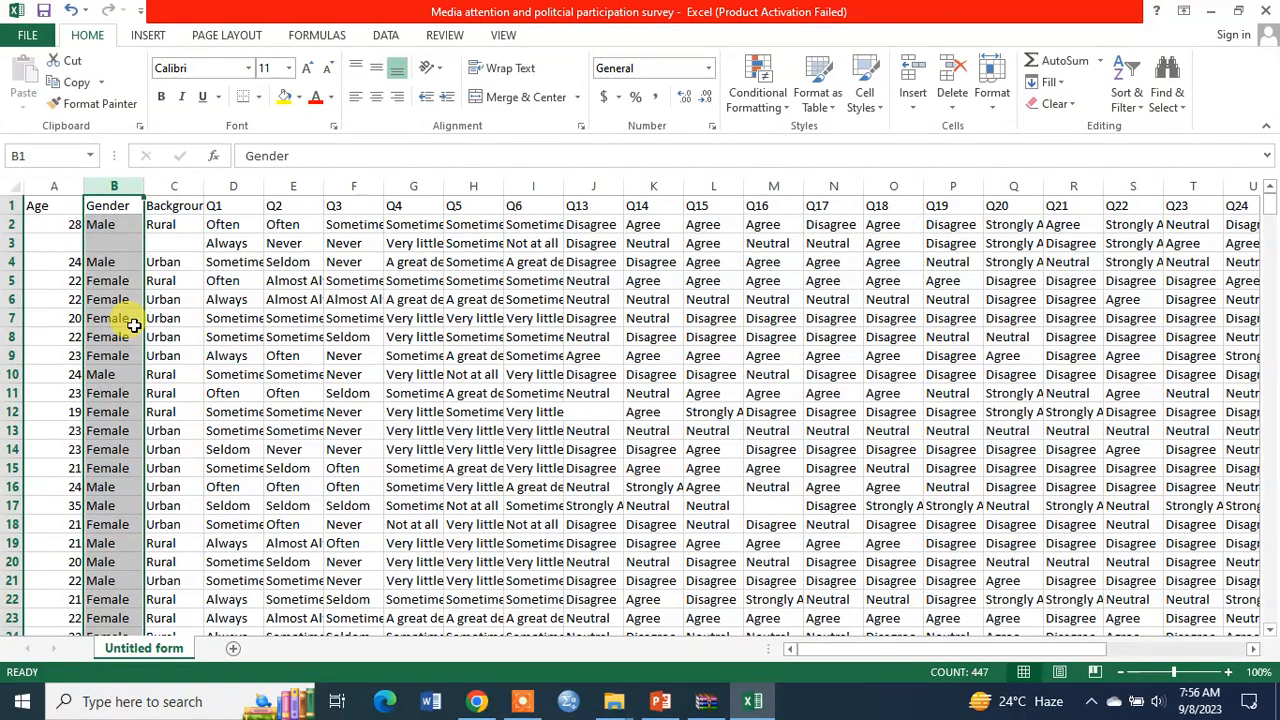
{"action": "key", "text": "ctrl+f"}
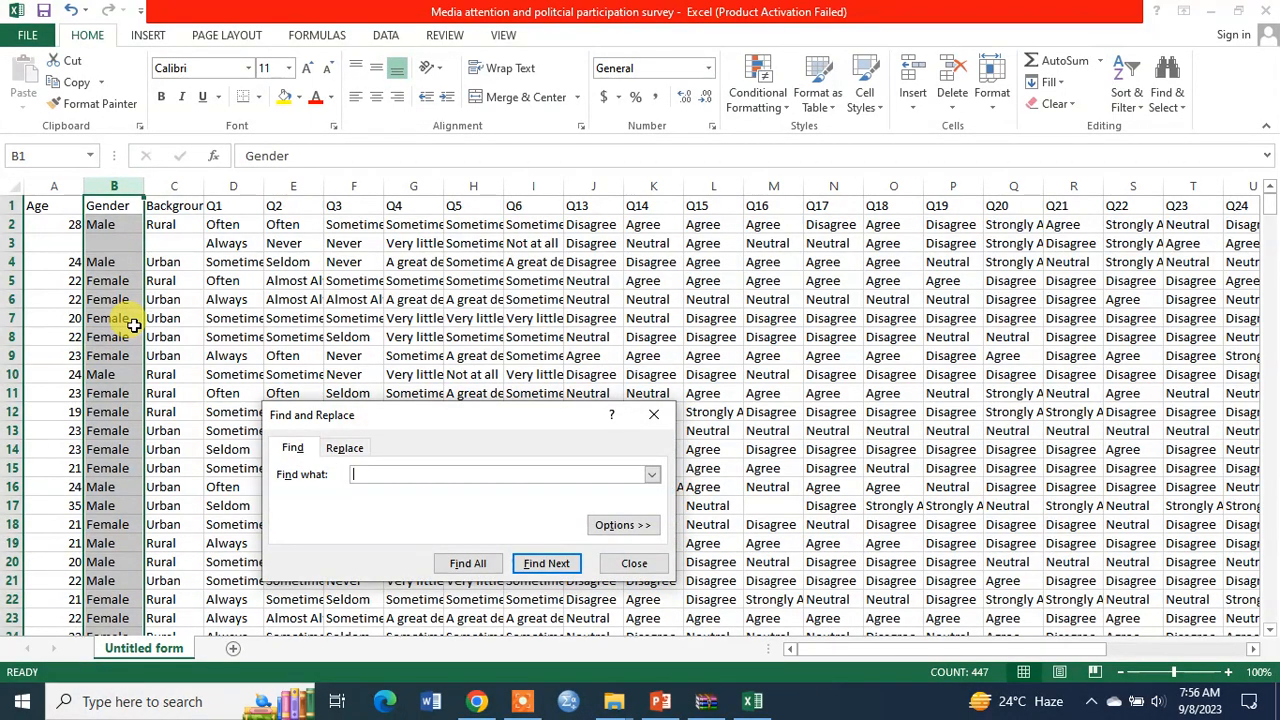
{"action": "left_click", "coordinate": [344, 447]}
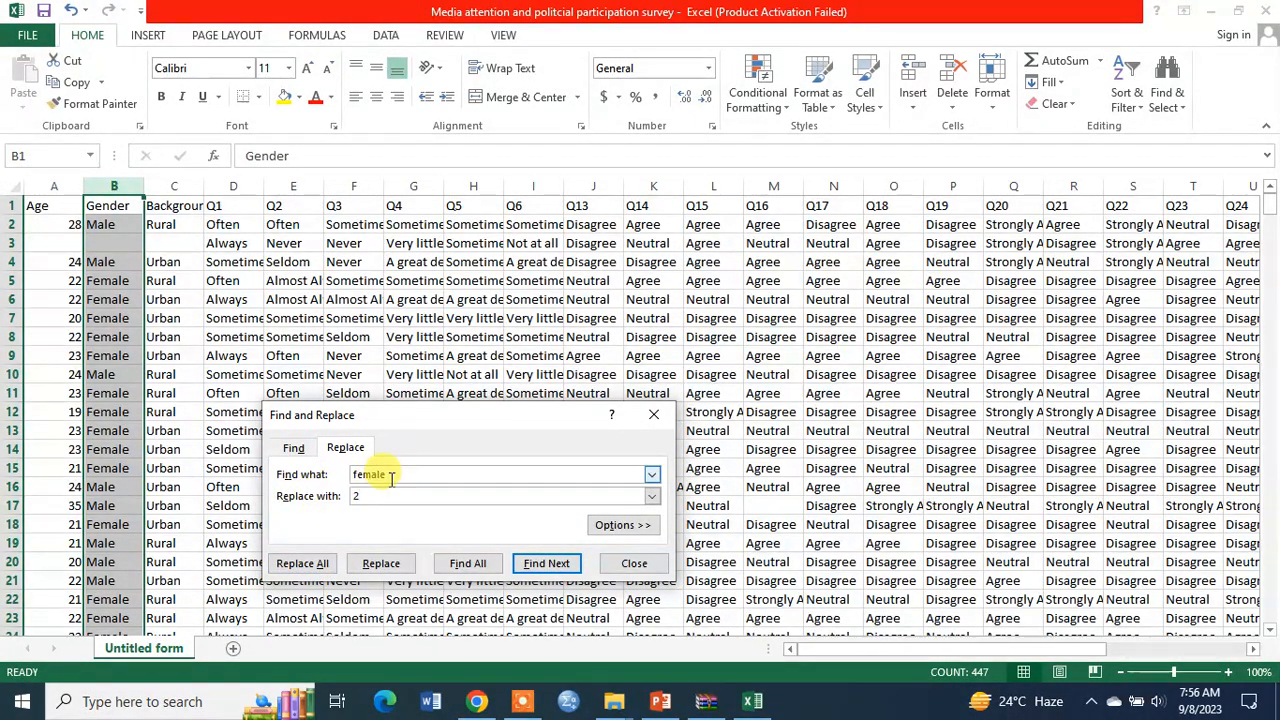
{"action": "left_click", "coordinate": [352, 498]}
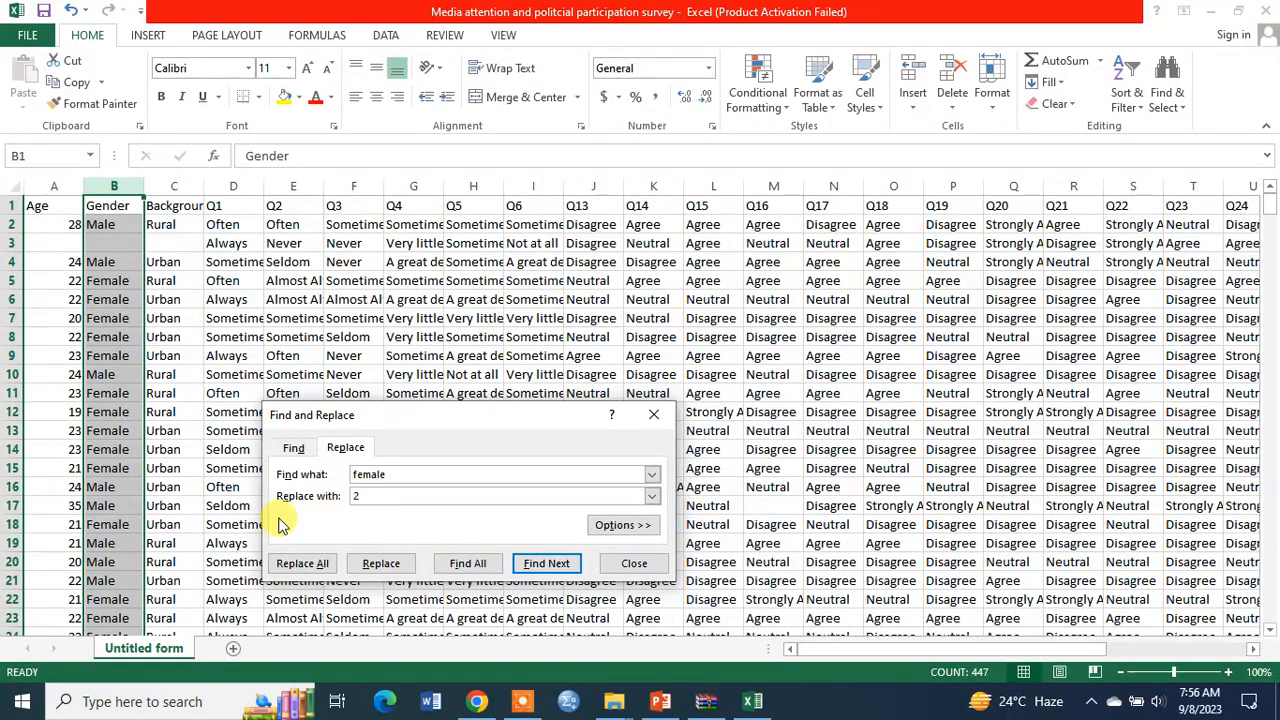
{"action": "left_click", "coordinate": [302, 563]}
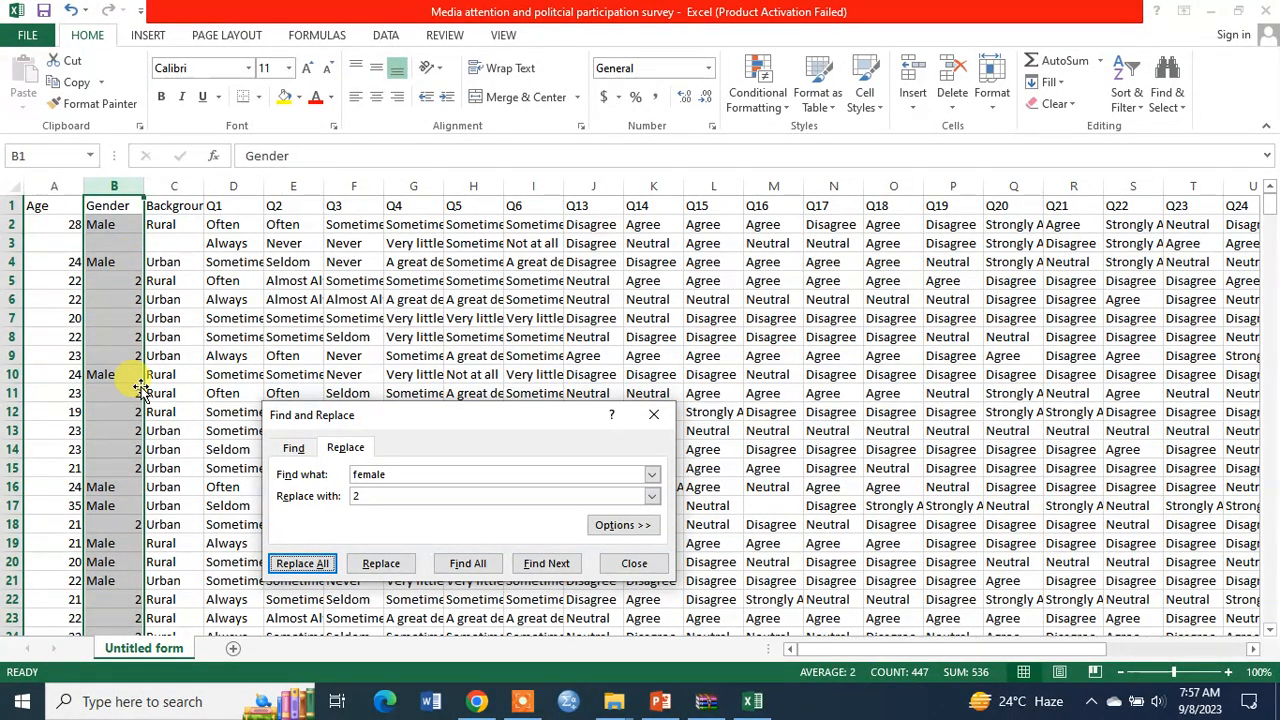
Select the Gender column and look through its entries down the sheet to check the recoding
{"action": "left_click", "coordinate": [108, 299]}
{"action": "scroll", "coordinate": [114, 337], "scroll_direction": "down", "scroll_amount": 12}
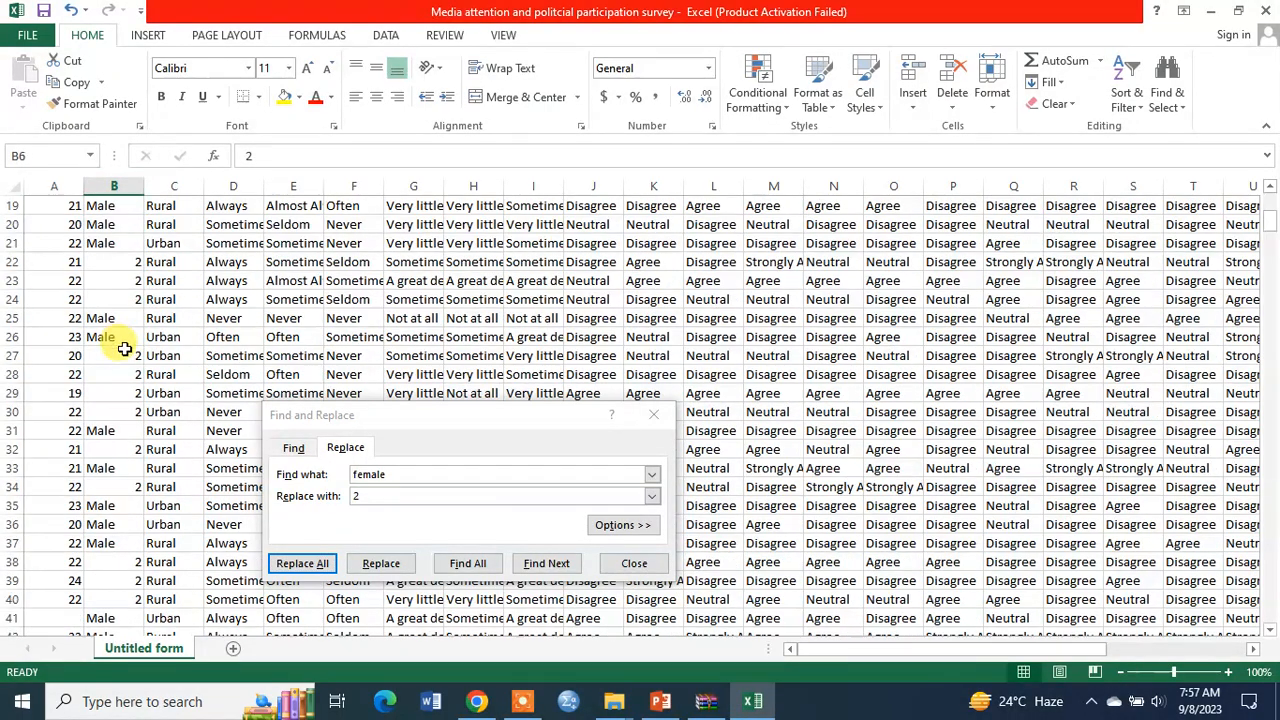
{"action": "scroll", "coordinate": [114, 300], "scroll_direction": "up", "scroll_amount": 6}
{"action": "left_click", "coordinate": [115, 187]}
{"action": "scroll", "coordinate": [124, 411], "scroll_direction": "down", "scroll_amount": 5}
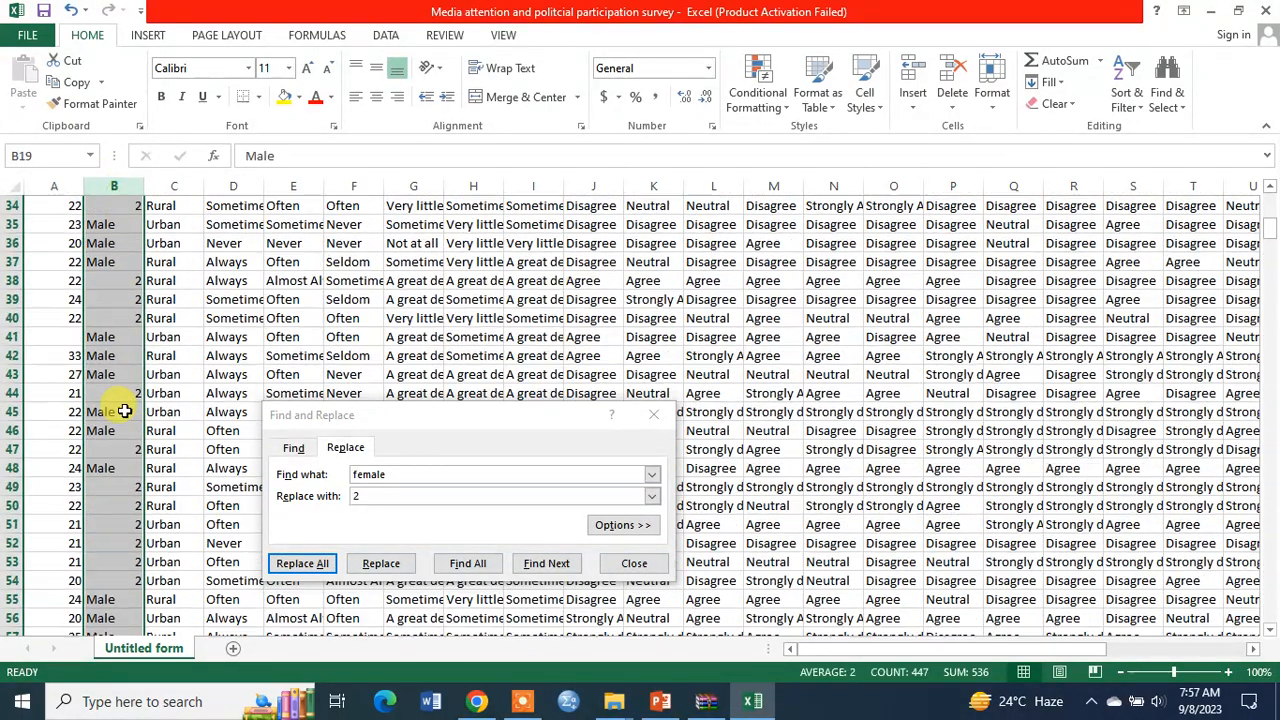
{"action": "scroll", "coordinate": [124, 411], "scroll_direction": "down", "scroll_amount": 20}
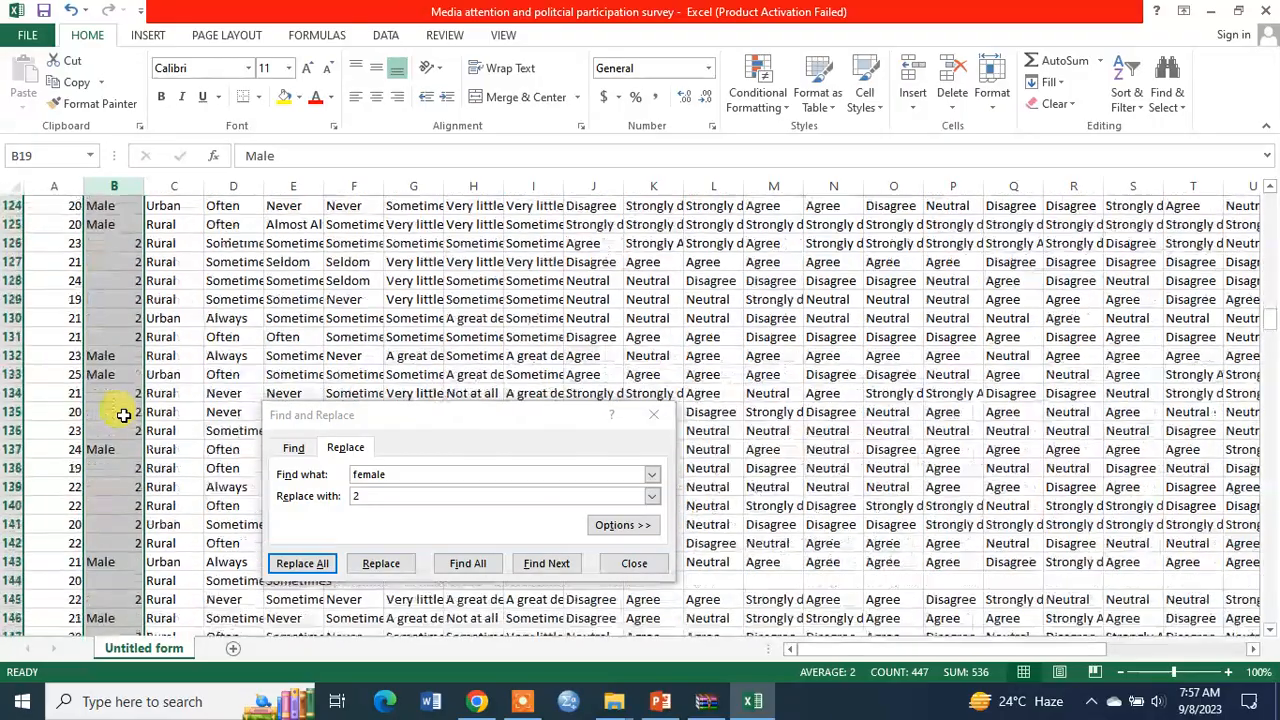
{"action": "scroll", "coordinate": [124, 413], "scroll_direction": "down", "scroll_amount": 12}
{"action": "scroll", "coordinate": [124, 408], "scroll_direction": "up", "scroll_amount": 20}
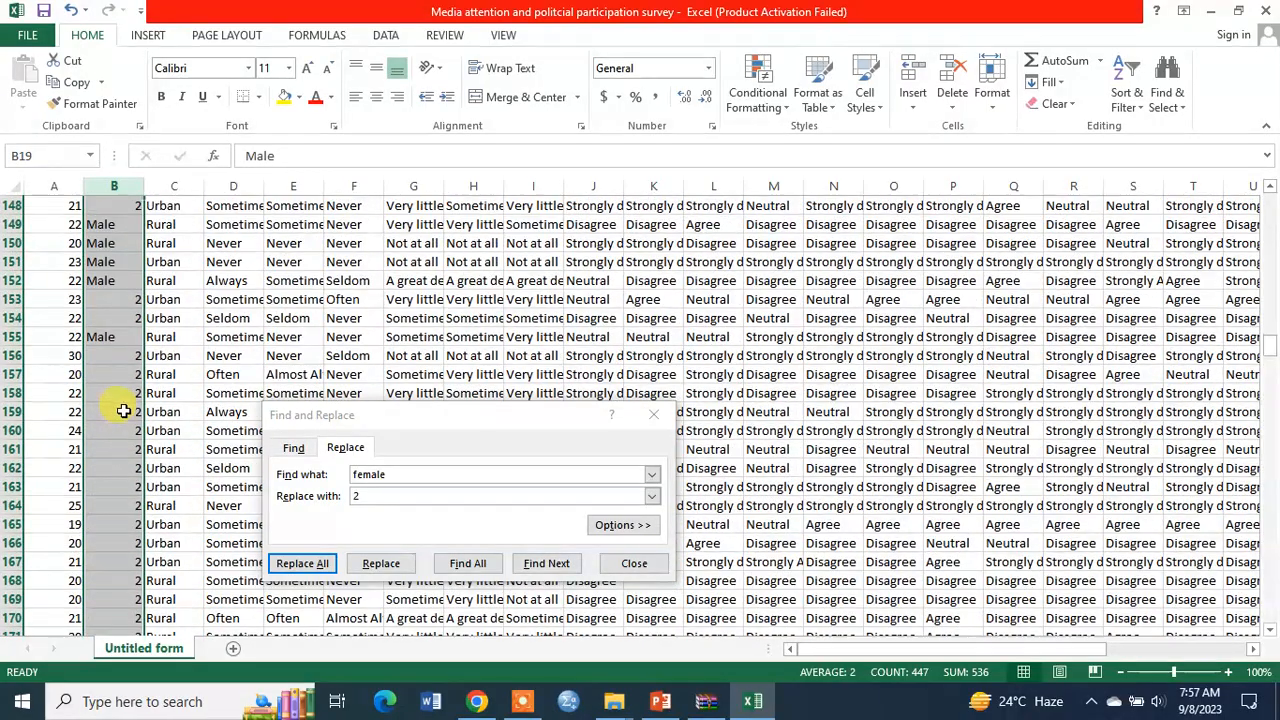
{"action": "scroll", "coordinate": [124, 405], "scroll_direction": "up", "scroll_amount": 15}
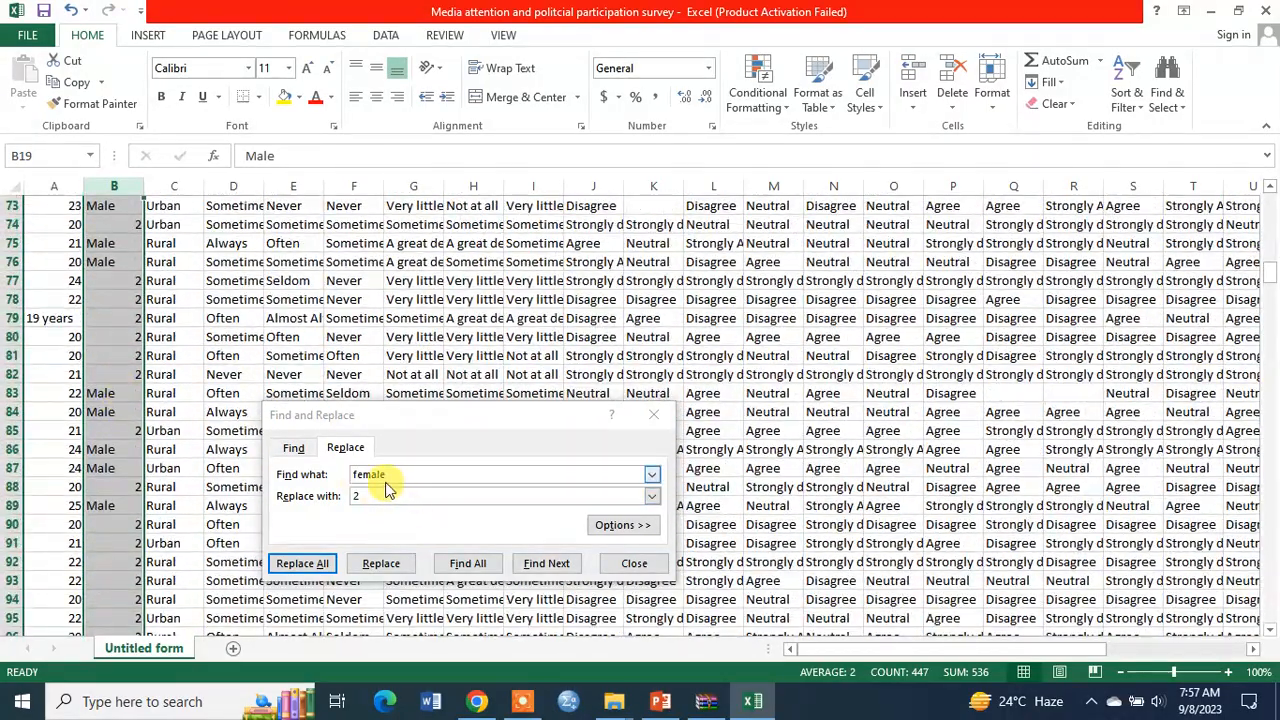
Replace every "male" entry in the Gender column with the code 1 and close Find and Replace
{"action": "left_click", "coordinate": [385, 475]}
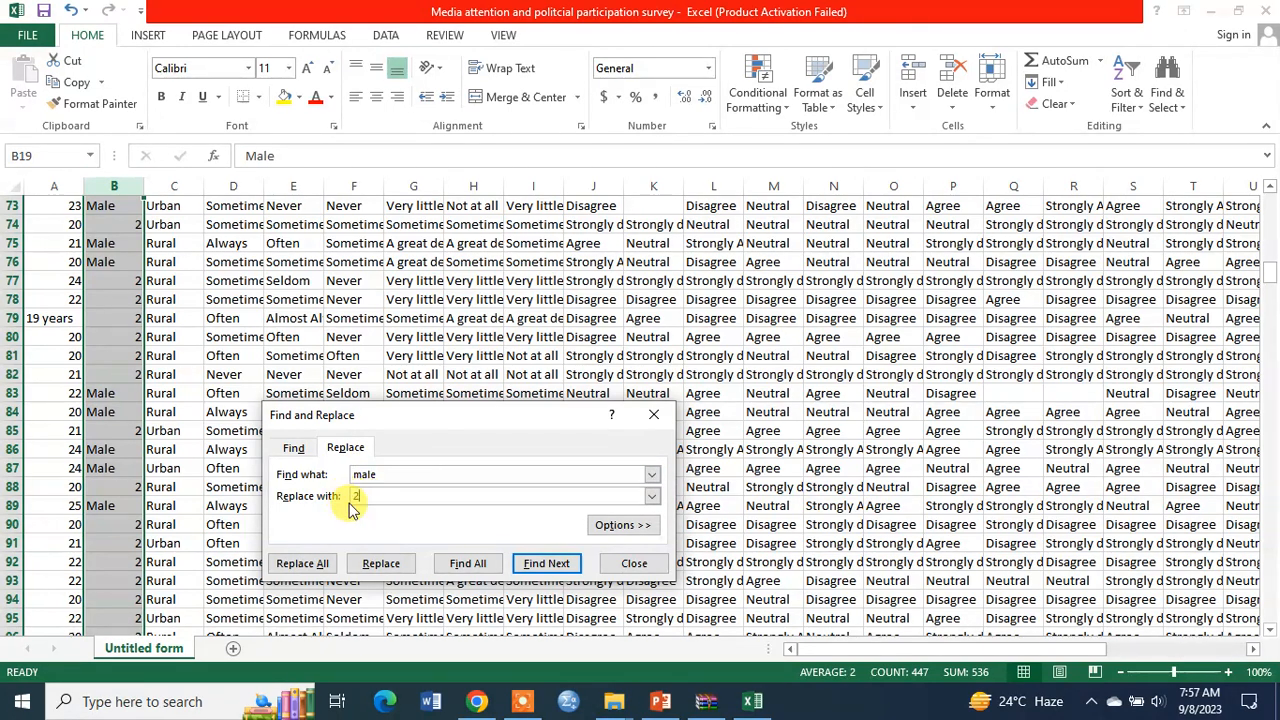
{"action": "double_click", "coordinate": [358, 497]}
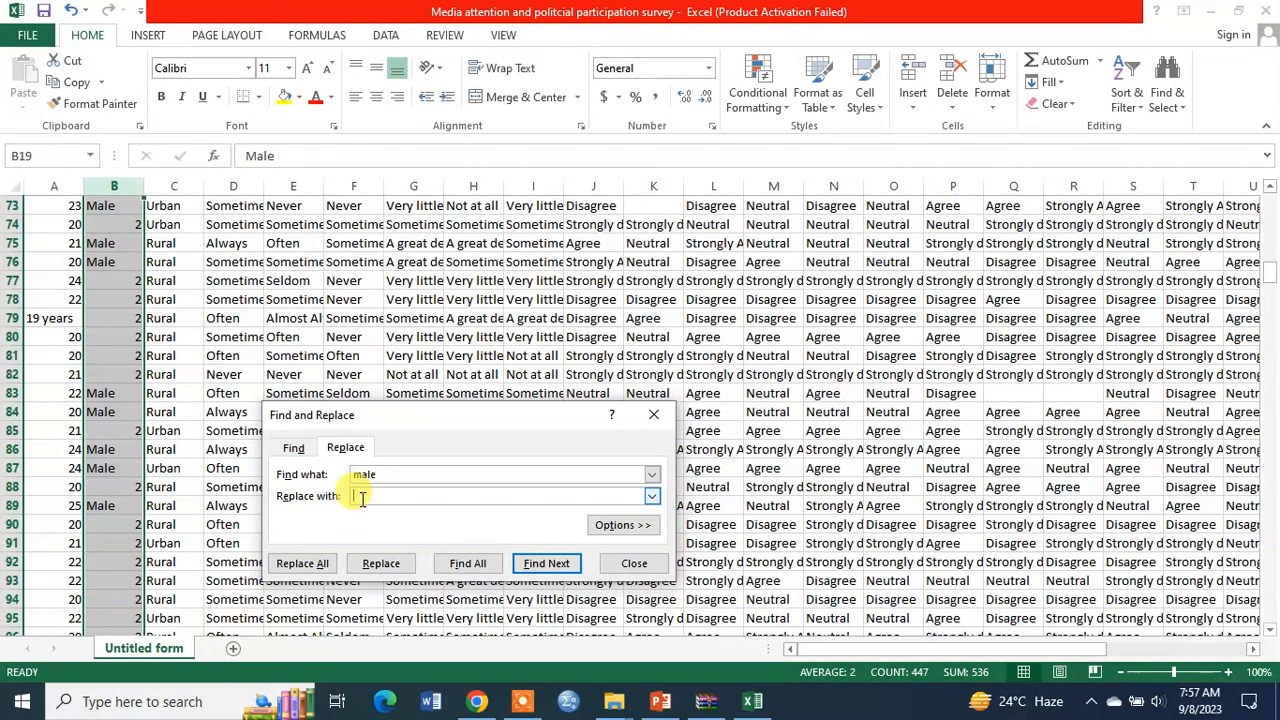
{"action": "left_click", "coordinate": [311, 566]}
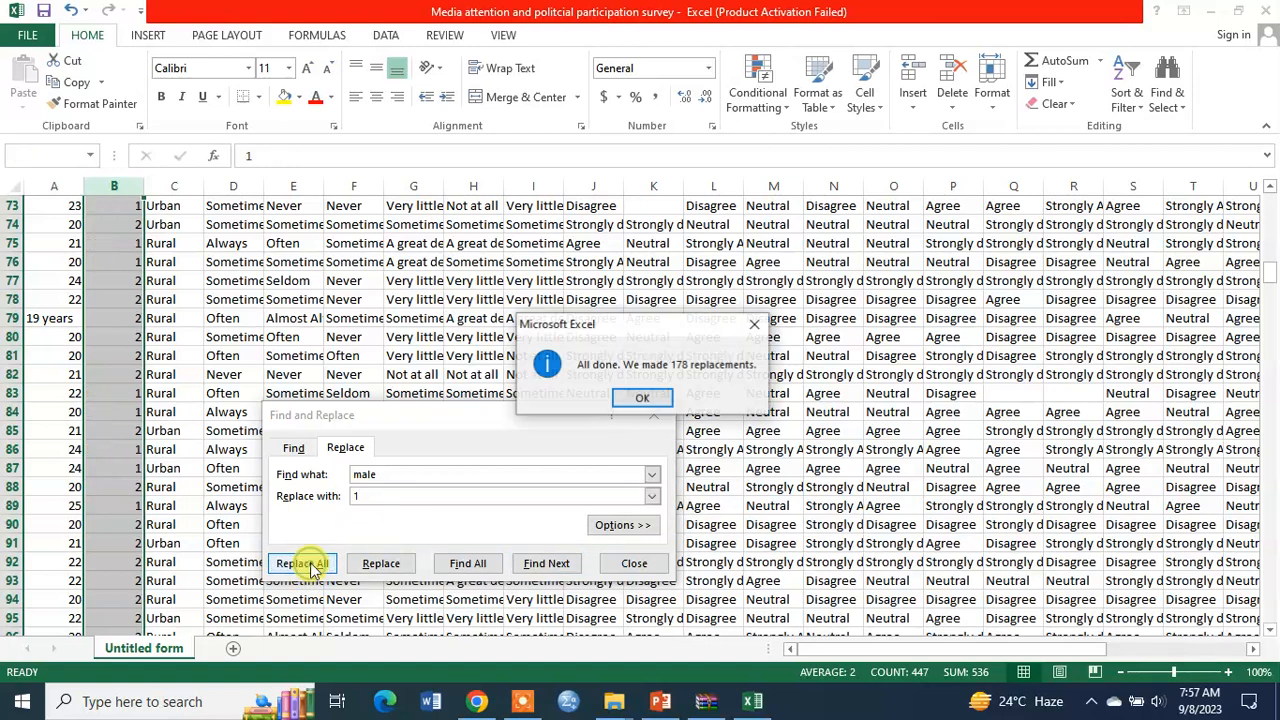
{"action": "left_click", "coordinate": [641, 401]}
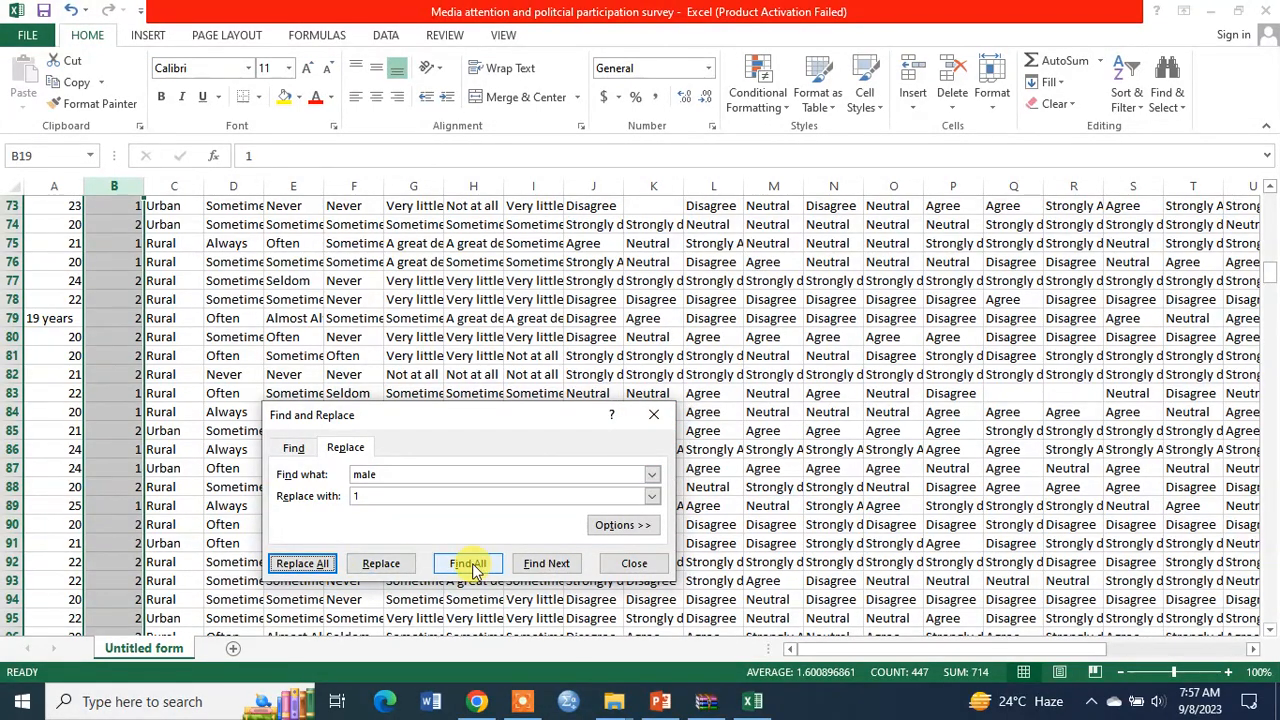
{"action": "left_click", "coordinate": [634, 563]}
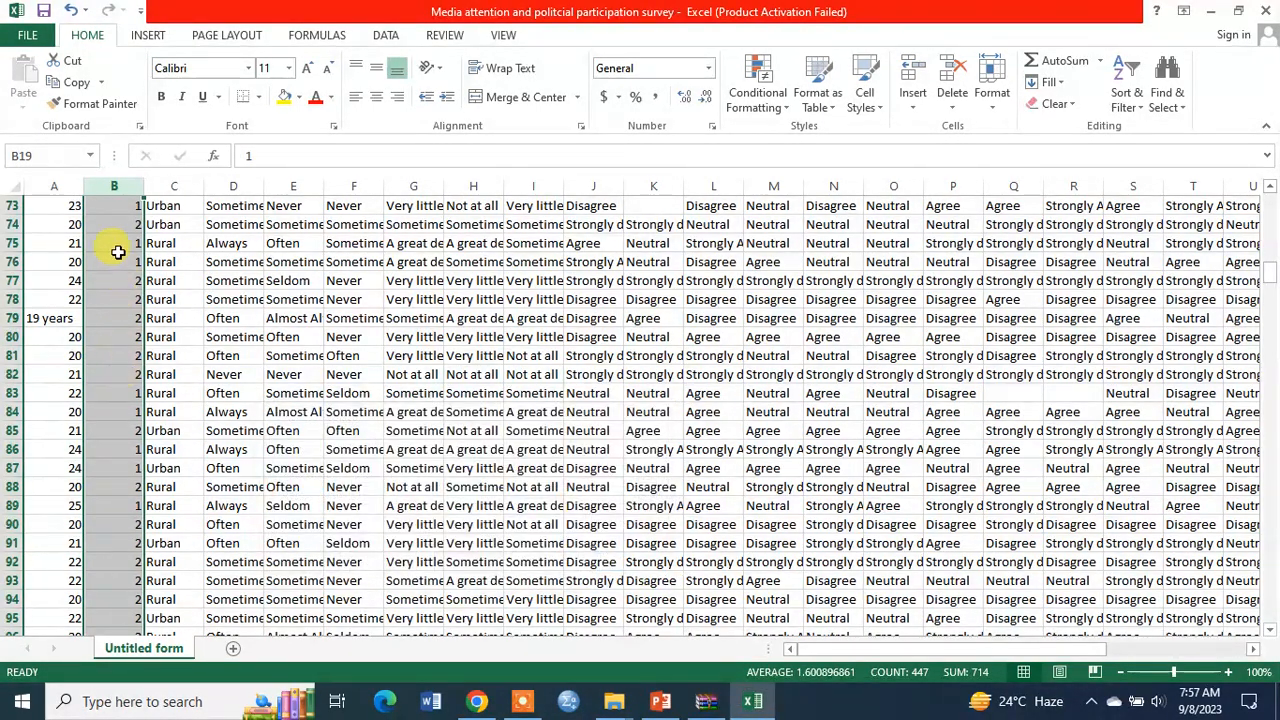
Check the Gender codes, select the Background column, and switch to the Data Anlysis folder in File Explorer
{"action": "scroll", "coordinate": [130, 350], "scroll_direction": "up", "scroll_amount": 20}
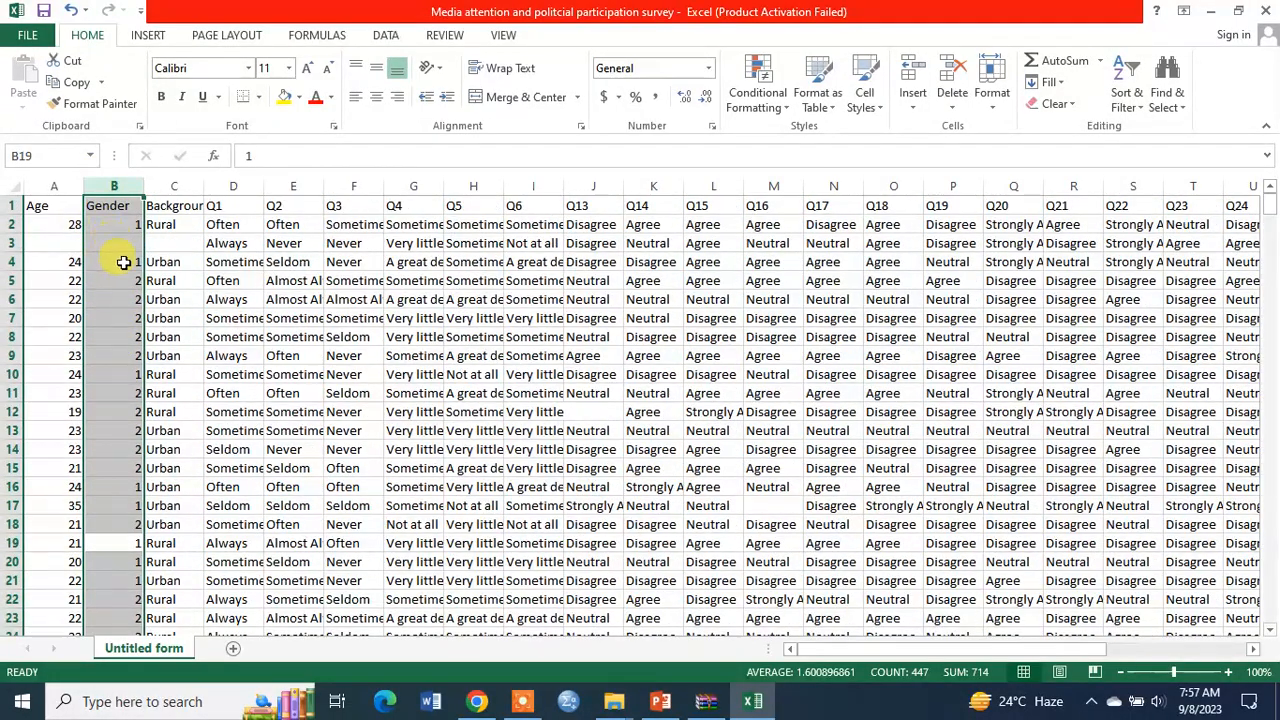
{"action": "scroll", "coordinate": [114, 360], "scroll_direction": "down", "scroll_amount": 13}
{"action": "scroll", "coordinate": [114, 394], "scroll_direction": "up", "scroll_amount": 10}
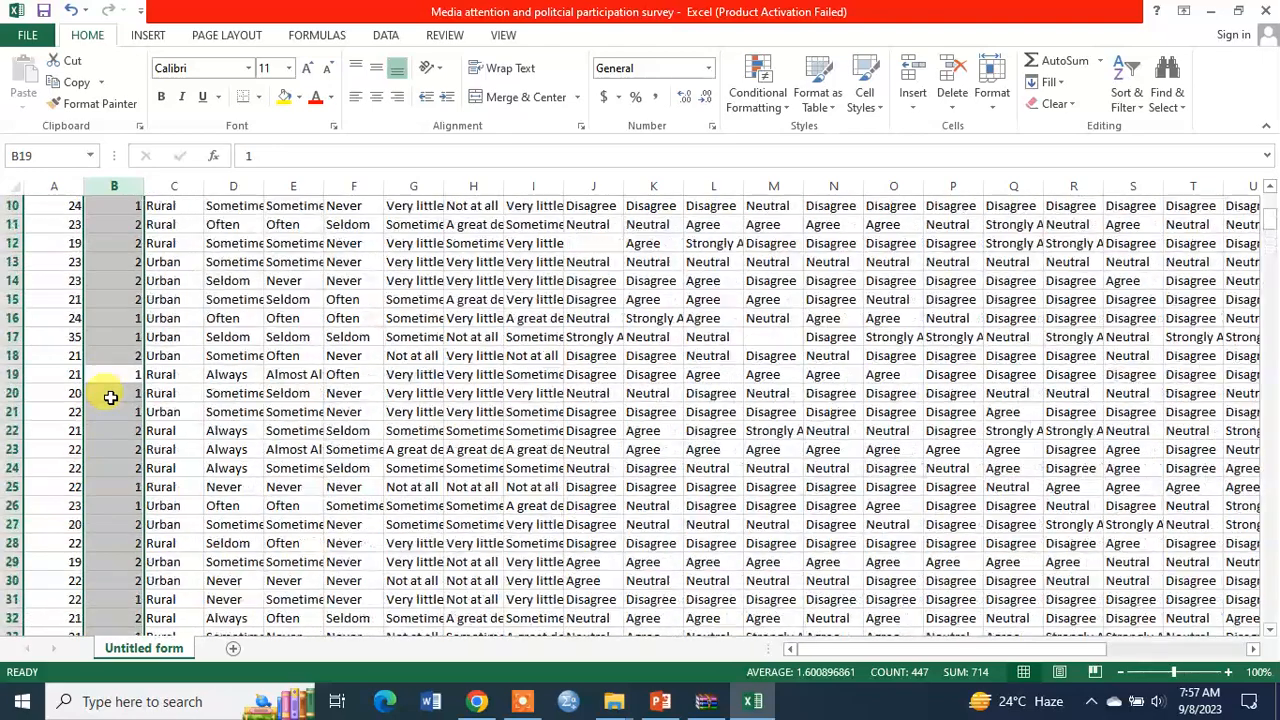
{"action": "scroll", "coordinate": [110, 397], "scroll_direction": "up", "scroll_amount": 3}
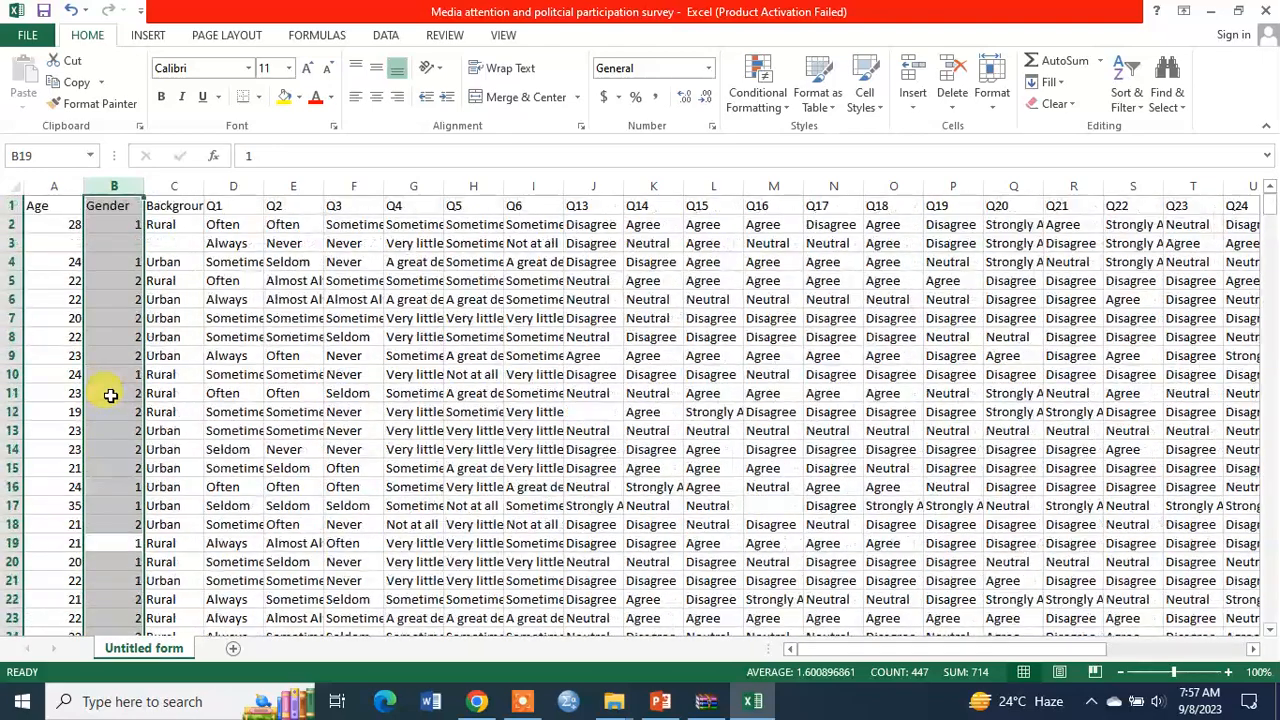
{"action": "left_click", "coordinate": [175, 189]}
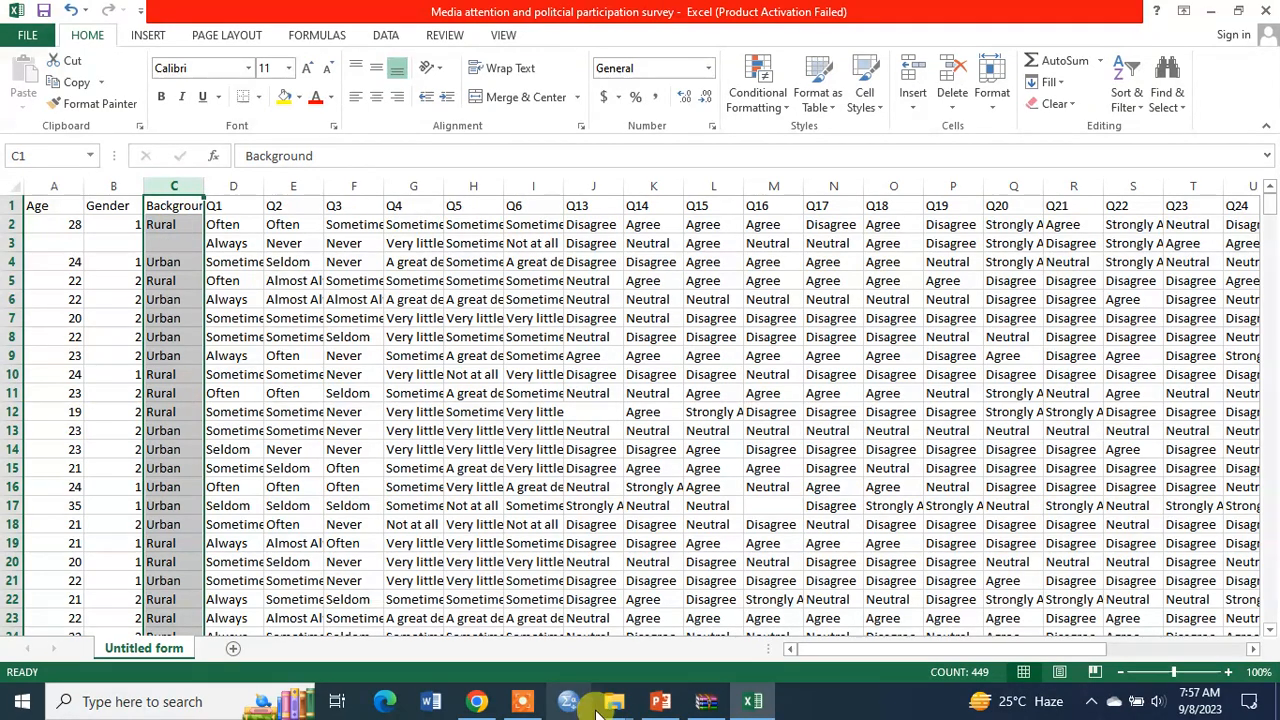
{"action": "left_click", "coordinate": [615, 707]}
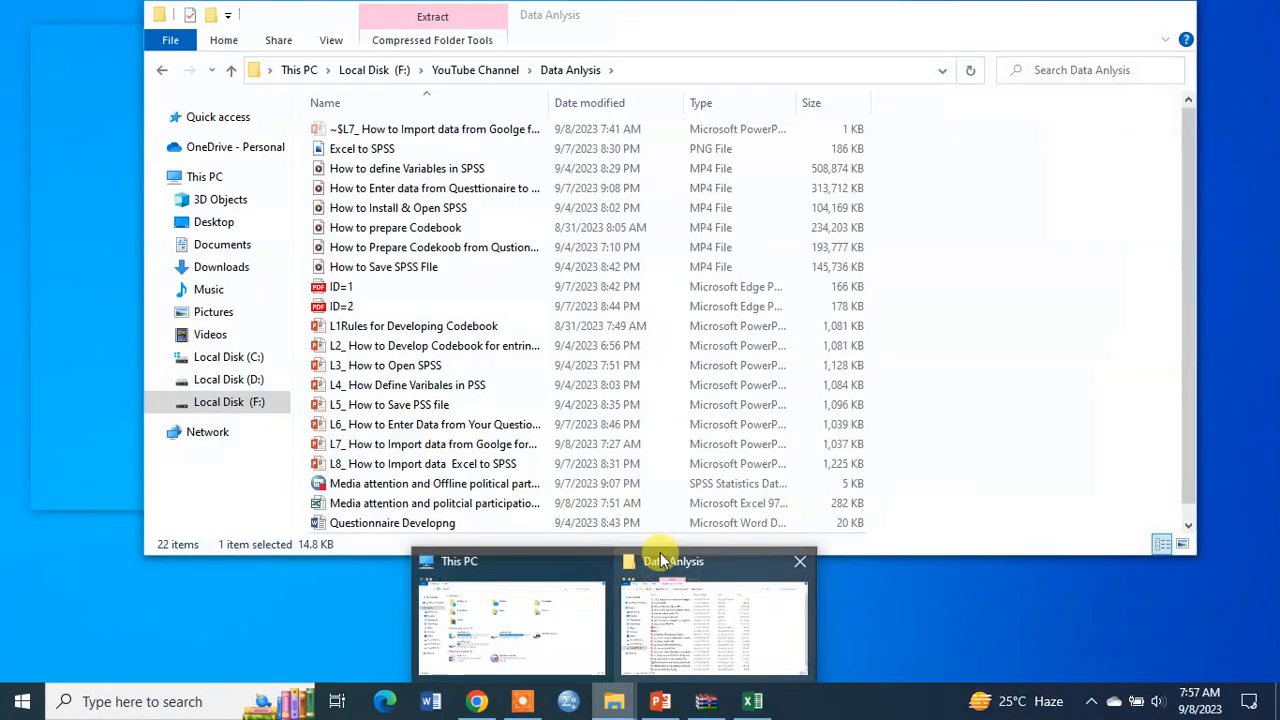
{"action": "left_click", "coordinate": [660, 555]}
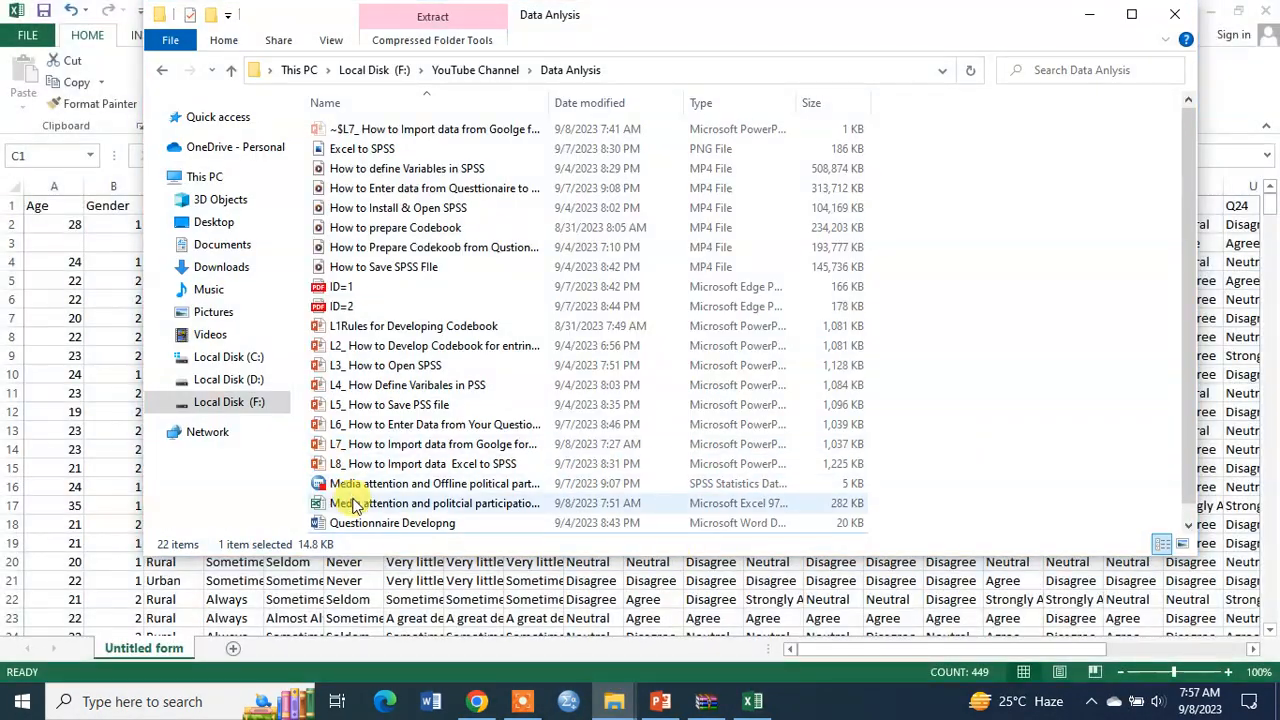
Open the Questionnaire Developng document in Word to check the residence codes, dismiss the activation notice, and return to the Excel survey workbook
{"action": "scroll", "coordinate": [380, 510], "scroll_direction": "down", "scroll_amount": 1}
{"action": "left_click", "coordinate": [413, 508]}
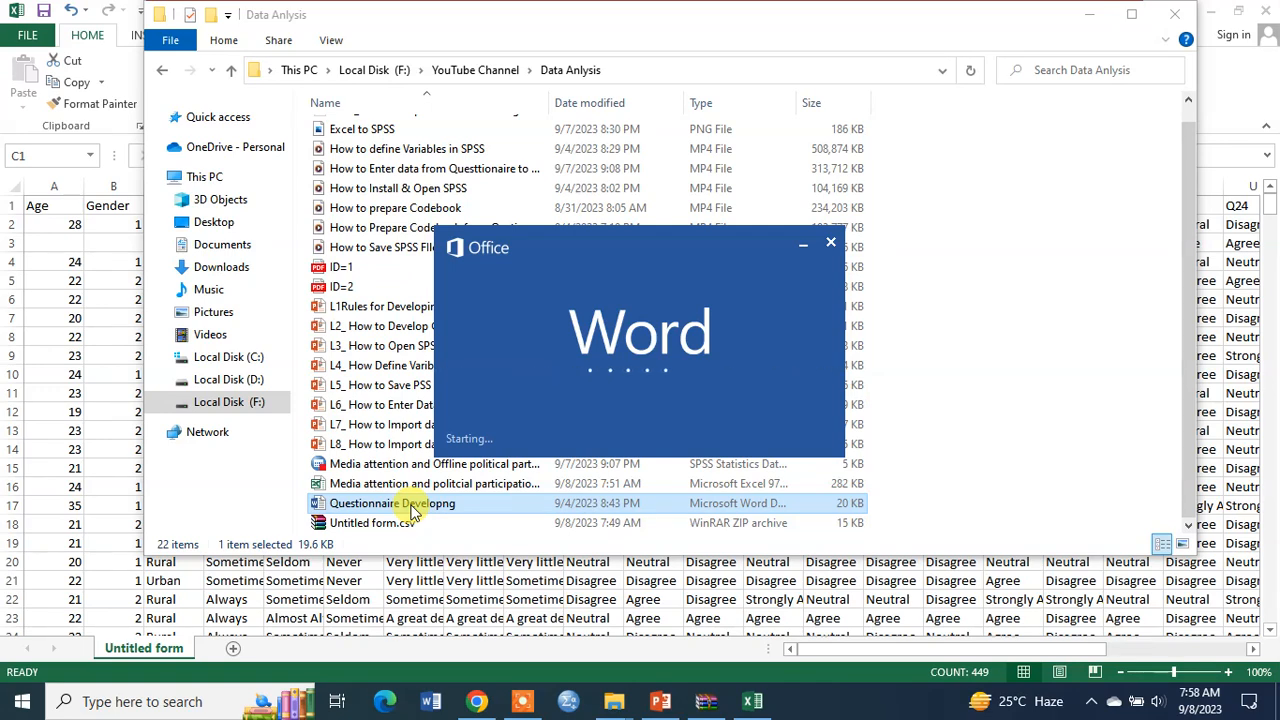
{"action": "scroll", "coordinate": [413, 510], "scroll_direction": "up", "scroll_amount": 1}
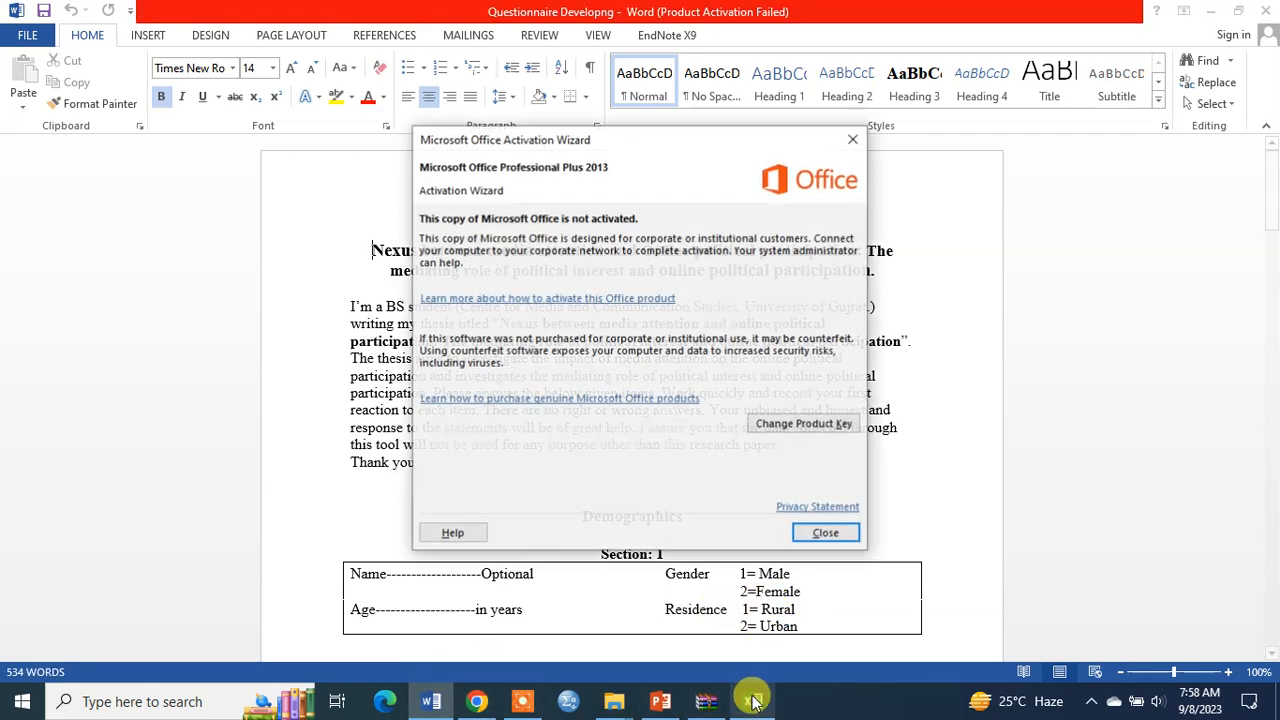
{"action": "left_click", "coordinate": [822, 534]}
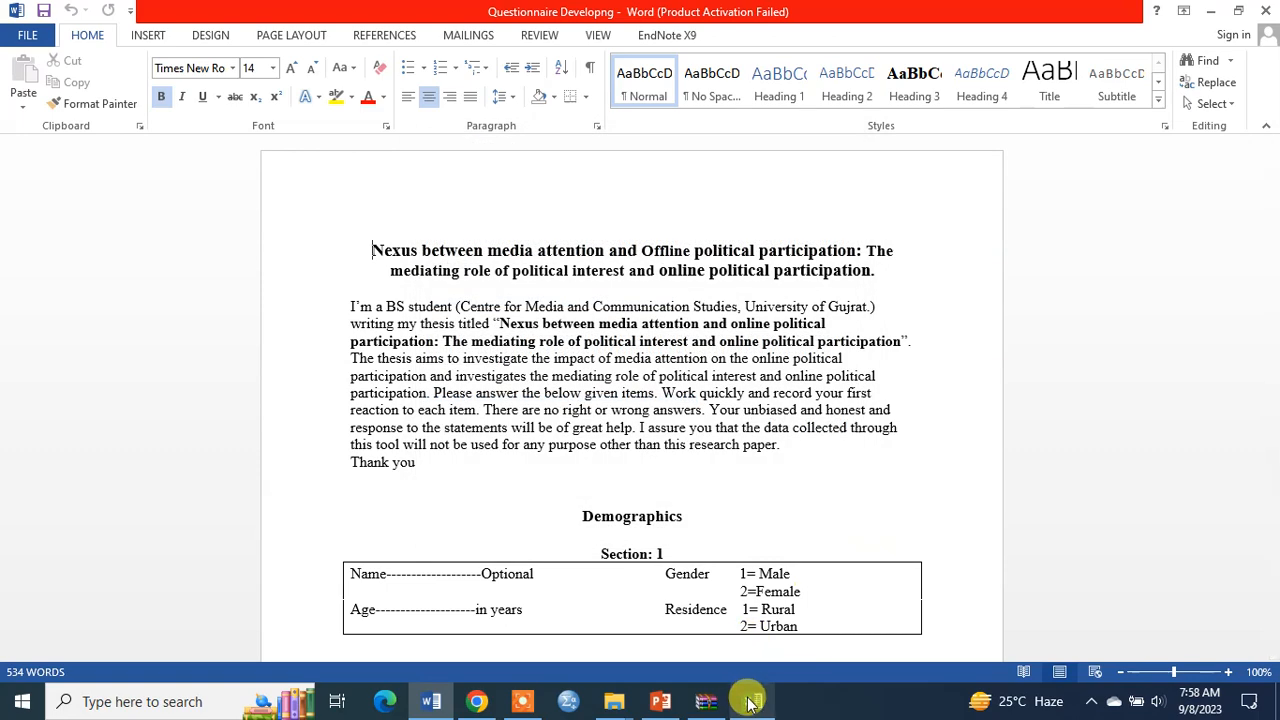
{"action": "left_click", "coordinate": [752, 701]}
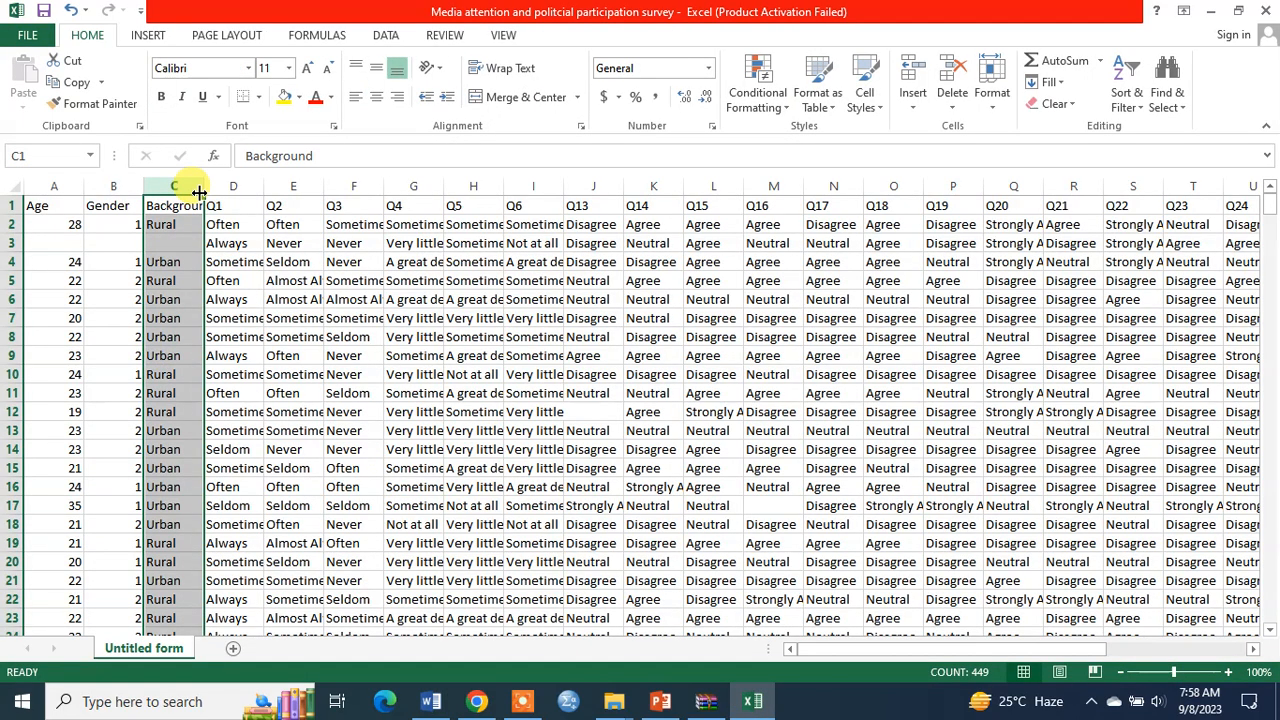
Replace every "rural" entry in the Background column with the code 1
{"action": "key", "text": "ctrl+f"}
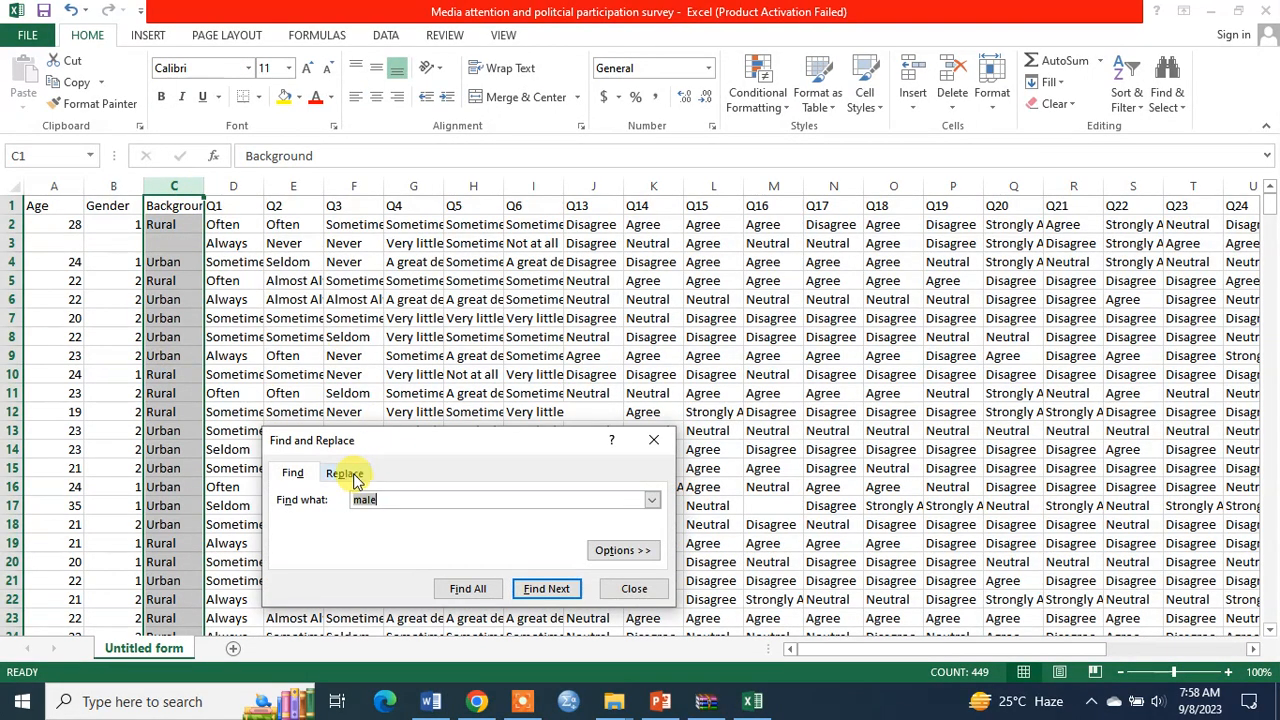
{"action": "left_click", "coordinate": [345, 473]}
{"action": "left_click_drag", "start_coordinate": [385, 503], "coordinate": [355, 505]}
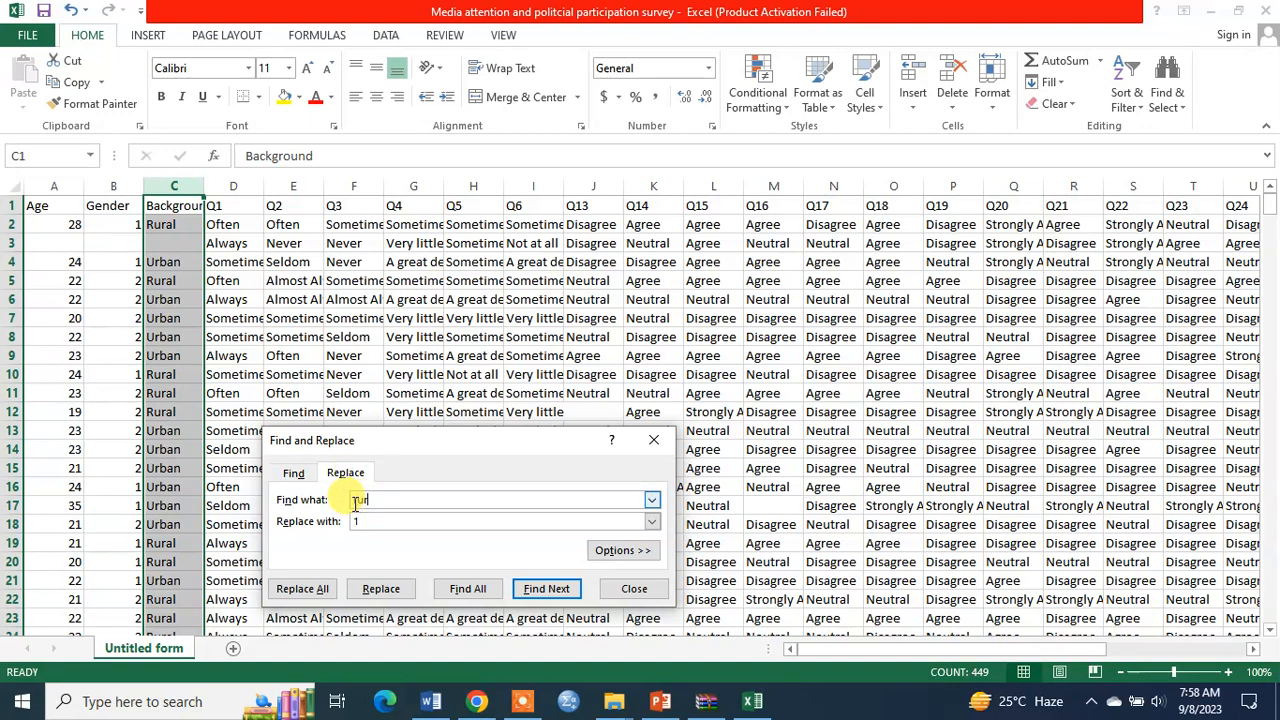
{"action": "type", "text": "rural"}
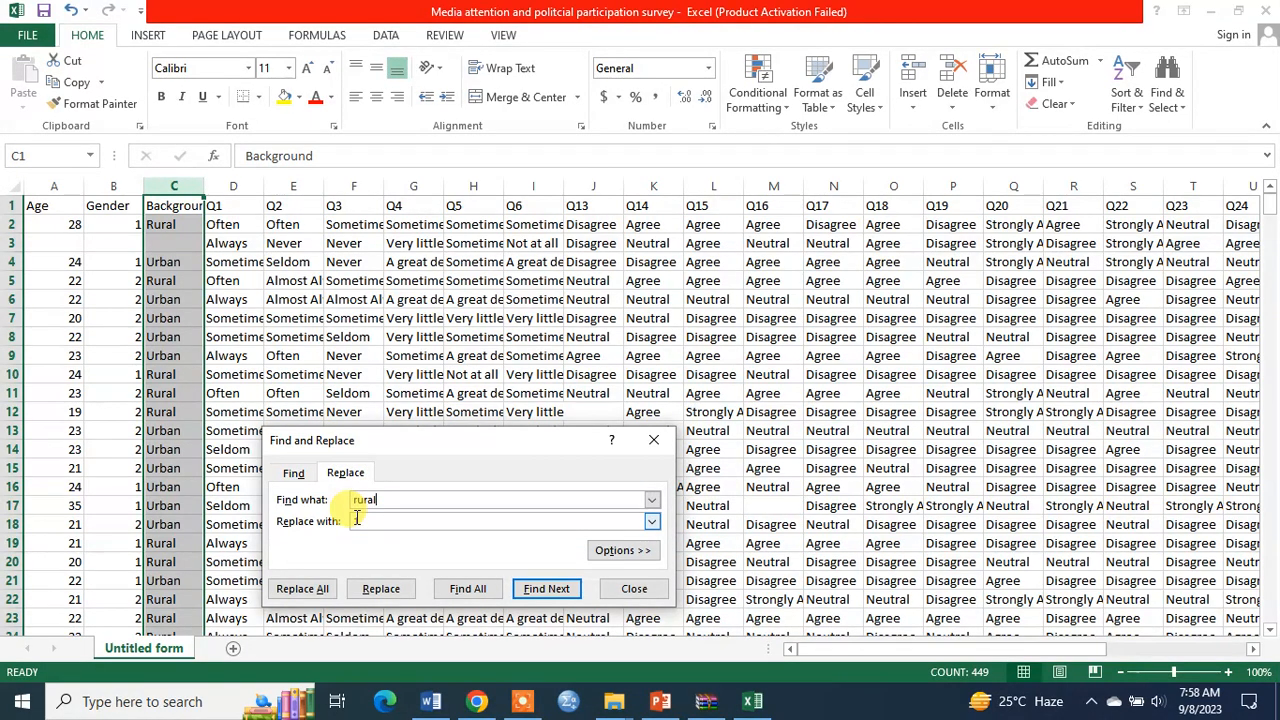
{"action": "left_click", "coordinate": [300, 588]}
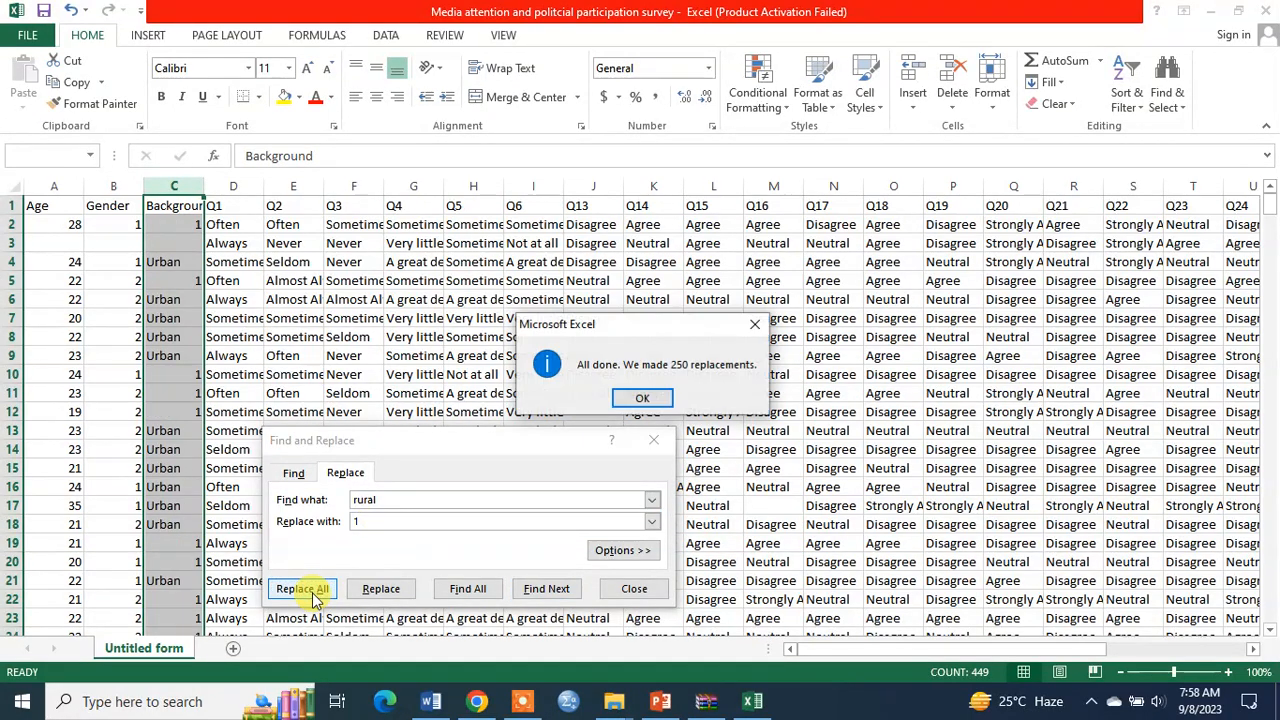
{"action": "left_click", "coordinate": [650, 398]}
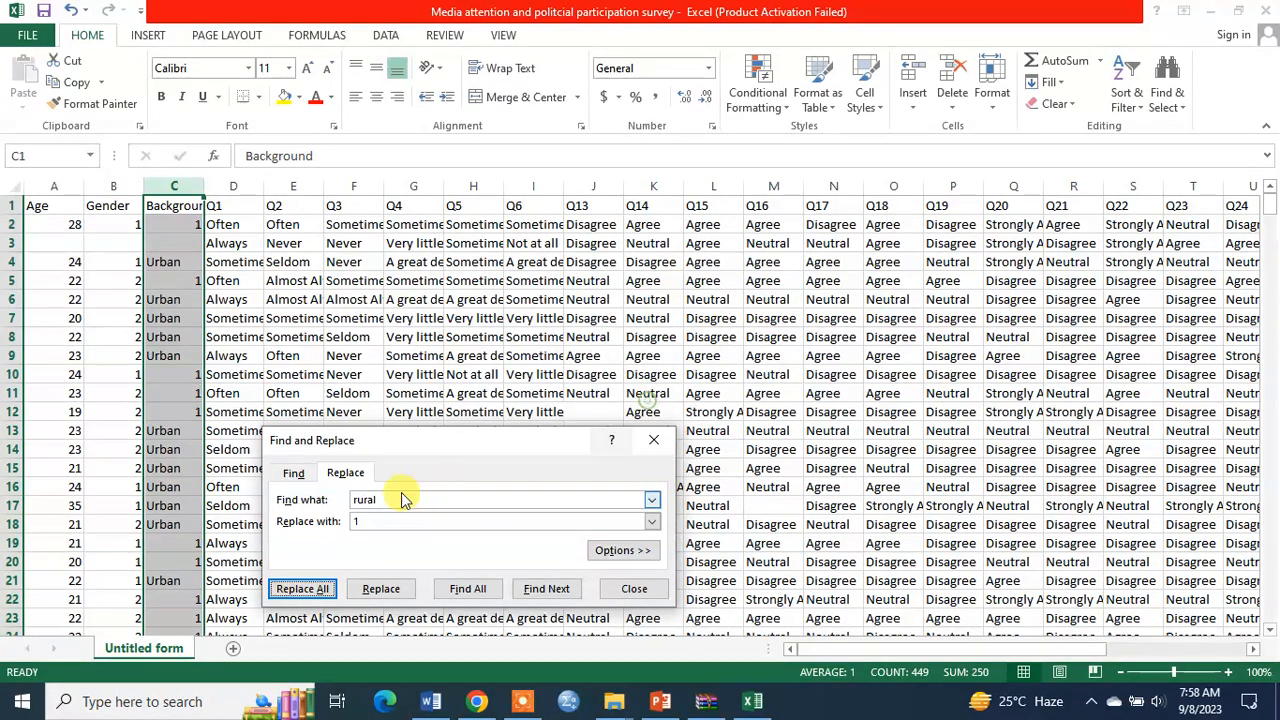
Replace every "urban" entry in the Background column with the code 2 and close Find and Replace
{"action": "left_click_drag", "start_coordinate": [395, 499], "coordinate": [343, 503]}
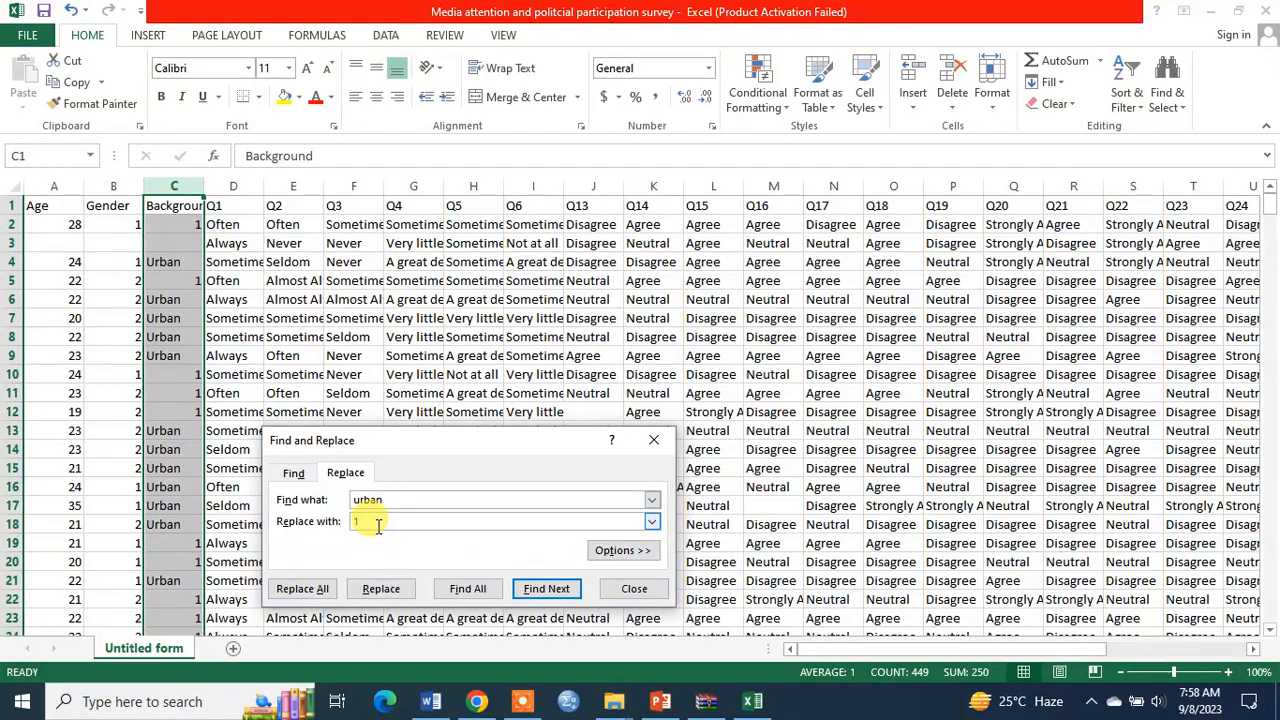
{"action": "left_click_drag", "start_coordinate": [366, 523], "coordinate": [323, 520]}
{"action": "key", "text": "BackSpace"}
{"action": "type", "text": "1"}
{"action": "left_click", "coordinate": [301, 589]}
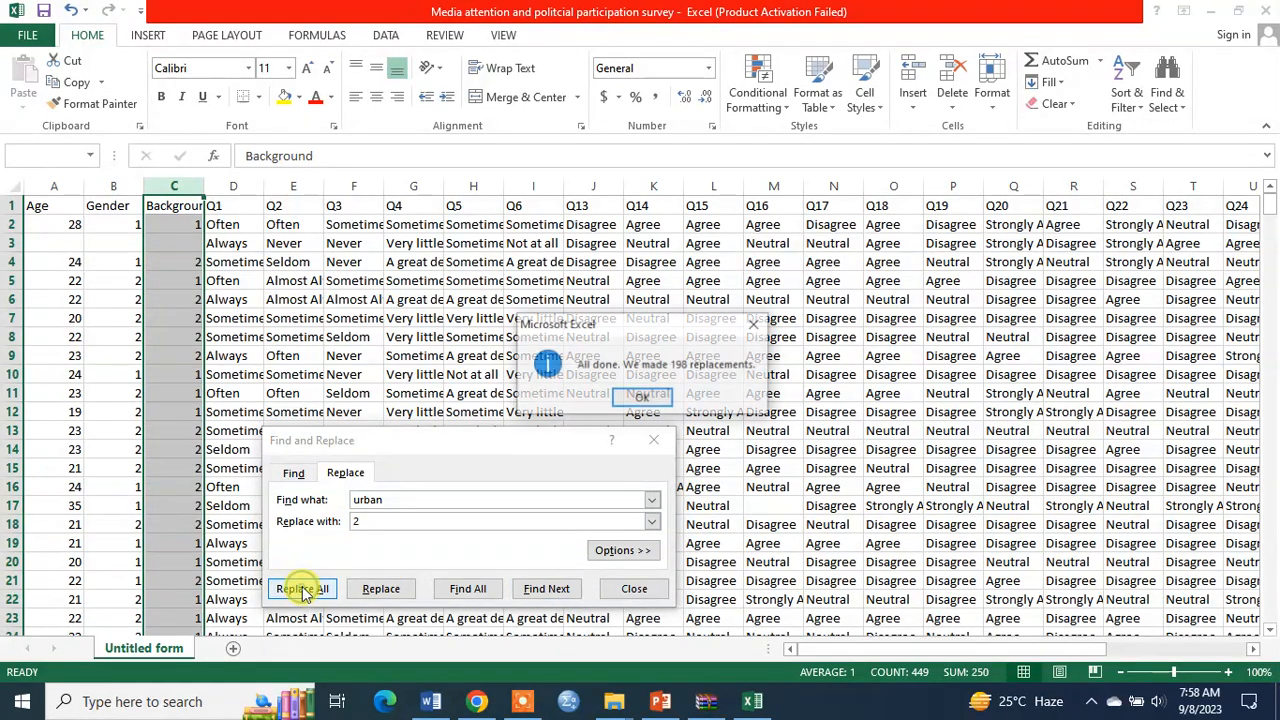
{"action": "left_click", "coordinate": [632, 399]}
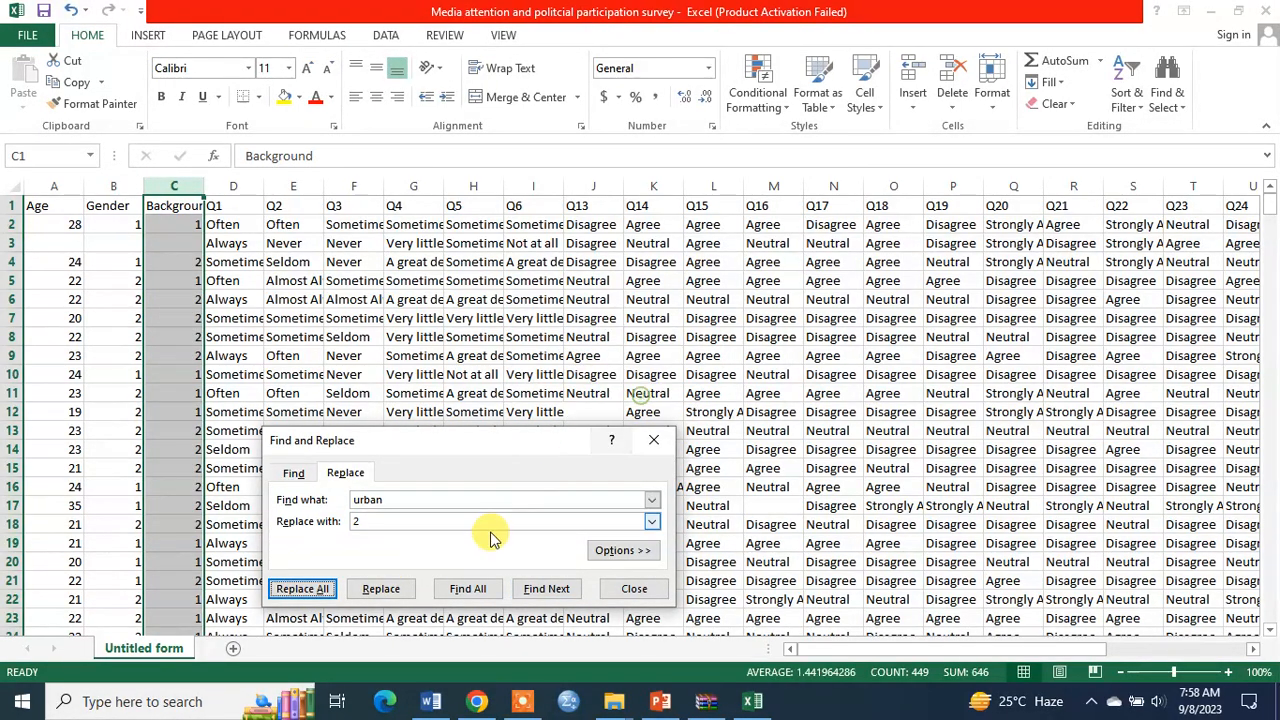
{"action": "left_click", "coordinate": [634, 591]}
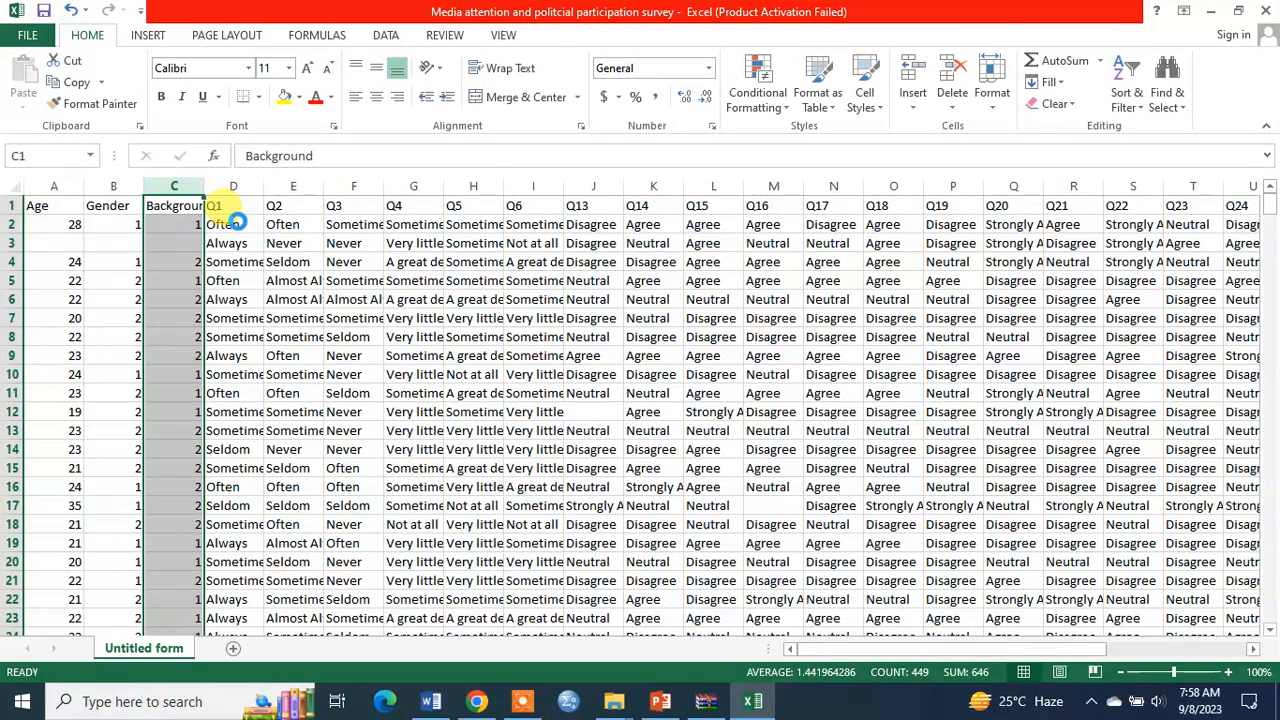
Save the workbook and widen the Q1, Q2 and Q3 columns so their answers can be read
{"action": "key", "text": "ctrl+s"}
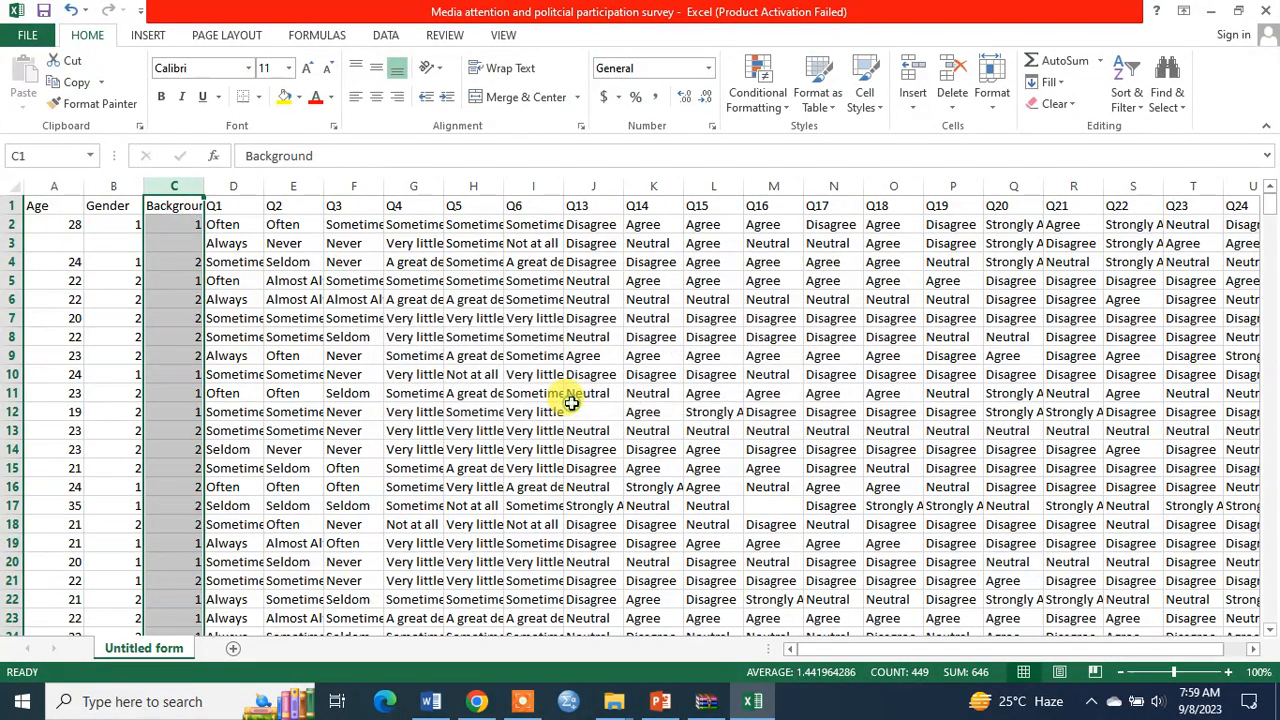
{"action": "left_click", "coordinate": [566, 403]}
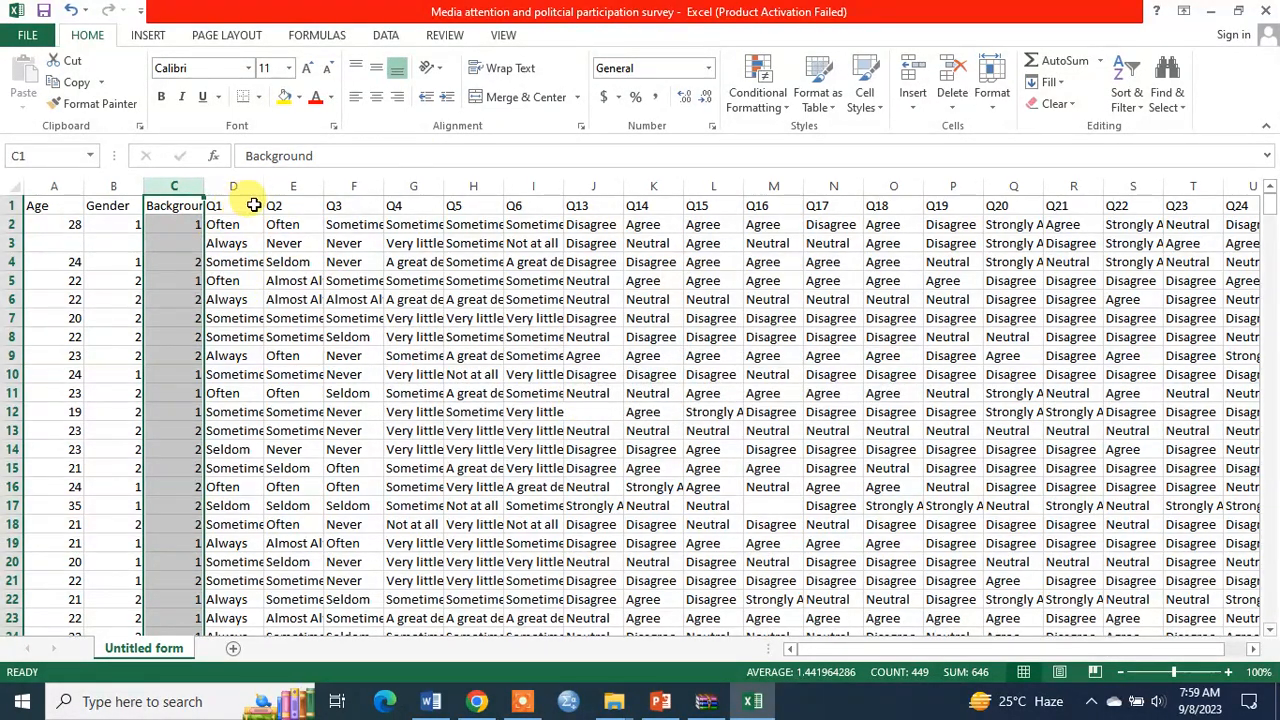
{"action": "left_click_drag", "start_coordinate": [264, 185], "coordinate": [284, 183]}
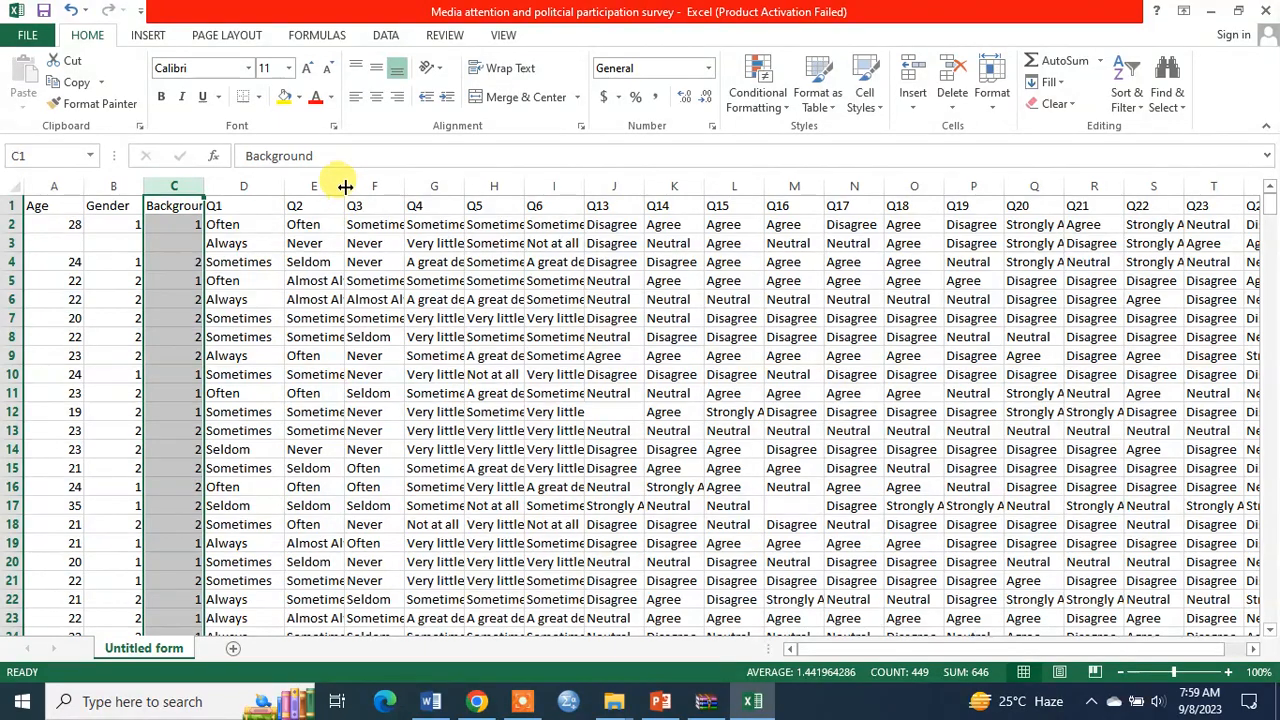
{"action": "left_click_drag", "start_coordinate": [344, 186], "coordinate": [444, 187]}
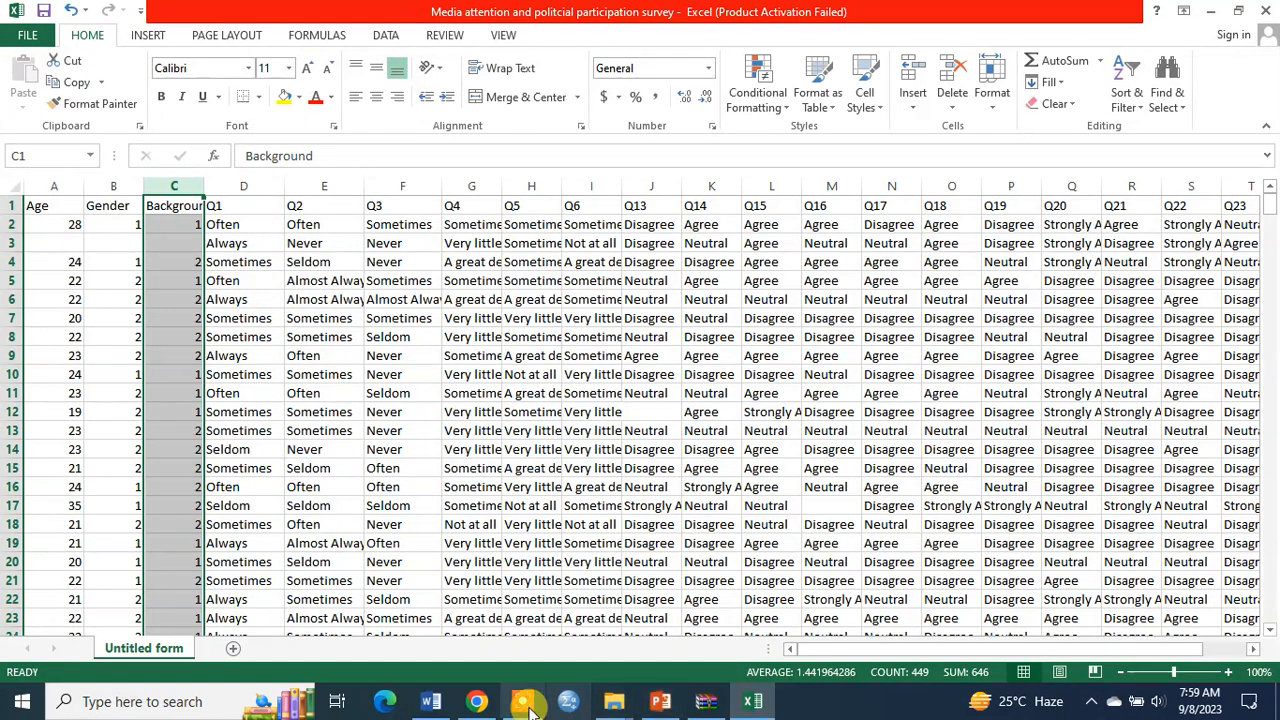
Look up the answer codes for the Media attention questions in the Word questionnaire and return to the Excel workbook
{"action": "left_click", "coordinate": [430, 701]}
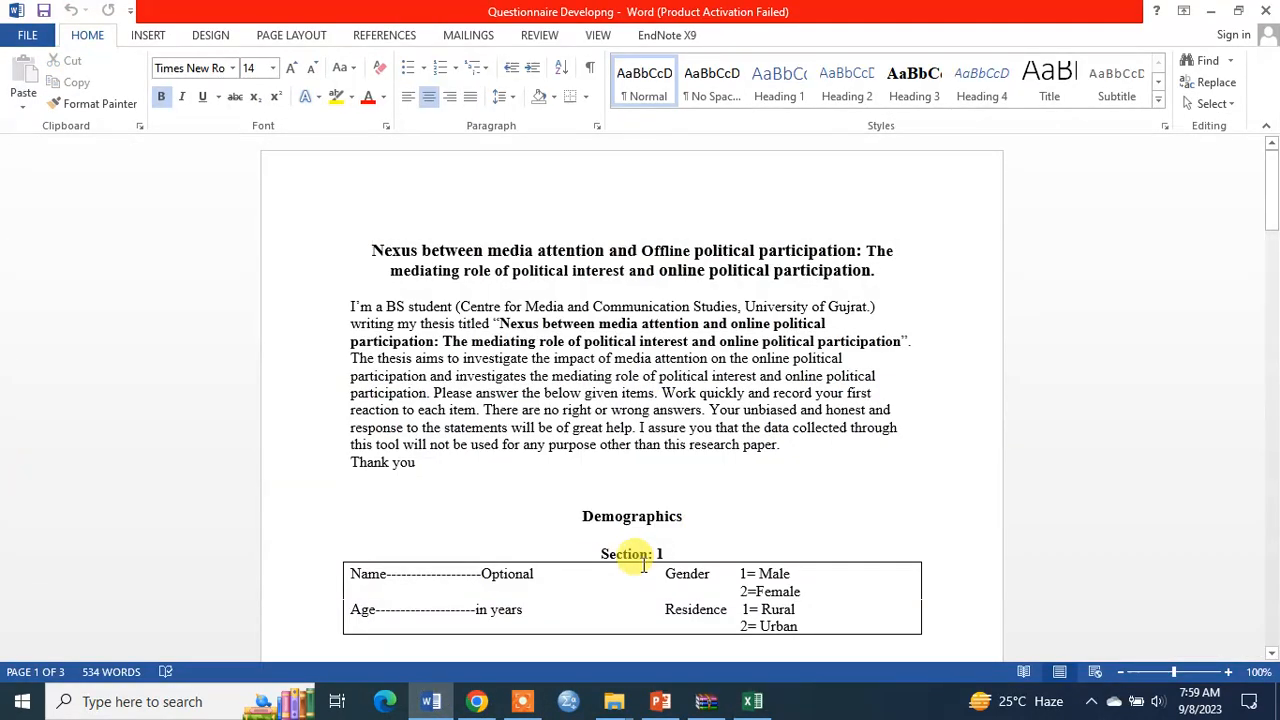
{"action": "scroll", "coordinate": [560, 586], "scroll_direction": "down", "scroll_amount": 5}
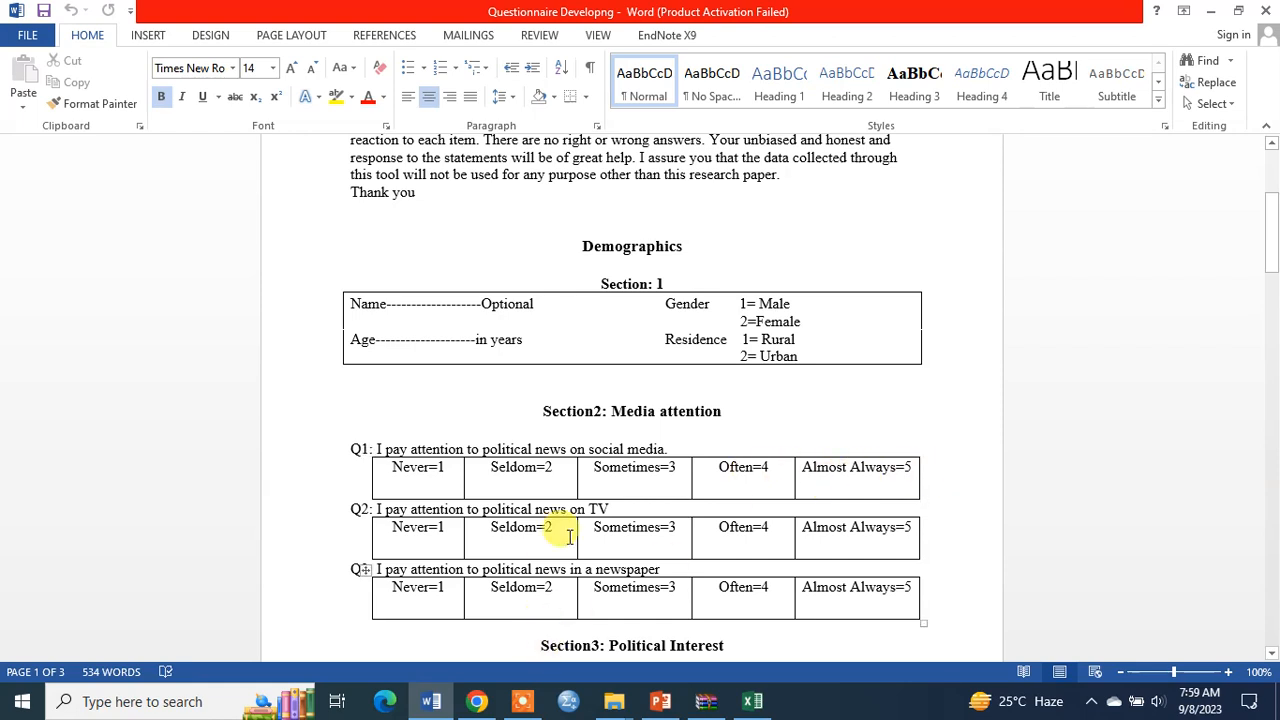
{"action": "left_click", "coordinate": [752, 701]}
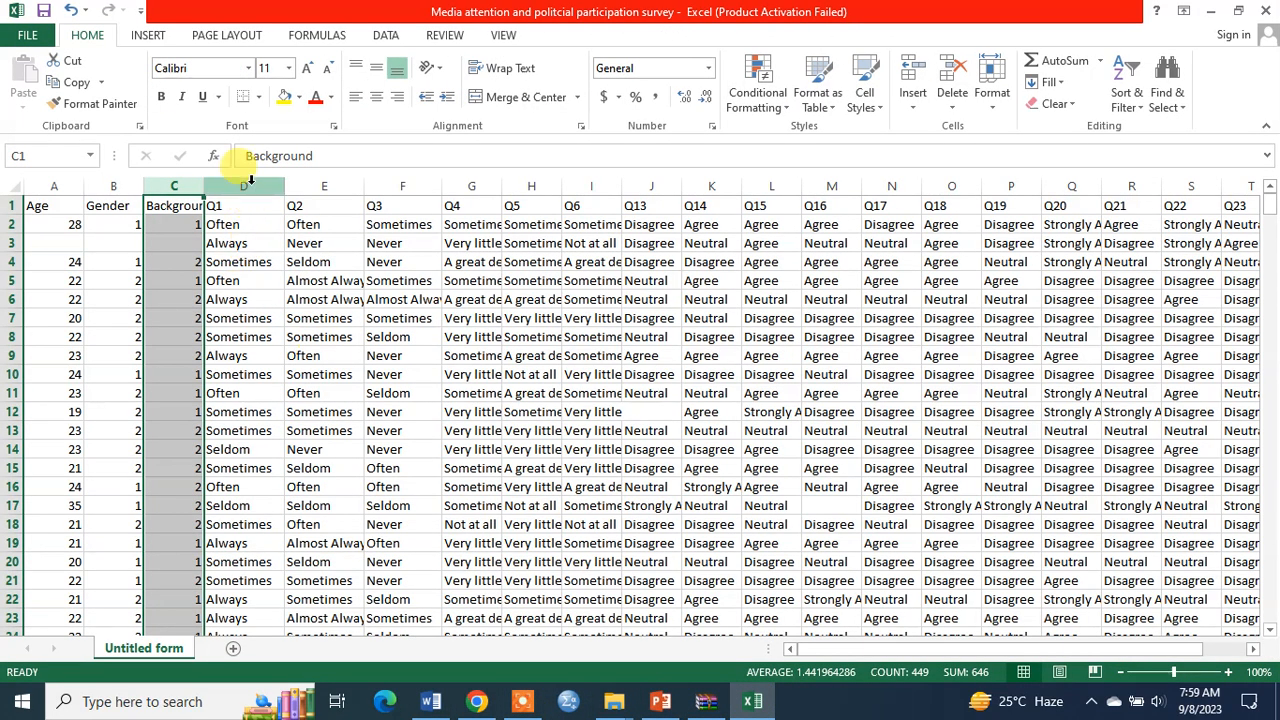
Replace every "always" entry in the Q1 column with the code 5
{"action": "left_click", "coordinate": [247, 185]}
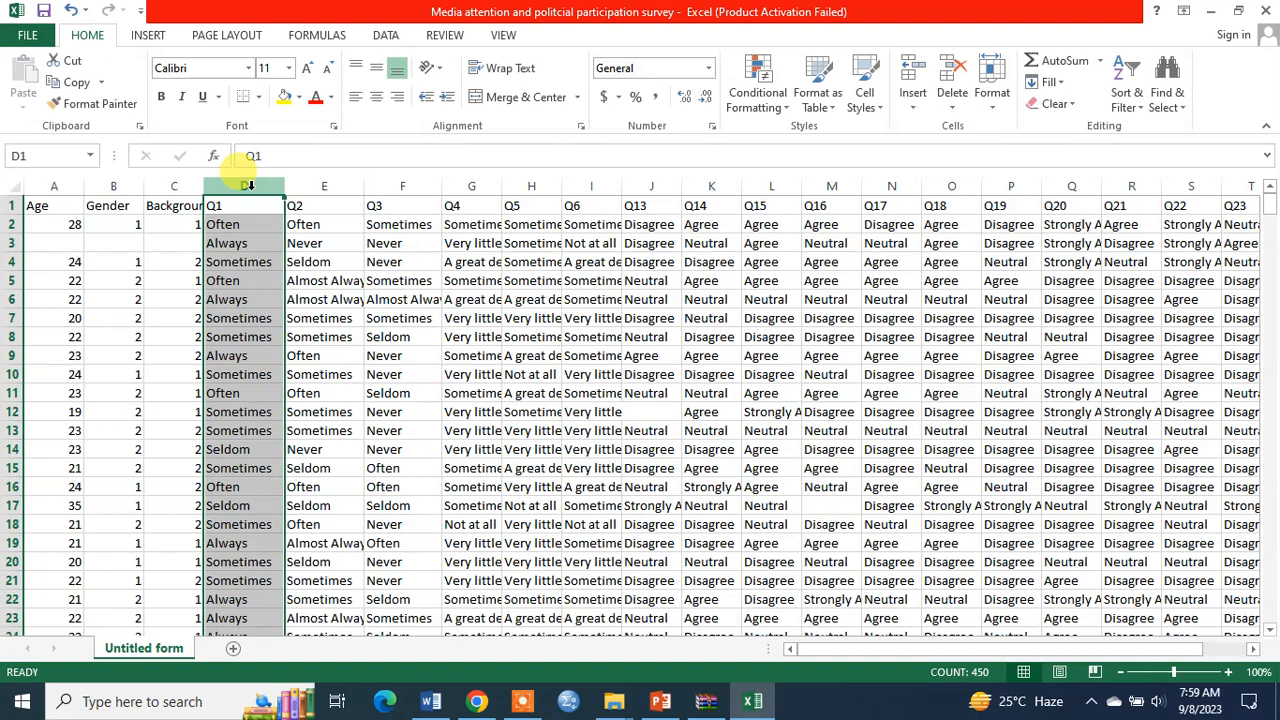
{"action": "key", "text": "ctrl+f"}
{"action": "left_click", "coordinate": [372, 520]}
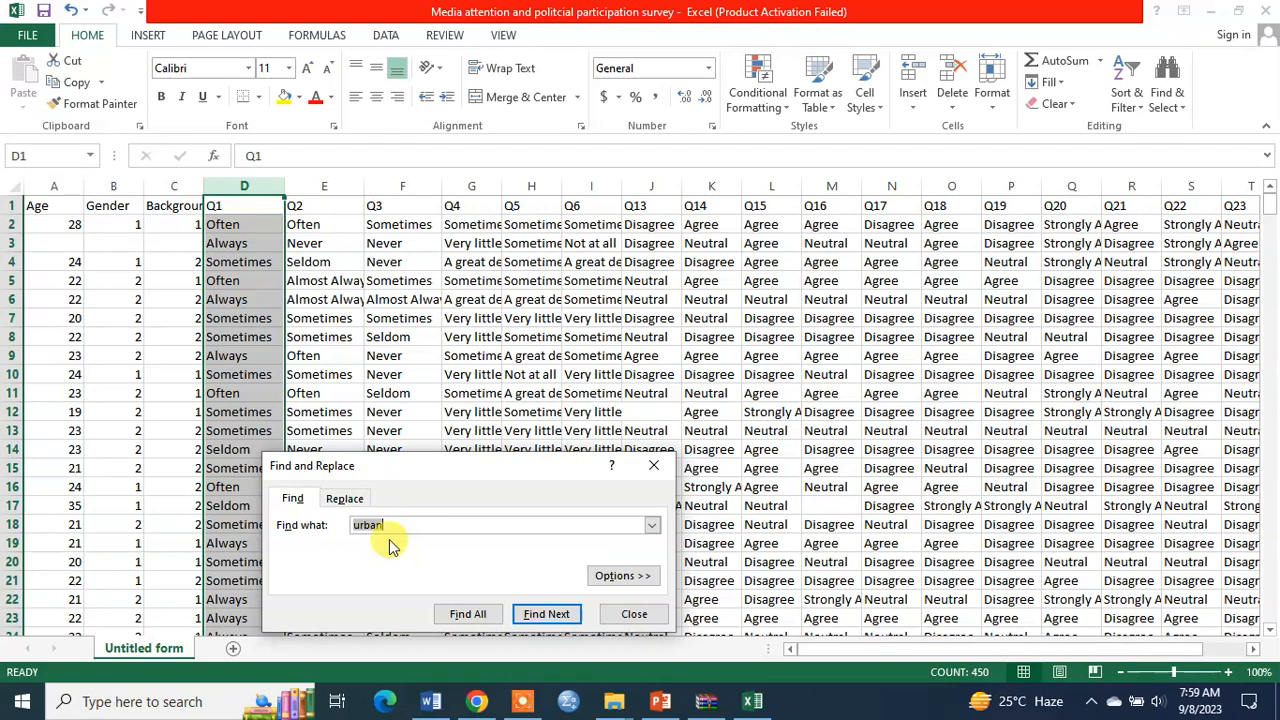
{"action": "key", "text": "BackSpace"}
{"action": "key", "text": "BackSpace"}
{"action": "key", "text": "BackSpace"}
{"action": "key", "text": "BackSpace"}
{"action": "key", "text": "BackSpace"}
{"action": "type", "text": "a"}
{"action": "left_click", "coordinate": [343, 499]}
{"action": "left_click", "coordinate": [383, 546]}
{"action": "type", "text": "2"}
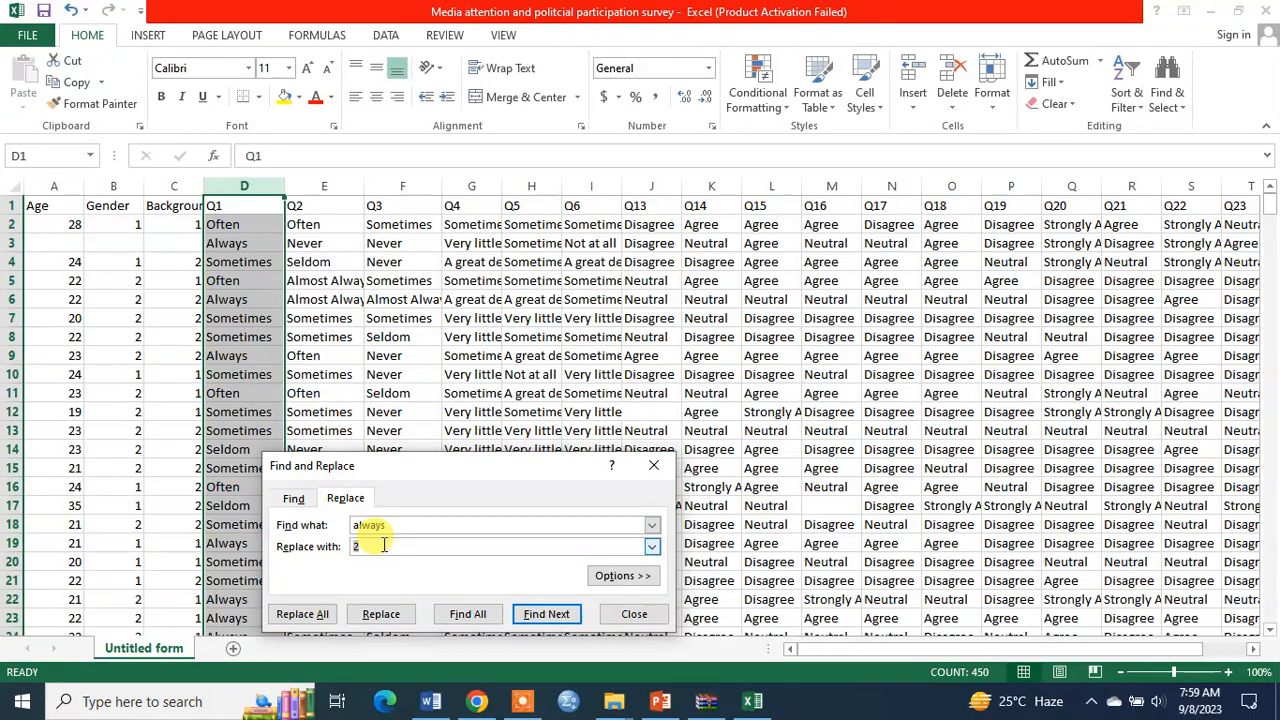
{"action": "left_click", "coordinate": [305, 611]}
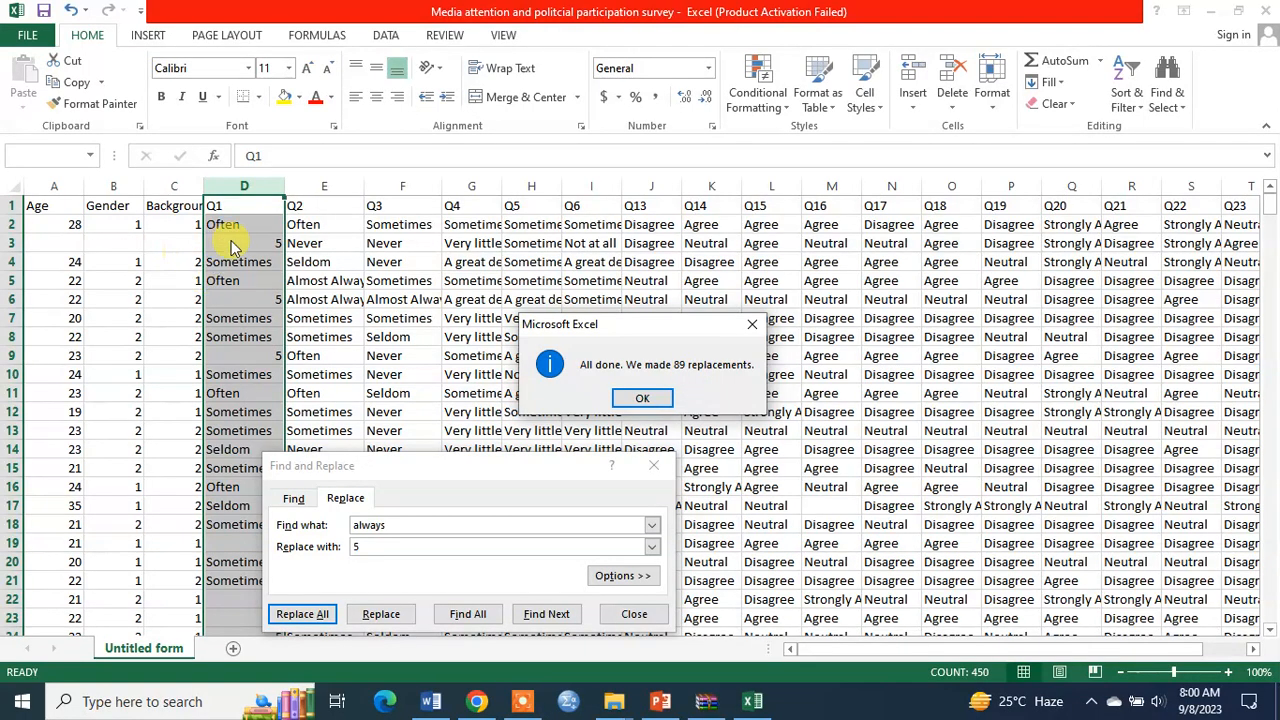
{"action": "left_click", "coordinate": [630, 400]}
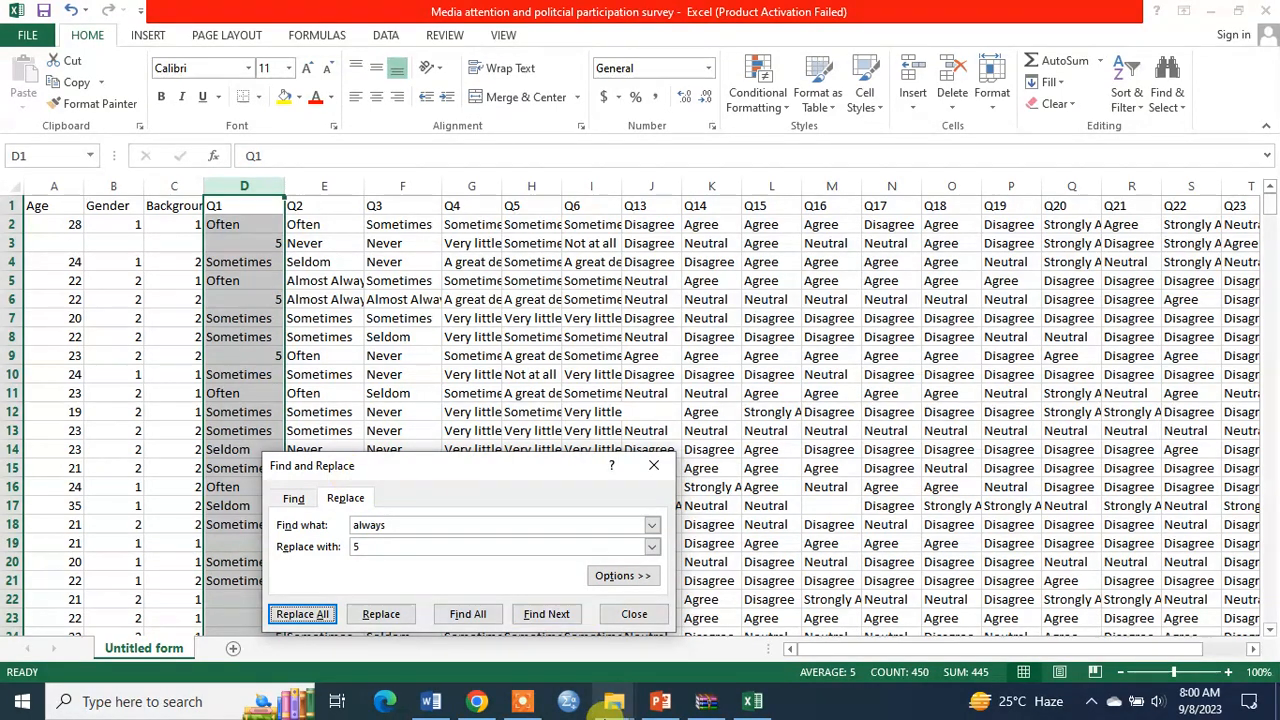
Check the code for "often" in the Word questionnaire, and replace every "often" entry in Excel's Q1 column with 4
{"action": "left_click", "coordinate": [430, 701]}
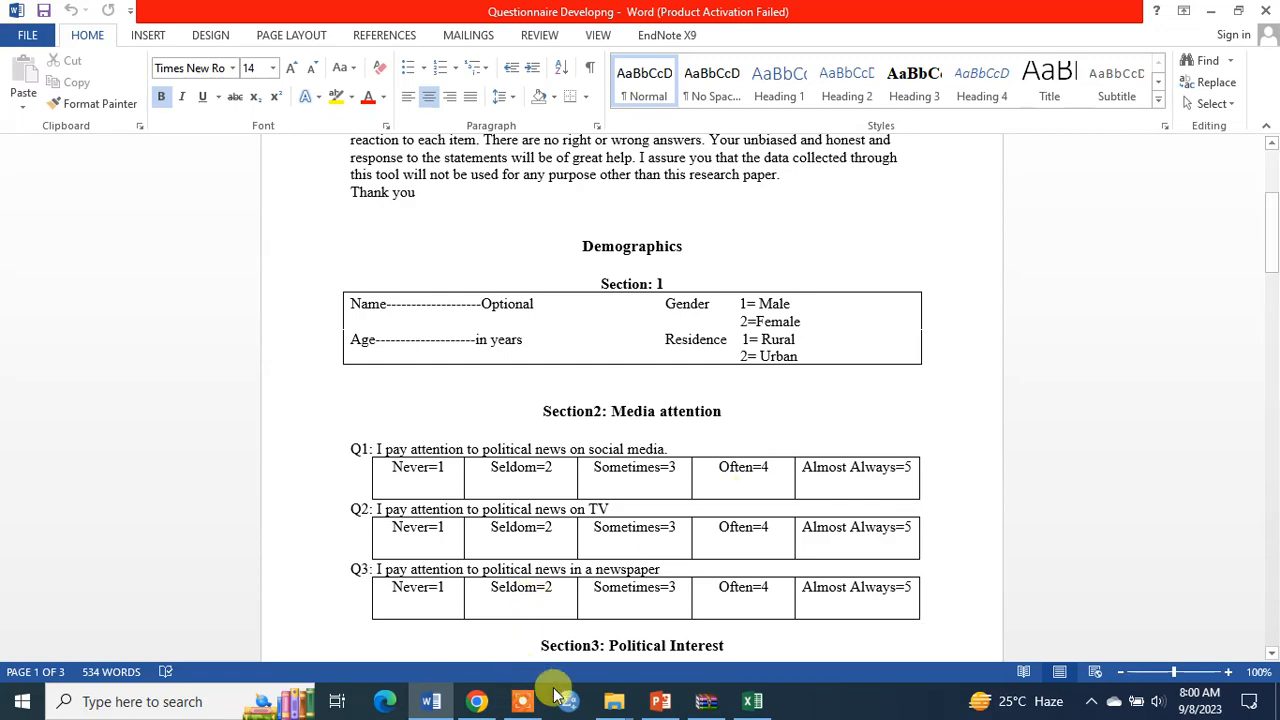
{"action": "left_click", "coordinate": [755, 701]}
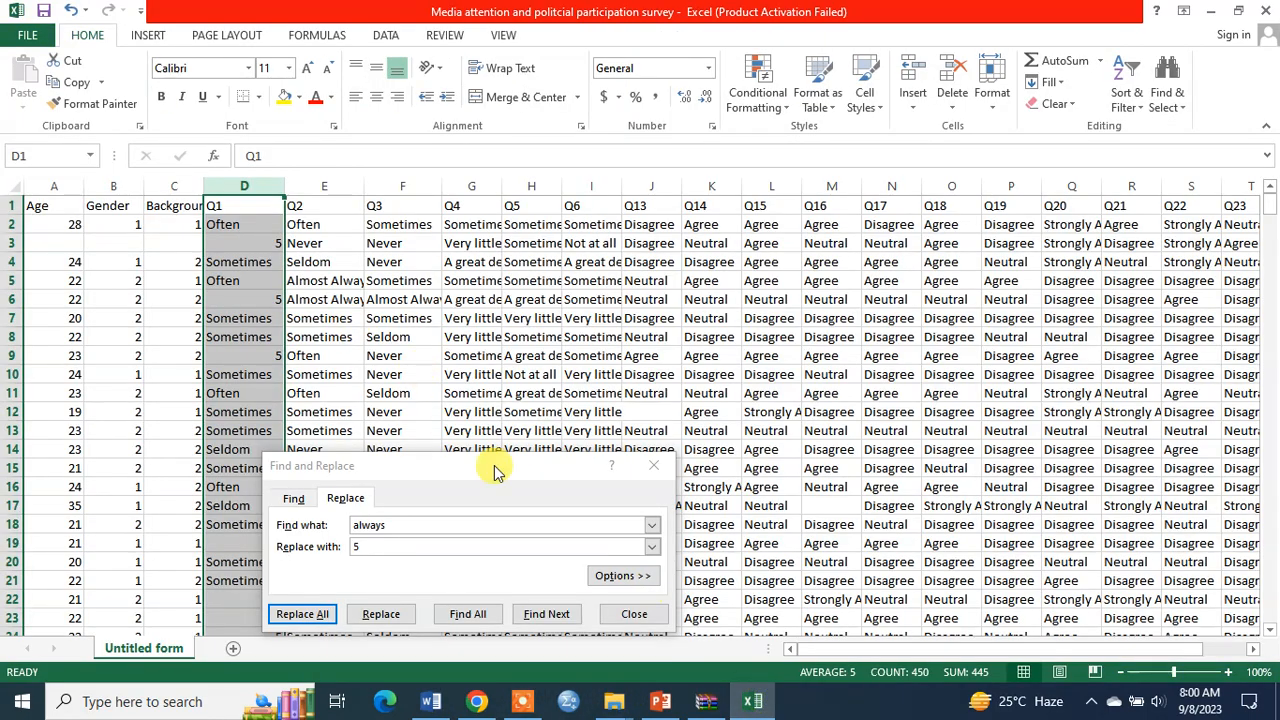
{"action": "left_click", "coordinate": [335, 525]}
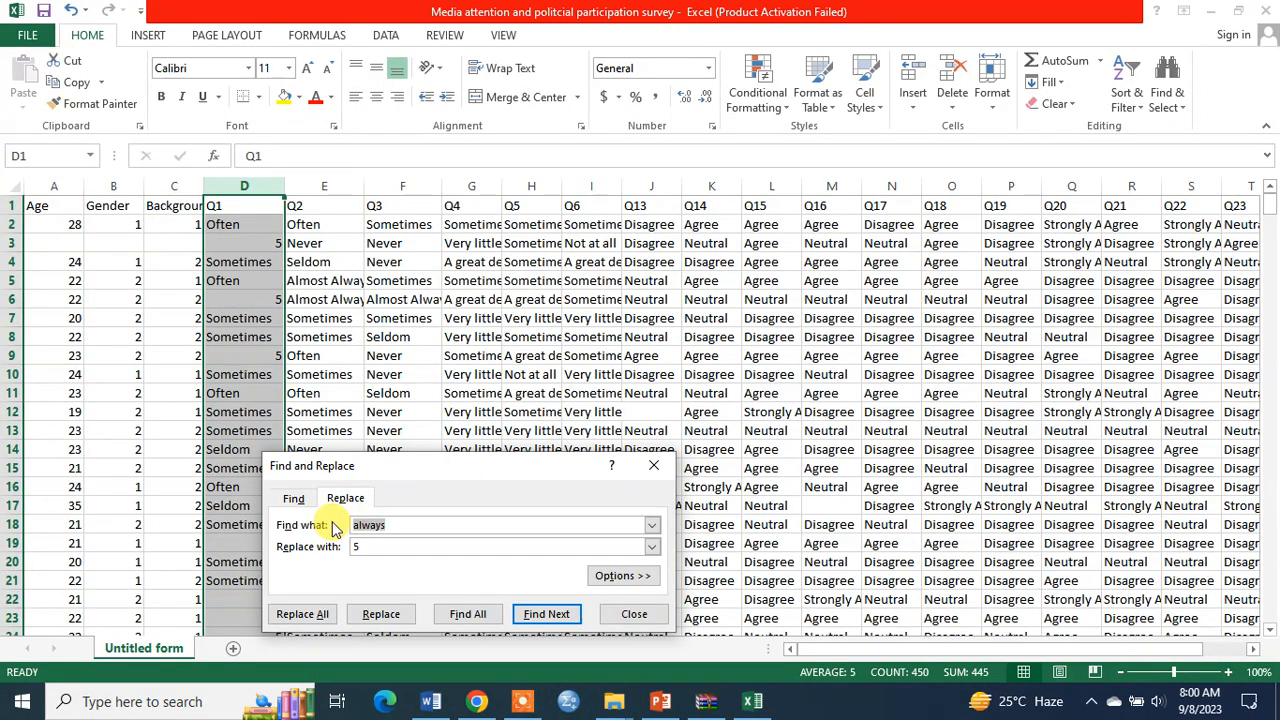
{"action": "type", "text": "often"}
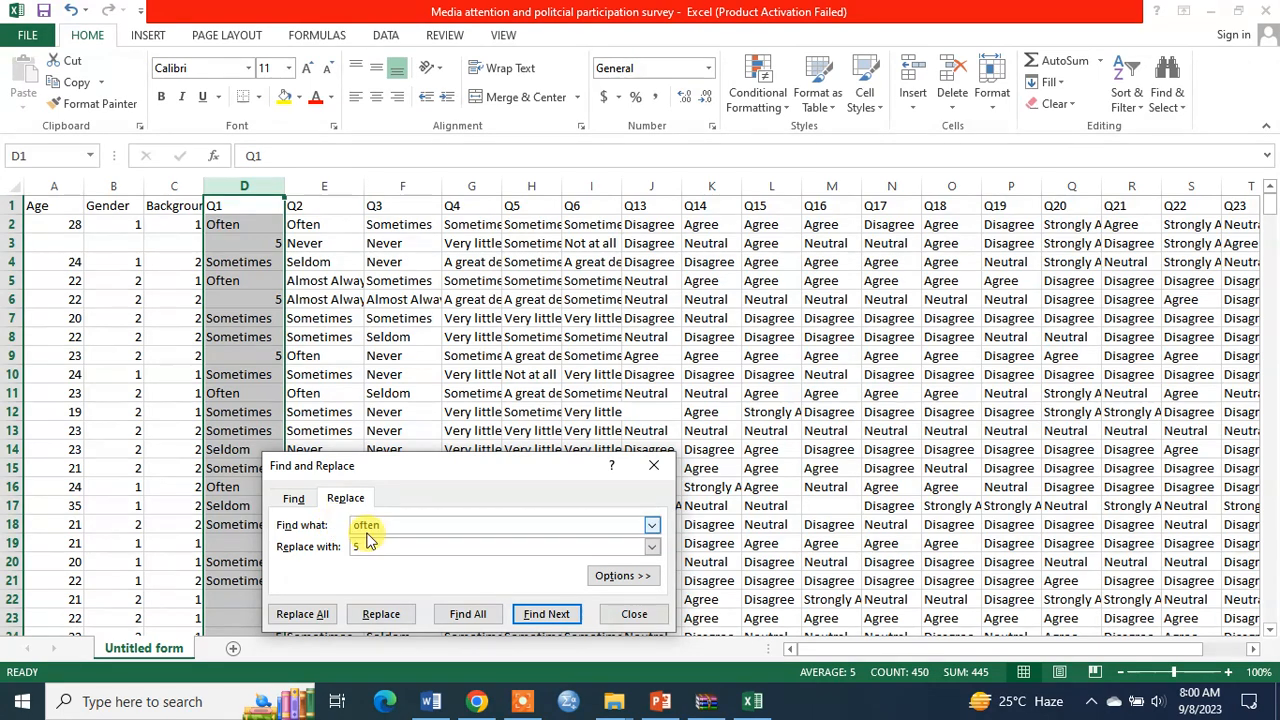
{"action": "left_click_drag", "start_coordinate": [367, 546], "coordinate": [340, 549]}
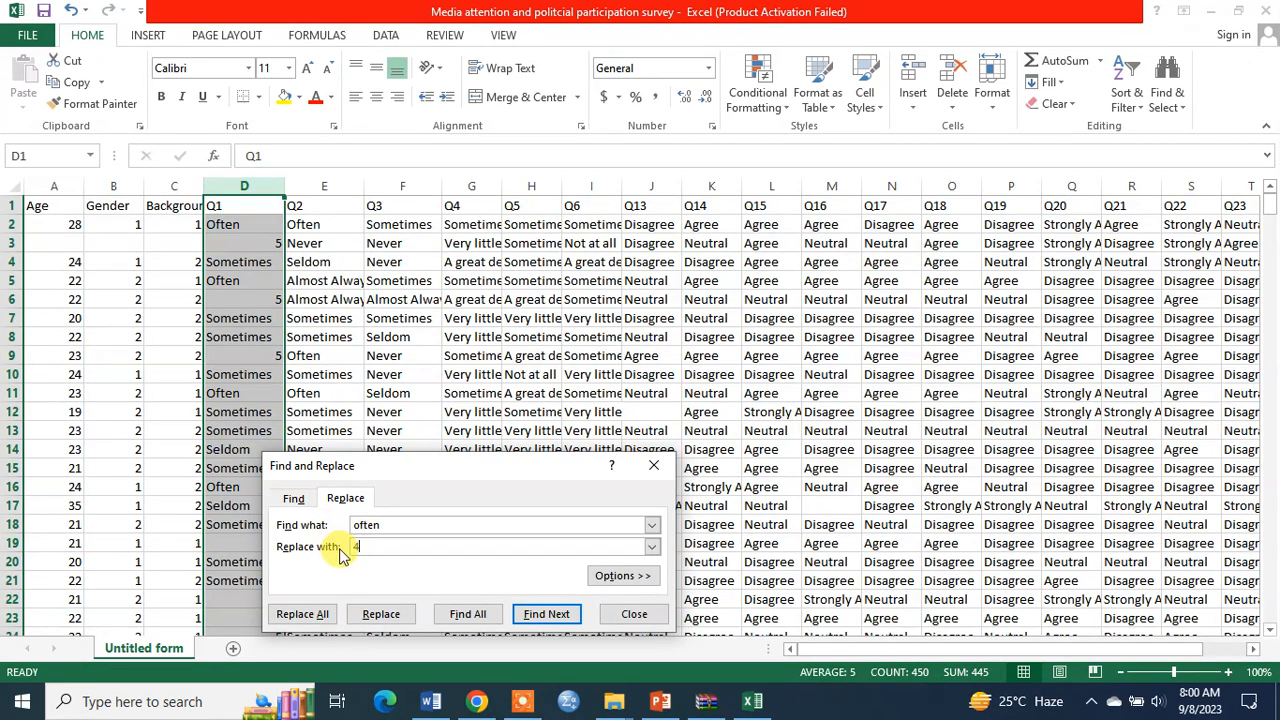
{"action": "left_click", "coordinate": [302, 614]}
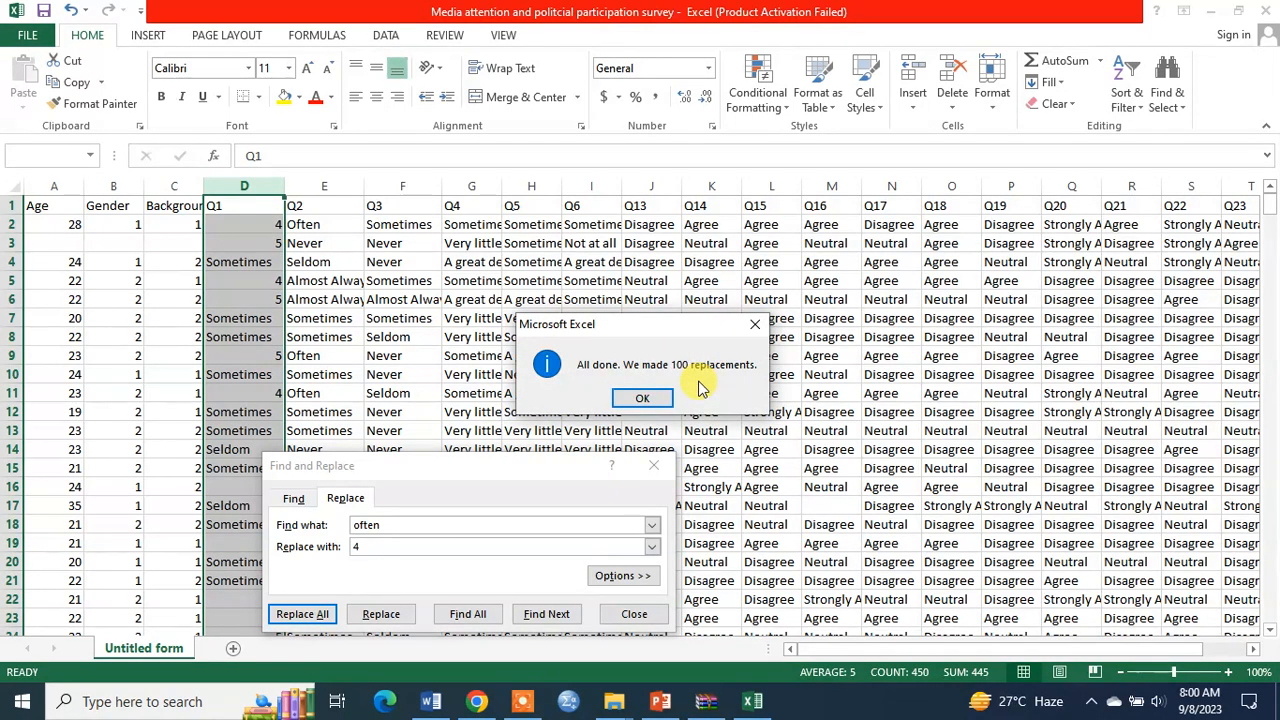
{"action": "left_click", "coordinate": [647, 398]}
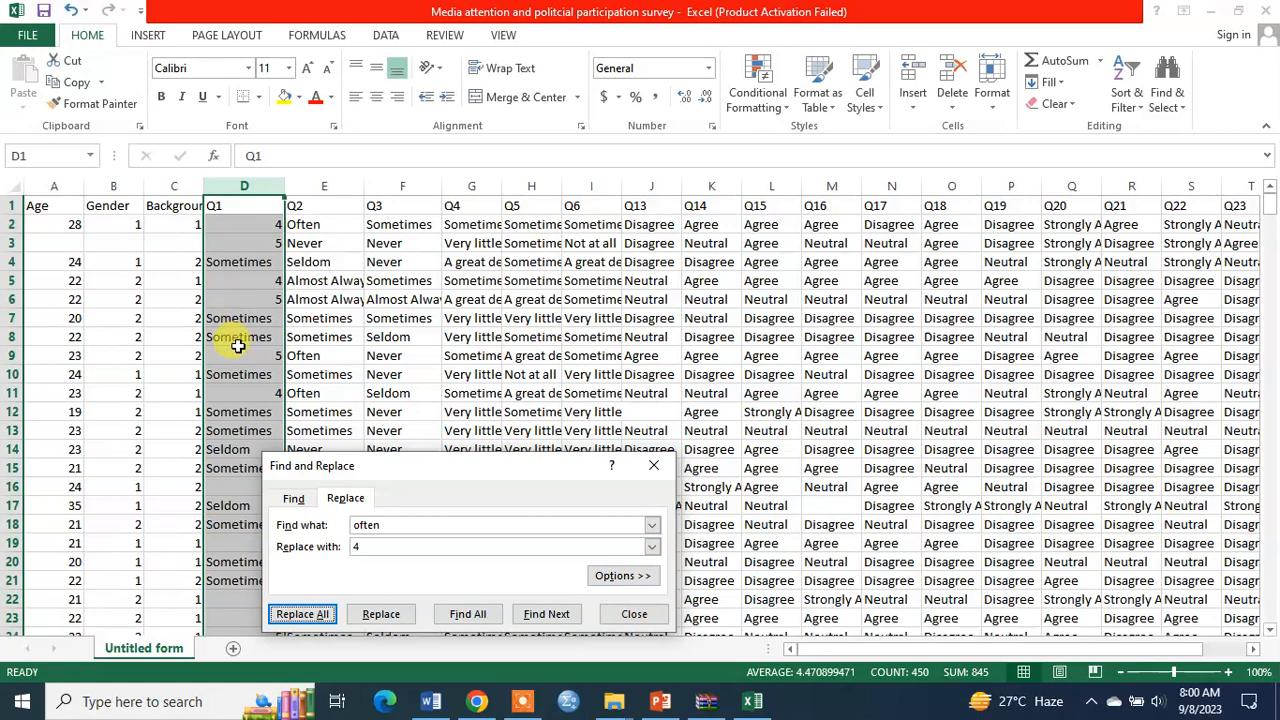
Check the code for "sometimes" in the Word questionnaire, and replace every "sometimes" entry in Excel's Q1 column with 3
{"action": "left_click", "coordinate": [430, 701]}
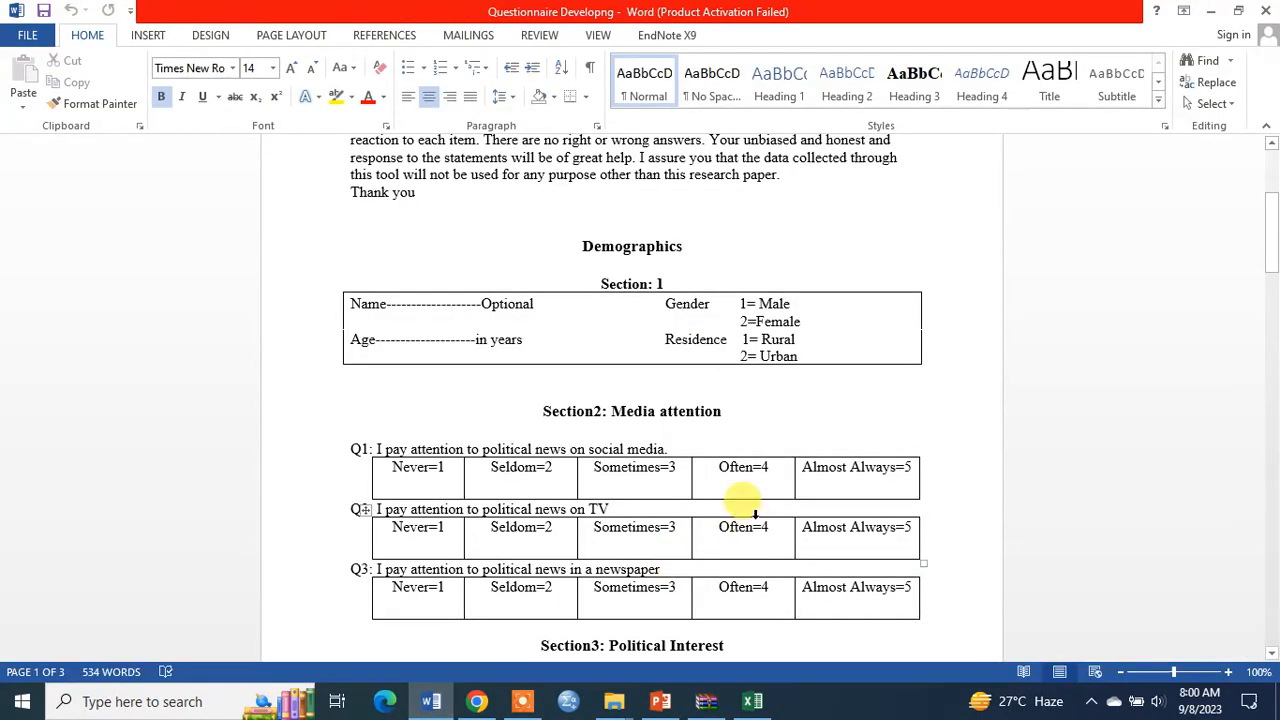
{"action": "left_click", "coordinate": [752, 703]}
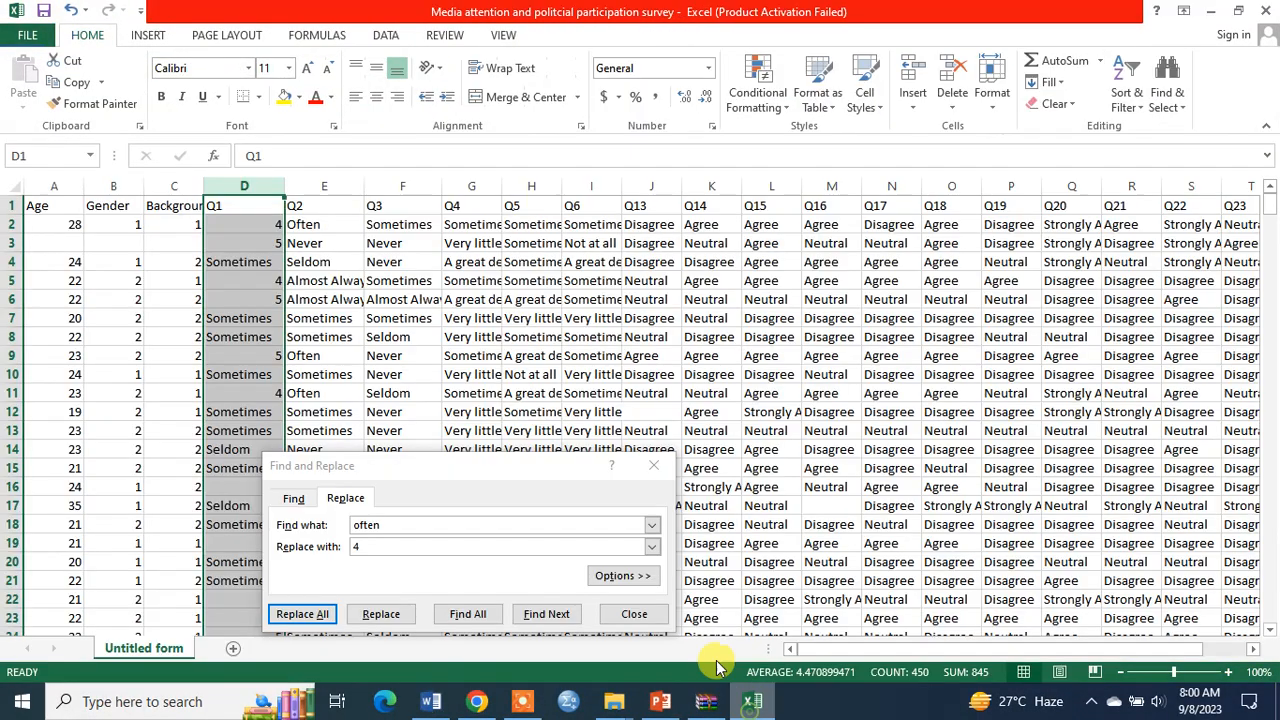
{"action": "double_click", "coordinate": [352, 548]}
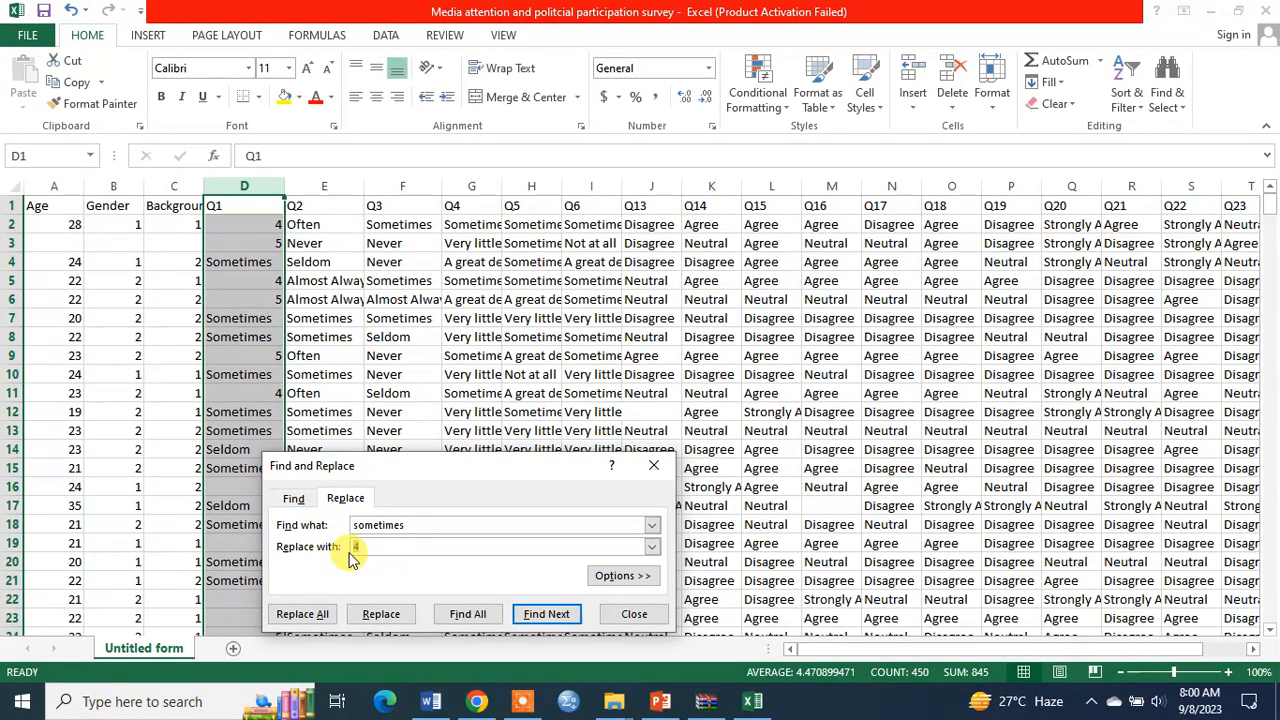
{"action": "type", "text": "3"}
{"action": "left_click", "coordinate": [302, 614]}
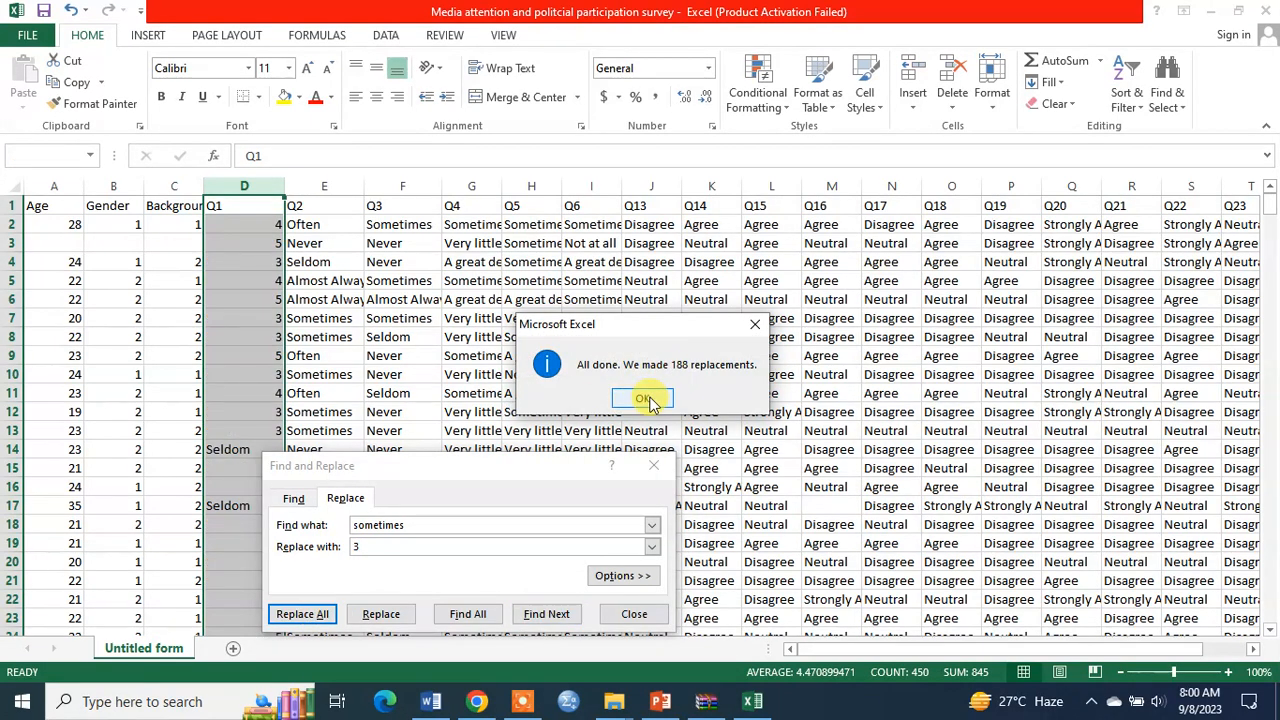
{"action": "left_click", "coordinate": [645, 398]}
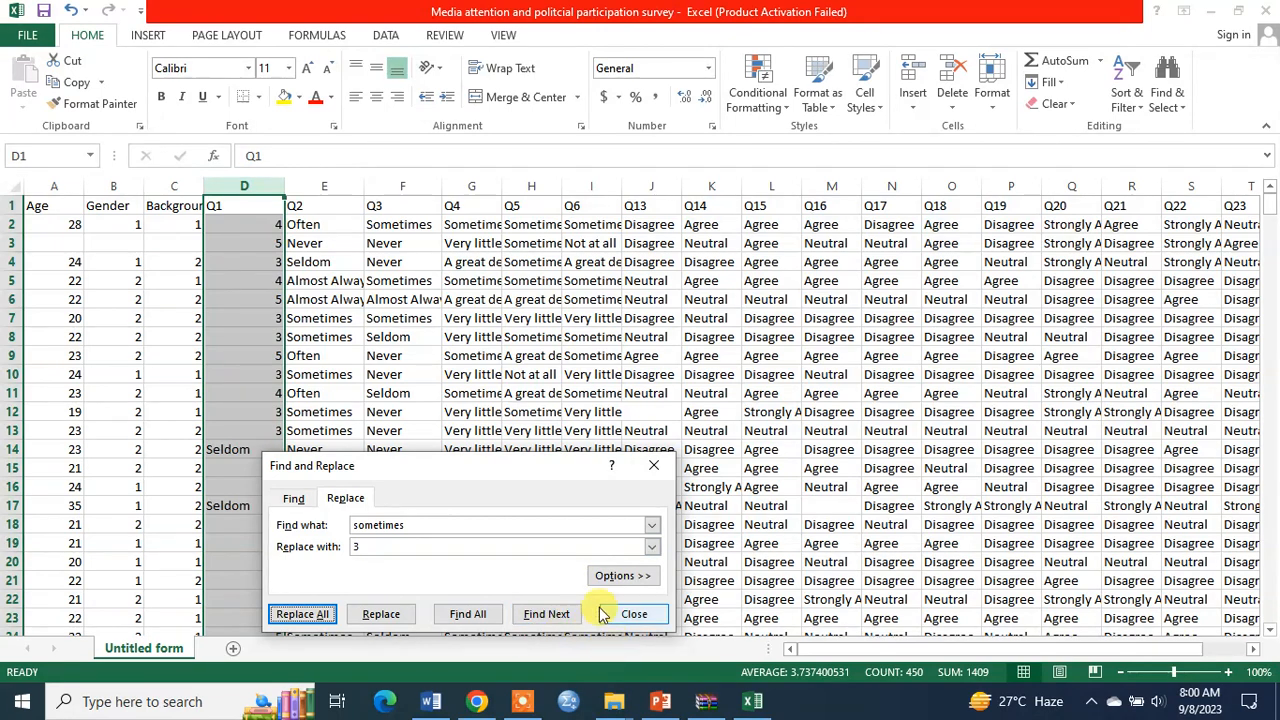
Check the code for "seldom" in the Word questionnaire, and try to replace "seldomes" with 2 in Excel's Q1 column
{"action": "left_click", "coordinate": [430, 701]}
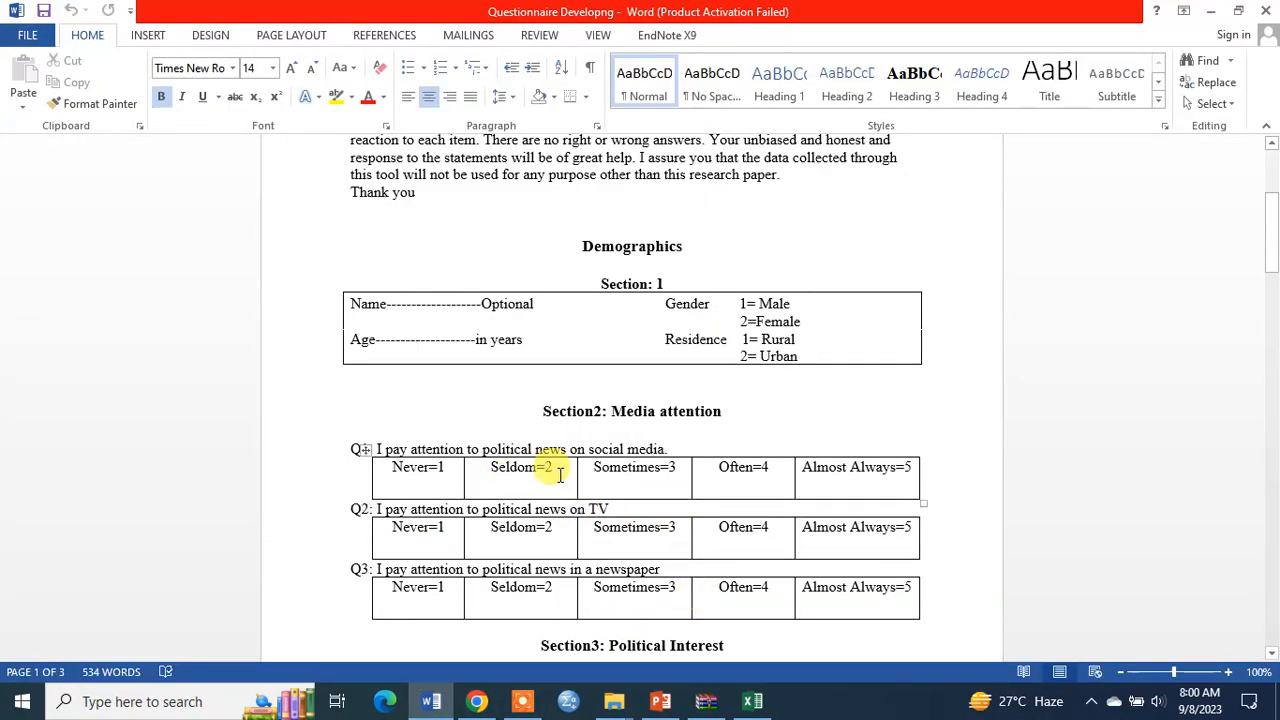
{"action": "left_click", "coordinate": [752, 705]}
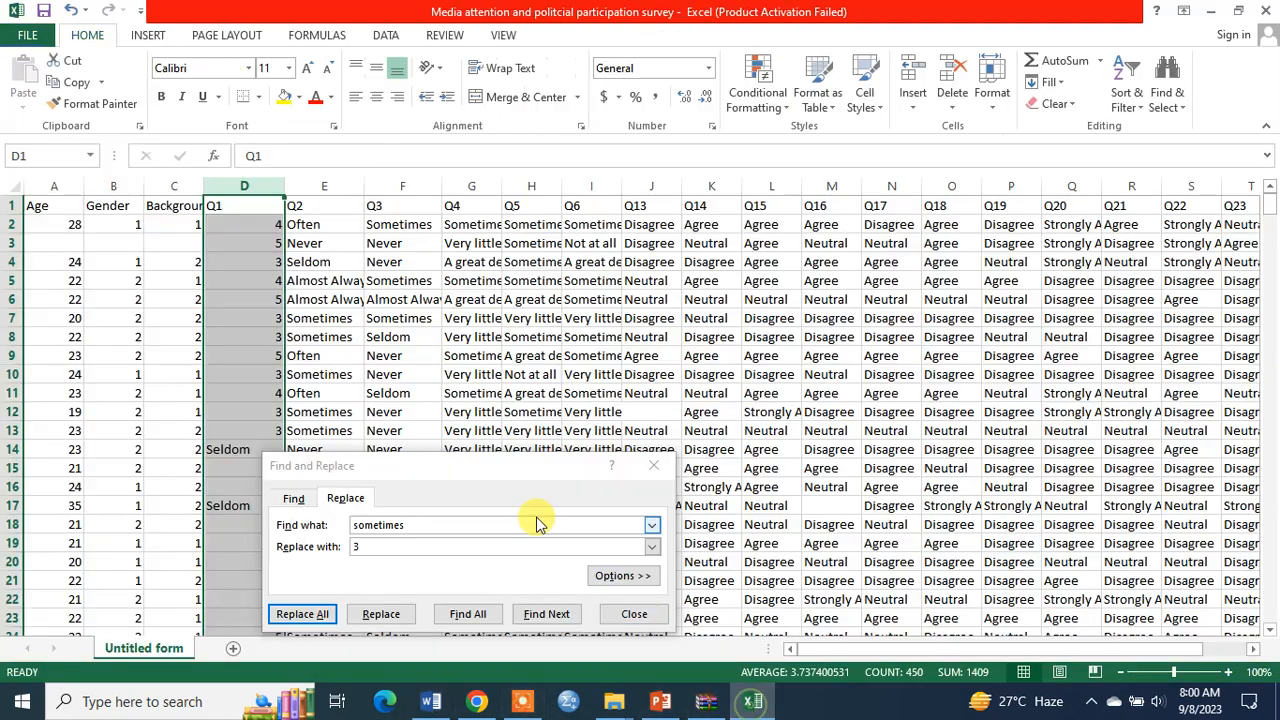
{"action": "double_click", "coordinate": [349, 528]}
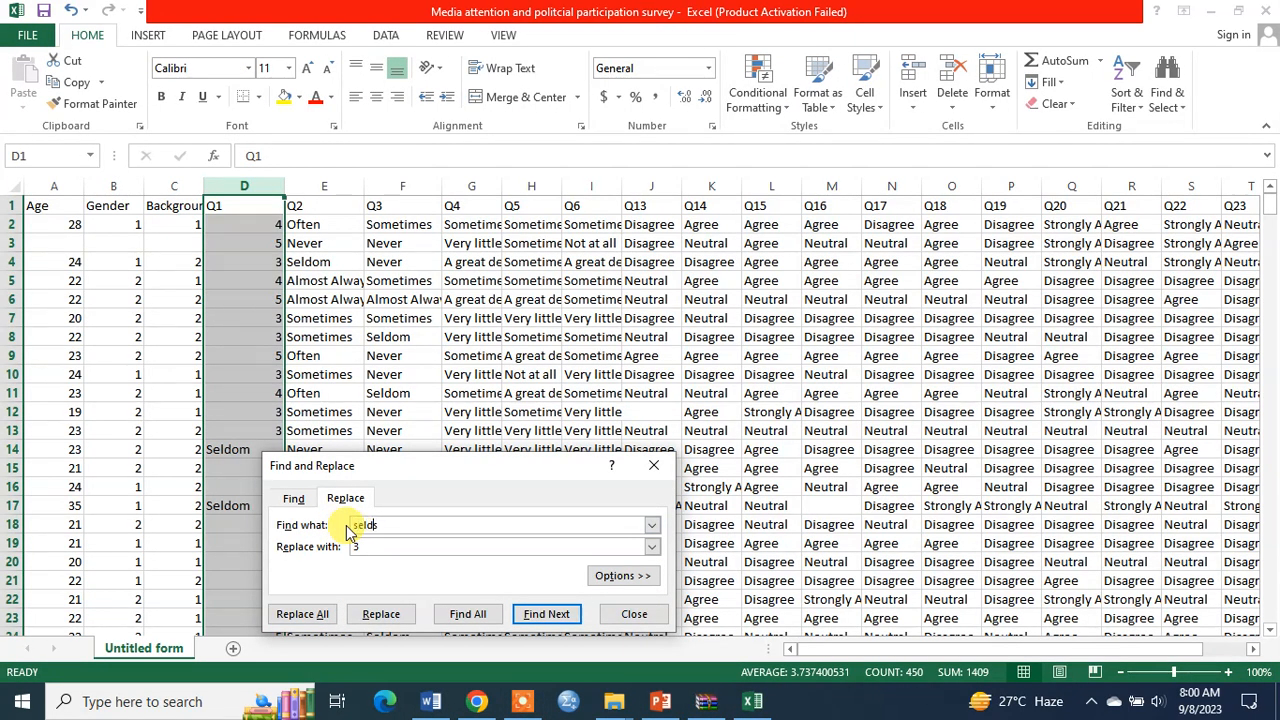
{"action": "type", "text": "seldomes"}
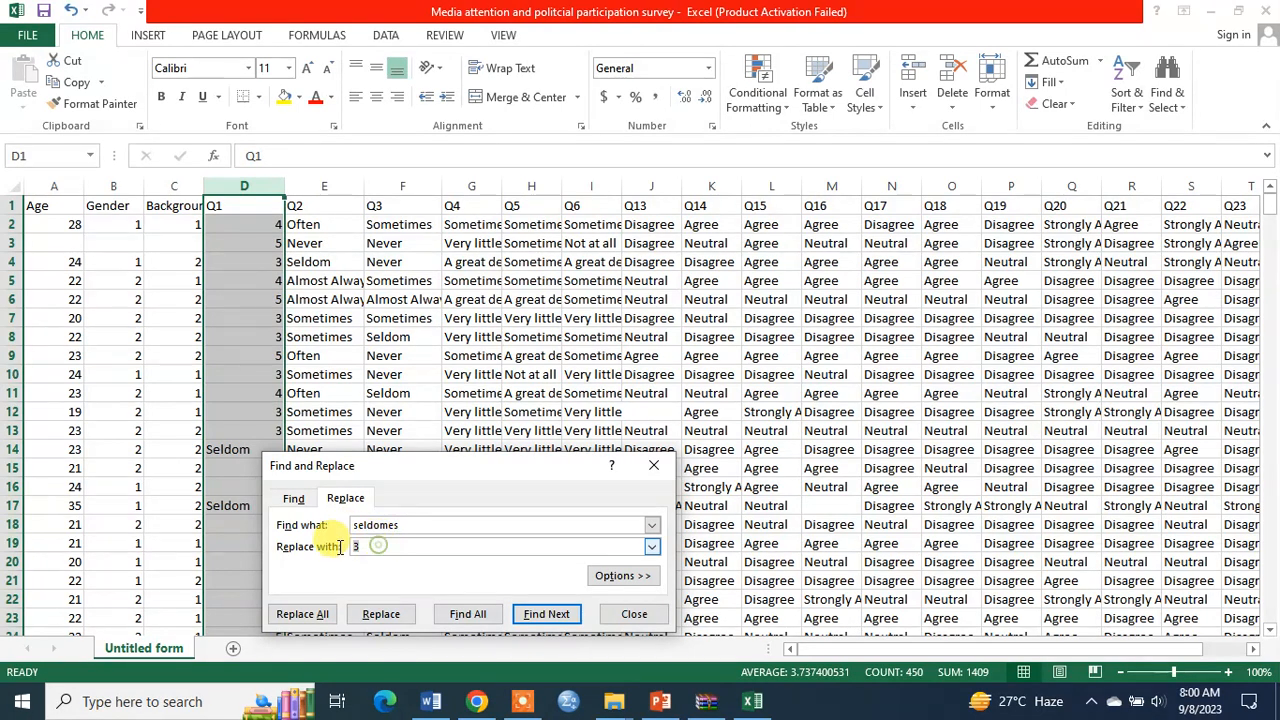
{"action": "double_click", "coordinate": [343, 548]}
{"action": "type", "text": "2"}
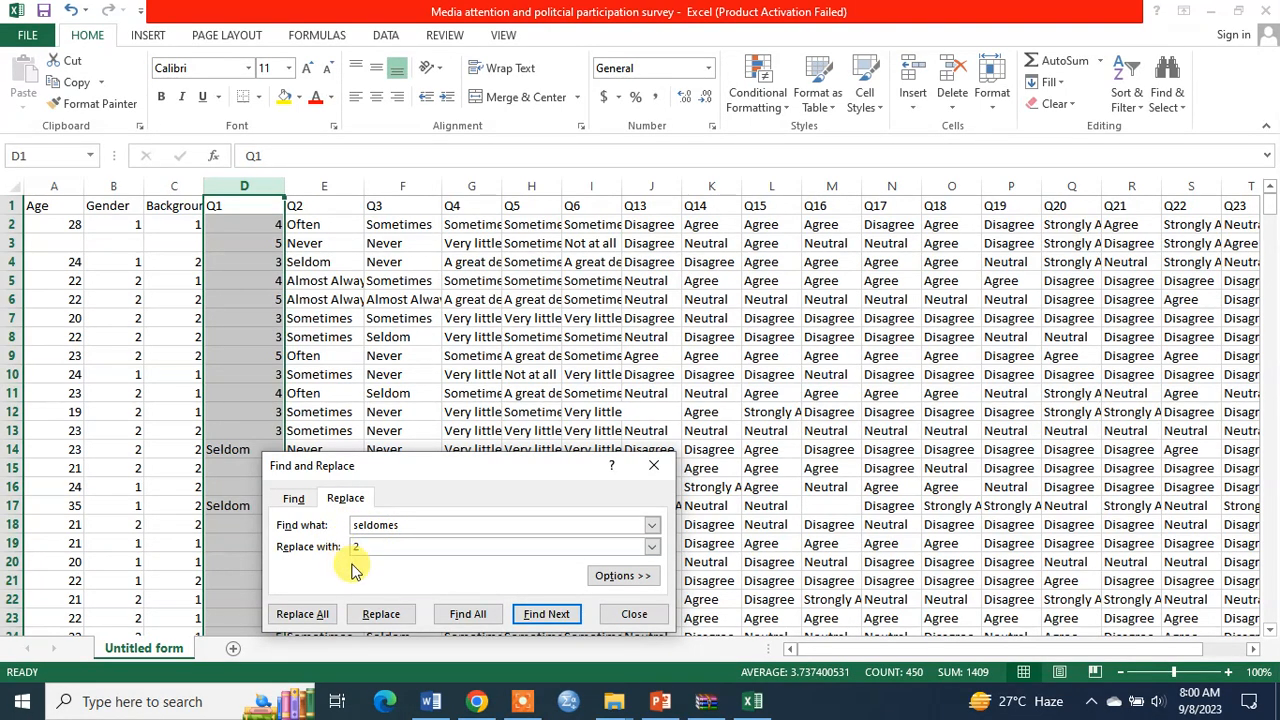
{"action": "left_click", "coordinate": [320, 615]}
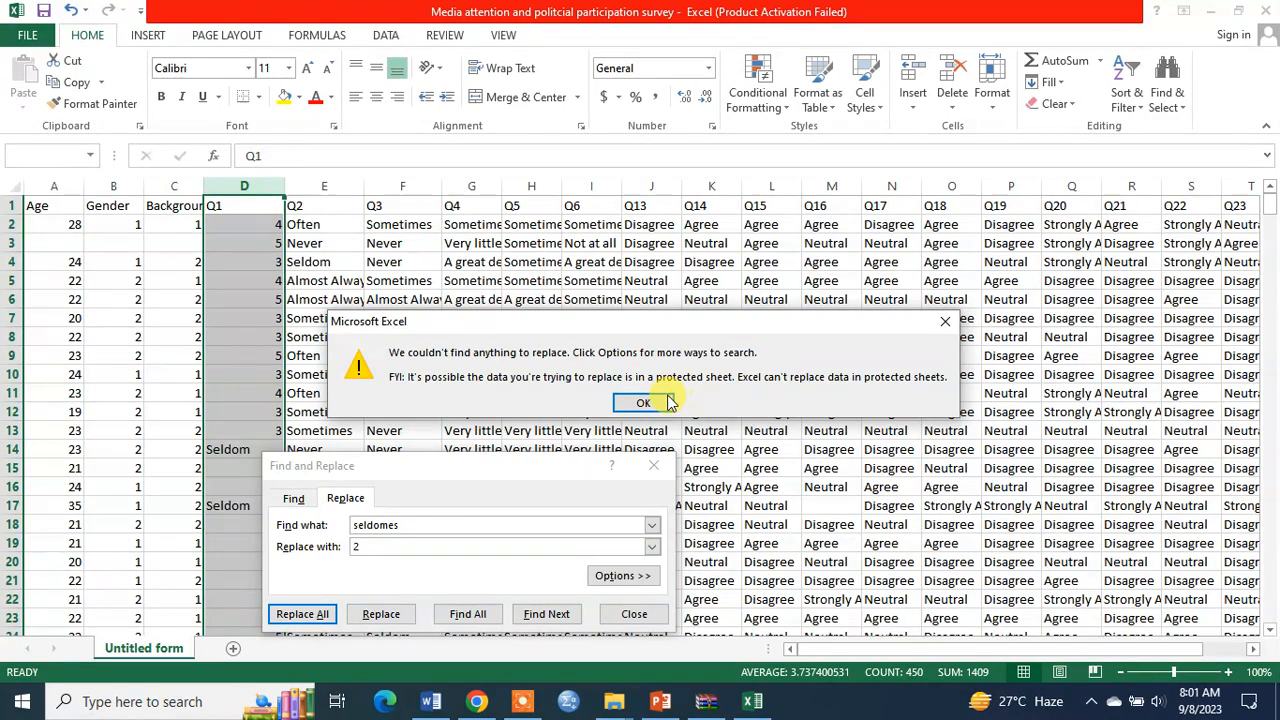
{"action": "left_click", "coordinate": [643, 403]}
Correct the search term to "seldom" and replace every matching entry in the Q1 column with 2
{"action": "left_click", "coordinate": [434, 523]}
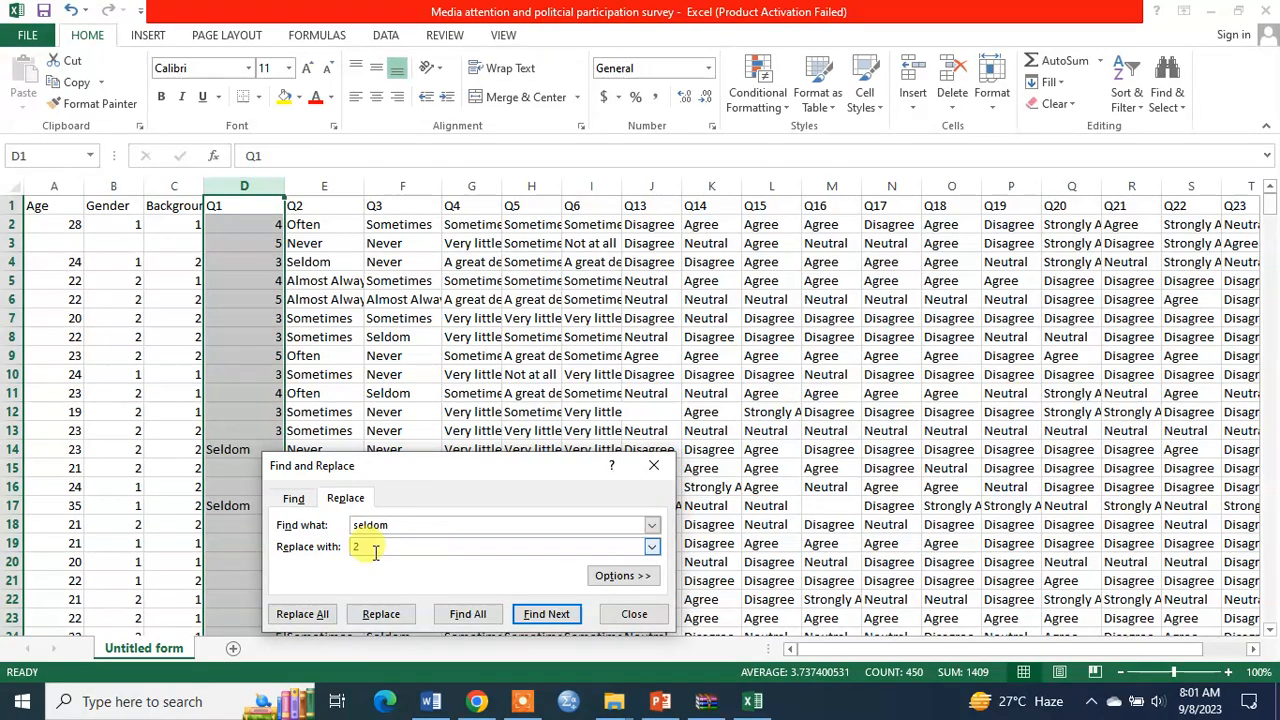
{"action": "left_click", "coordinate": [303, 614]}
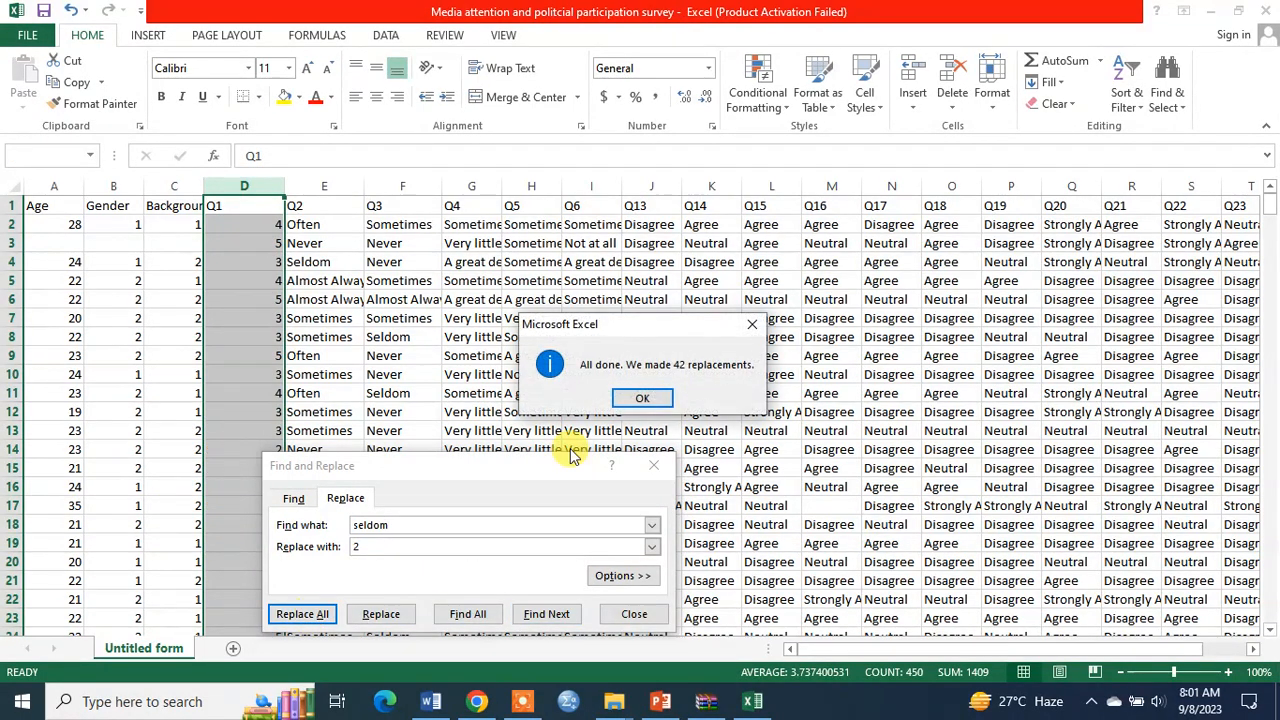
{"action": "left_click", "coordinate": [645, 399]}
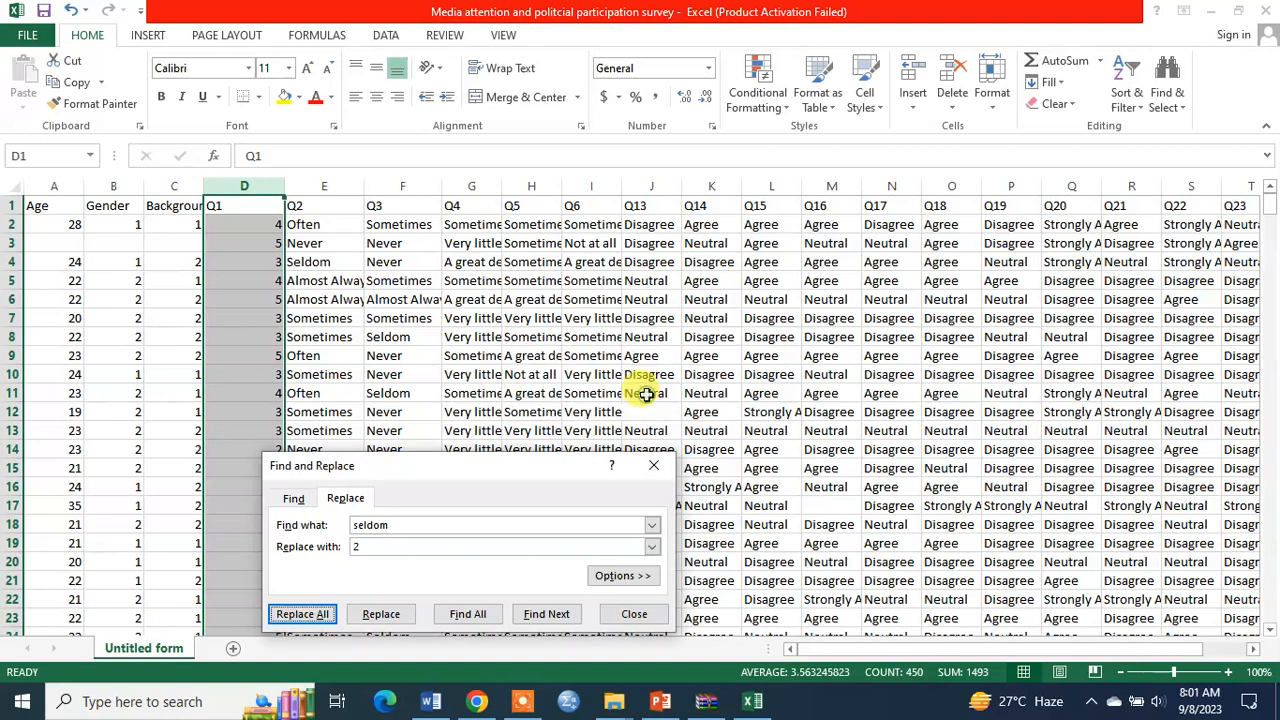
Replace every "never" entry in the Q1 column with 1, and look through the column for remaining text answers
{"action": "left_click_drag", "start_coordinate": [396, 522], "coordinate": [345, 525]}
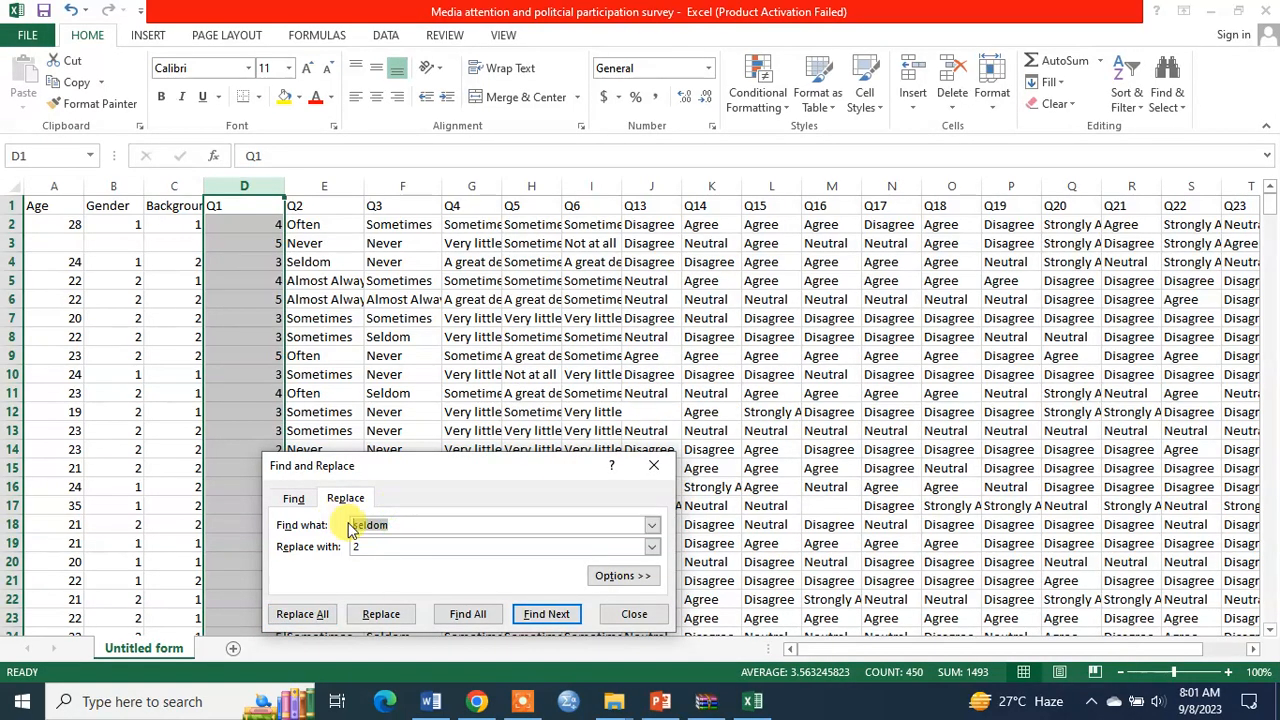
{"action": "double_click", "coordinate": [358, 546]}
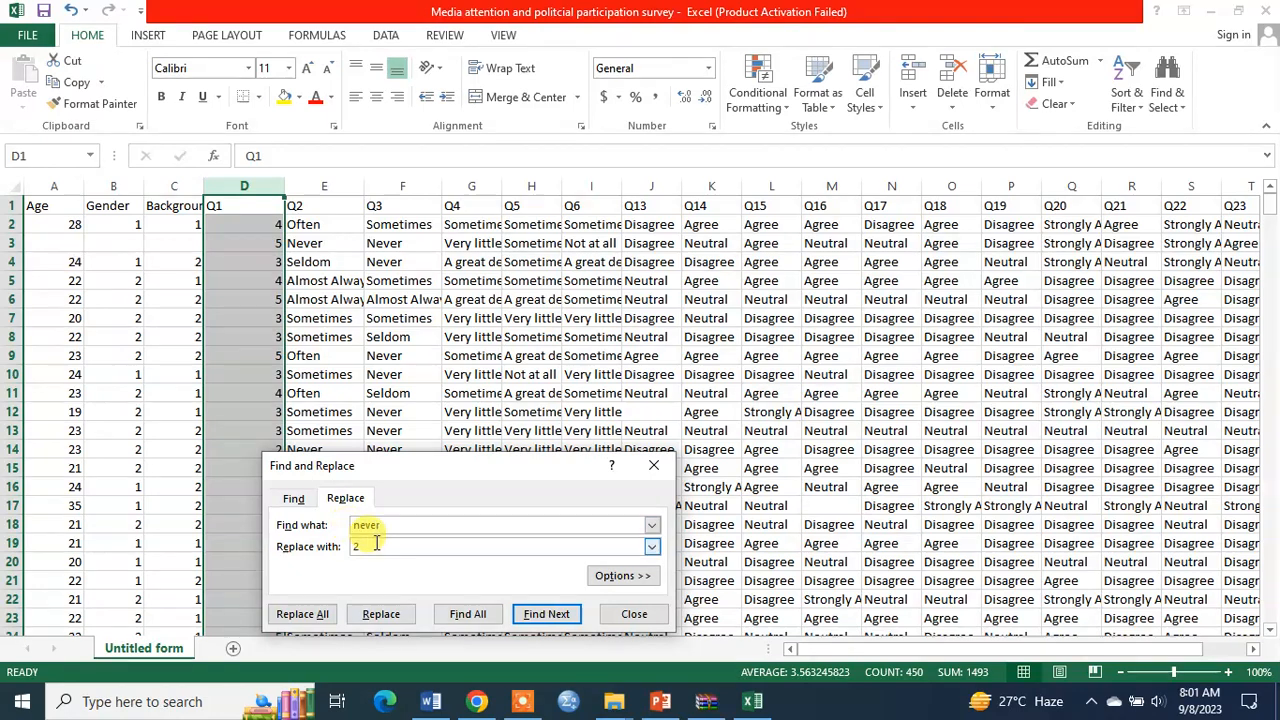
{"action": "type", "text": "1"}
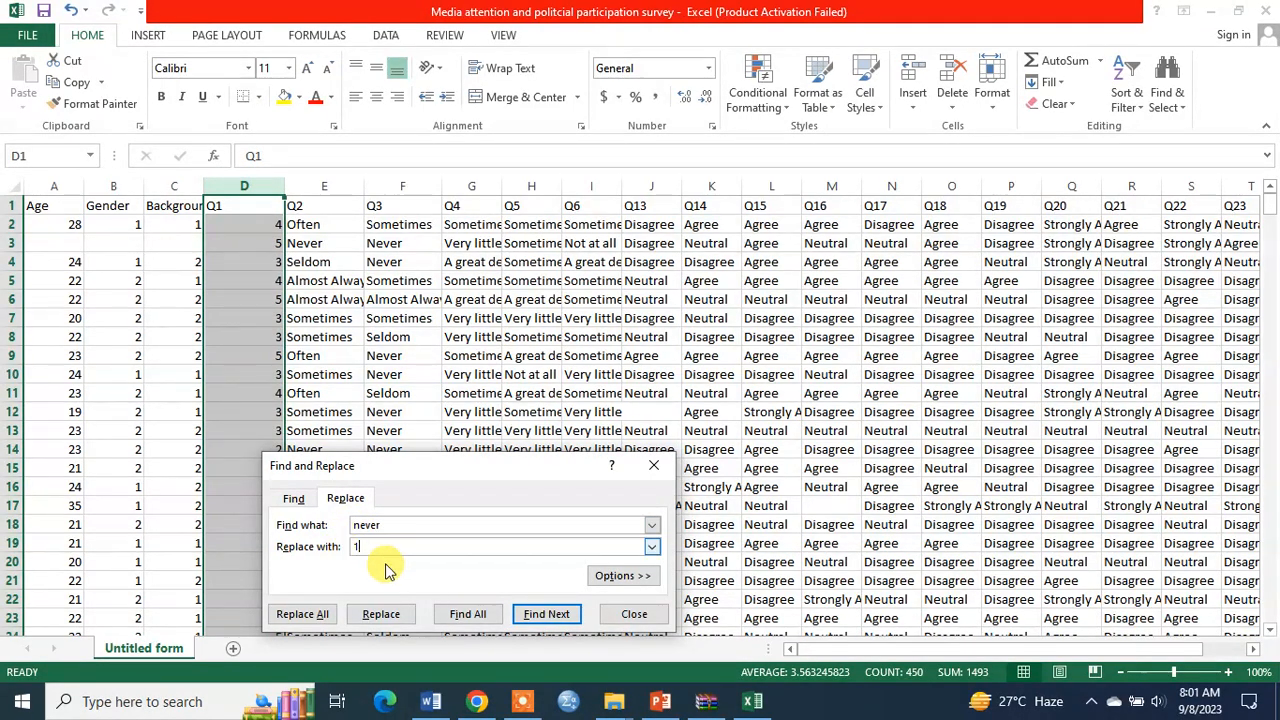
{"action": "left_click", "coordinate": [330, 613]}
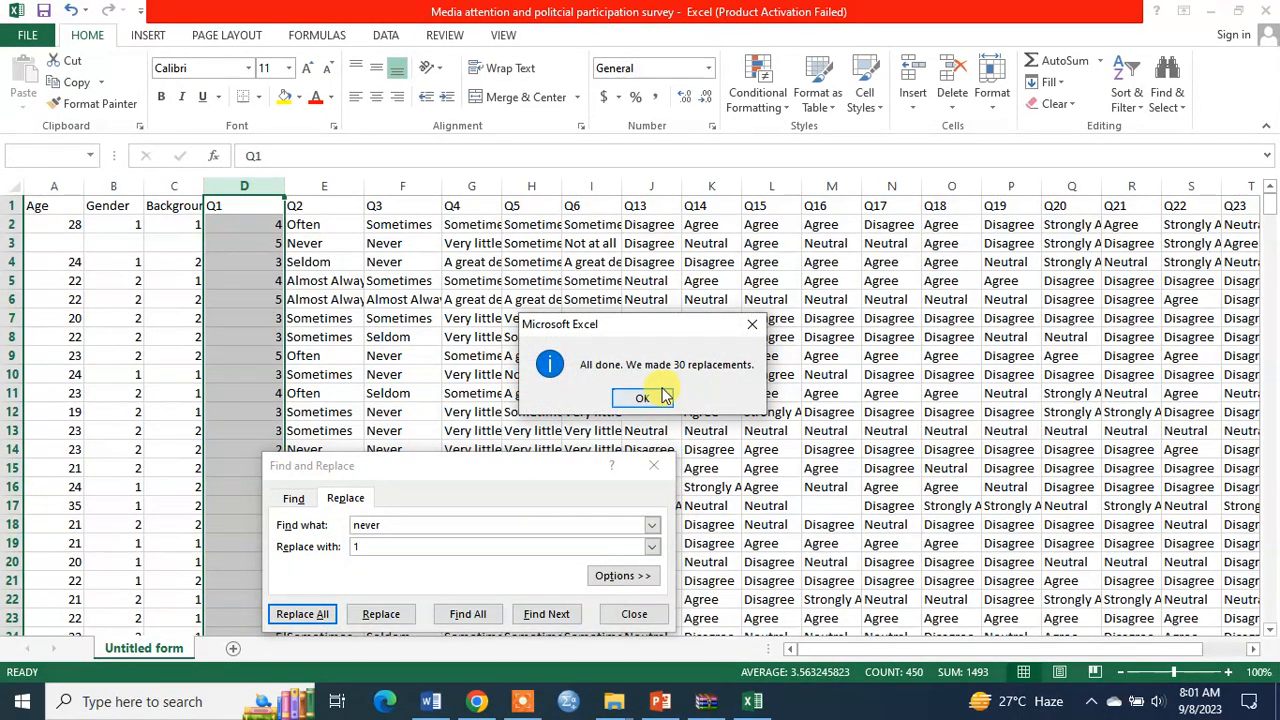
{"action": "left_click", "coordinate": [641, 399]}
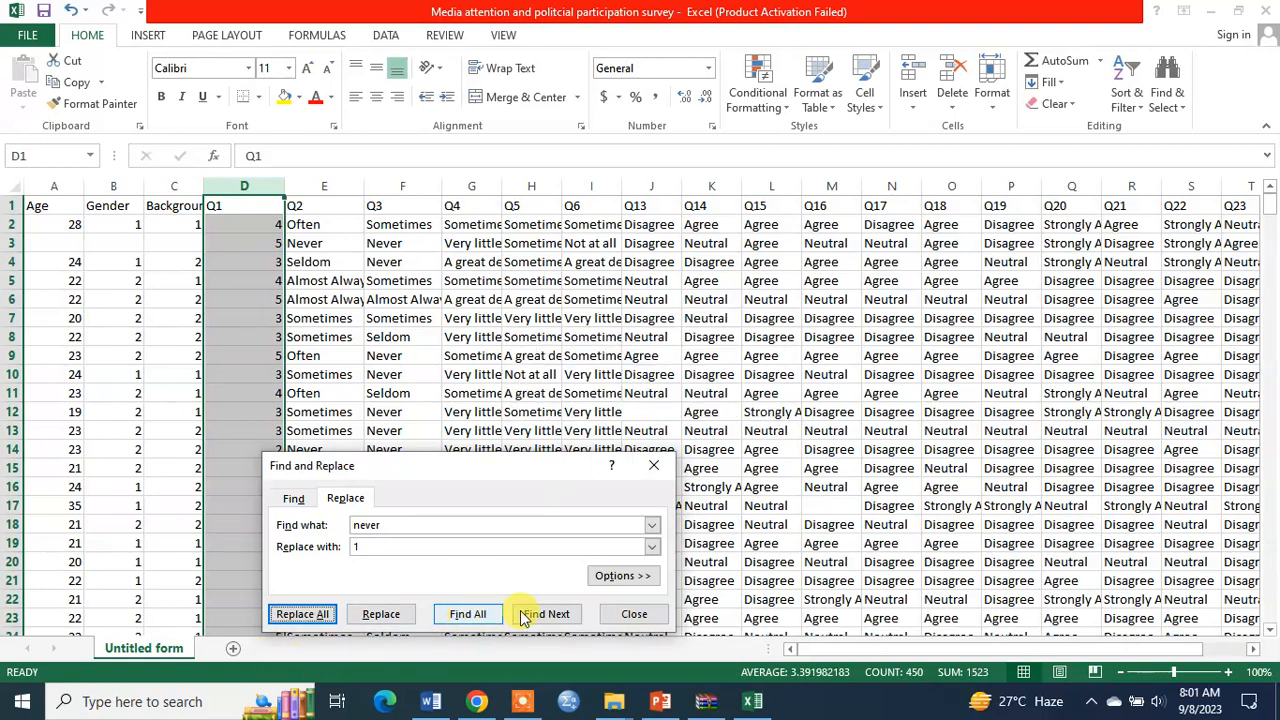
{"action": "left_click", "coordinate": [630, 614]}
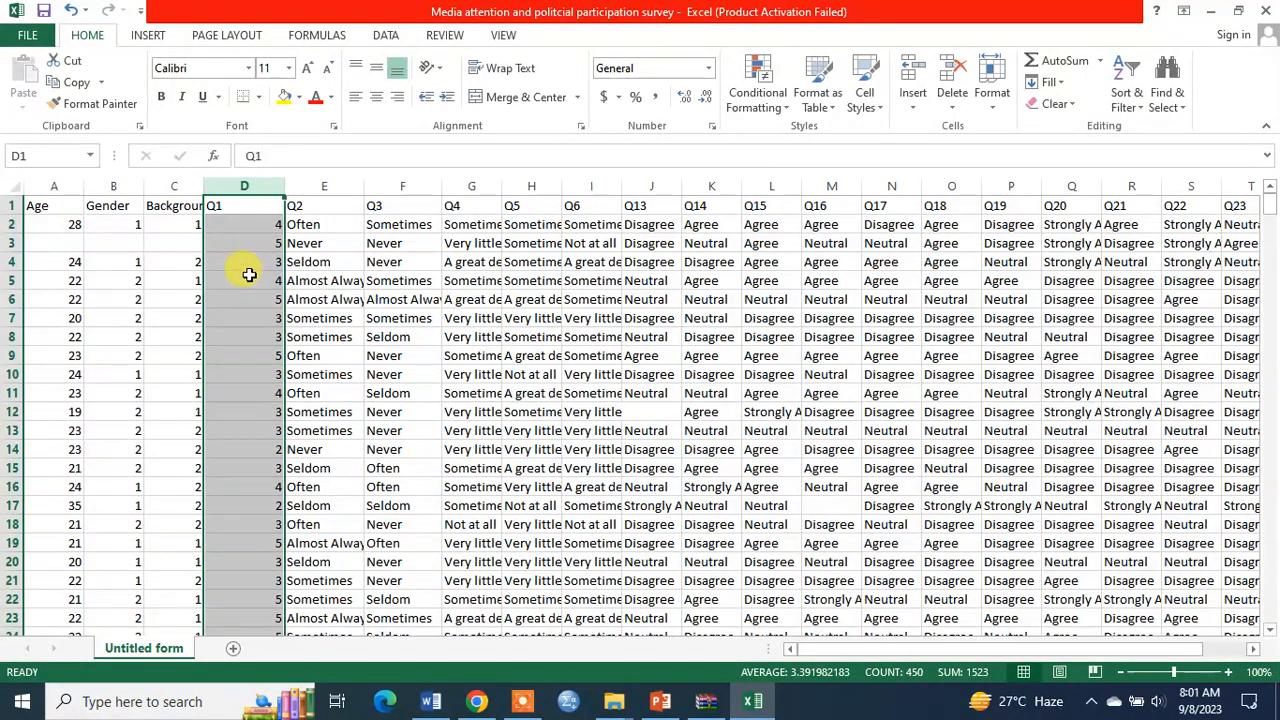
{"action": "scroll", "coordinate": [260, 410], "scroll_direction": "down", "scroll_amount": 11}
{"action": "scroll", "coordinate": [252, 426], "scroll_direction": "down", "scroll_amount": 20}
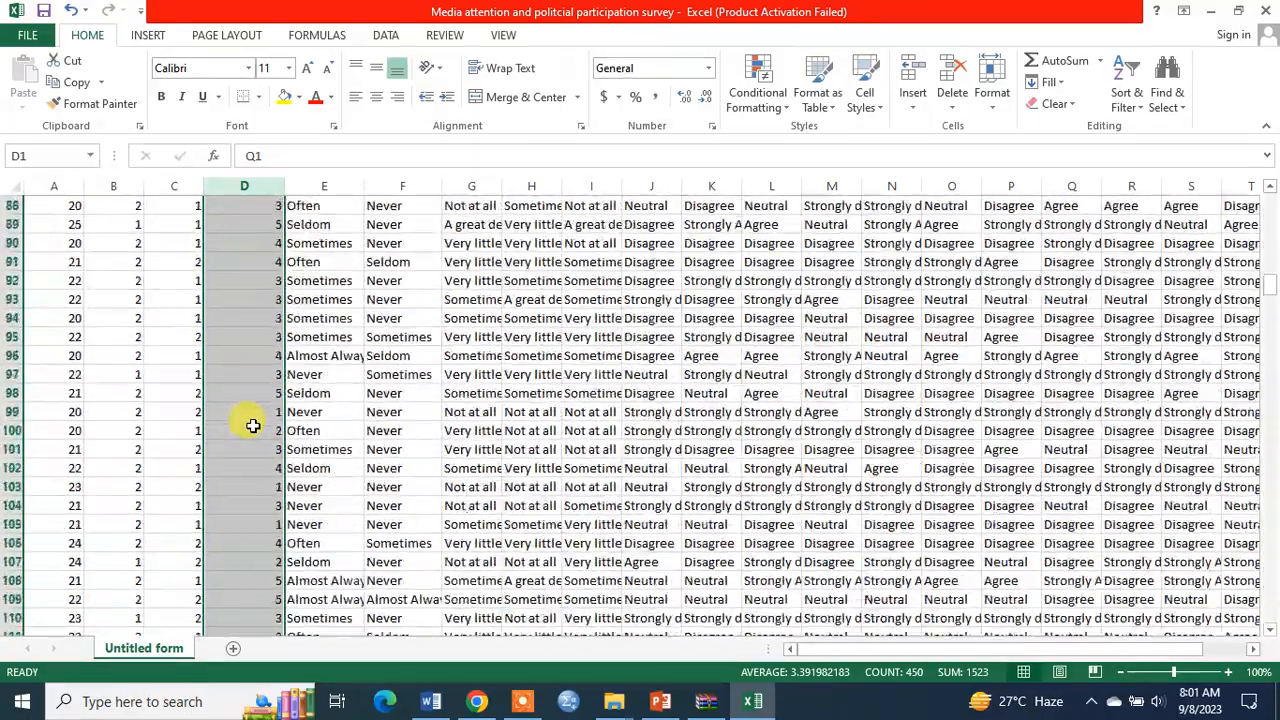
{"action": "scroll", "coordinate": [252, 426], "scroll_direction": "down", "scroll_amount": 20}
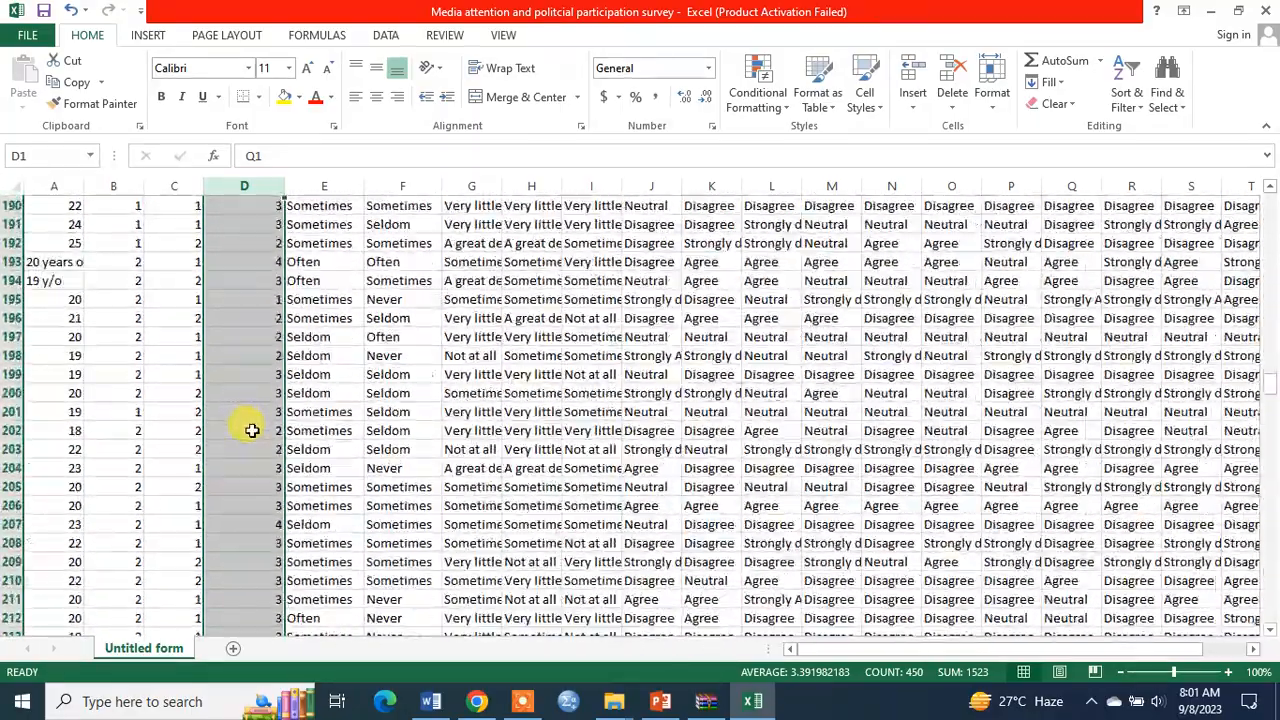
{"action": "scroll", "coordinate": [250, 438], "scroll_direction": "up", "scroll_amount": 20}
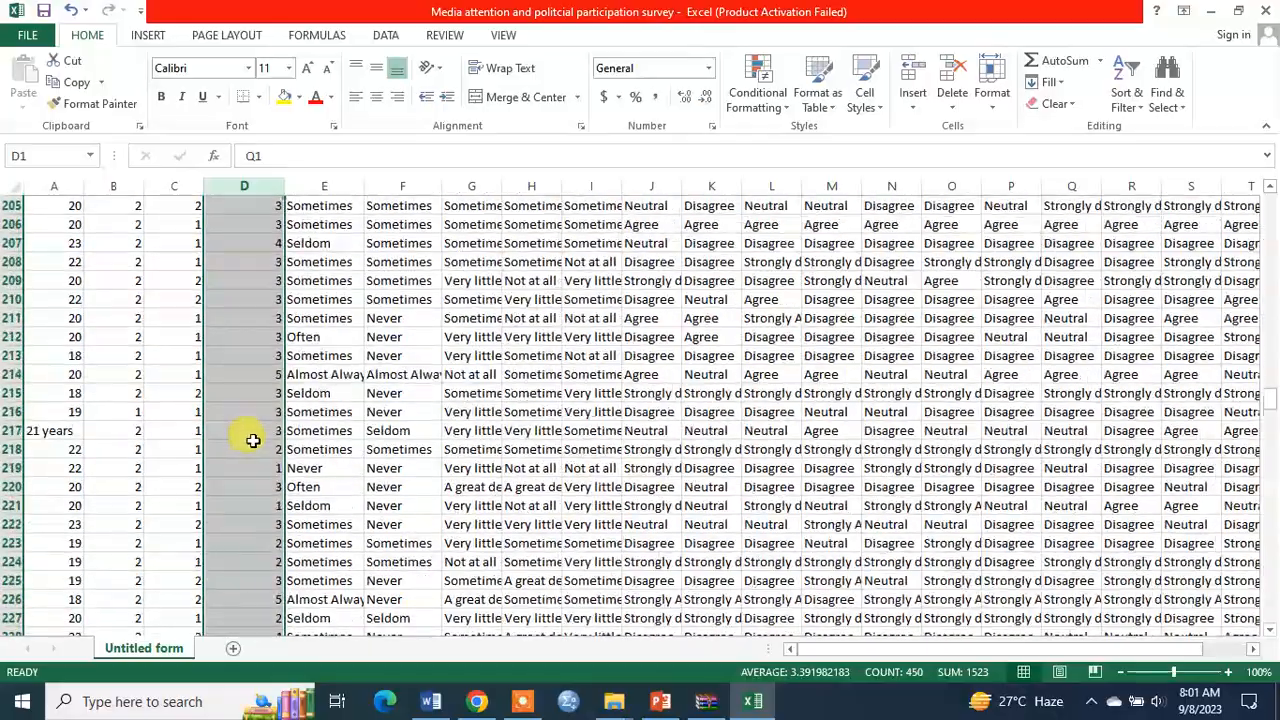
{"action": "scroll", "coordinate": [252, 441], "scroll_direction": "up", "scroll_amount": 20}
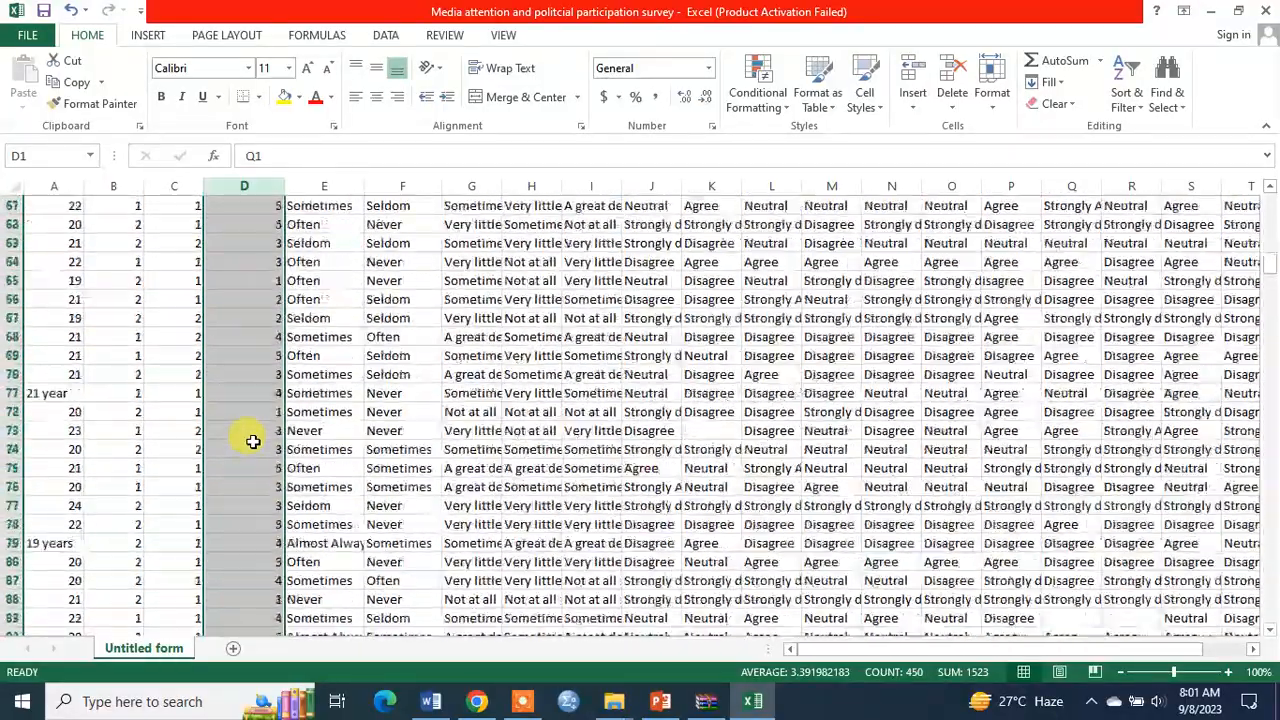
{"action": "scroll", "coordinate": [252, 441], "scroll_direction": "up", "scroll_amount": 1}
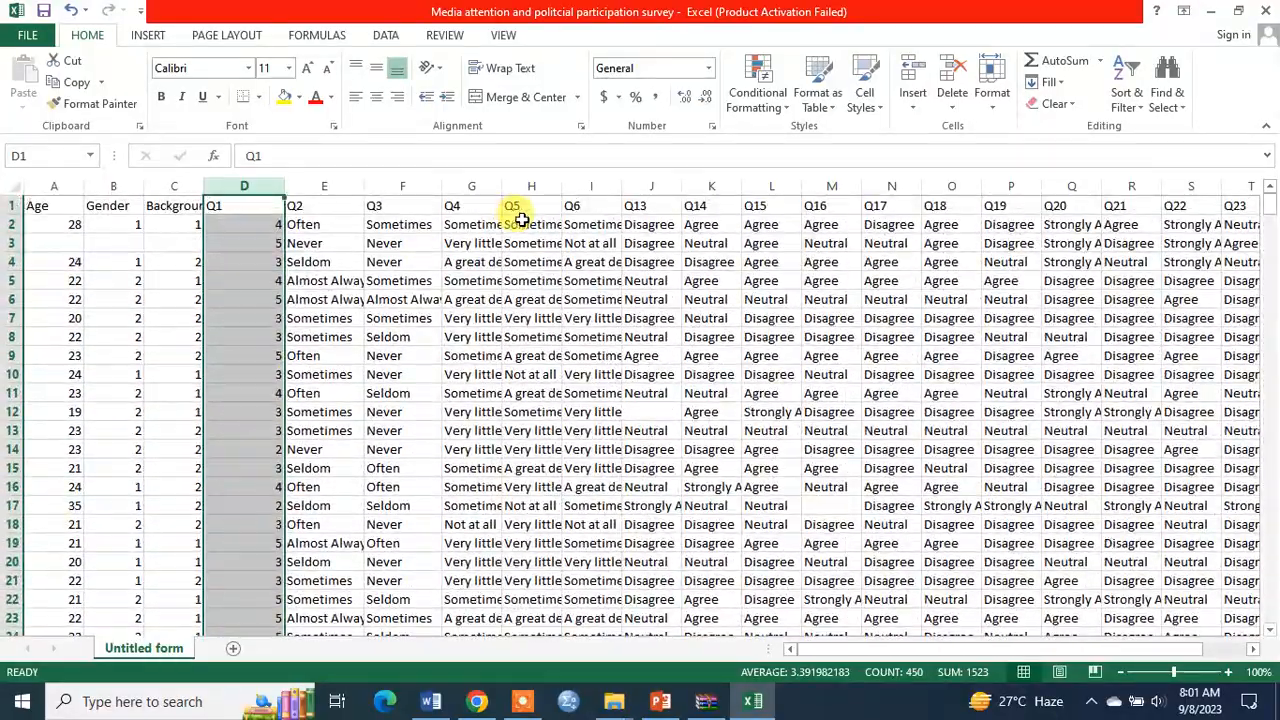
Select the whole Q2 column and replace every "never" entry in it with the code 1
{"action": "left_click", "coordinate": [313, 201]}
{"action": "left_click", "coordinate": [323, 242]}
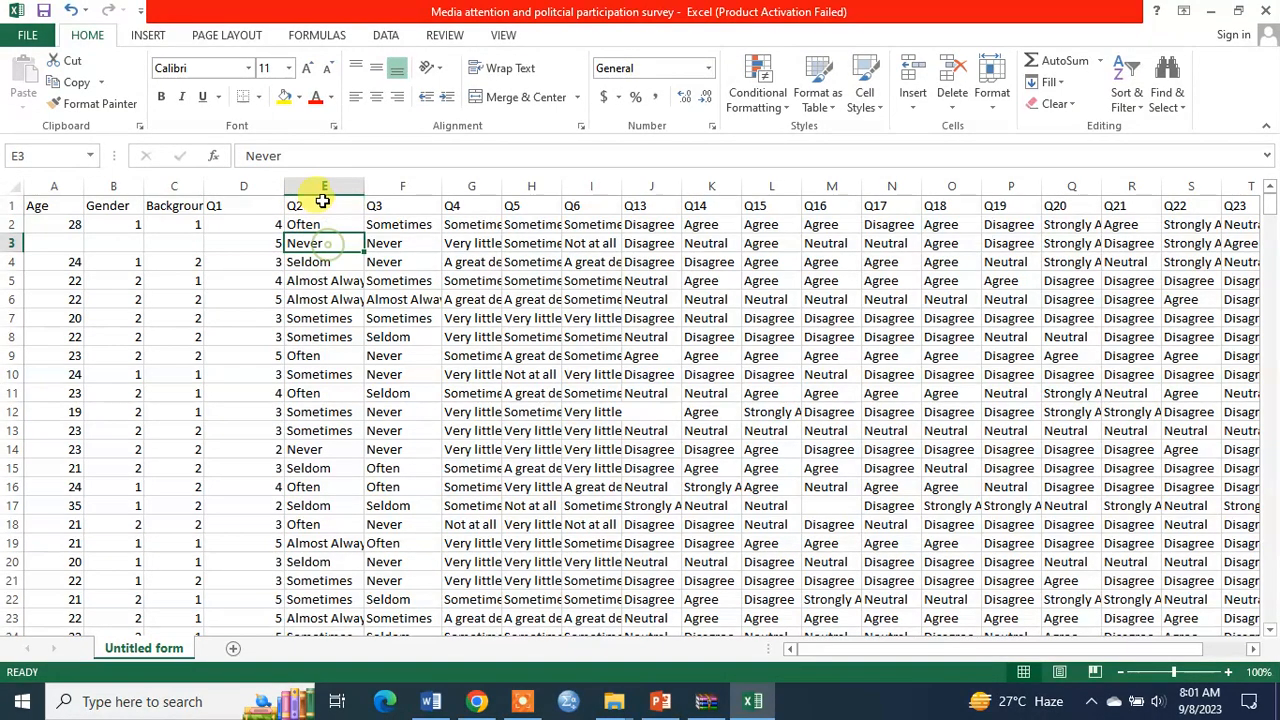
{"action": "left_click", "coordinate": [316, 188]}
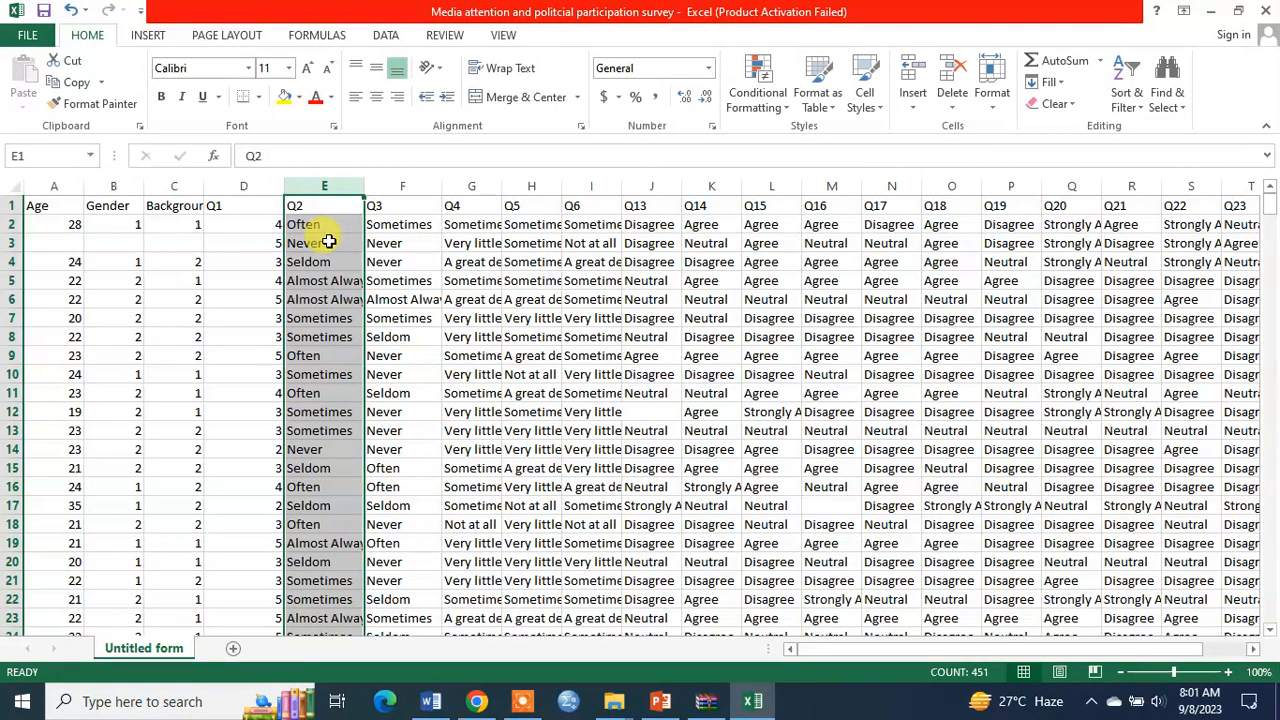
{"action": "key", "text": "ctrl+f"}
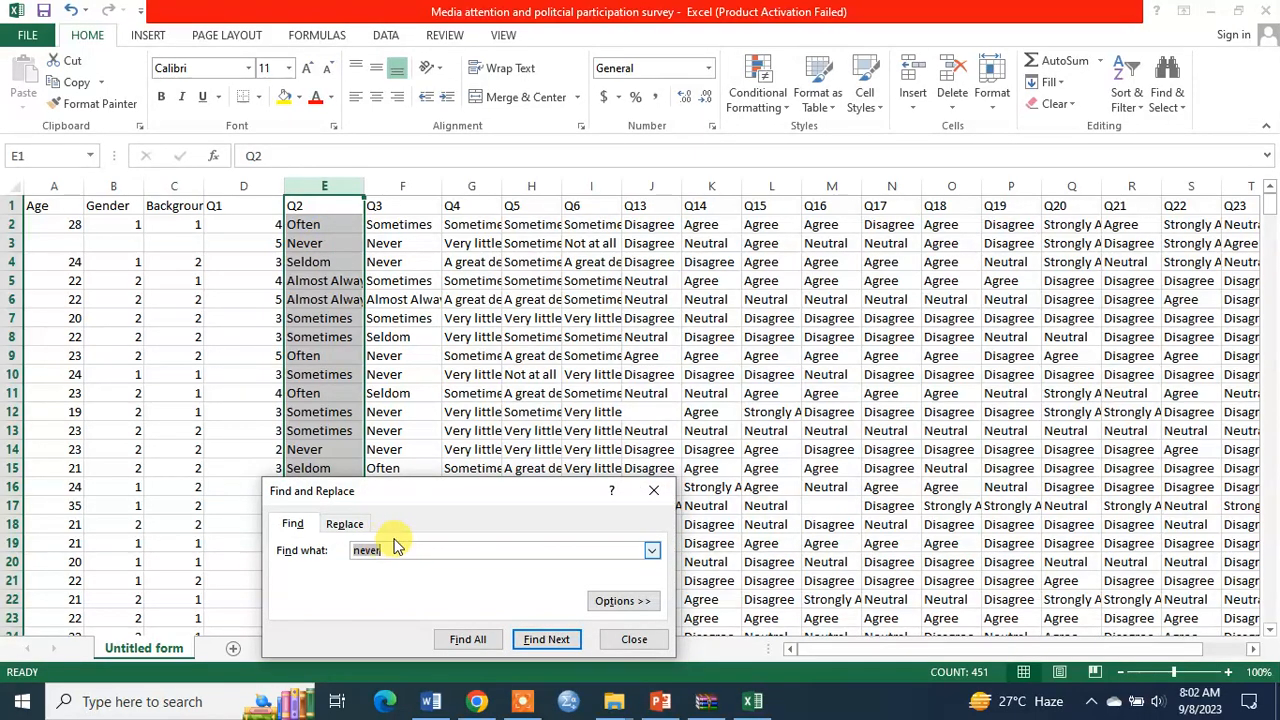
{"action": "left_click", "coordinate": [350, 524]}
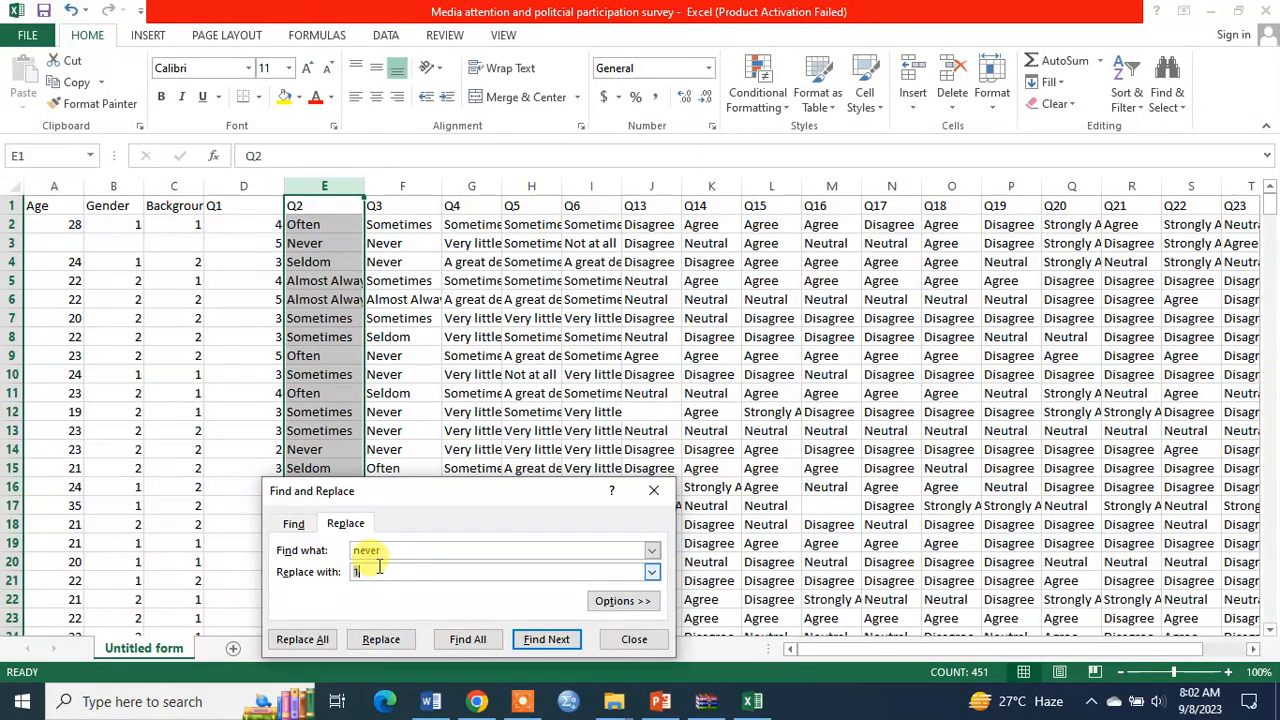
{"action": "left_click", "coordinate": [299, 641]}
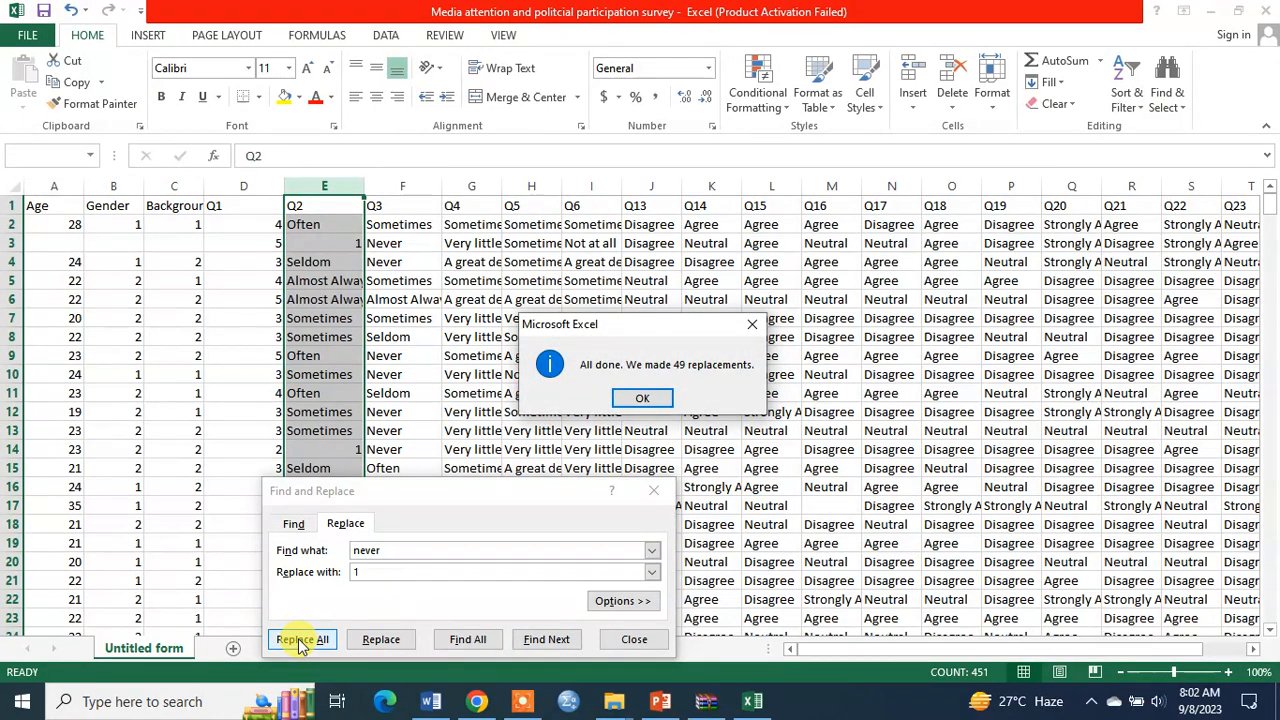
{"action": "left_click", "coordinate": [644, 399]}
Replace every "seldom" entry in the Q2 column with the code 2
{"action": "left_click_drag", "start_coordinate": [387, 550], "coordinate": [352, 550]}
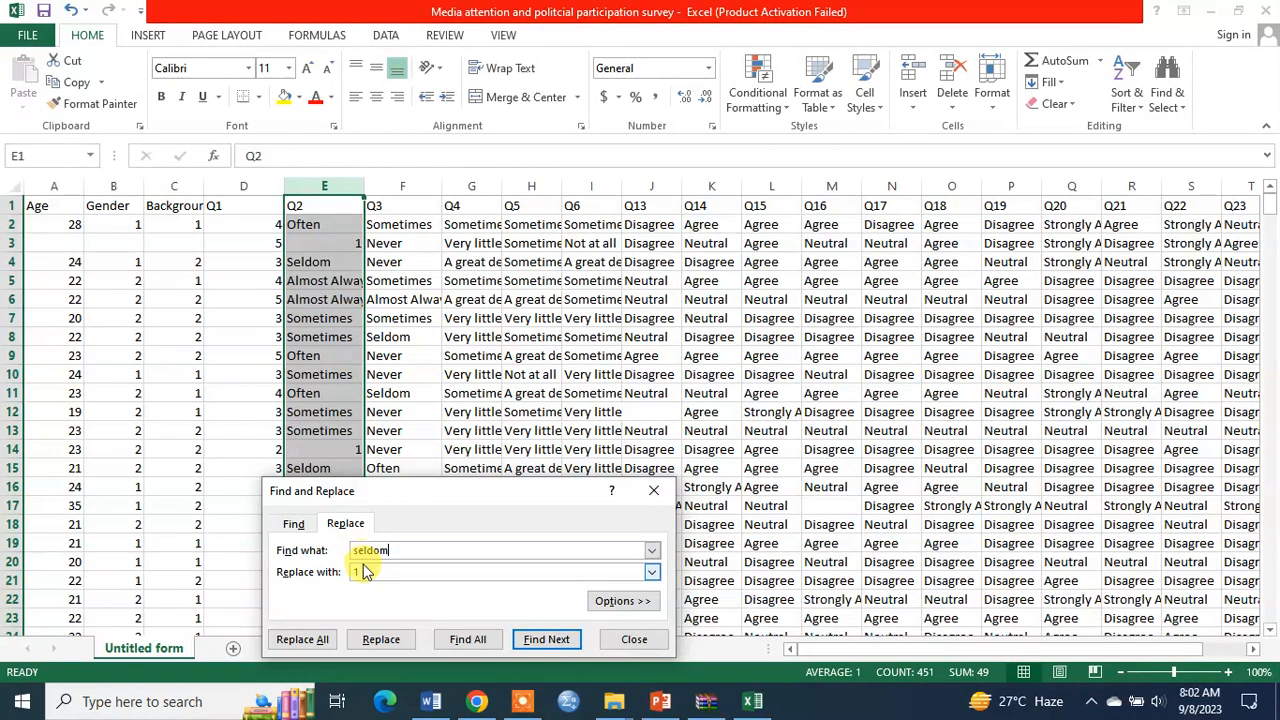
{"action": "left_click_drag", "start_coordinate": [314, 572], "coordinate": [362, 577]}
{"action": "left_click", "coordinate": [369, 574]}
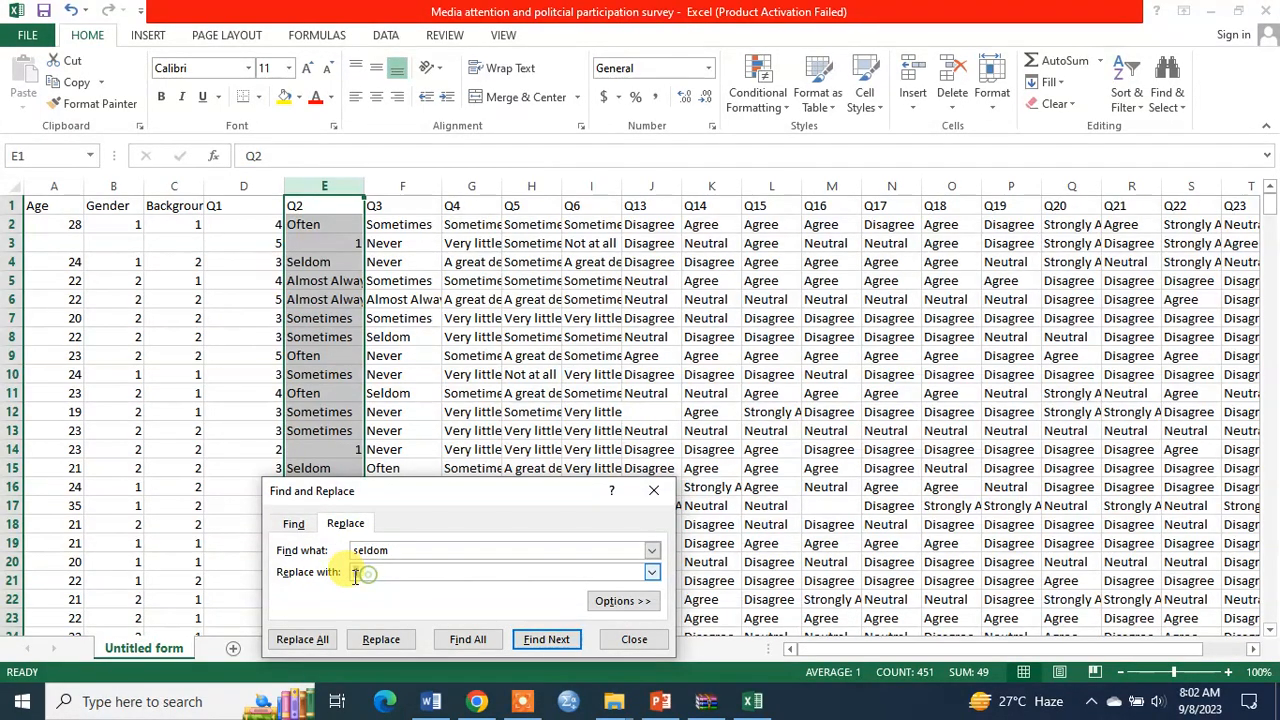
{"action": "left_click", "coordinate": [300, 639]}
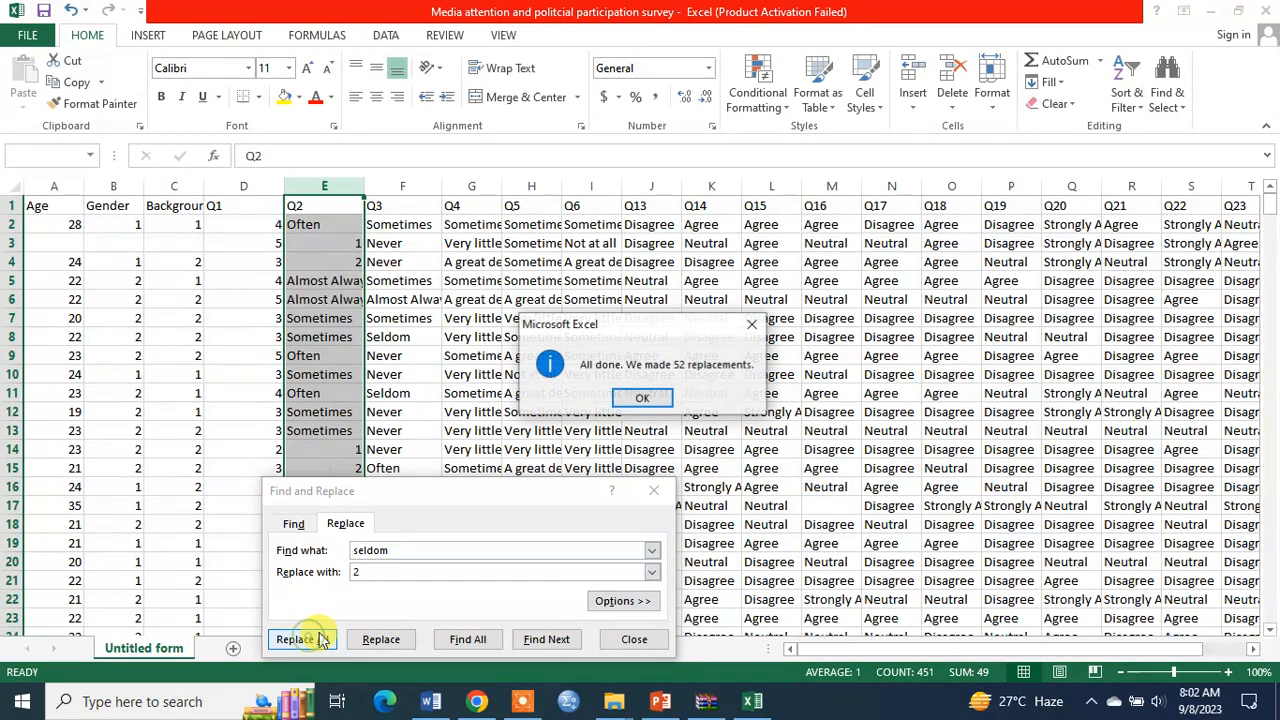
{"action": "left_click", "coordinate": [641, 402]}
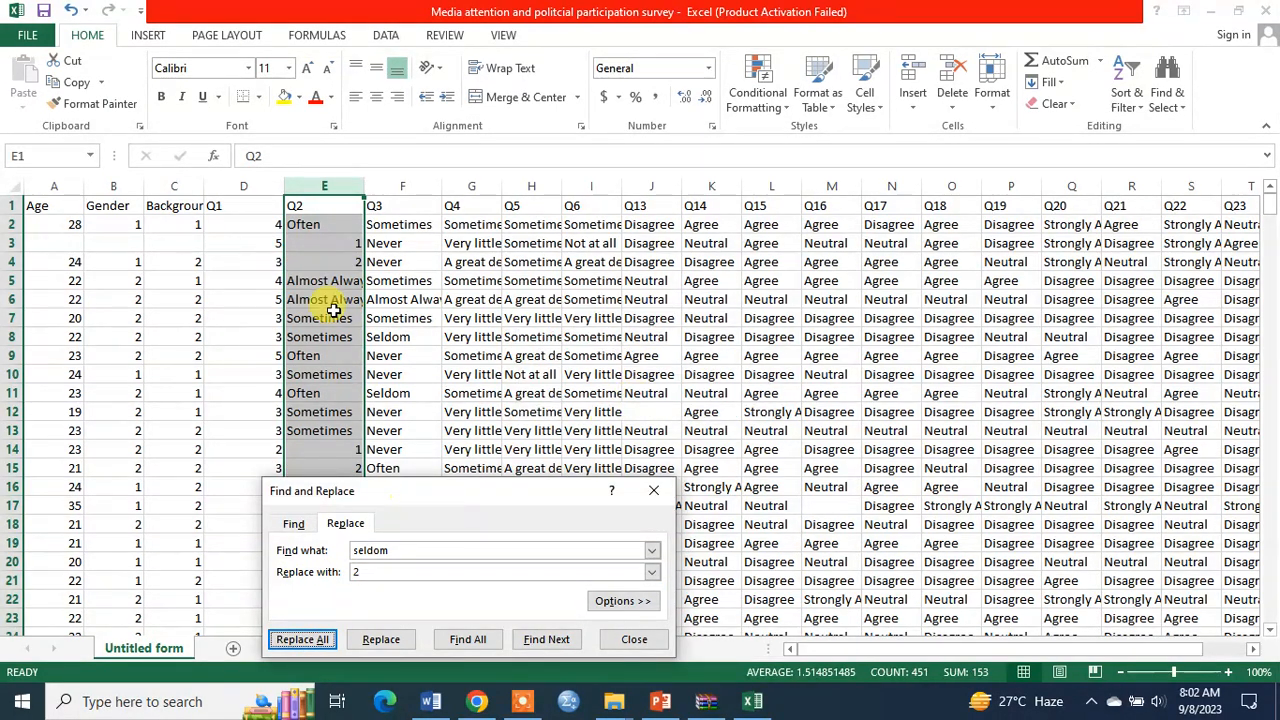
Check the answer codes in the Word questionnaire, and replace every "sometimes" entry in the Q2 column of the Excel sheet with 3
{"action": "left_click", "coordinate": [402, 550]}
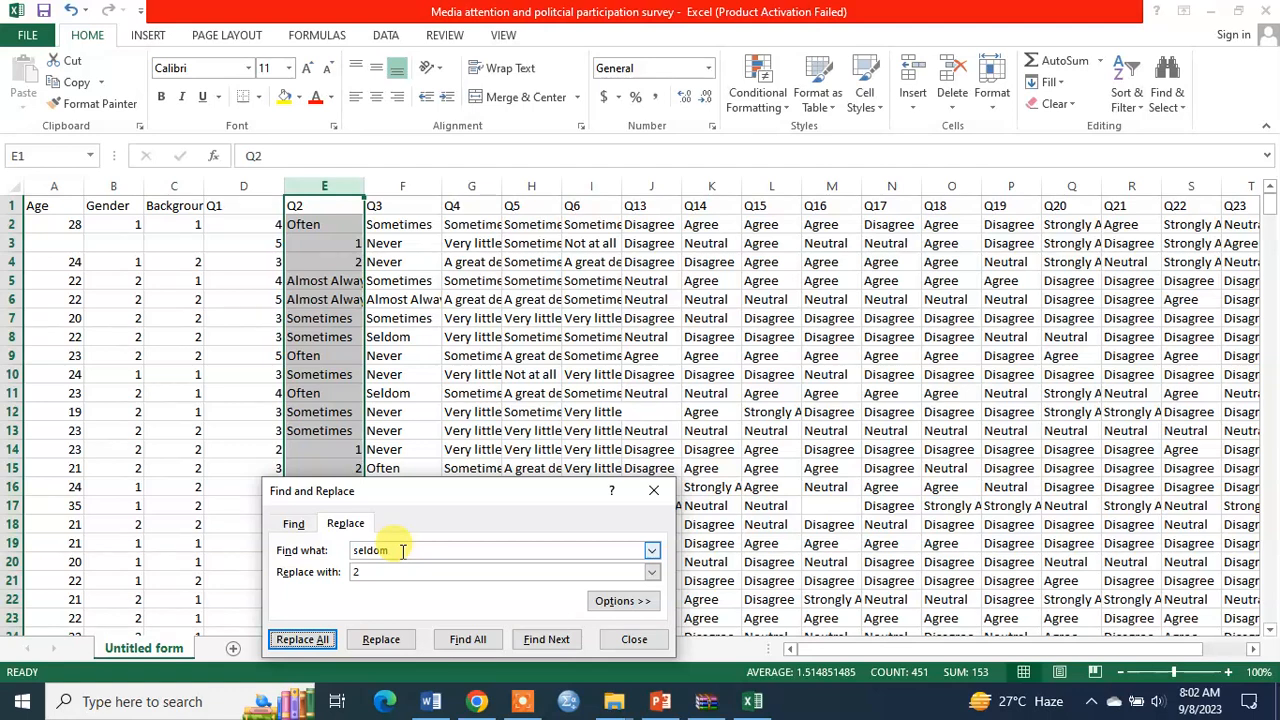
{"action": "left_click_drag", "start_coordinate": [402, 550], "coordinate": [350, 550]}
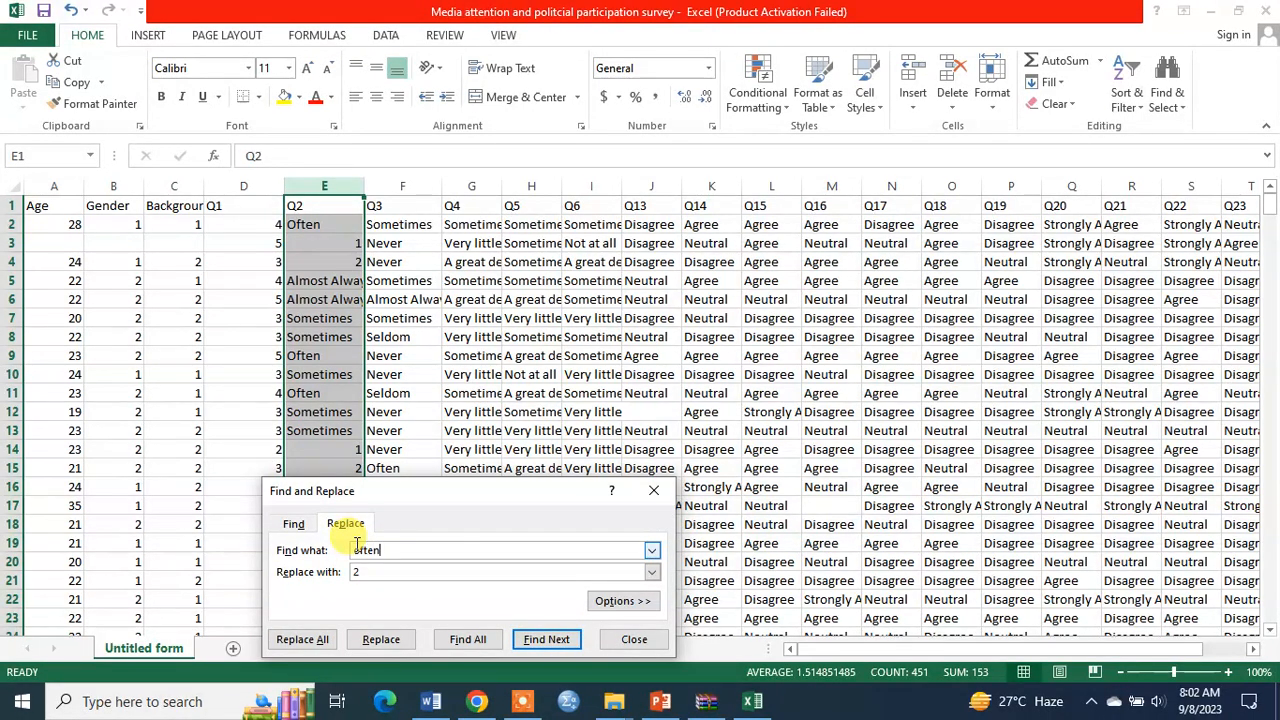
{"action": "left_click", "coordinate": [430, 701]}
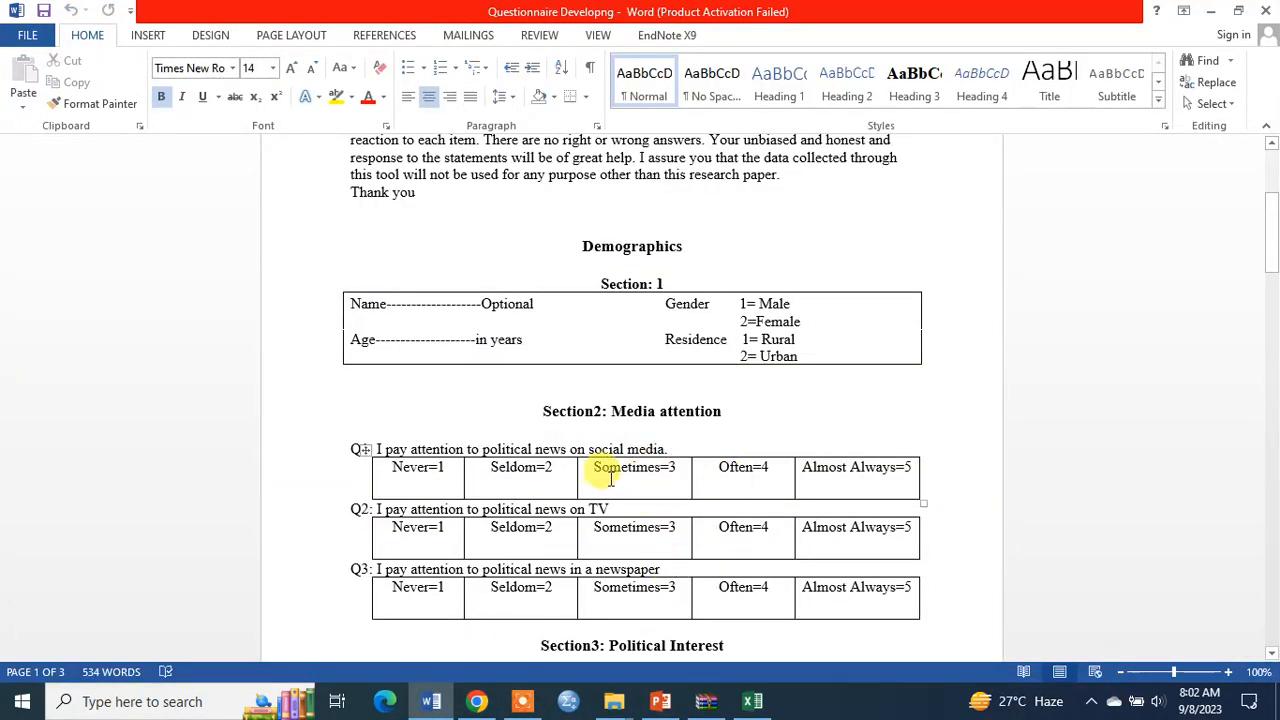
{"action": "left_click", "coordinate": [752, 701]}
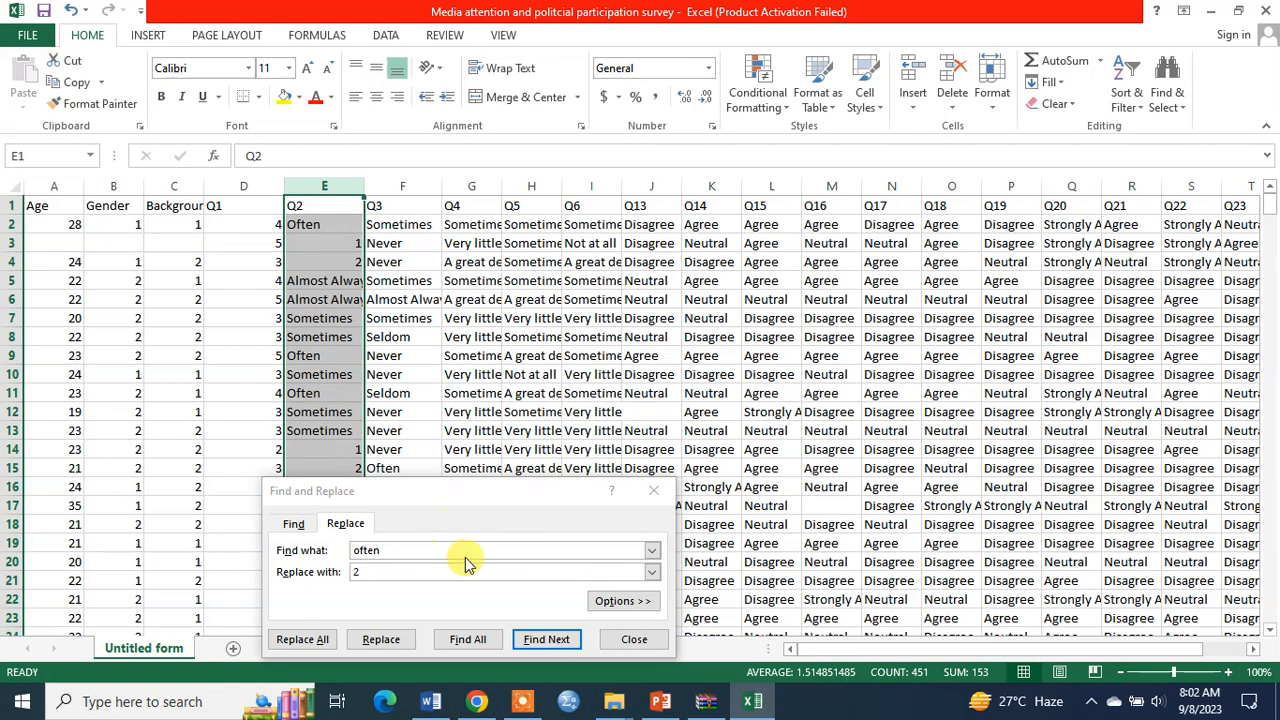
{"action": "left_click", "coordinate": [388, 562]}
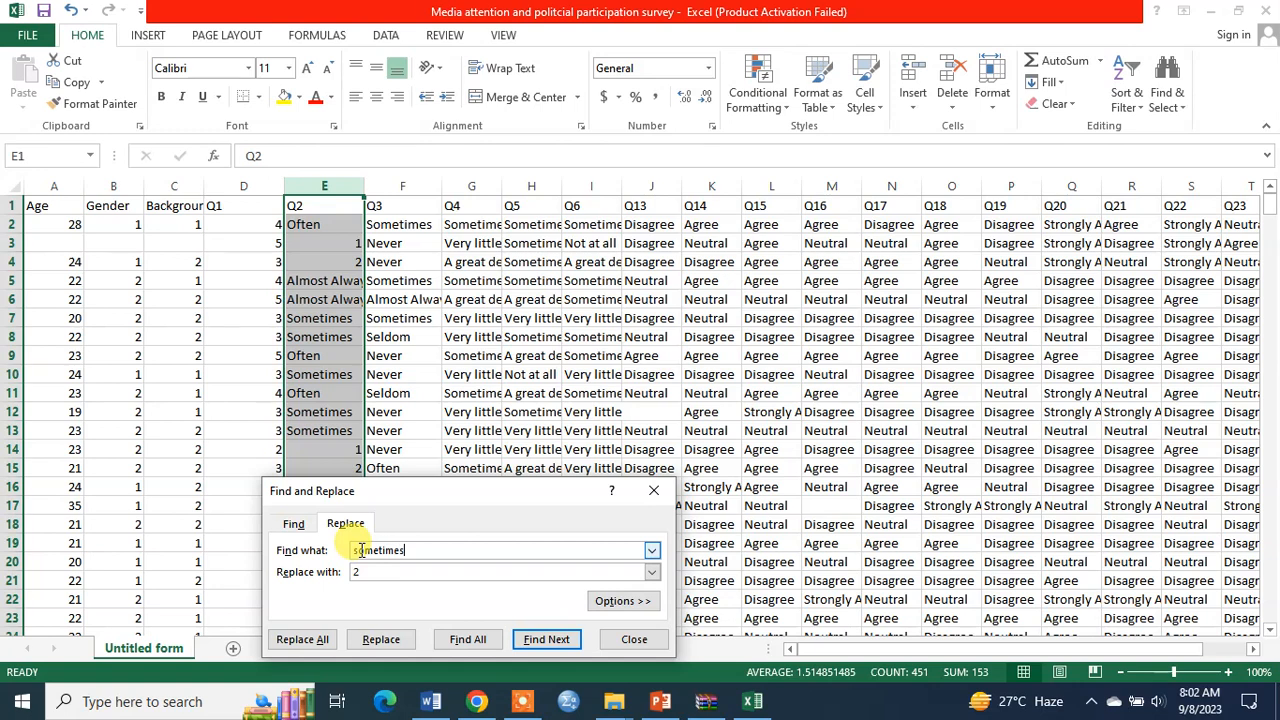
{"action": "left_click", "coordinate": [362, 571]}
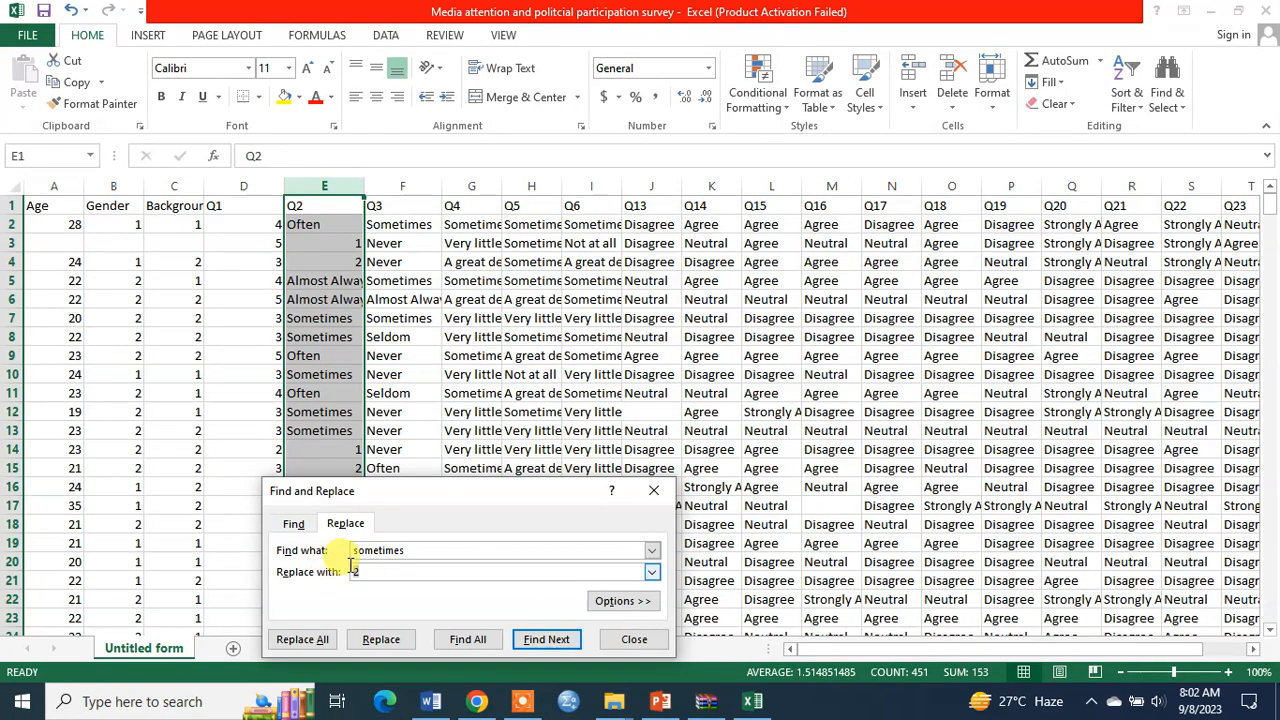
{"action": "key", "text": "BackSpace"}
{"action": "type", "text": "3"}
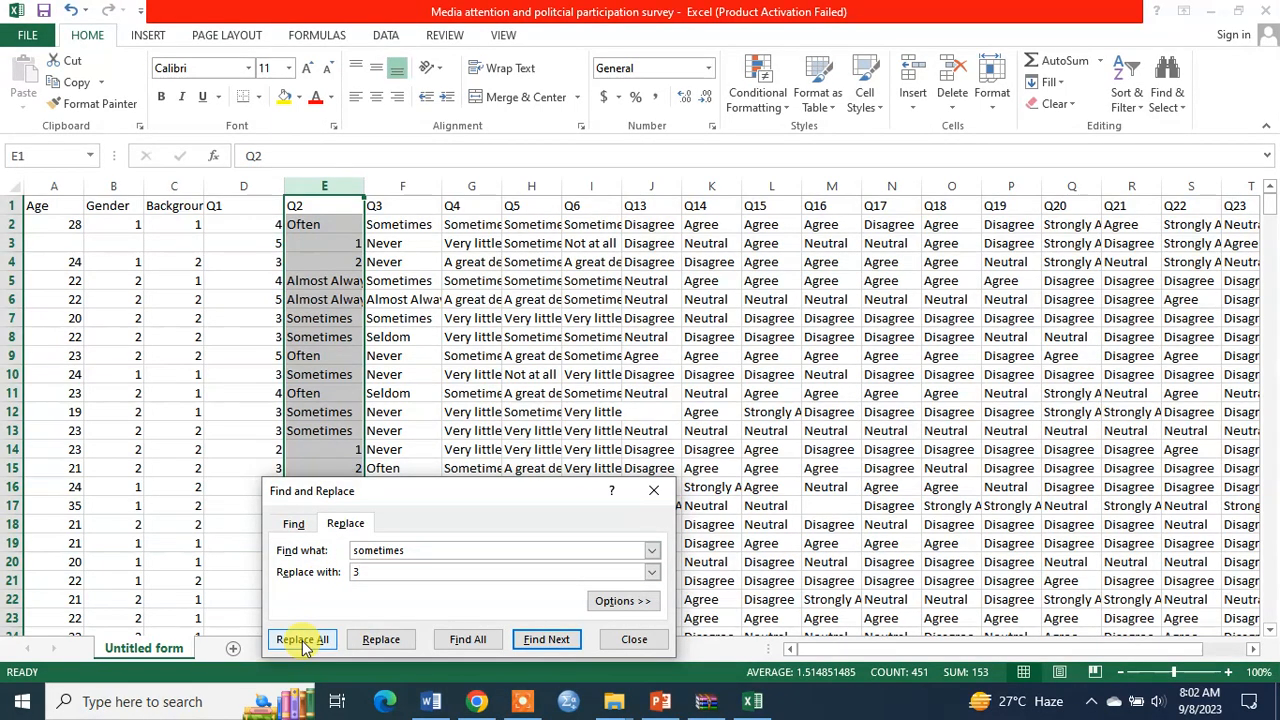
{"action": "left_click", "coordinate": [300, 639]}
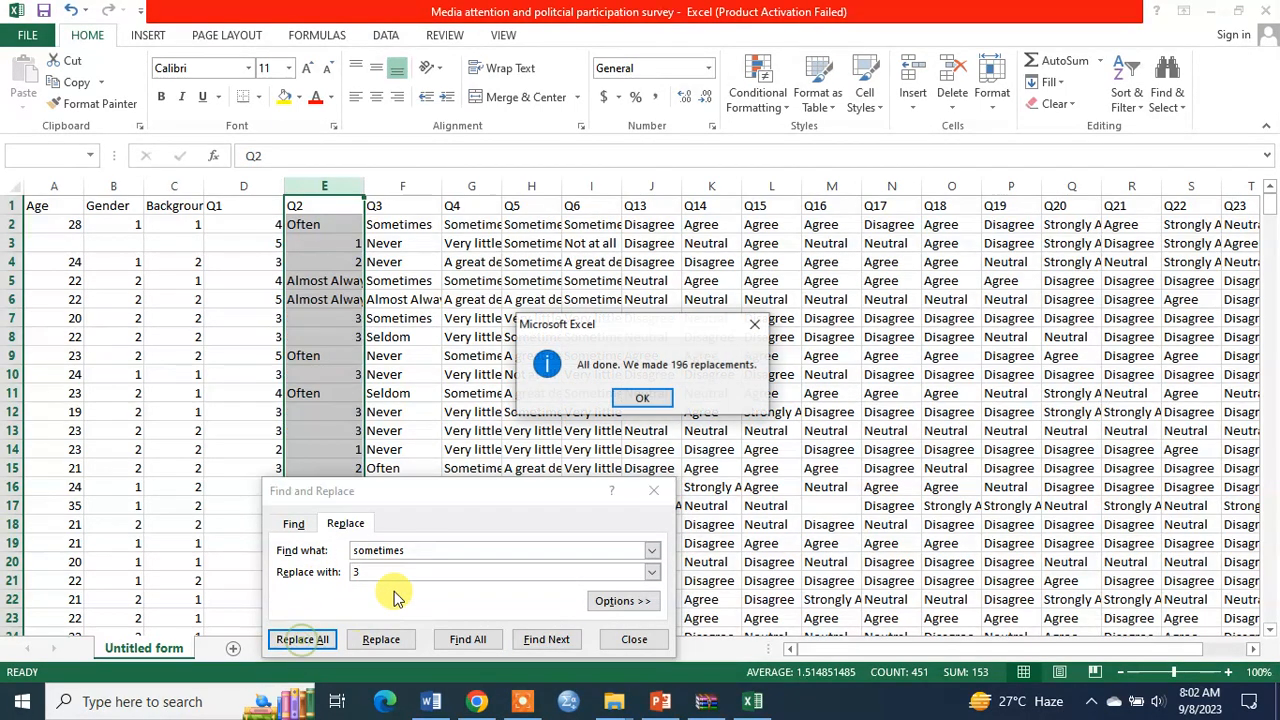
{"action": "left_click", "coordinate": [641, 399]}
Look up the code for "often" in the Word questionnaire and replace every such entry in Excel's Q2 column with 4
{"action": "double_click", "coordinate": [425, 551]}
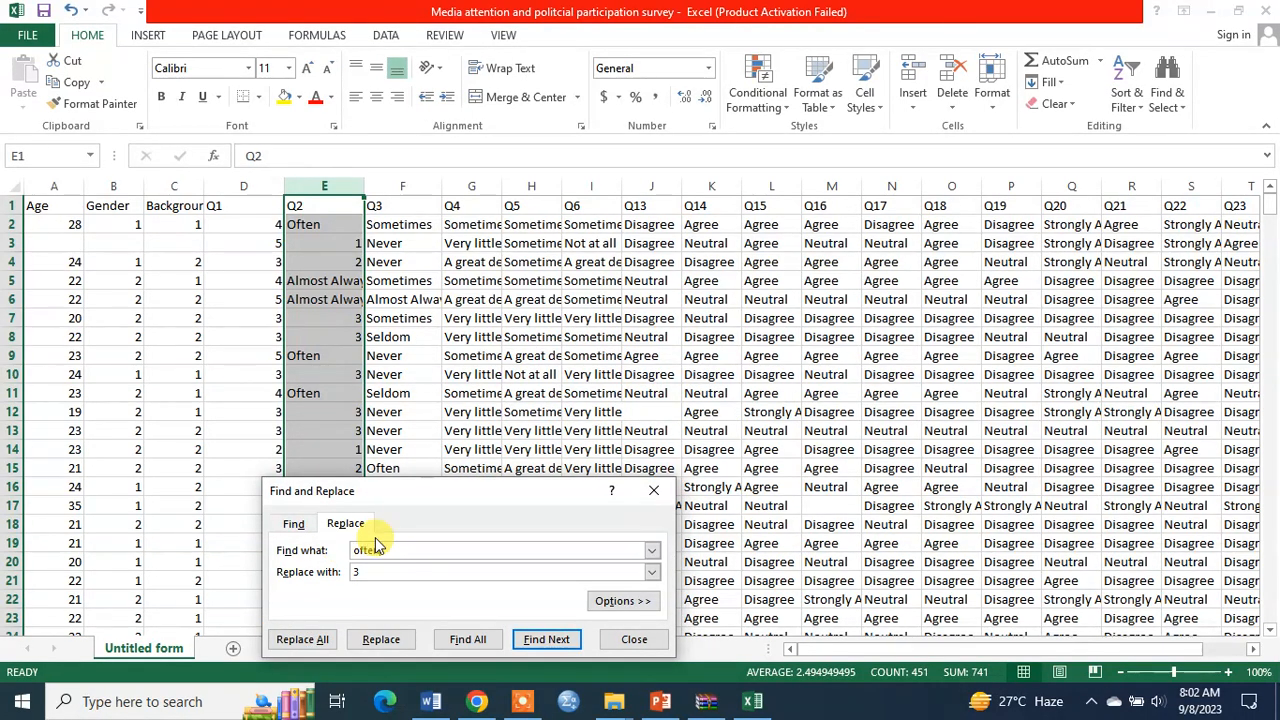
{"action": "type", "text": "often"}
{"action": "double_click", "coordinate": [366, 571]}
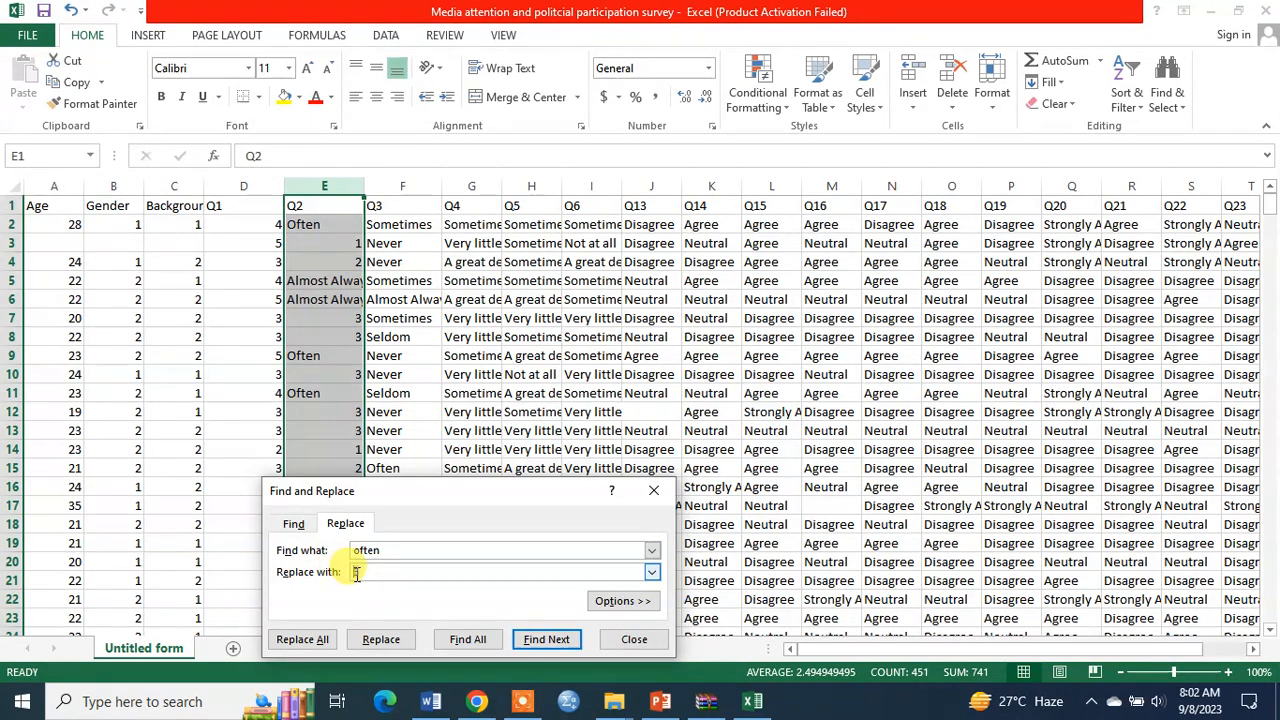
{"action": "left_click", "coordinate": [430, 701]}
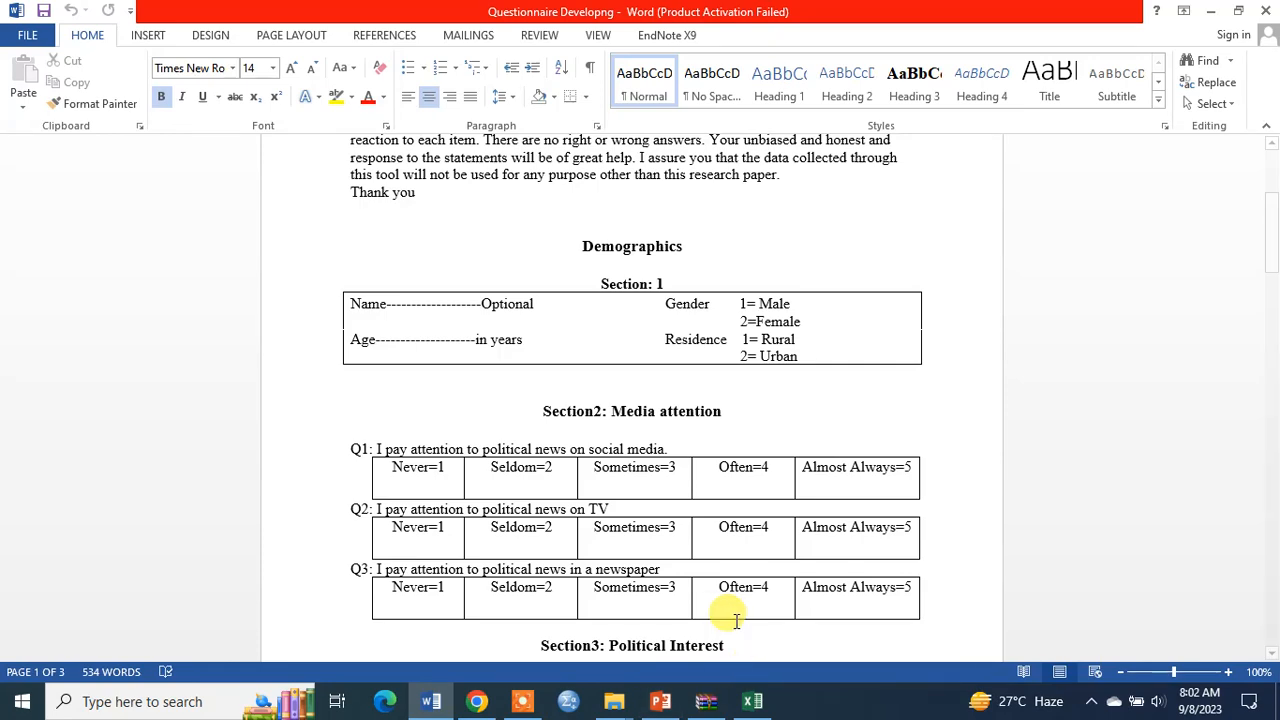
{"action": "left_click", "coordinate": [752, 701]}
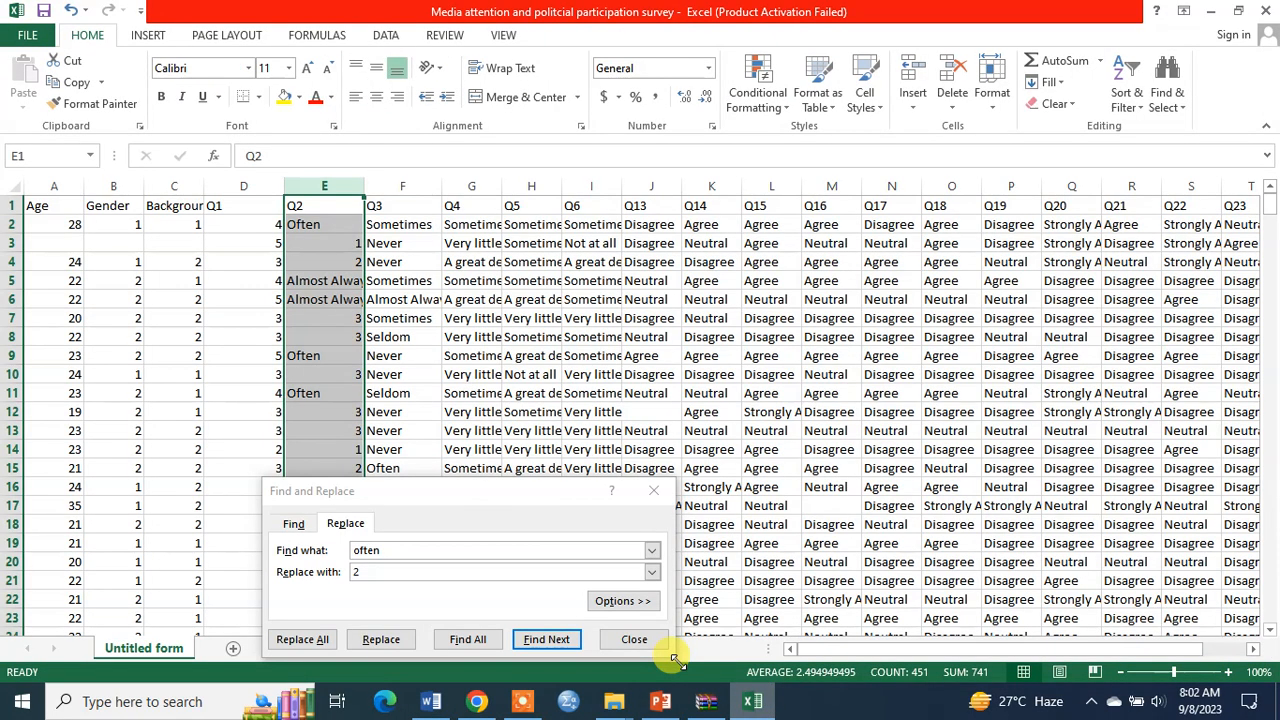
{"action": "double_click", "coordinate": [356, 572]}
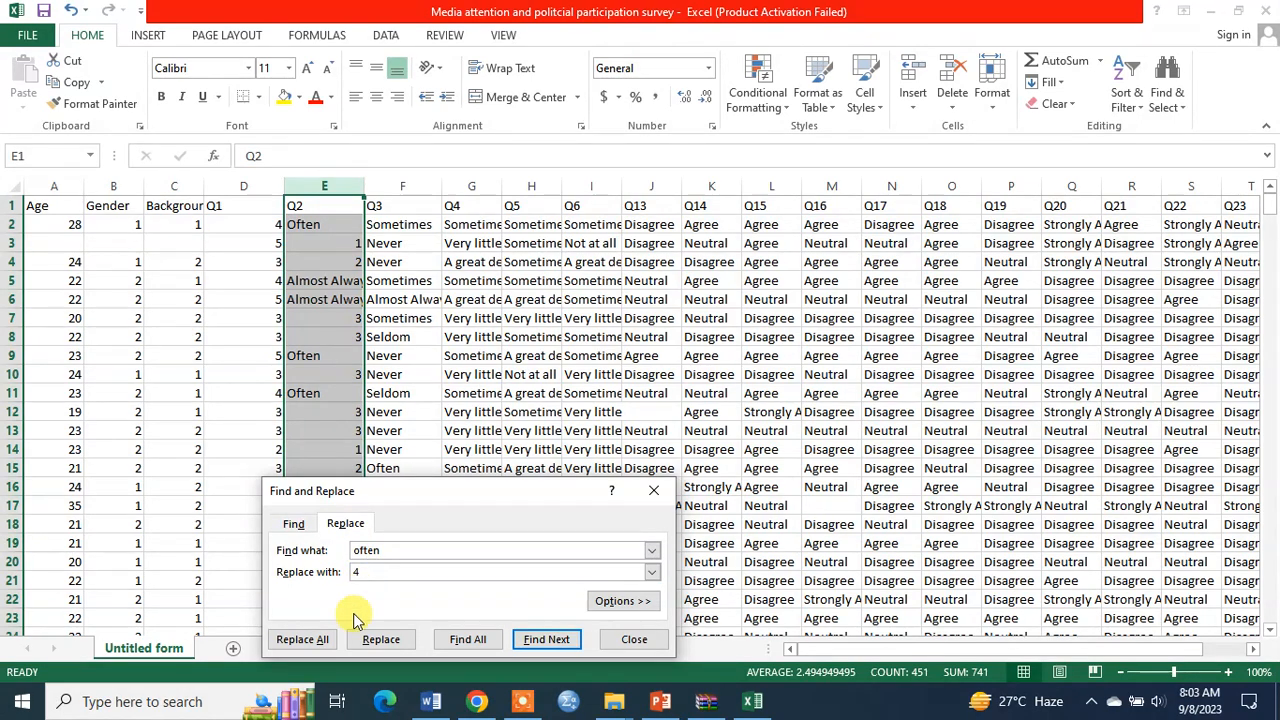
{"action": "left_click", "coordinate": [302, 639]}
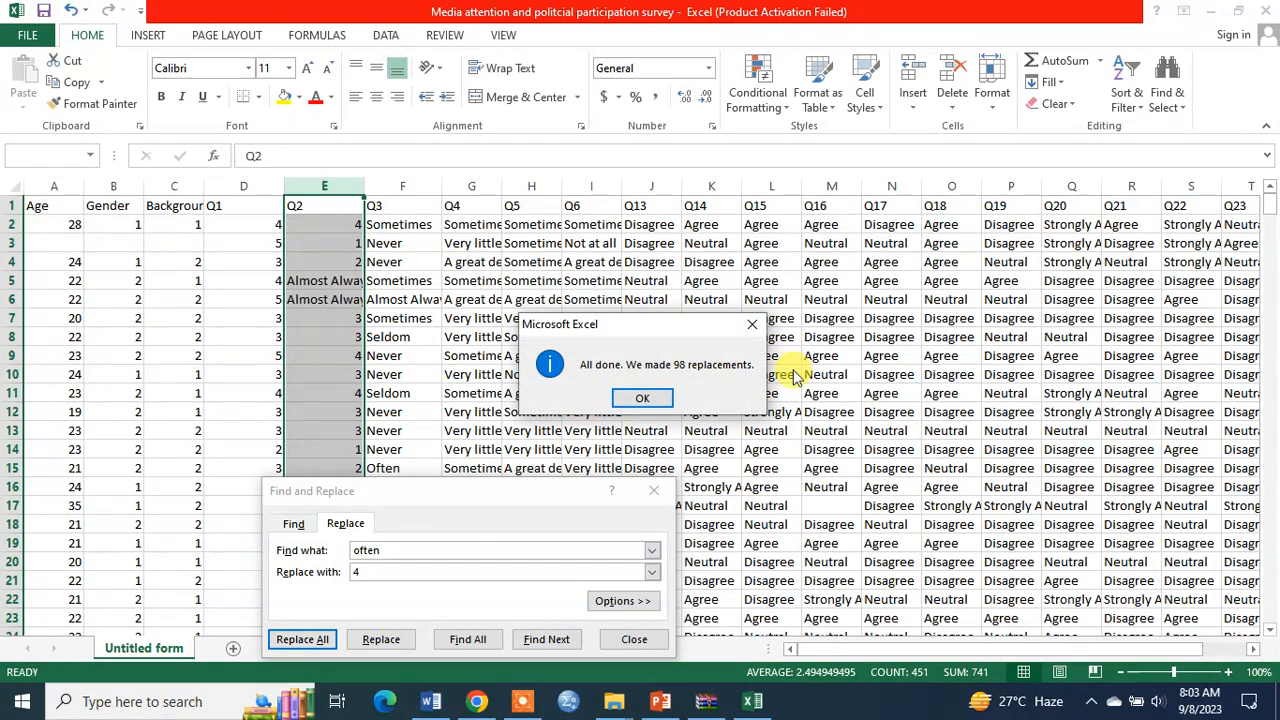
{"action": "left_click", "coordinate": [643, 399]}
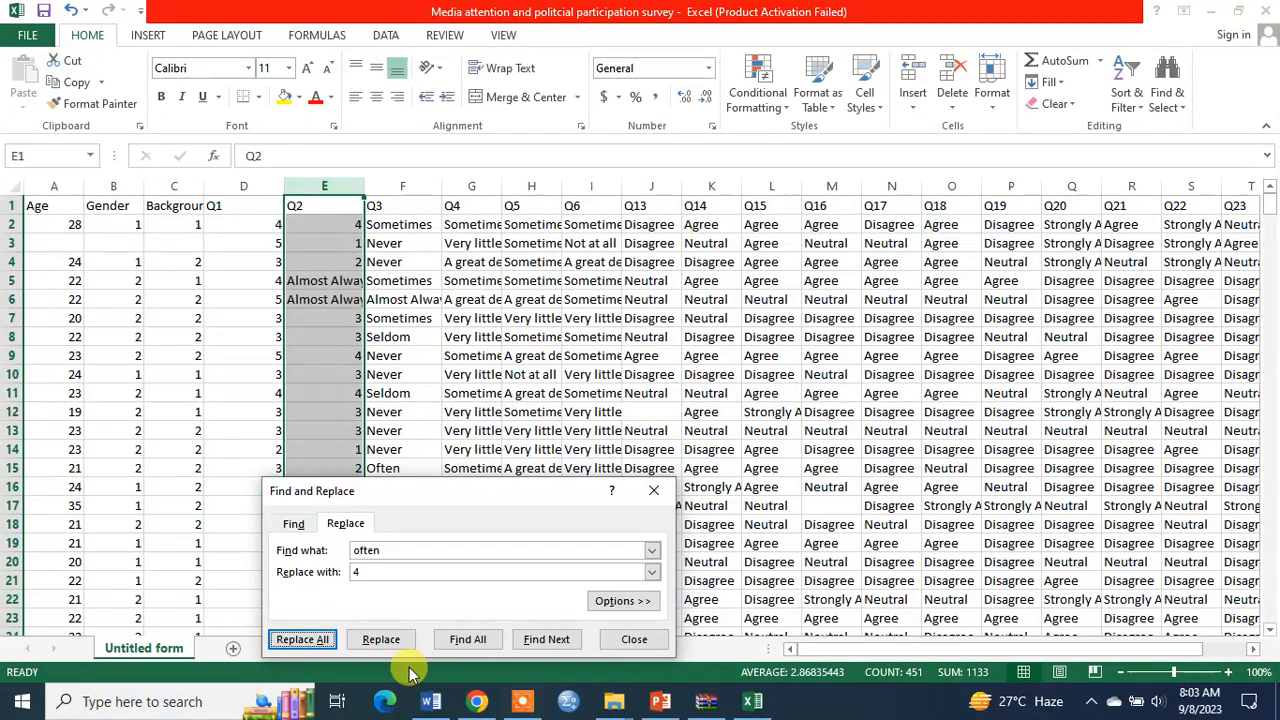
Replace every "almost always" entry in the Q2 column with 5, and look through the column for remaining text answers
{"action": "left_click", "coordinate": [393, 550]}
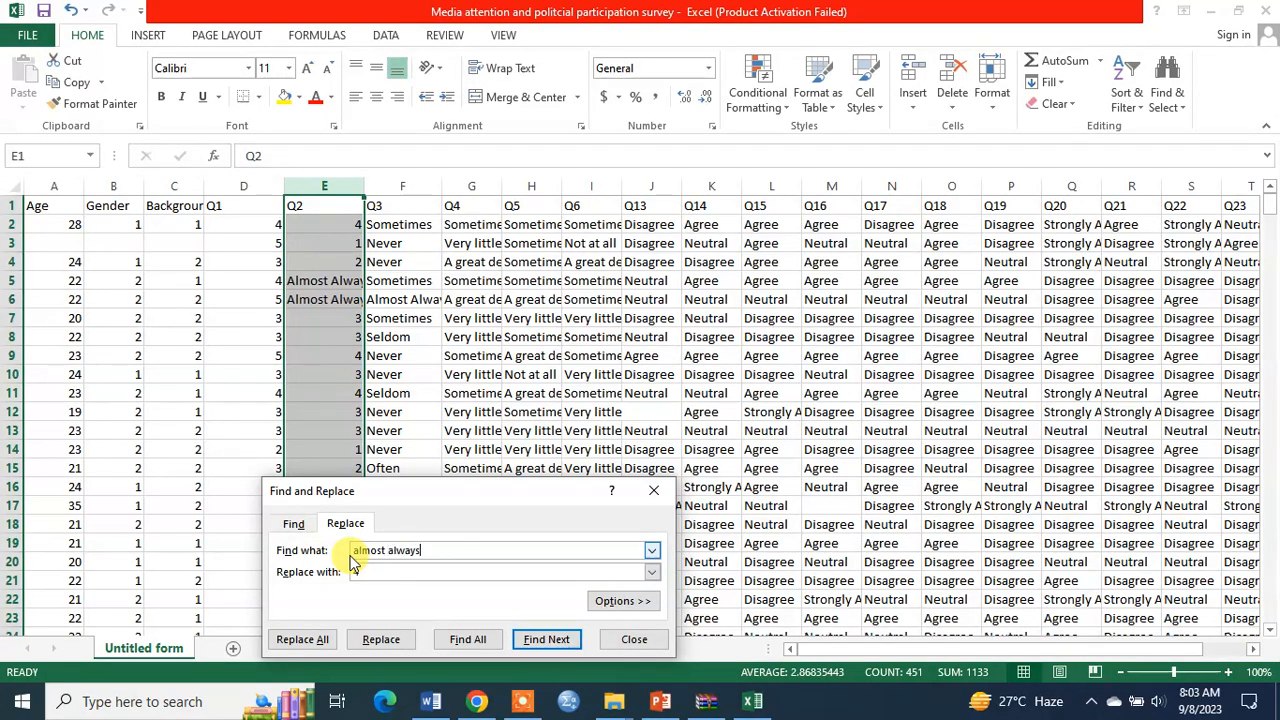
{"action": "key", "text": "Tab"}
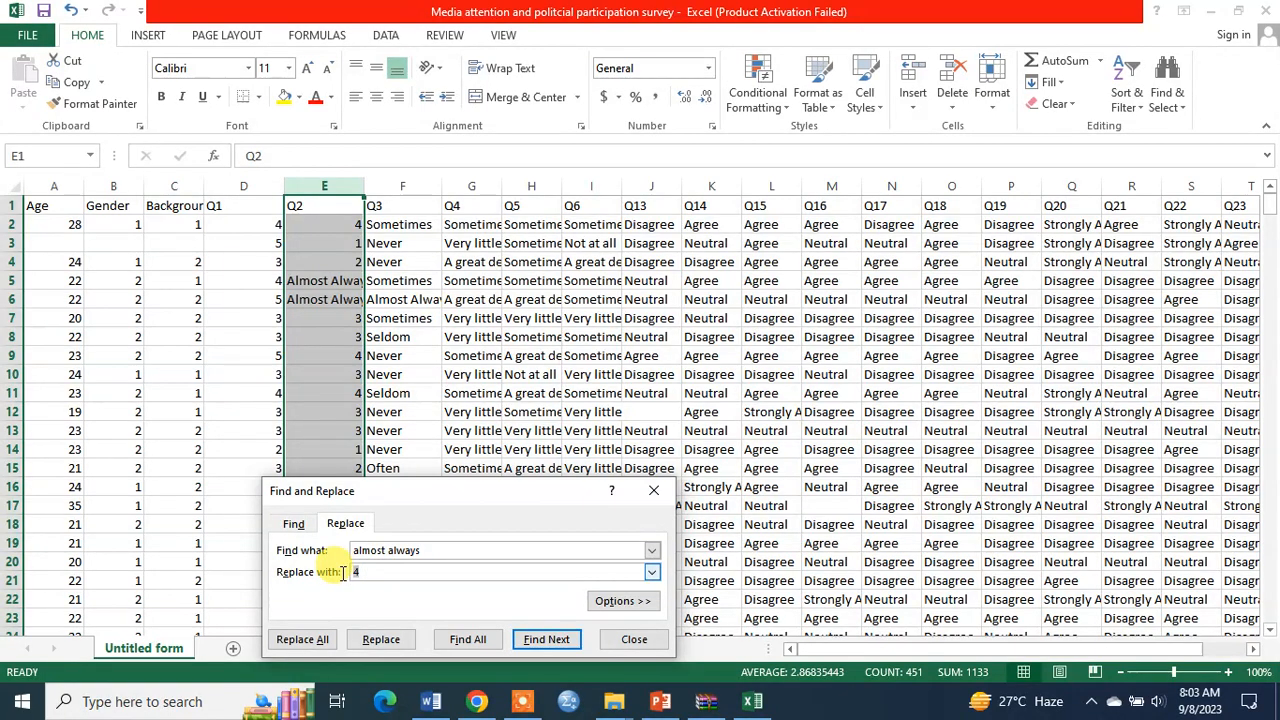
{"action": "type", "text": "5"}
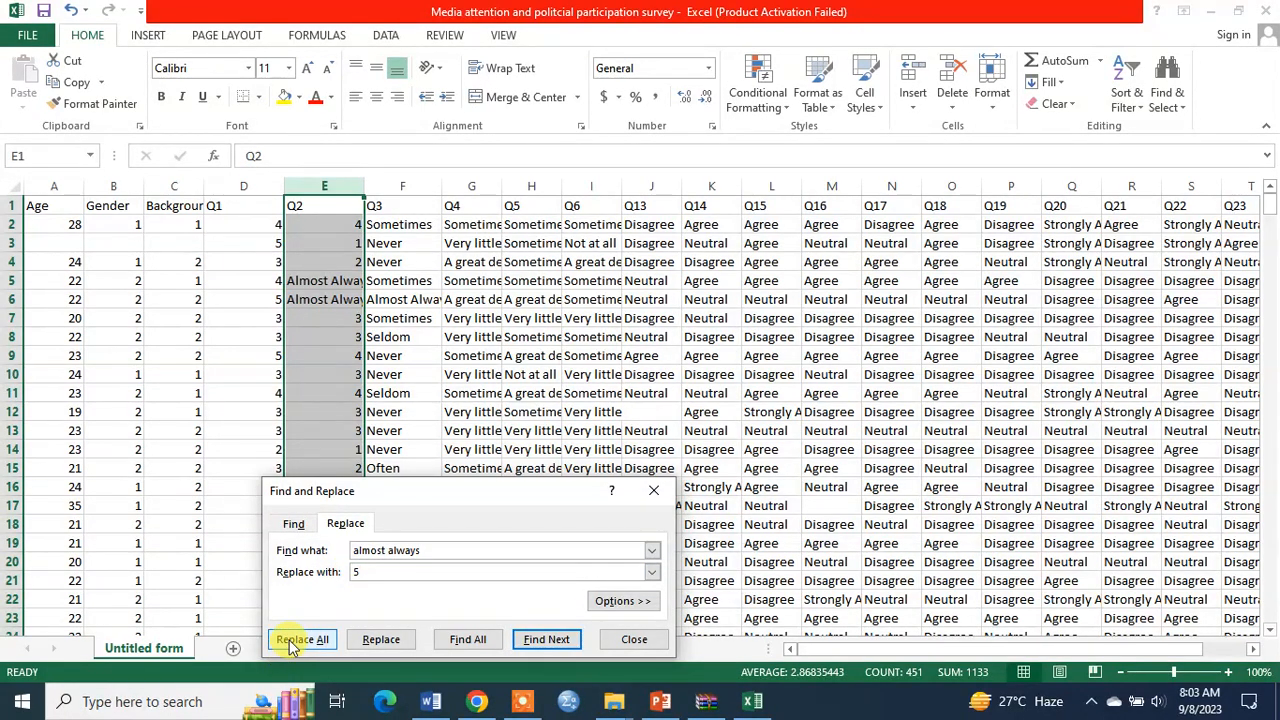
{"action": "left_click", "coordinate": [290, 640]}
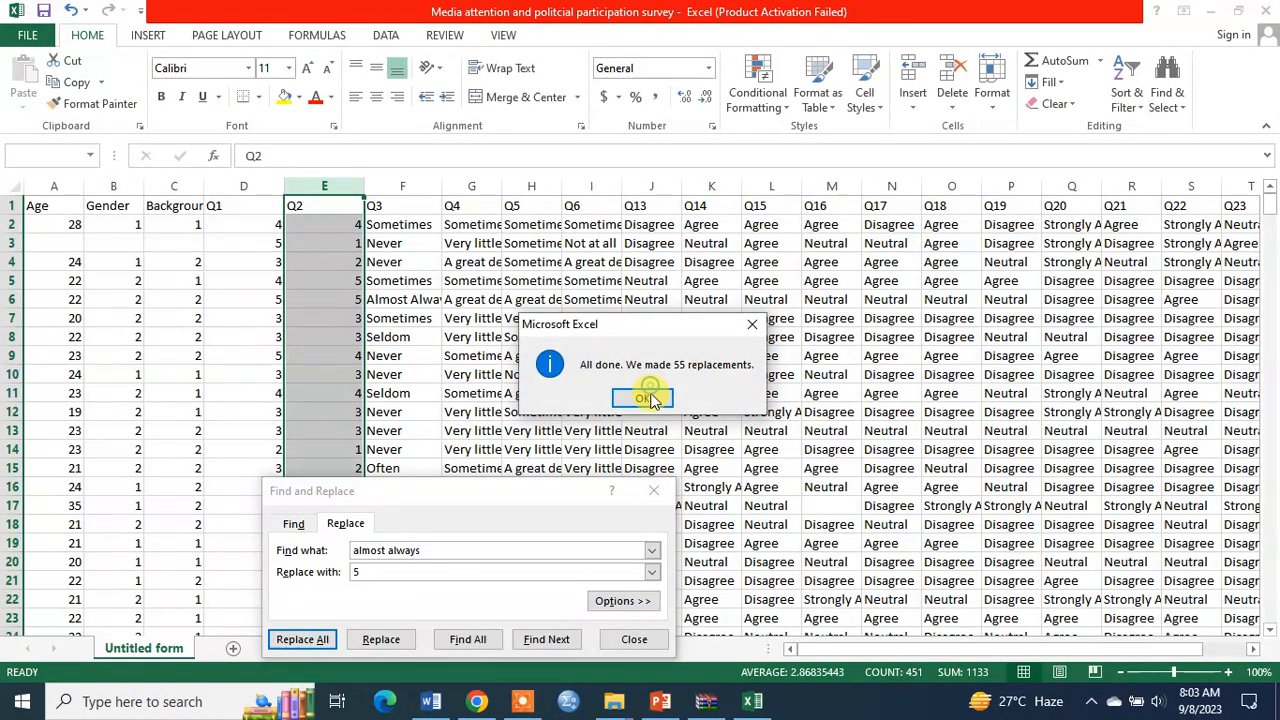
{"action": "left_click", "coordinate": [645, 398]}
{"action": "left_click", "coordinate": [632, 639]}
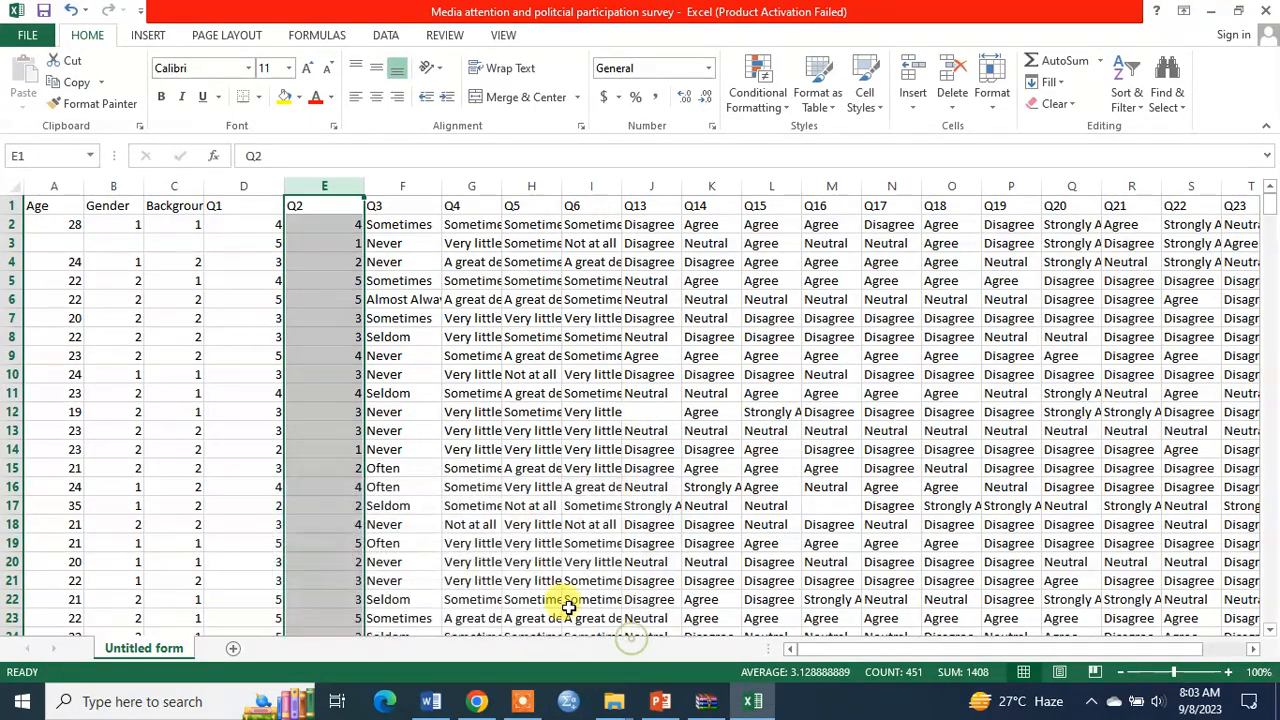
{"action": "scroll", "coordinate": [340, 457], "scroll_direction": "down", "scroll_amount": 20}
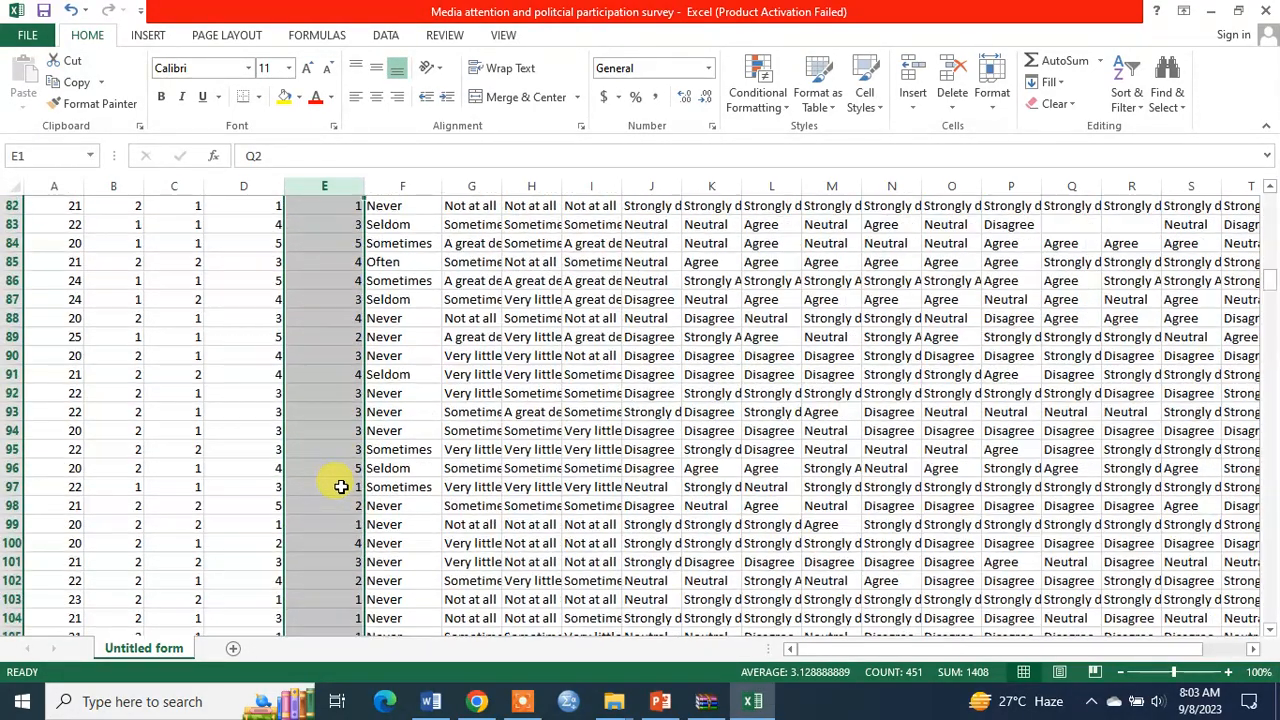
{"action": "scroll", "coordinate": [340, 487], "scroll_direction": "up", "scroll_amount": 20}
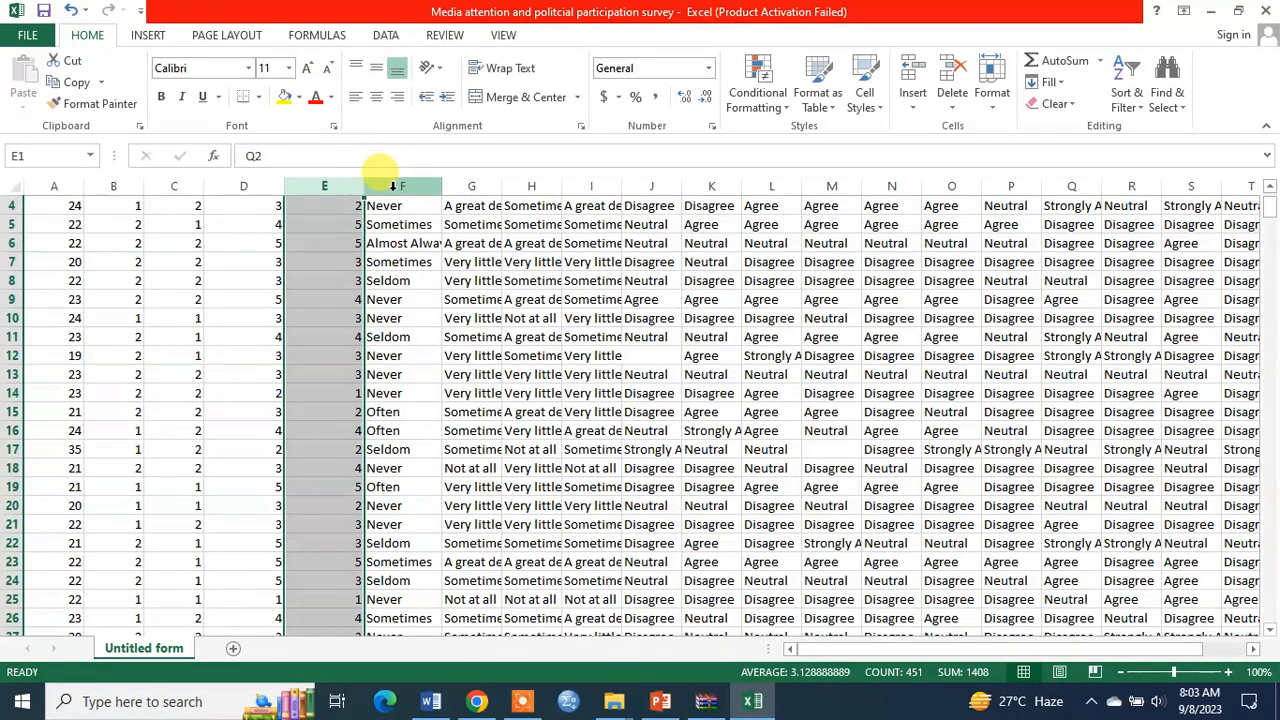
Select the whole Q3 column and replace every "almost always" entry in it with the code 5
{"action": "left_click", "coordinate": [393, 186]}
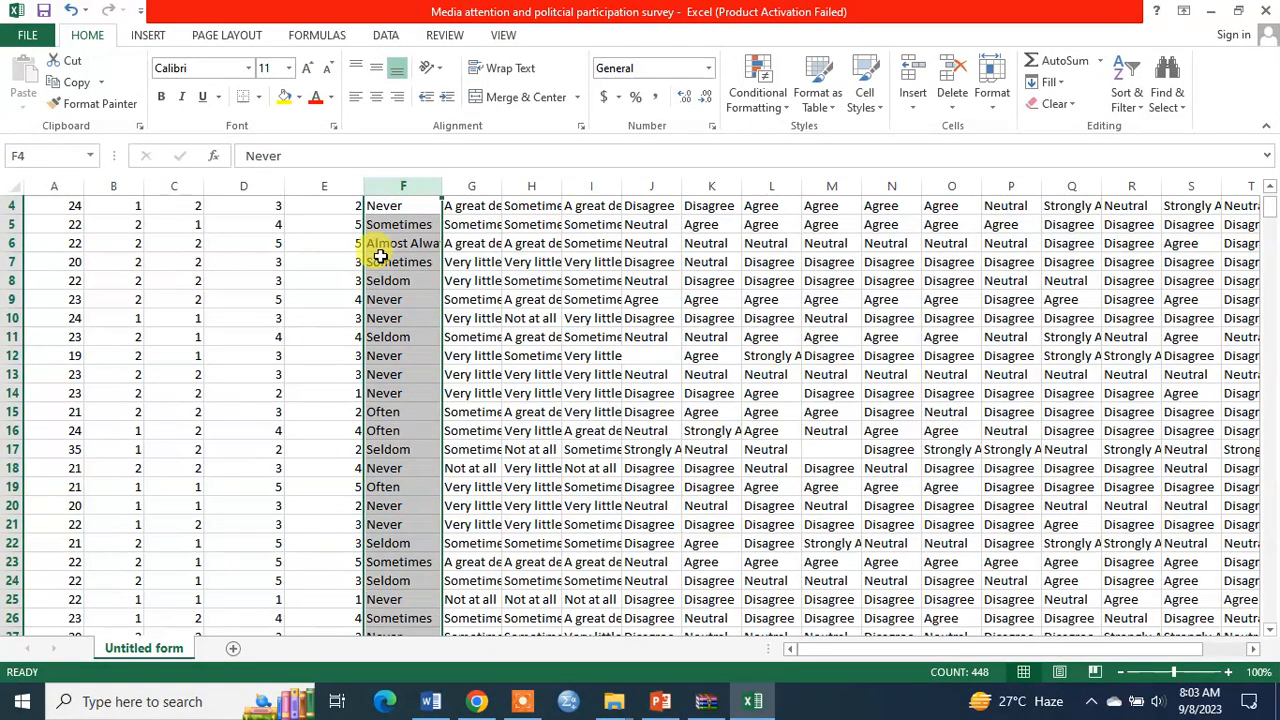
{"action": "key", "text": "ctrl+f"}
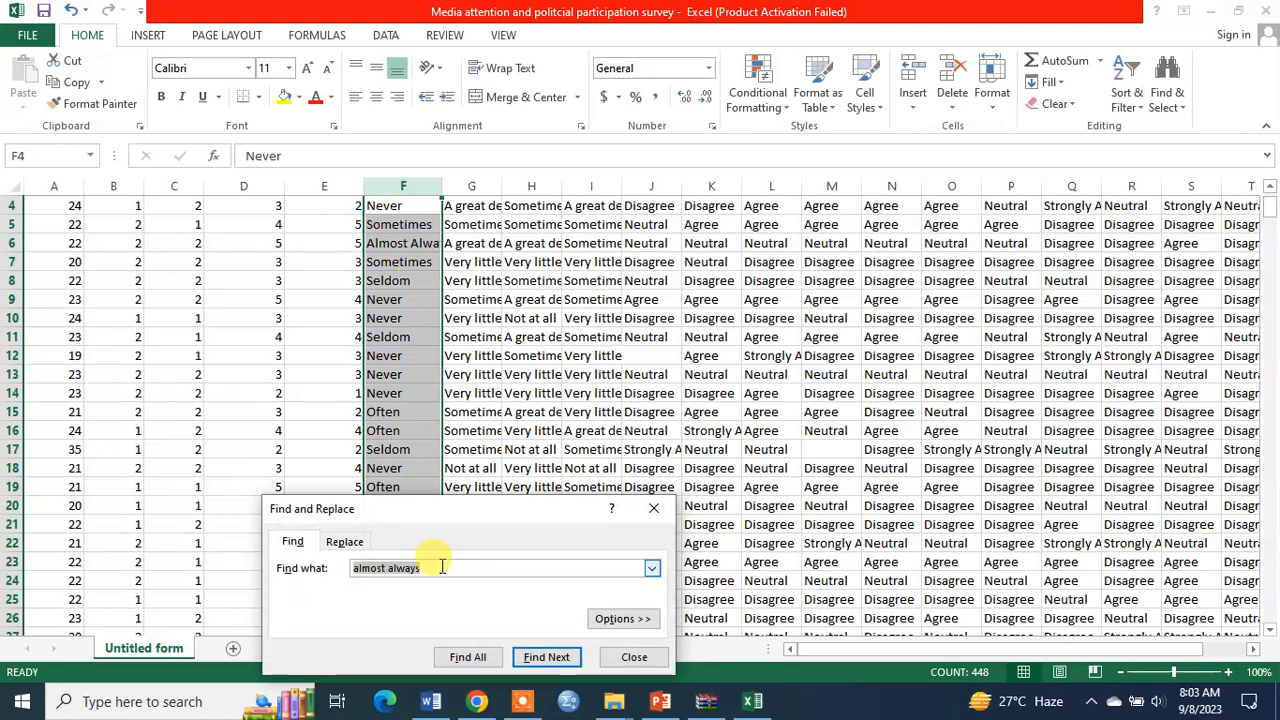
{"action": "left_click", "coordinate": [344, 541]}
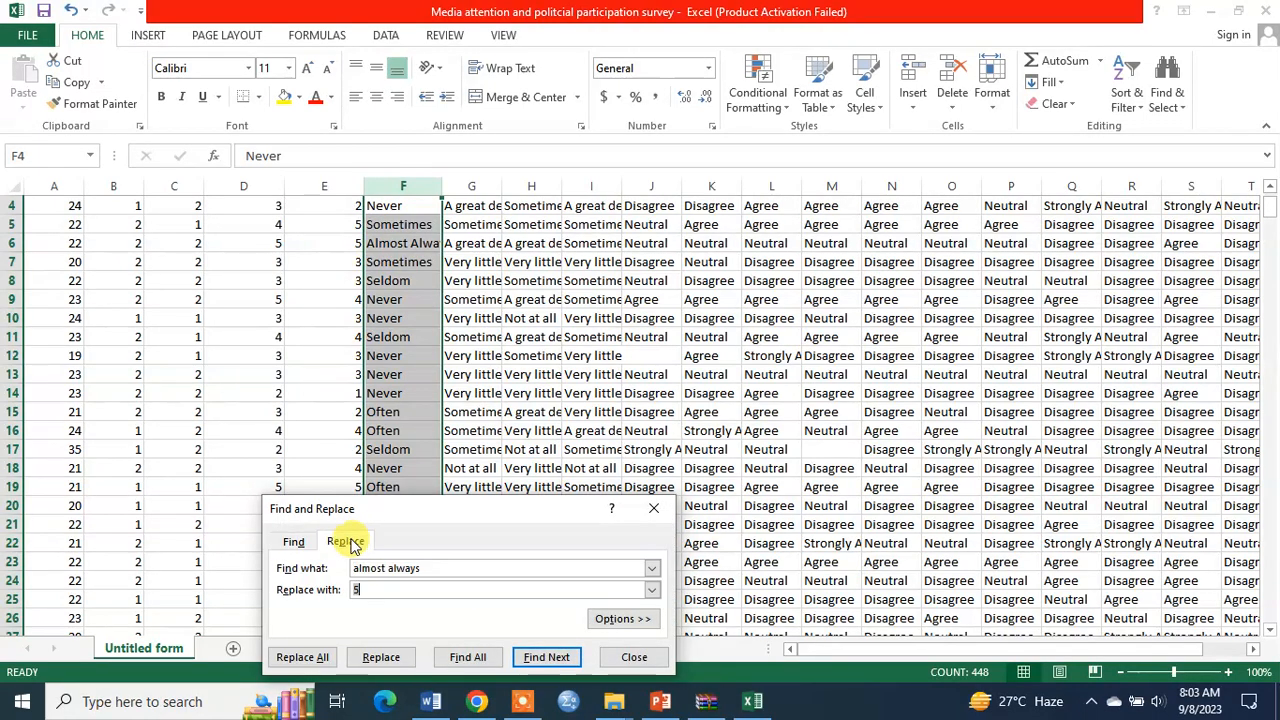
{"action": "left_click", "coordinate": [397, 589]}
{"action": "type", "text": "5"}
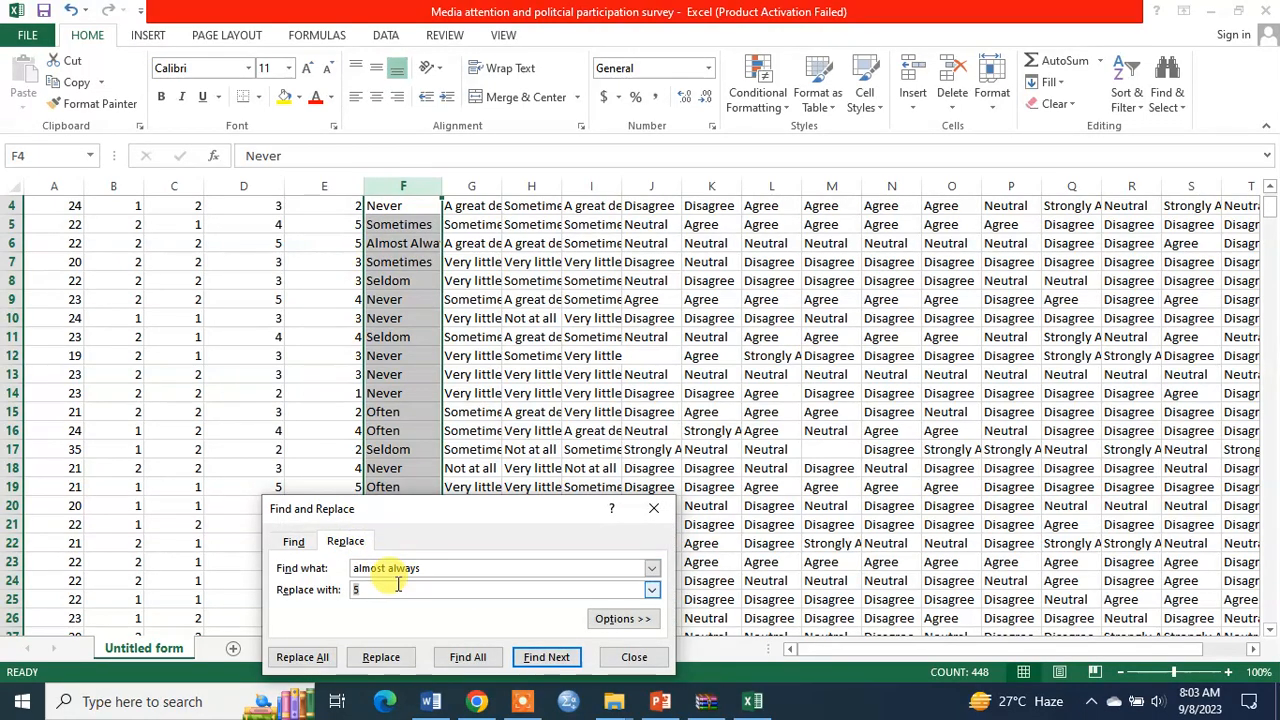
{"action": "left_click", "coordinate": [303, 657]}
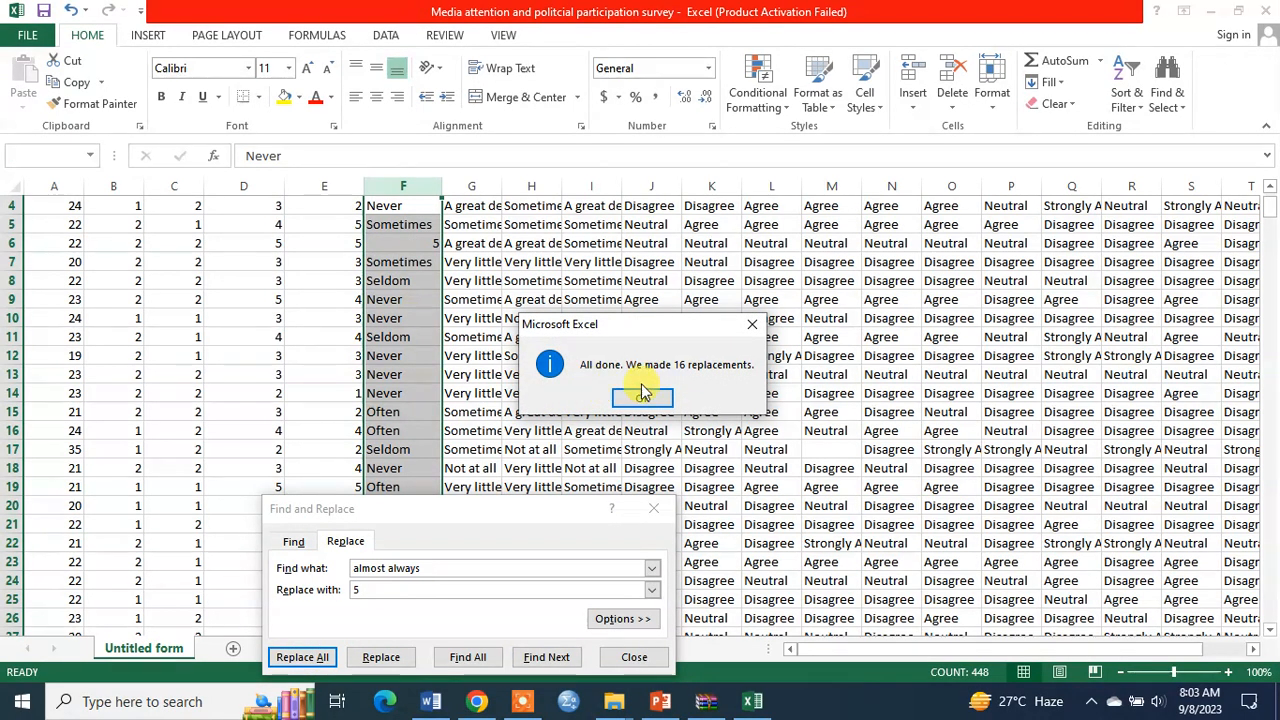
{"action": "left_click", "coordinate": [650, 394]}
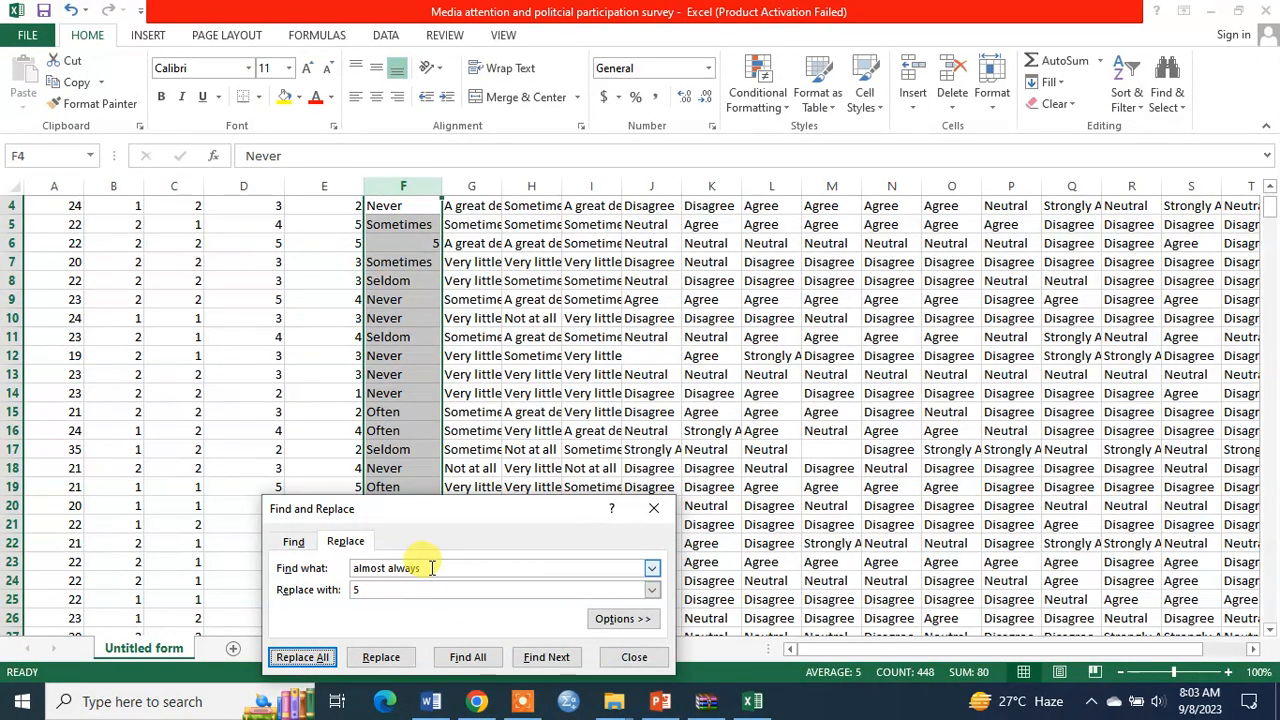
Replace every "often" entry in the Q3 column with the code 4
{"action": "left_click_drag", "start_coordinate": [431, 567], "coordinate": [338, 564]}
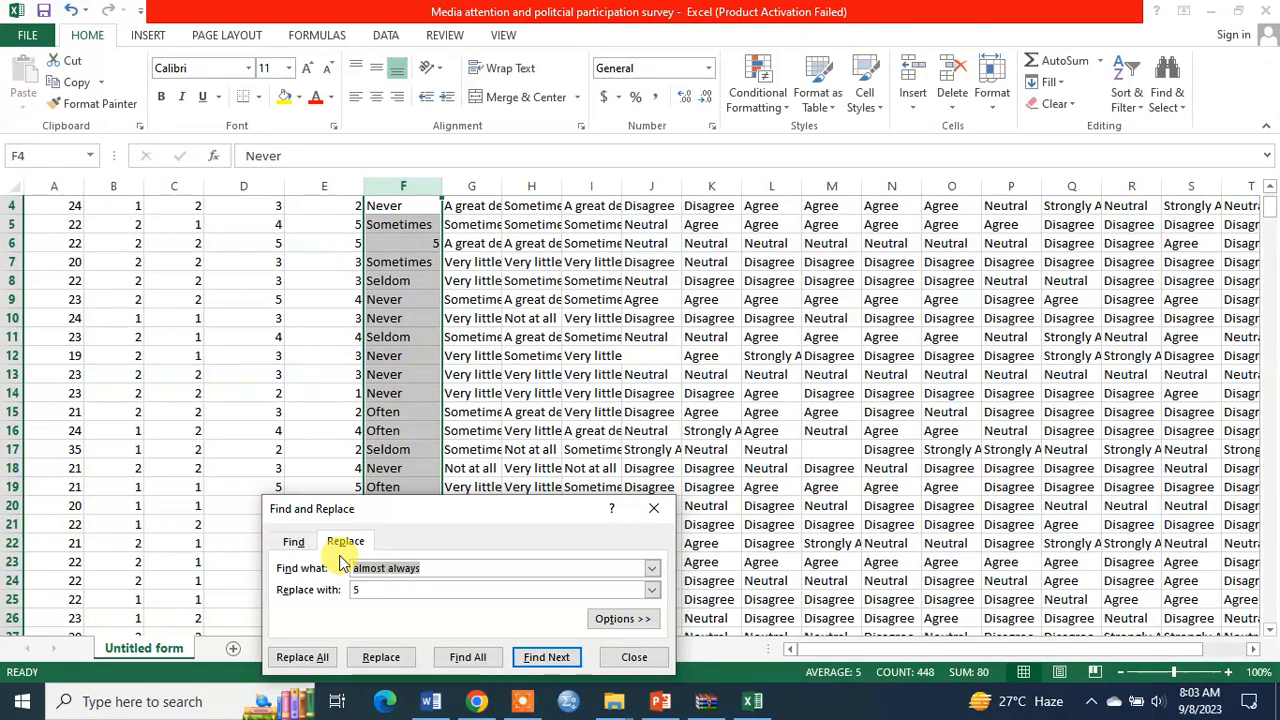
{"action": "type", "text": "often"}
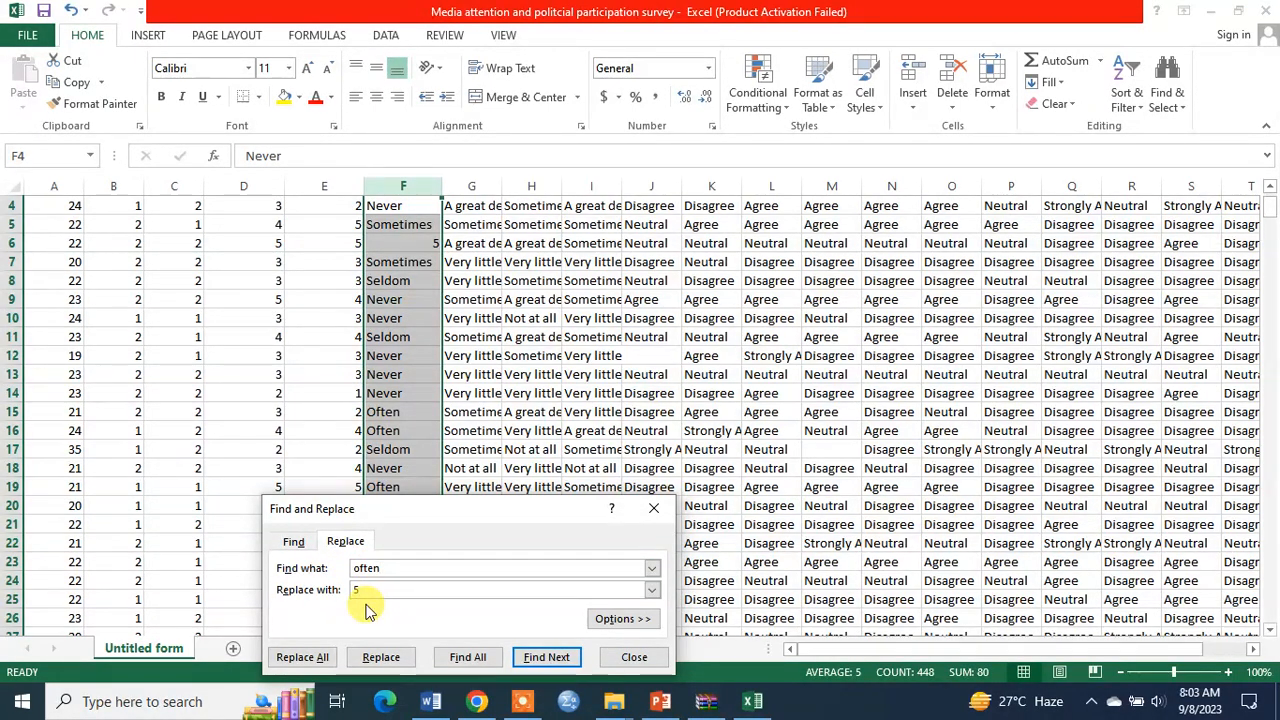
{"action": "left_click_drag", "start_coordinate": [363, 588], "coordinate": [346, 585]}
{"action": "type", "text": "4"}
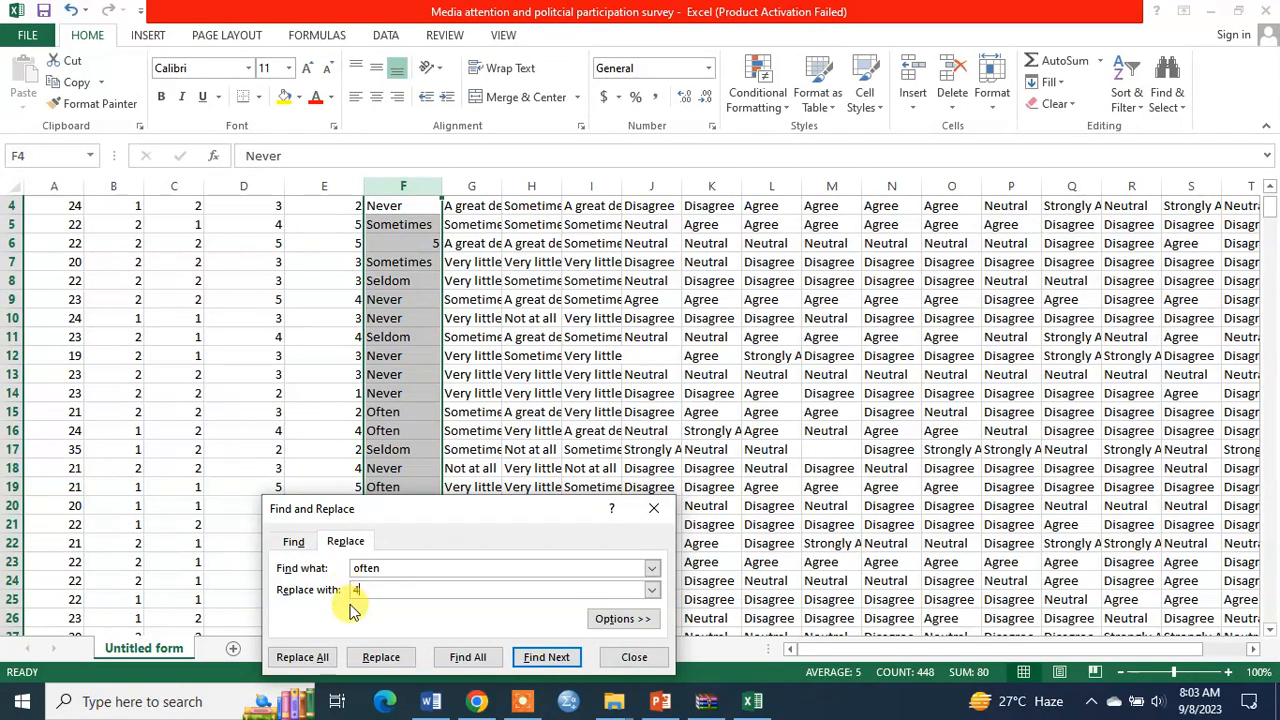
{"action": "left_click", "coordinate": [320, 656]}
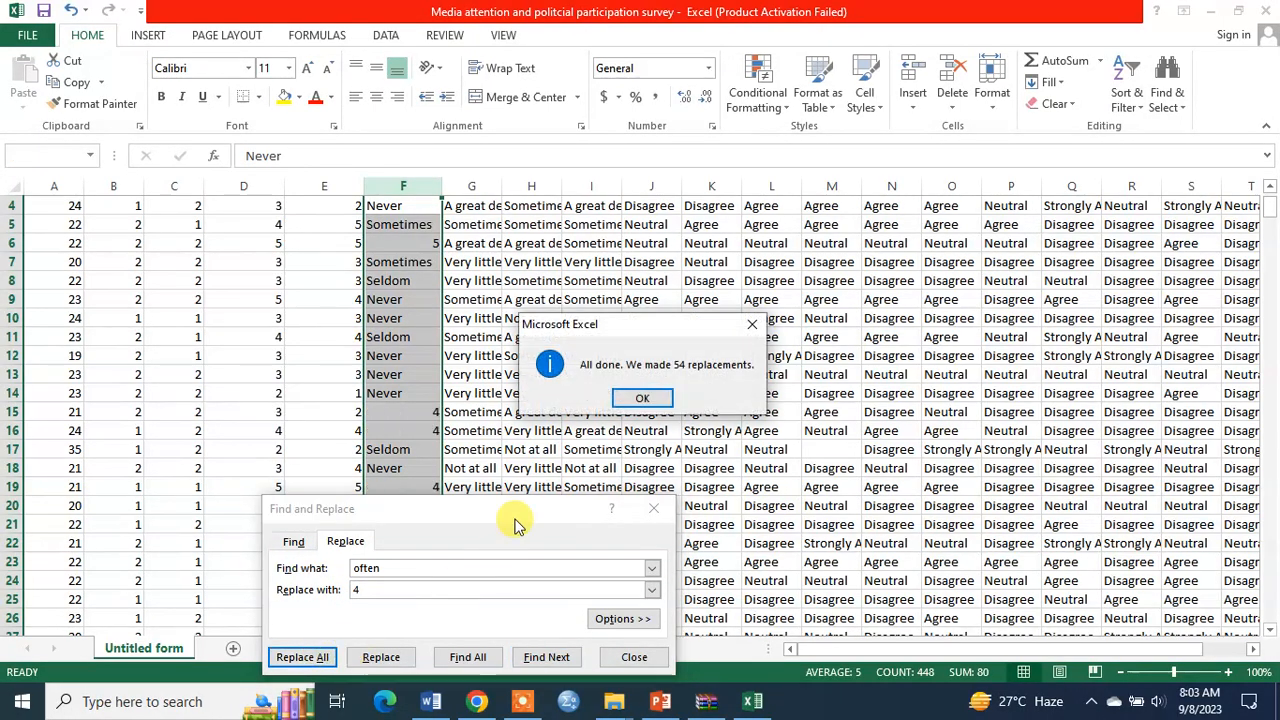
{"action": "left_click", "coordinate": [630, 396]}
Replace every "sometimes" entry in the Q3 column with the code 3
{"action": "left_click_drag", "start_coordinate": [417, 565], "coordinate": [355, 570]}
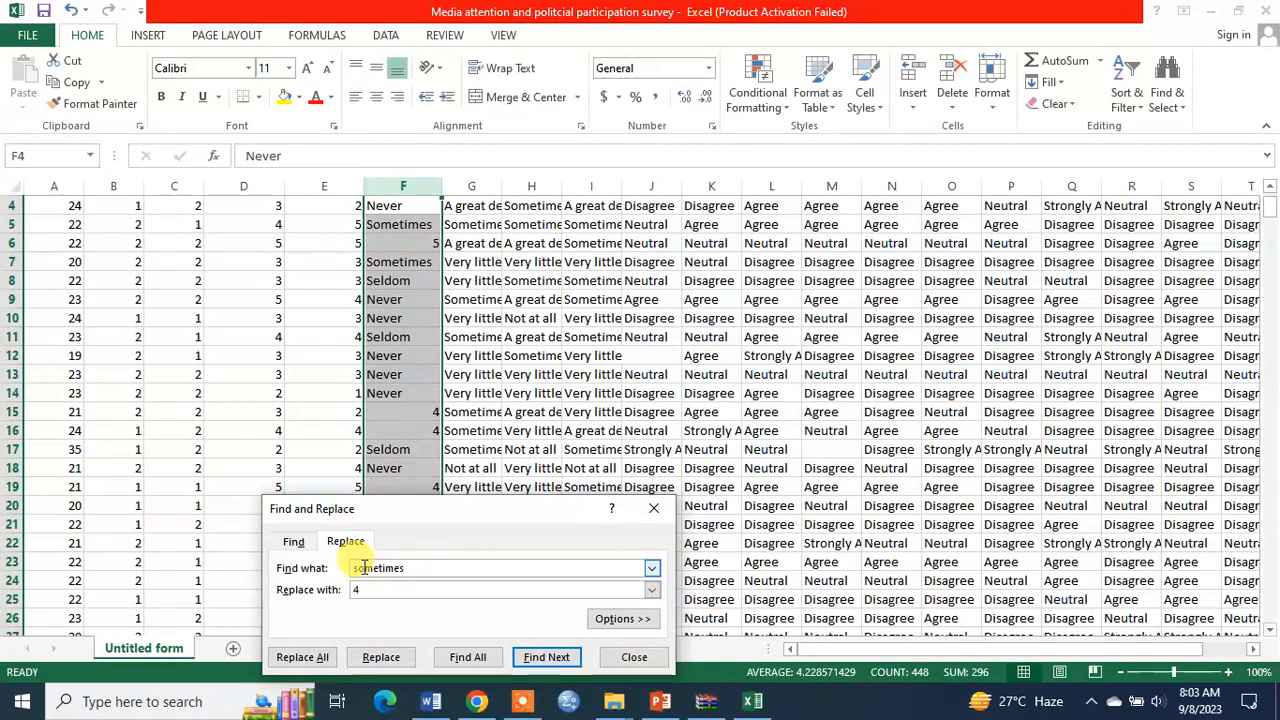
{"action": "key", "text": "Tab"}
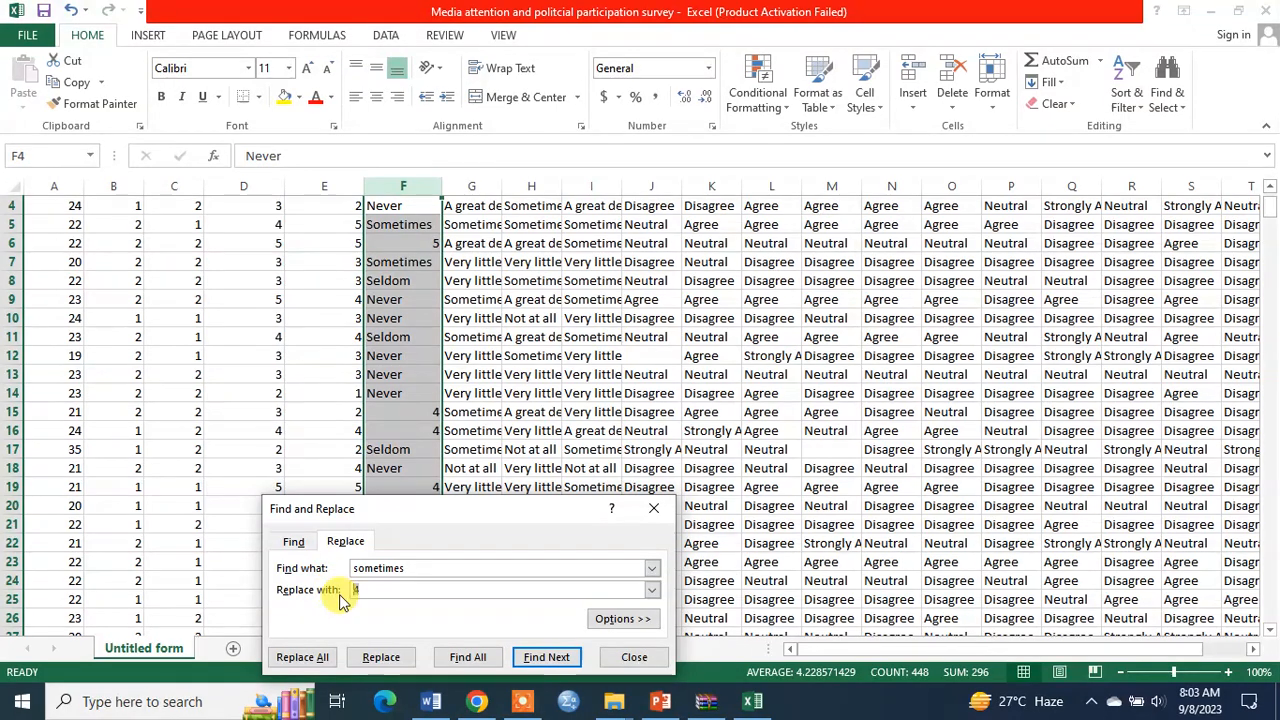
{"action": "left_click", "coordinate": [300, 657]}
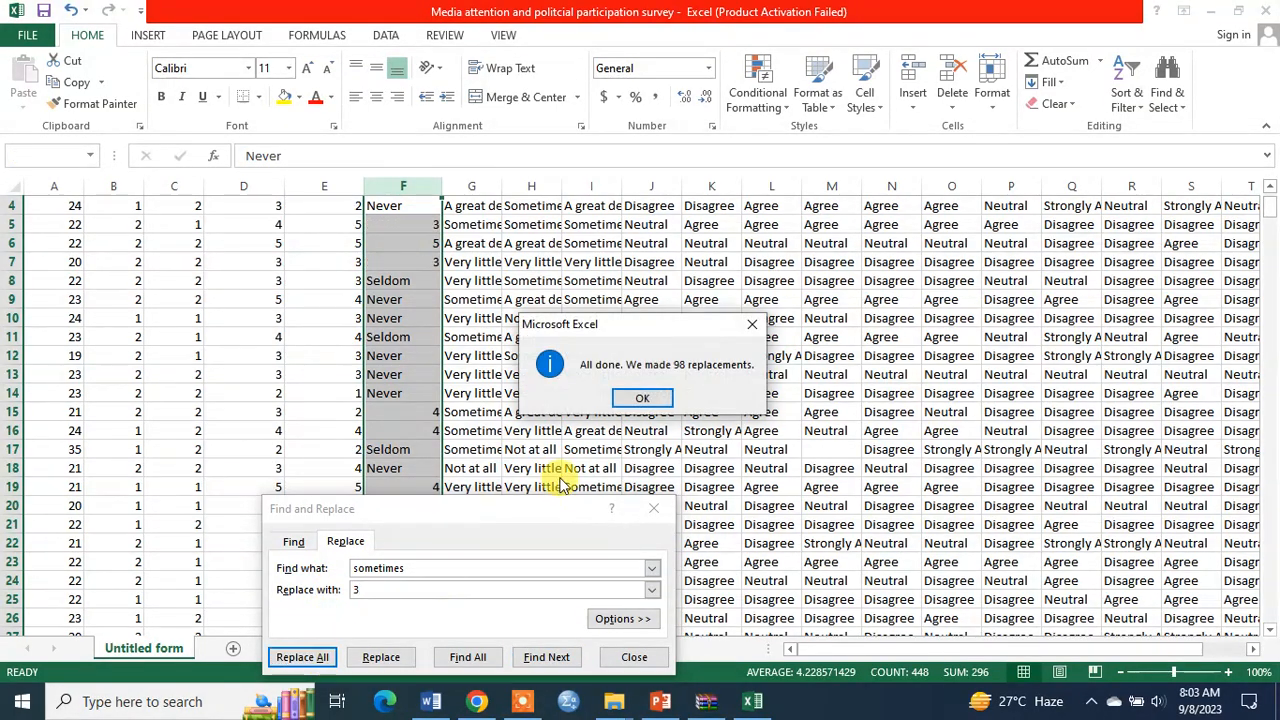
Replace every "seldom" entry in the Q3 column with the code 2
{"action": "left_click", "coordinate": [641, 398]}
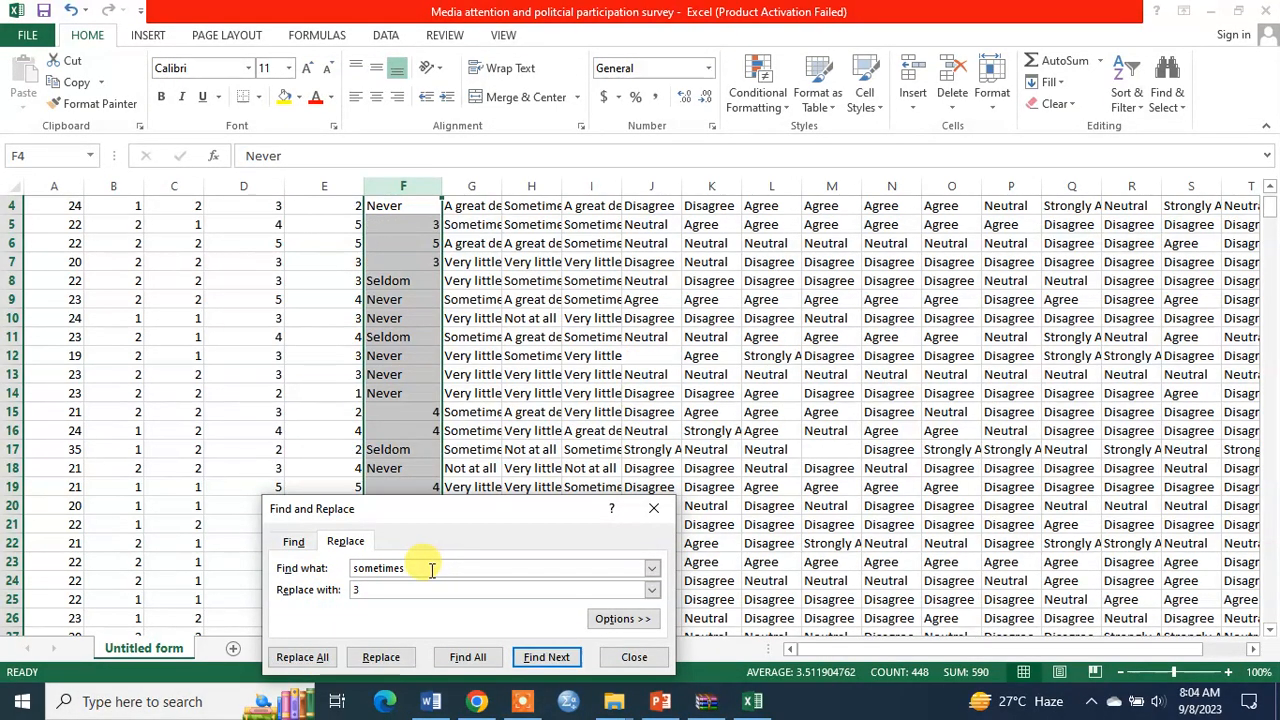
{"action": "left_click_drag", "start_coordinate": [426, 568], "coordinate": [352, 568]}
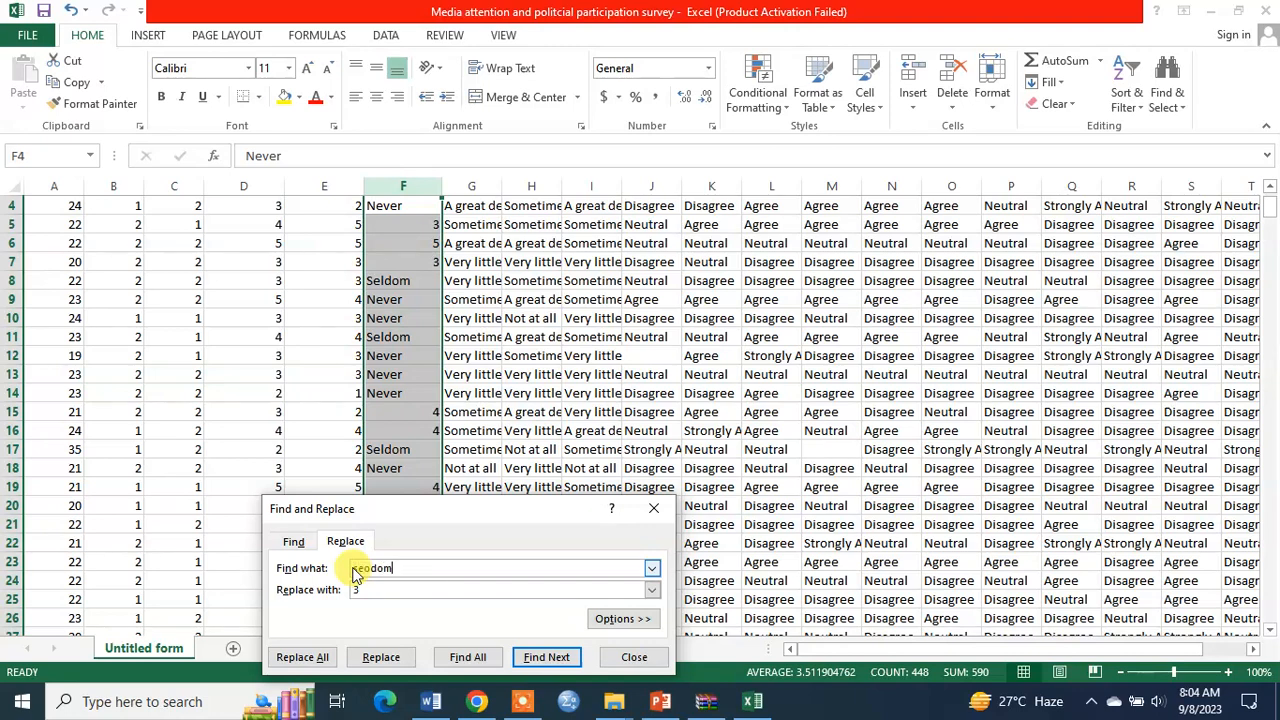
{"action": "left_click", "coordinate": [355, 591]}
{"action": "left_click_drag", "start_coordinate": [345, 596], "coordinate": [371, 591]}
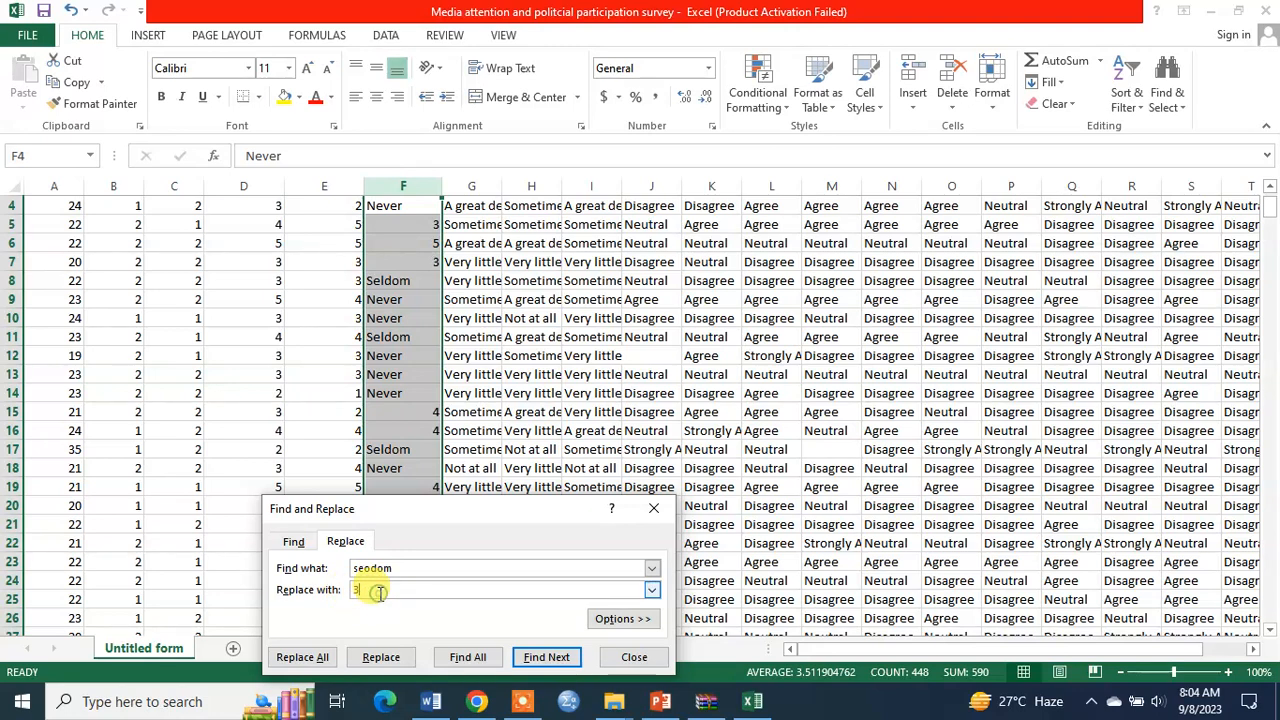
{"action": "type", "text": "2"}
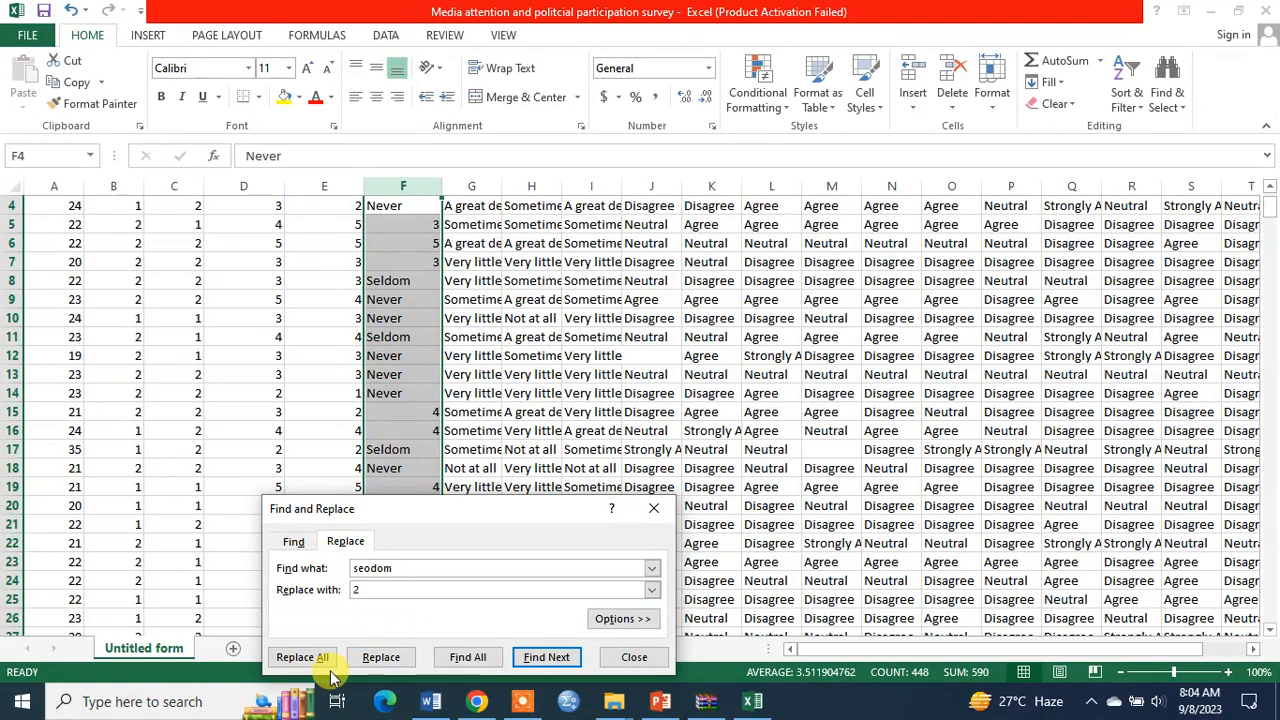
{"action": "left_click", "coordinate": [302, 657]}
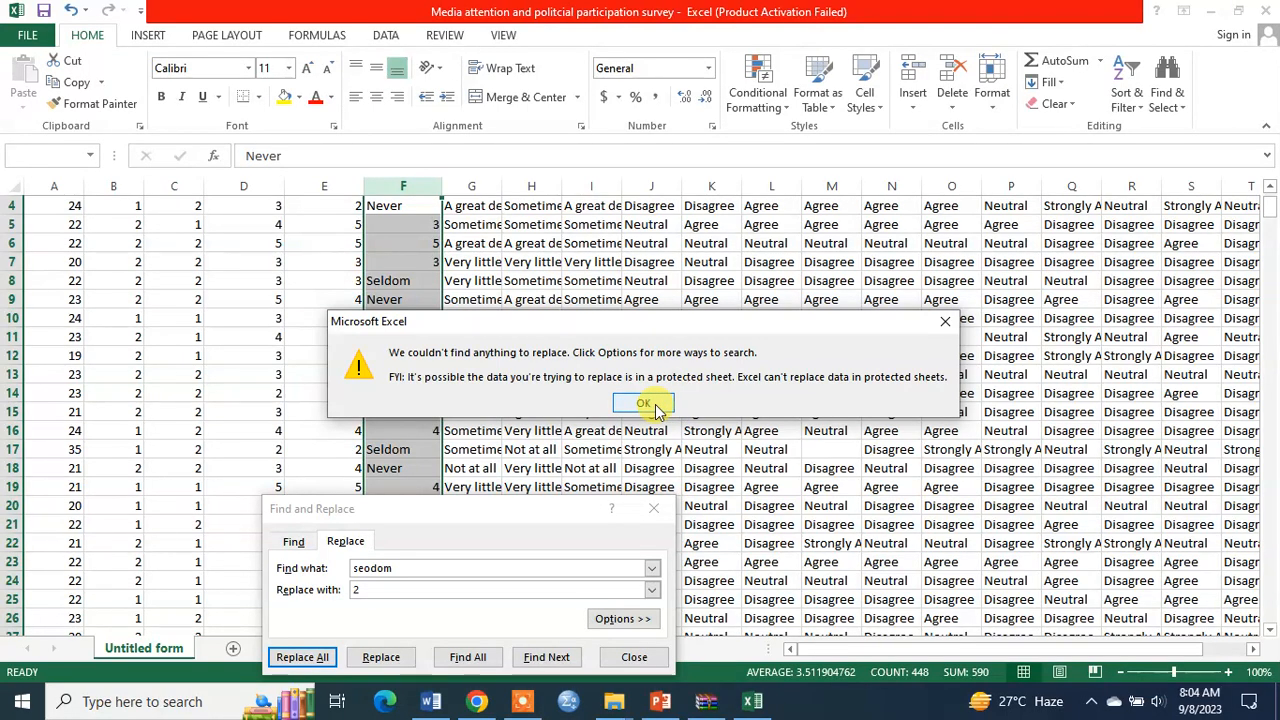
{"action": "left_click", "coordinate": [365, 580]}
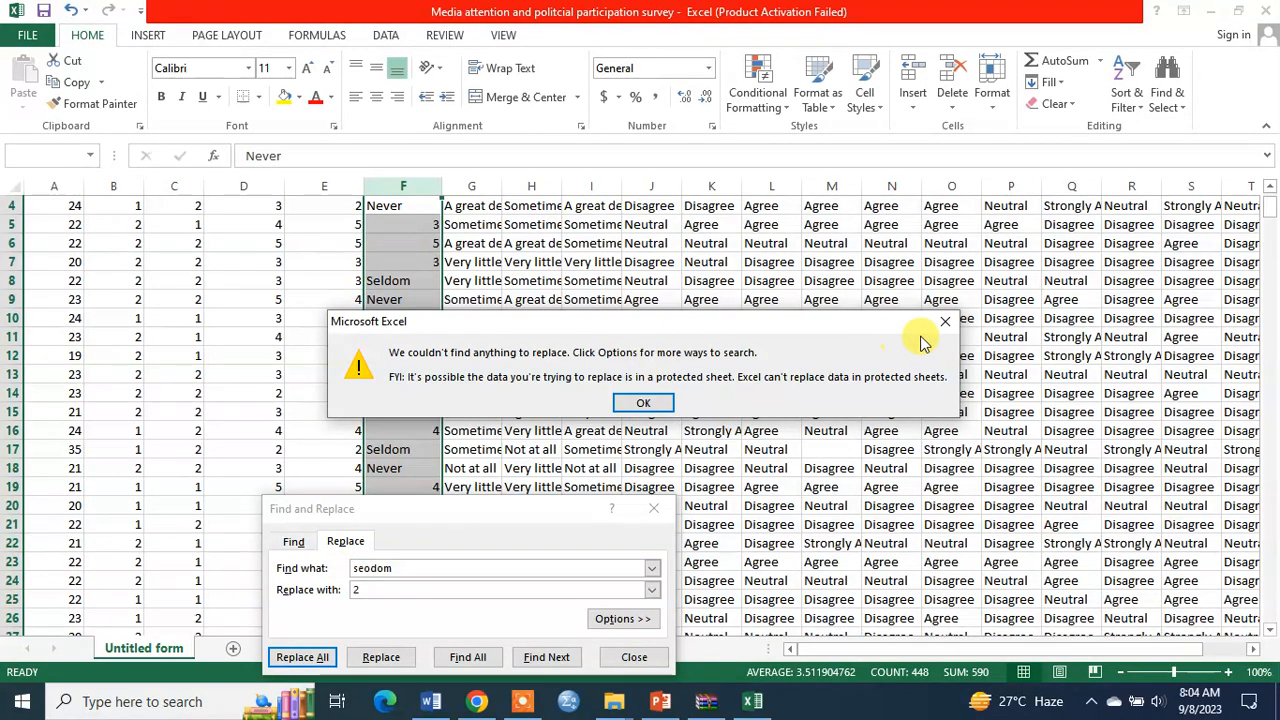
{"action": "left_click", "coordinate": [945, 322]}
{"action": "left_click", "coordinate": [370, 565]}
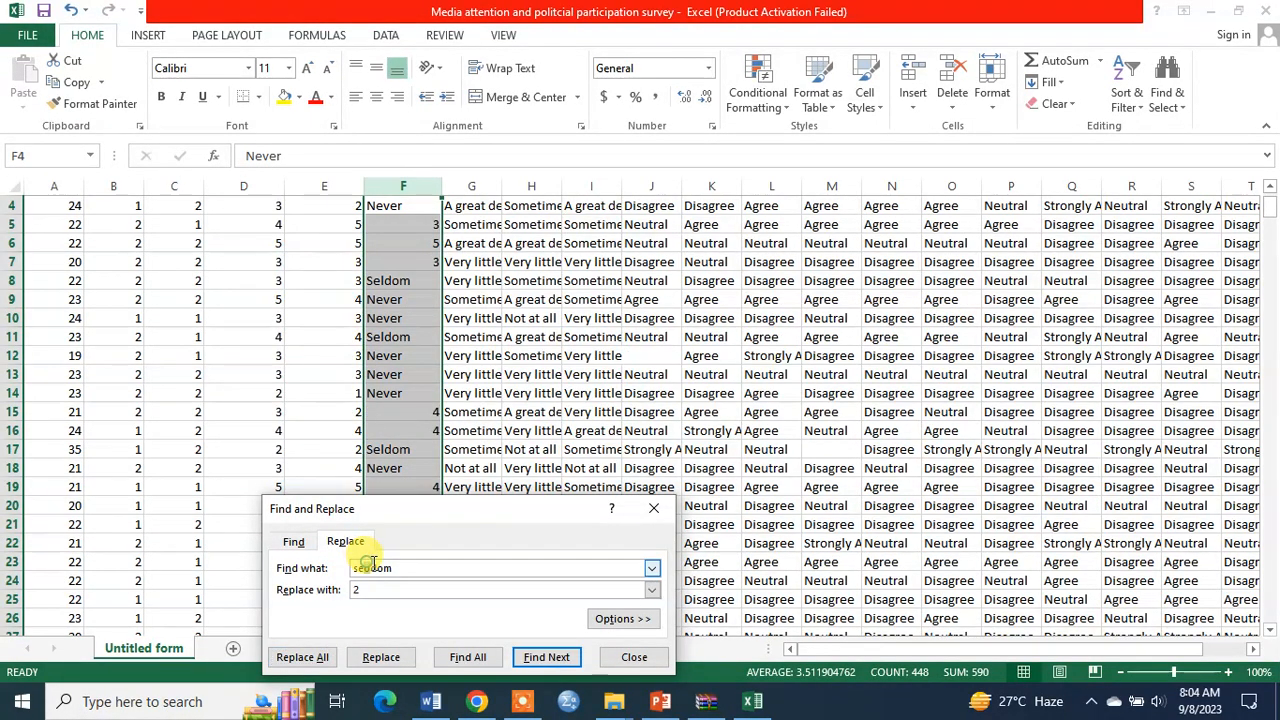
{"action": "left_click", "coordinate": [298, 658]}
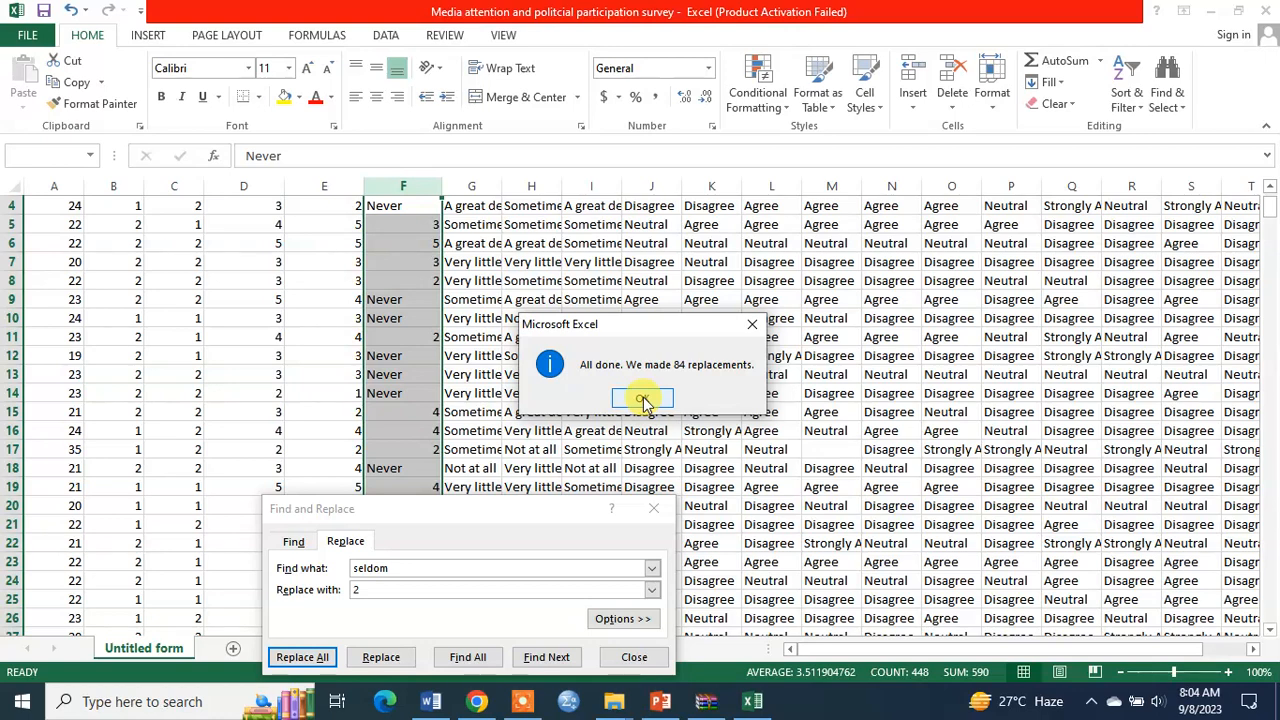
{"action": "left_click", "coordinate": [643, 400]}
Replace every "never" entry in the Q3 column with the code 1, and finish replacing in that column
{"action": "left_click", "coordinate": [378, 569]}
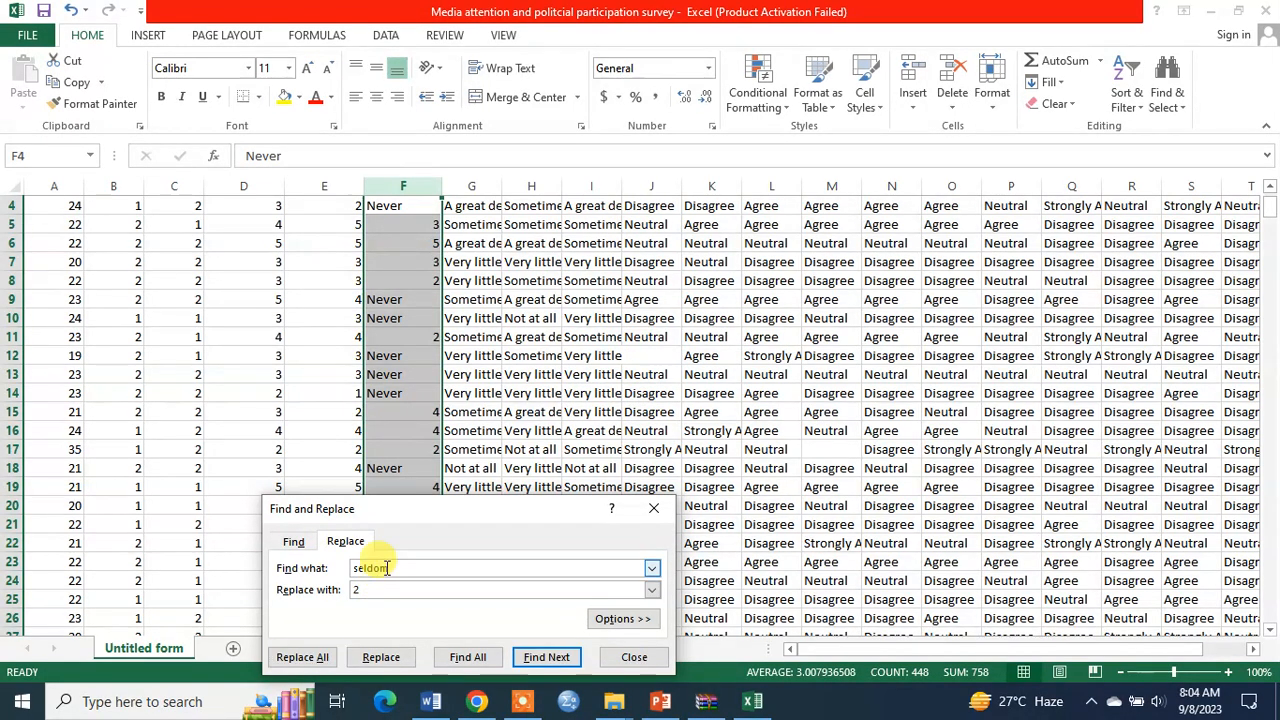
{"action": "double_click", "coordinate": [380, 569]}
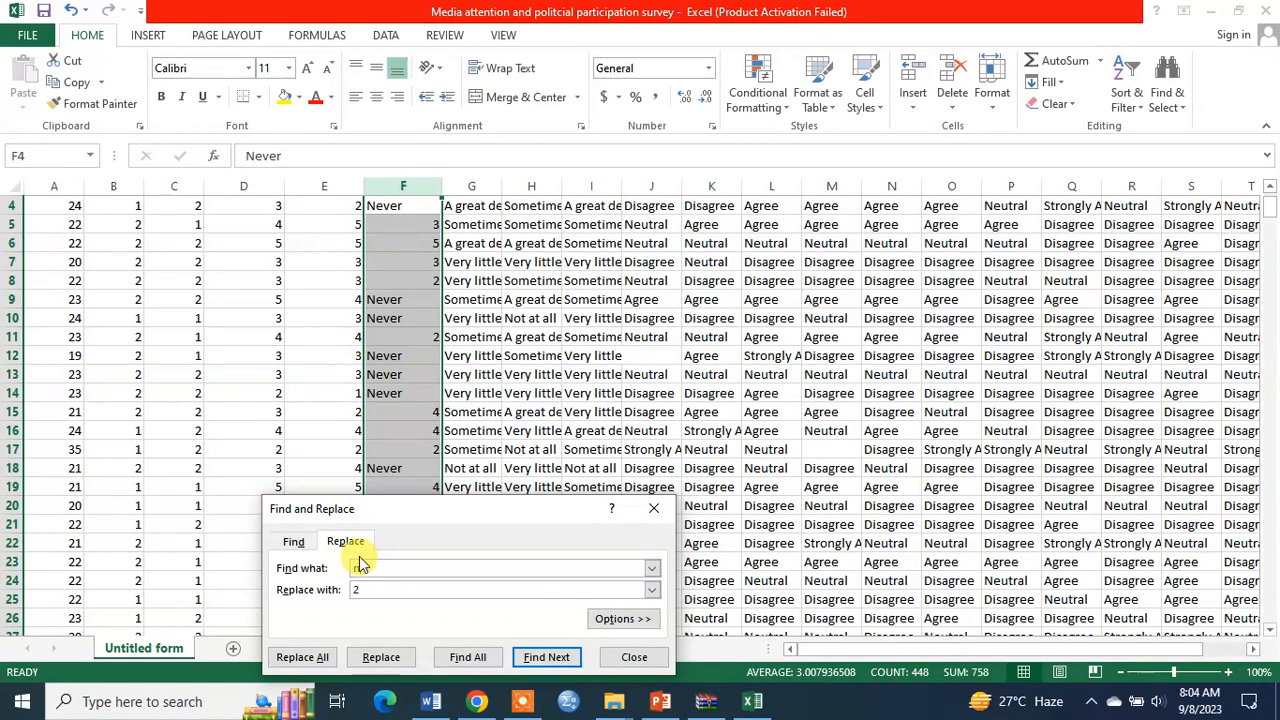
{"action": "double_click", "coordinate": [356, 590]}
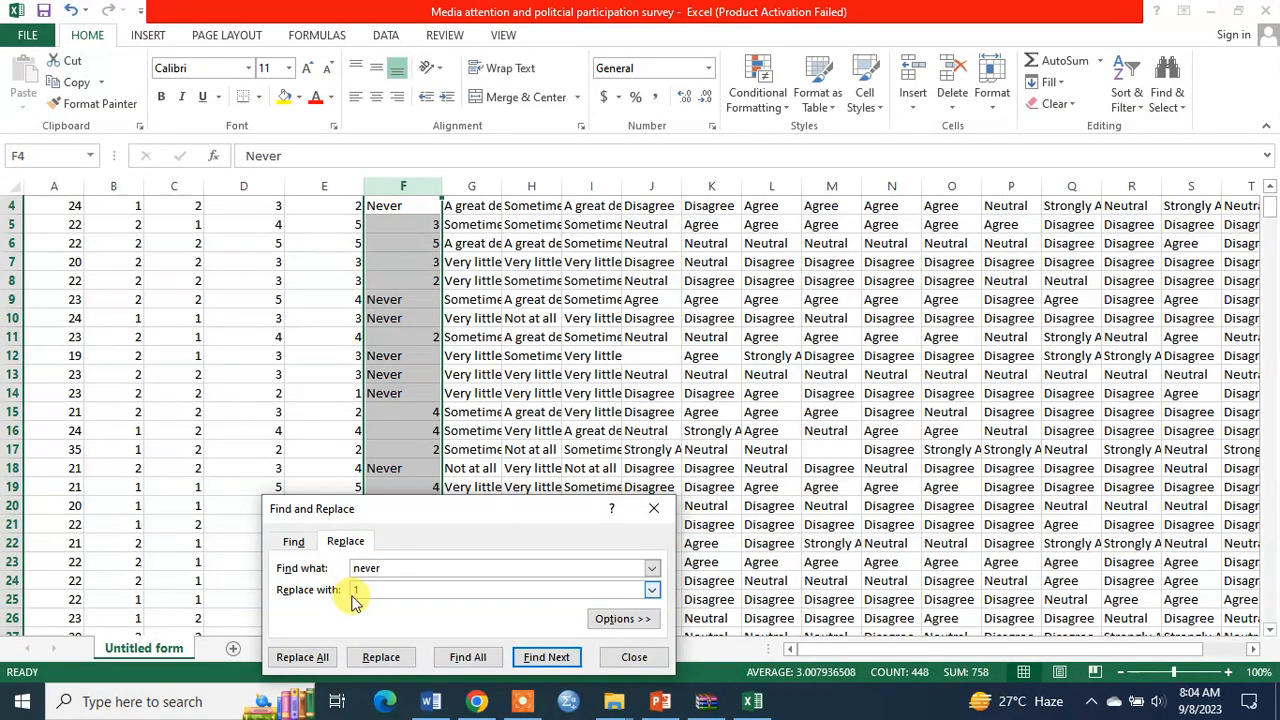
{"action": "left_click", "coordinate": [302, 657]}
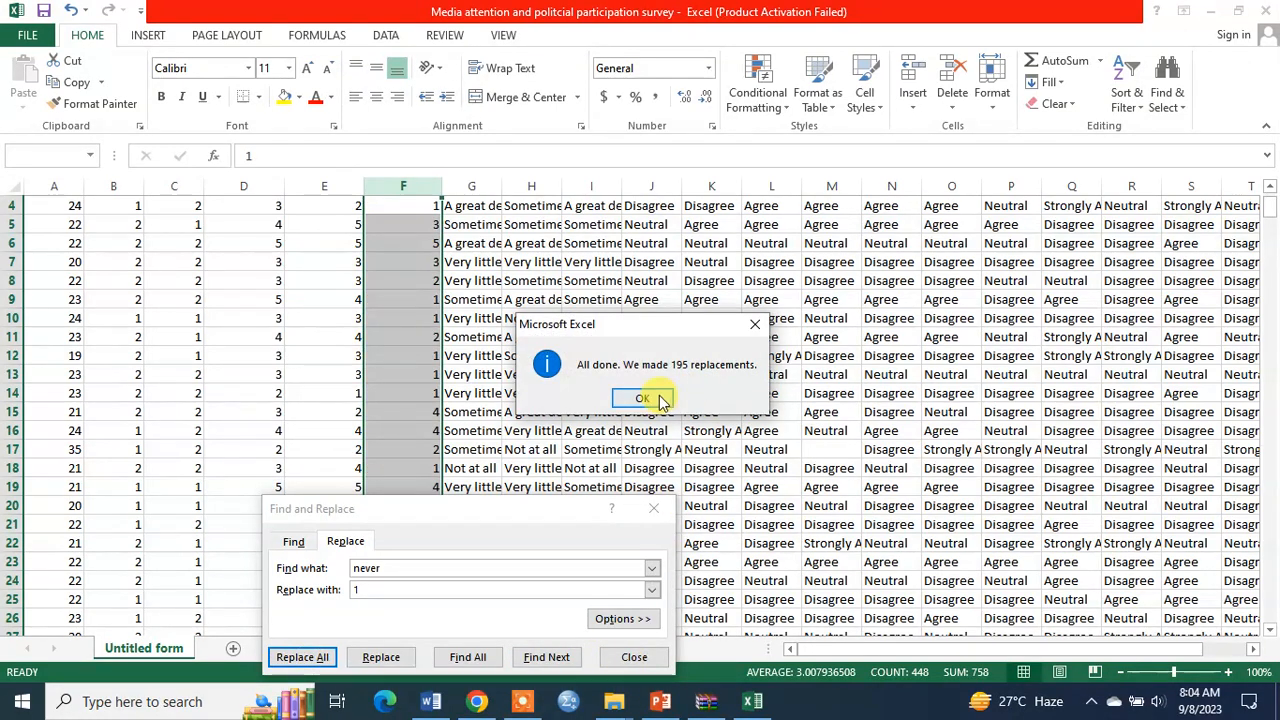
{"action": "left_click", "coordinate": [645, 398]}
{"action": "left_click", "coordinate": [634, 657]}
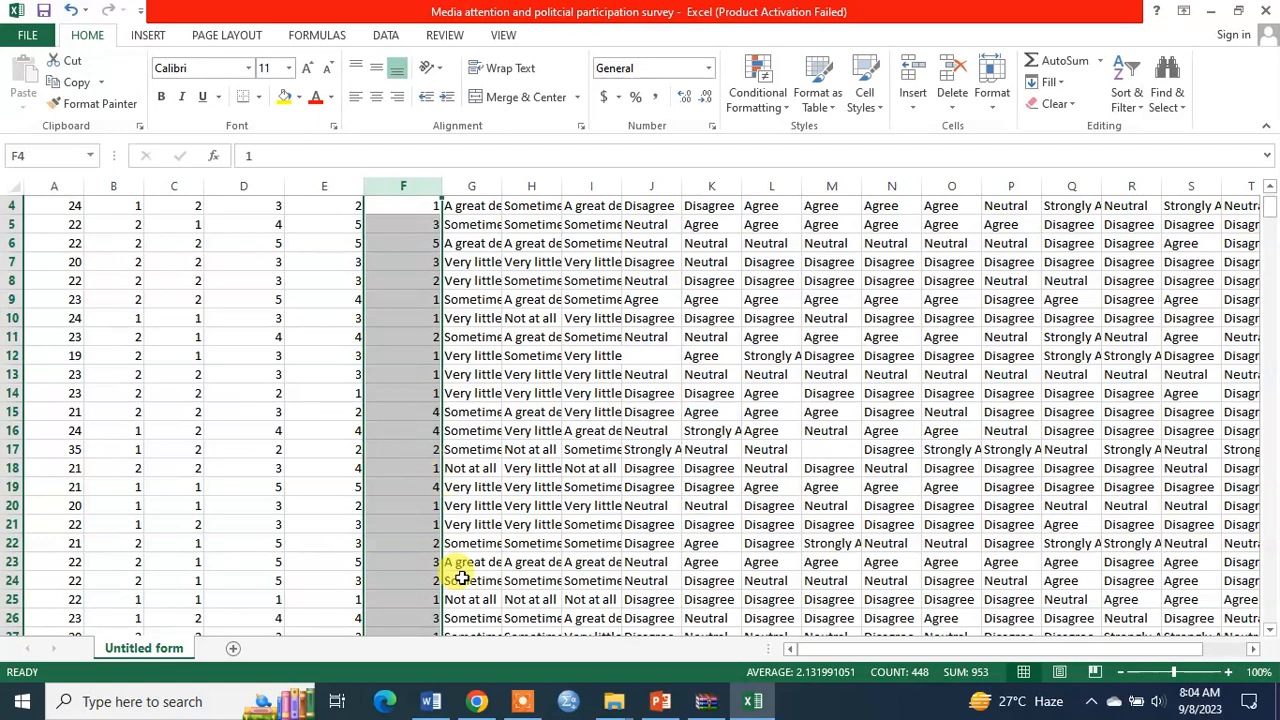
Check the Political Interest answer codes in the Word questionnaire, and widen the Q4 and Q5 answer columns back in the Excel sheet
{"action": "left_click", "coordinate": [435, 700]}
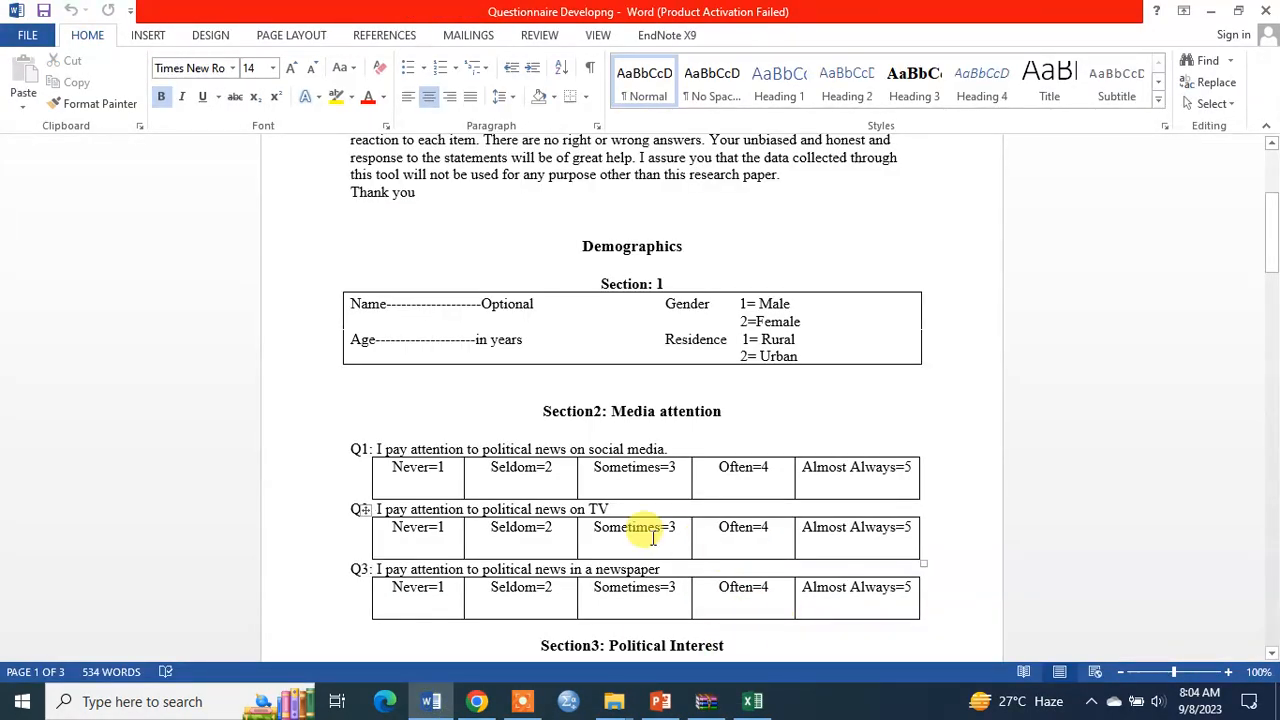
{"action": "scroll", "coordinate": [655, 543], "scroll_direction": "down", "scroll_amount": 3}
{"action": "scroll", "coordinate": [652, 540], "scroll_direction": "down", "scroll_amount": 2}
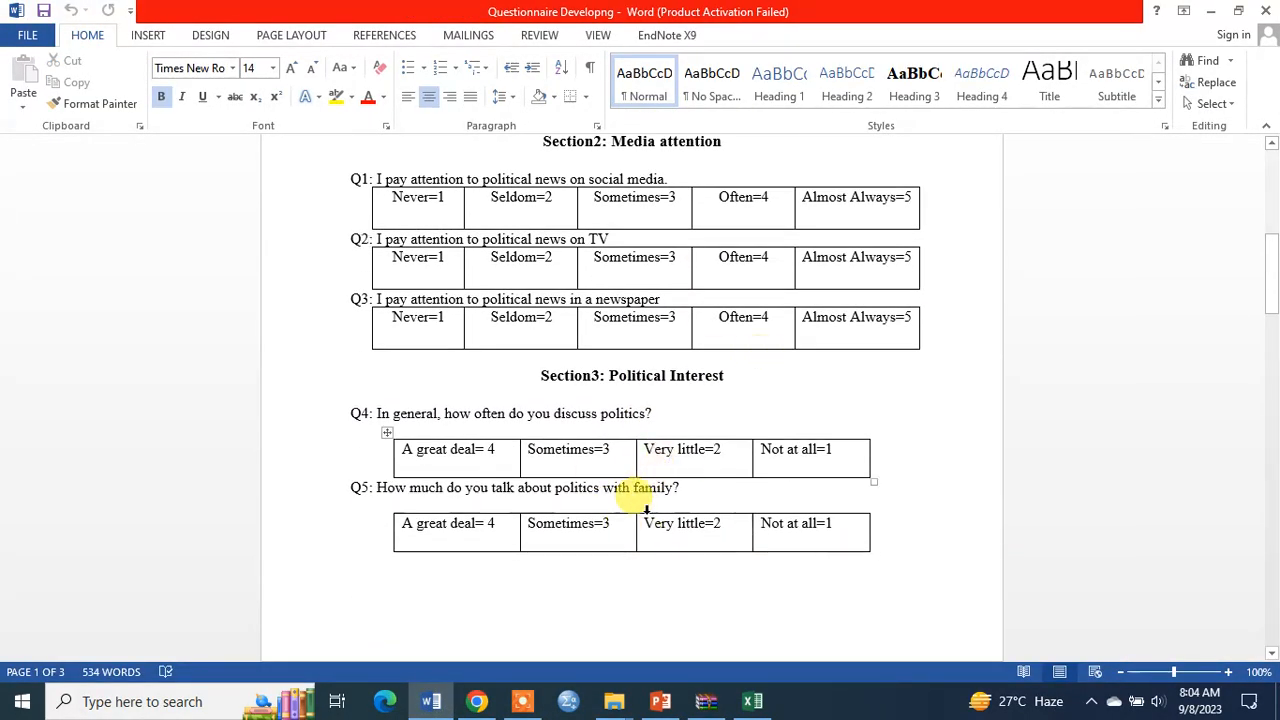
{"action": "scroll", "coordinate": [645, 506], "scroll_direction": "down", "scroll_amount": 5}
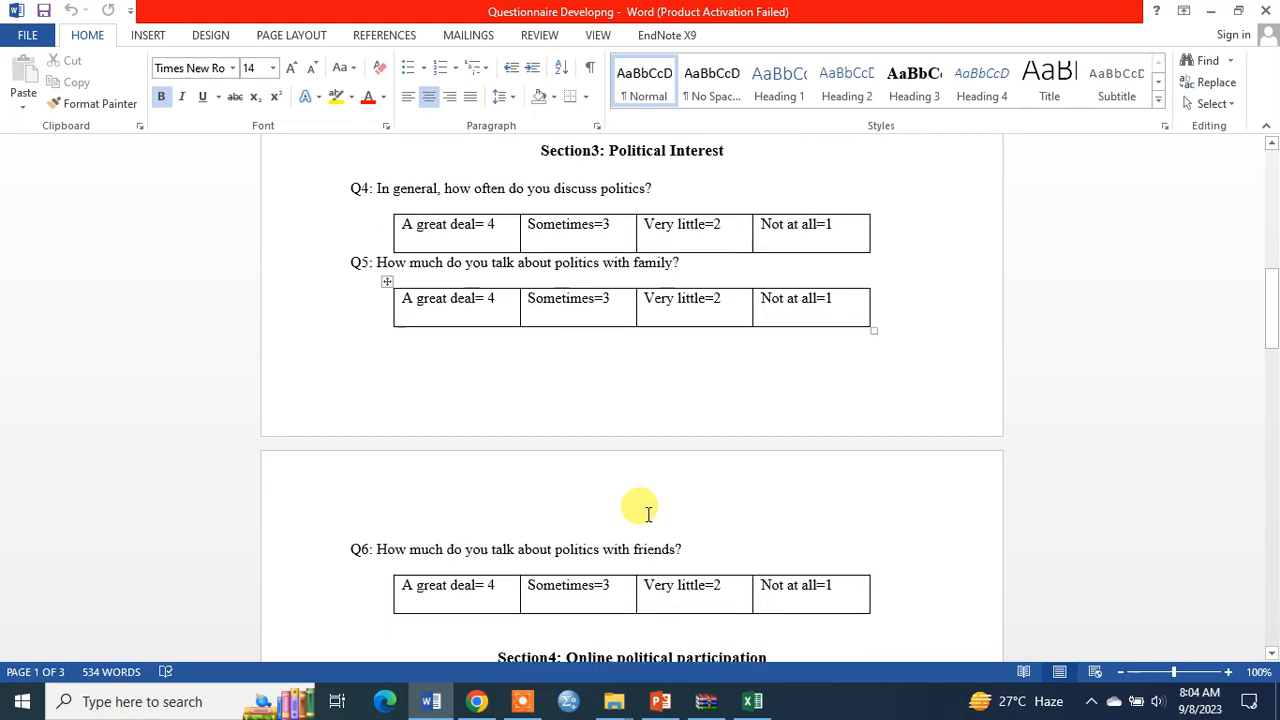
{"action": "scroll", "coordinate": [648, 506], "scroll_direction": "up", "scroll_amount": 3}
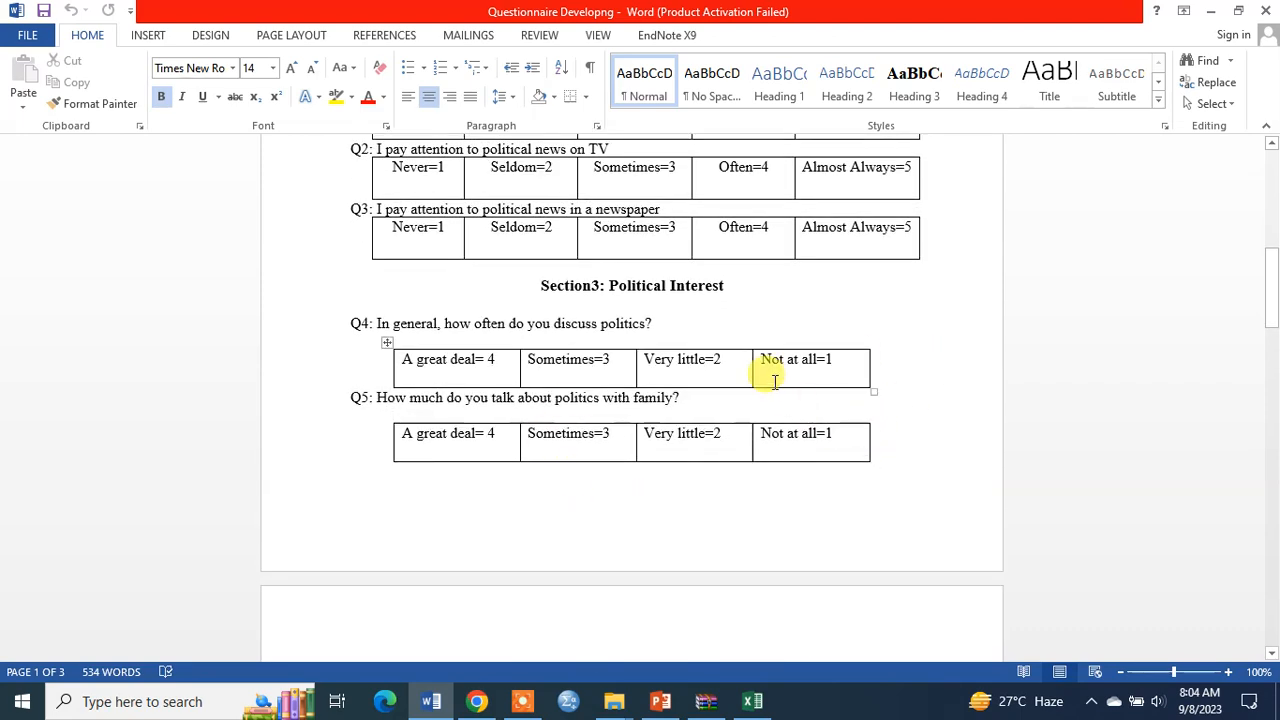
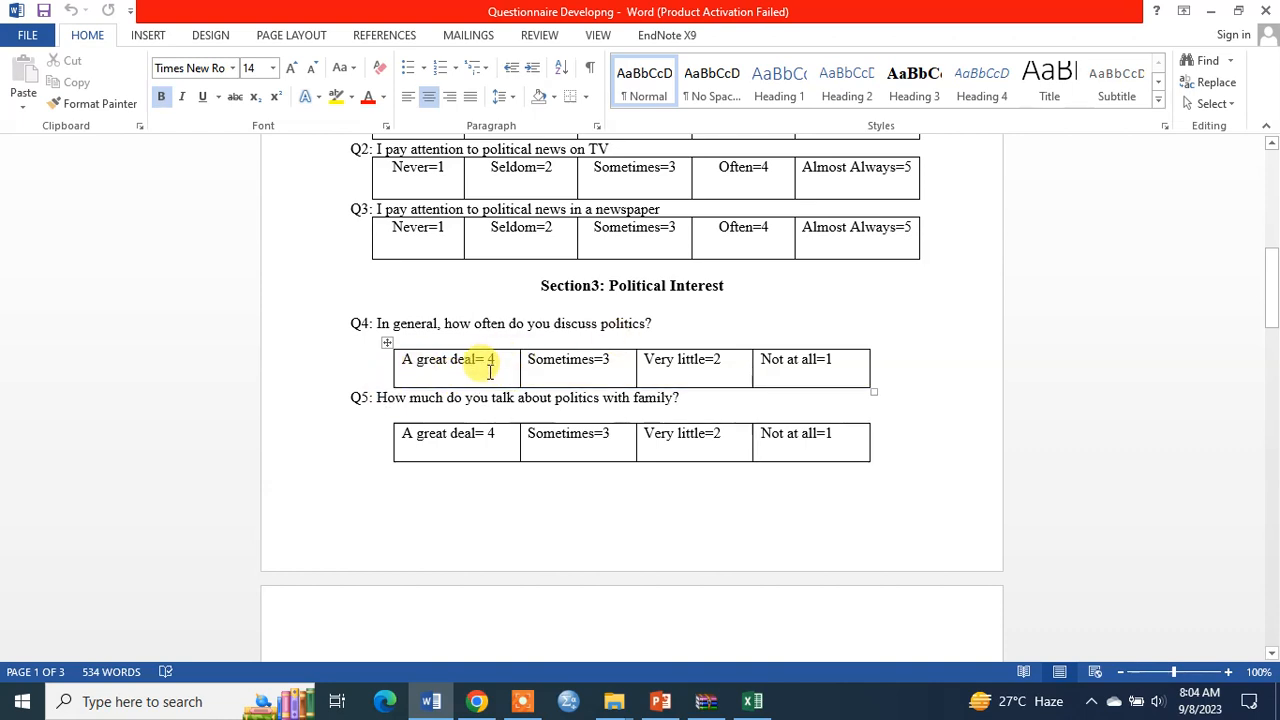
{"action": "left_click", "coordinate": [752, 701]}
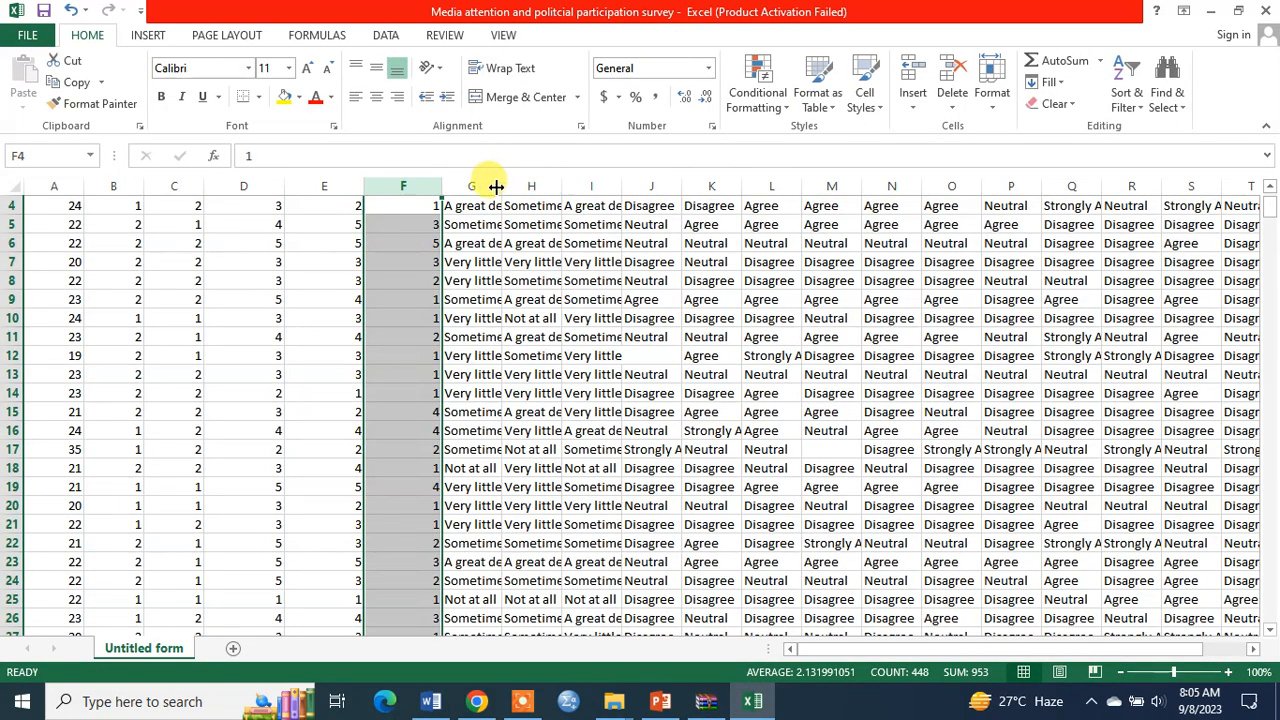
{"action": "left_click_drag", "start_coordinate": [502, 186], "coordinate": [658, 188]}
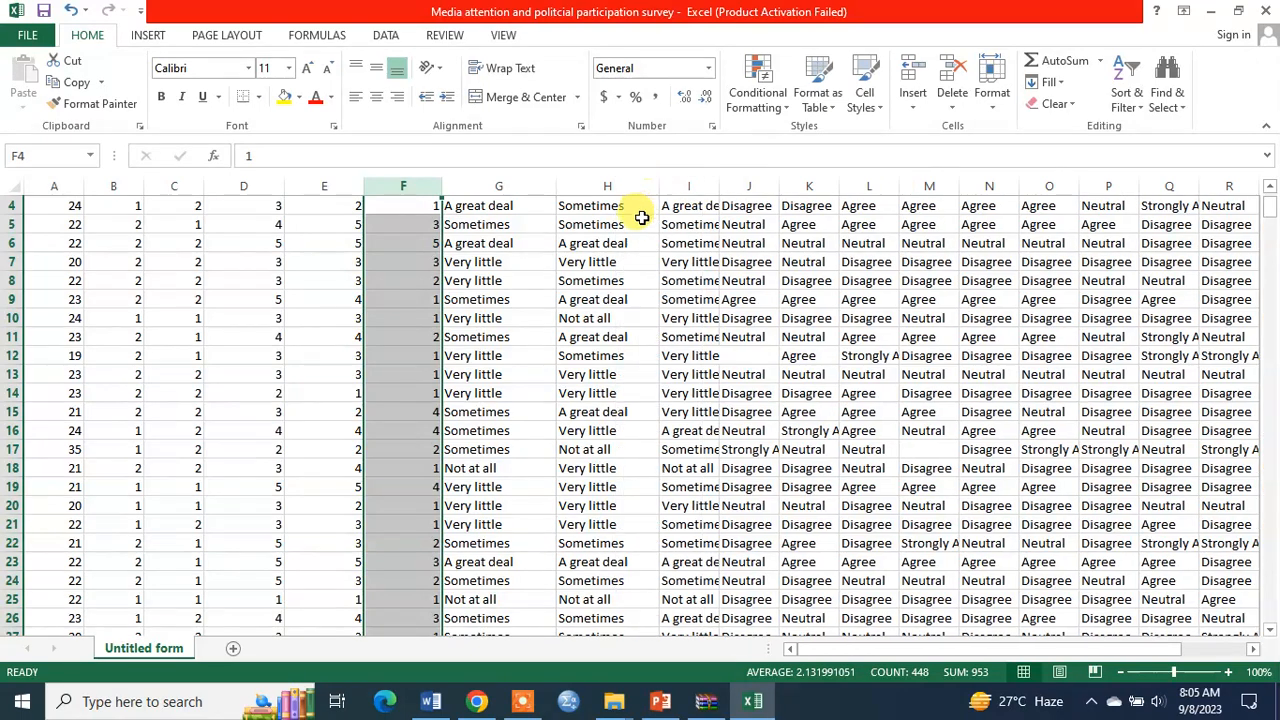
Select the whole Q4 column and replace every "a great deal" entry with 4, checking the code in the Word questionnaire
{"action": "left_click", "coordinate": [503, 186]}
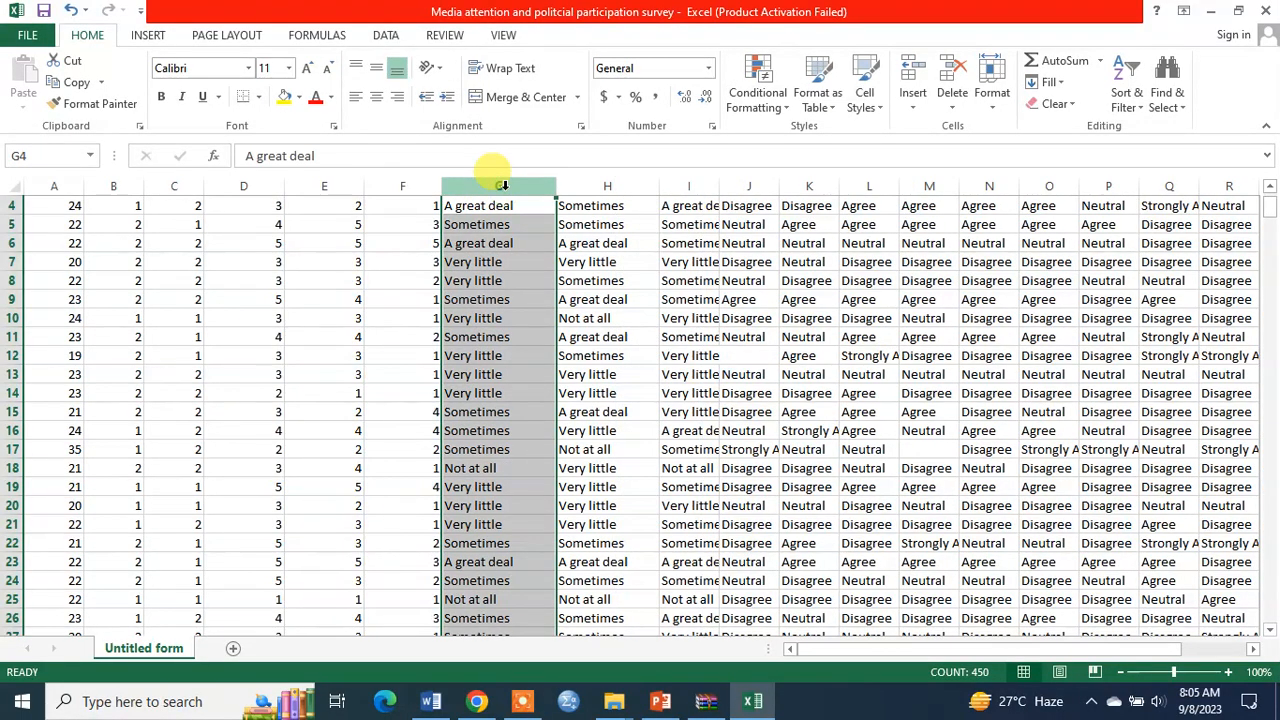
{"action": "key", "text": "ctrl+f"}
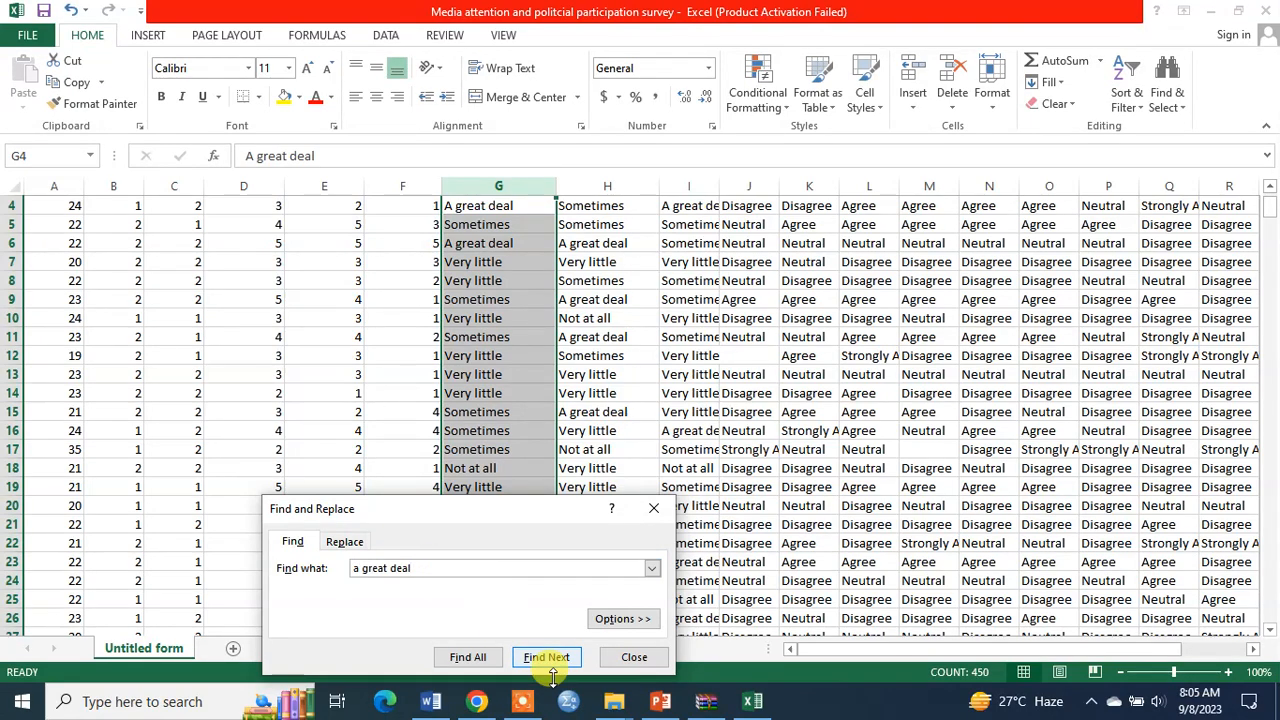
{"action": "left_click", "coordinate": [735, 705]}
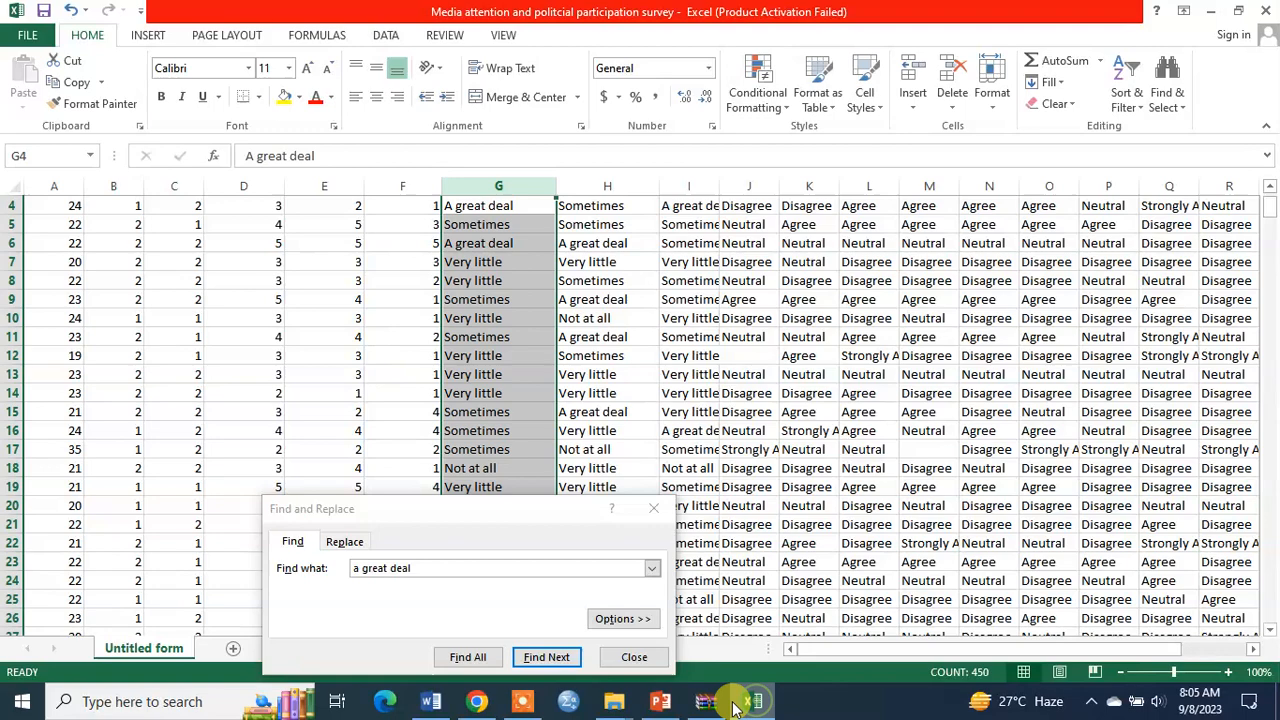
{"action": "left_click", "coordinate": [431, 701]}
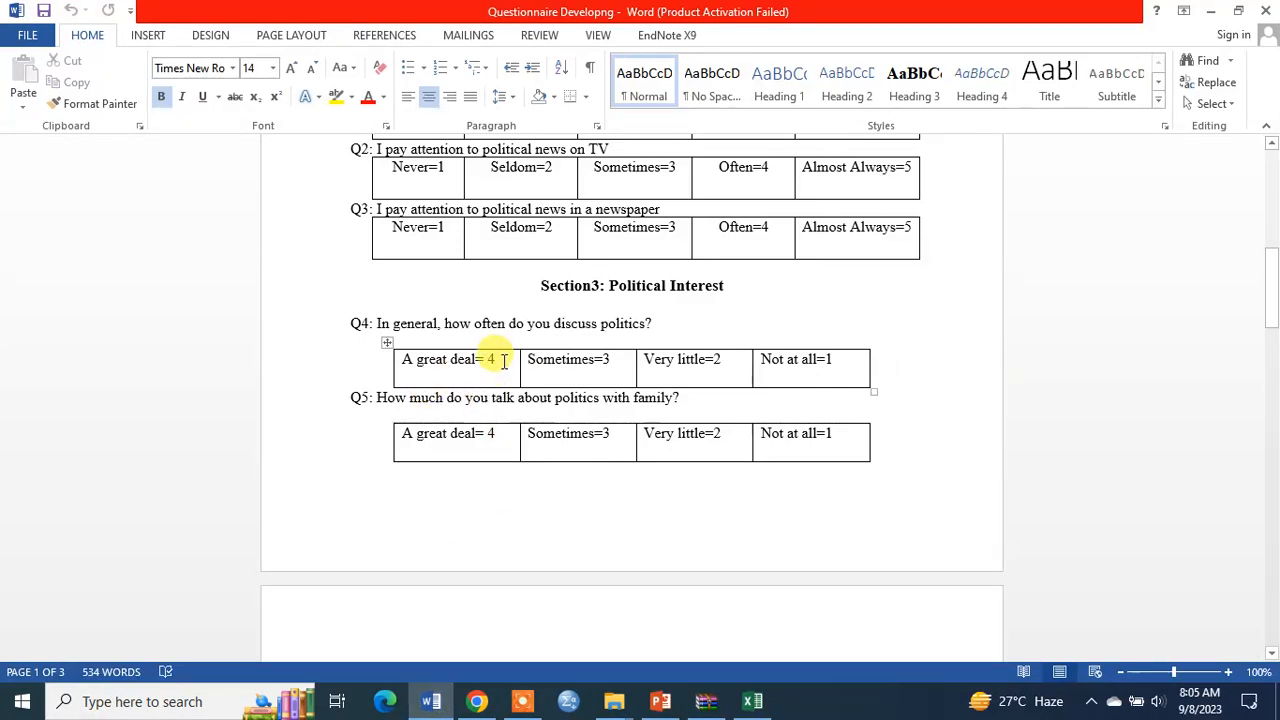
{"action": "key", "text": "alt+Tab"}
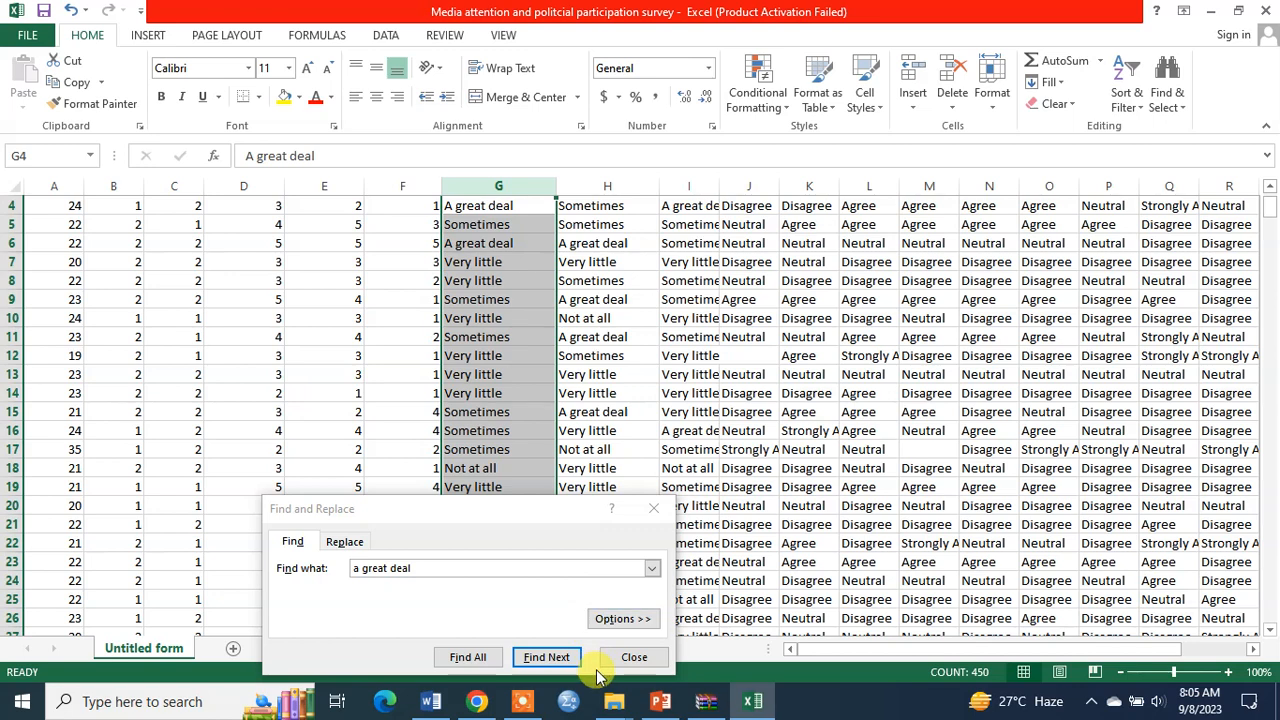
{"action": "left_click", "coordinate": [343, 542]}
{"action": "left_click", "coordinate": [370, 589]}
{"action": "type", "text": "1"}
{"action": "type", "text": "4"}
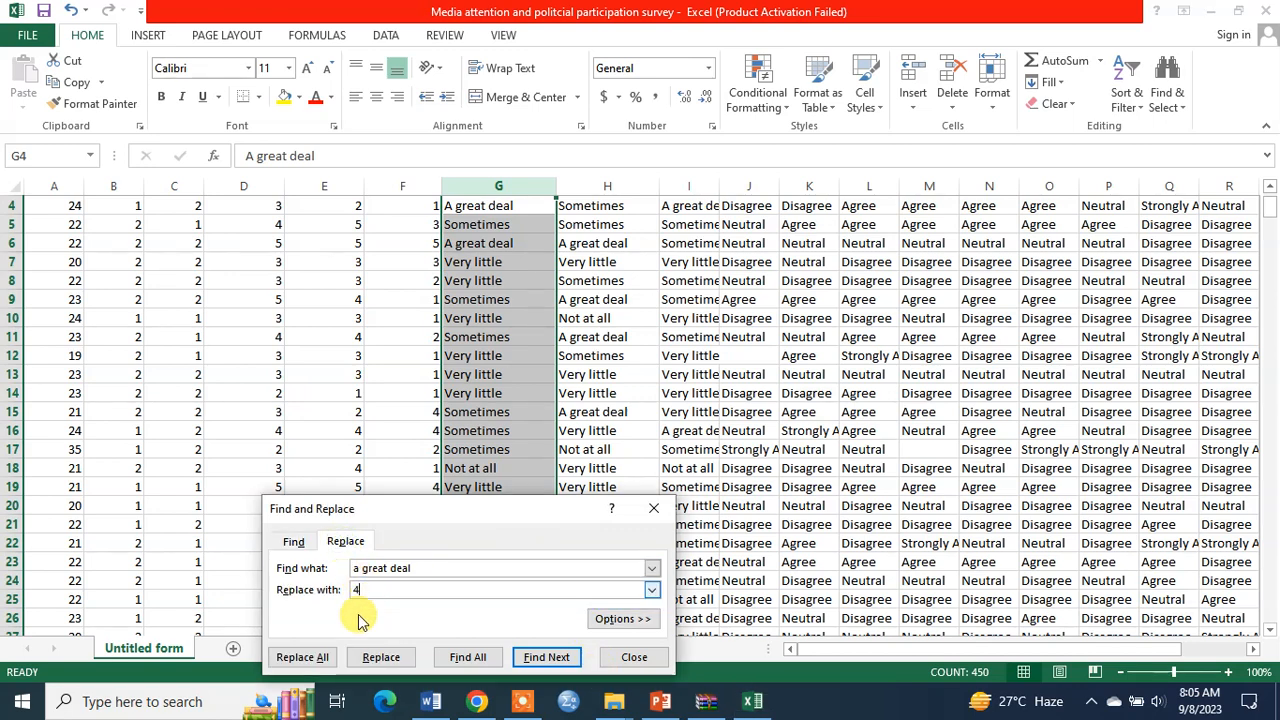
{"action": "left_click", "coordinate": [310, 658]}
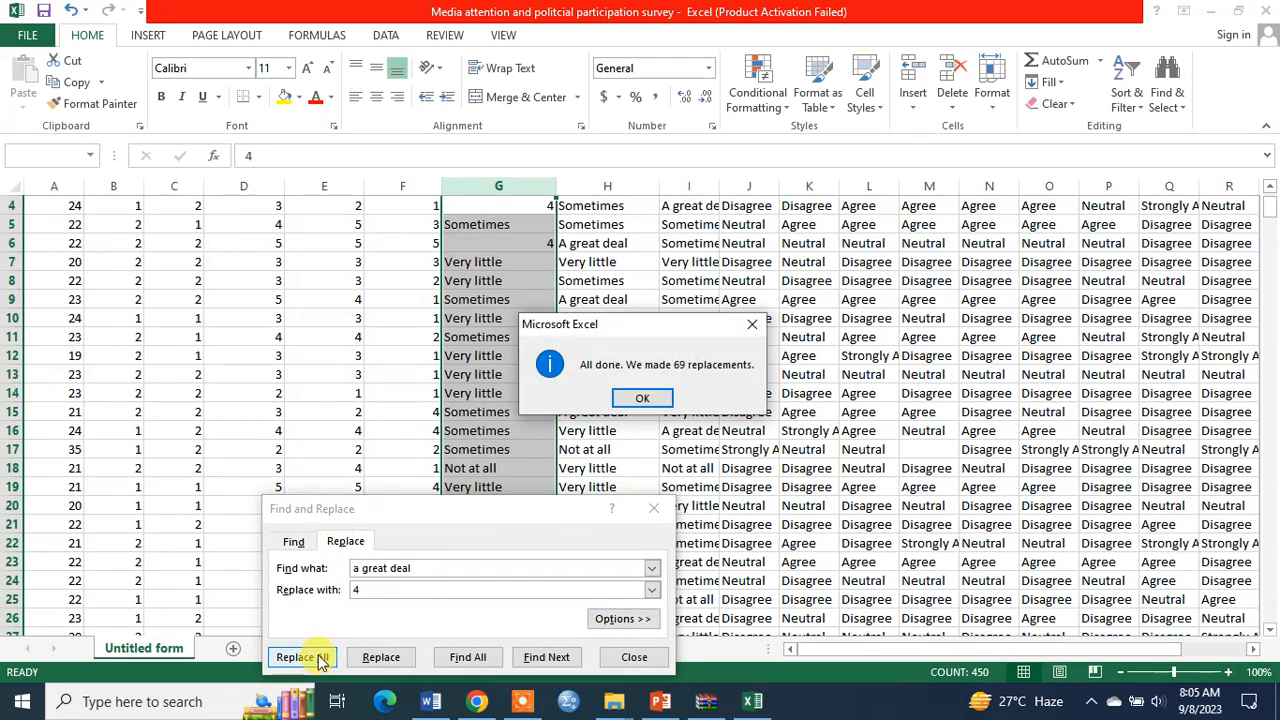
{"action": "left_click", "coordinate": [645, 402]}
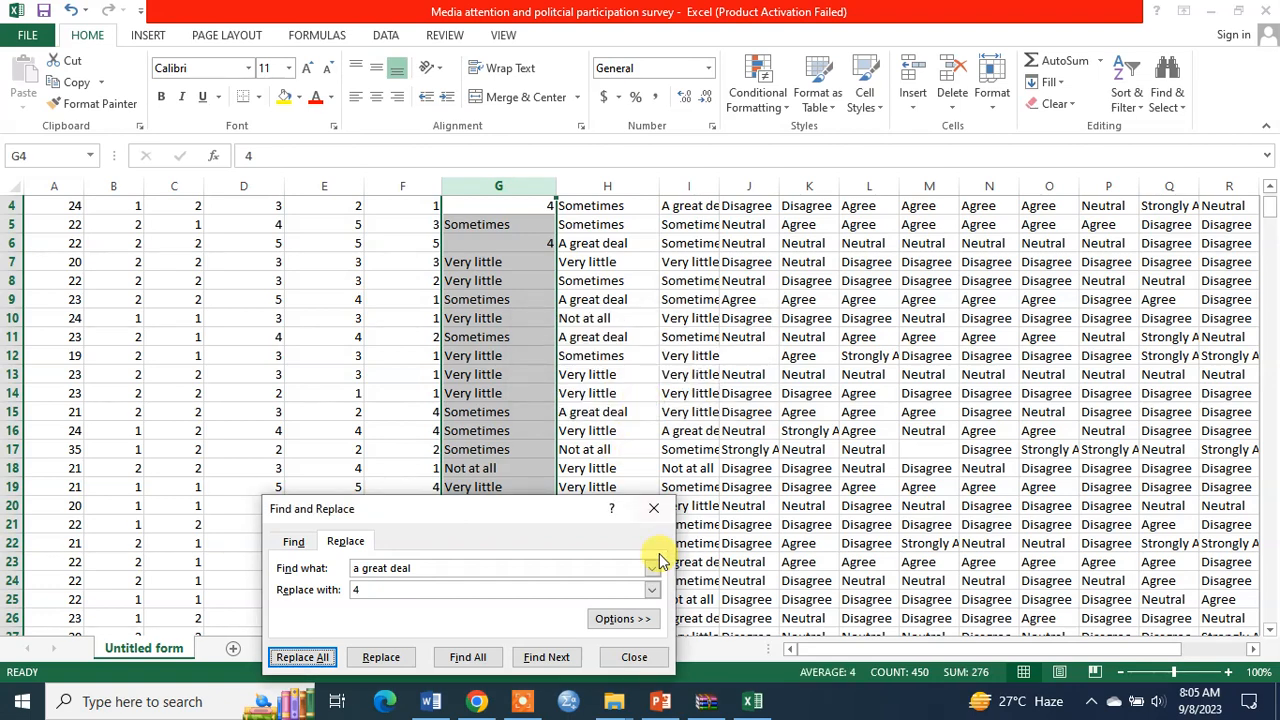
Check the Q4 codes in the Word questionnaire and replace every "sometimes" entry in Excel's Q4 column with 3
{"action": "left_click_drag", "start_coordinate": [428, 566], "coordinate": [349, 567]}
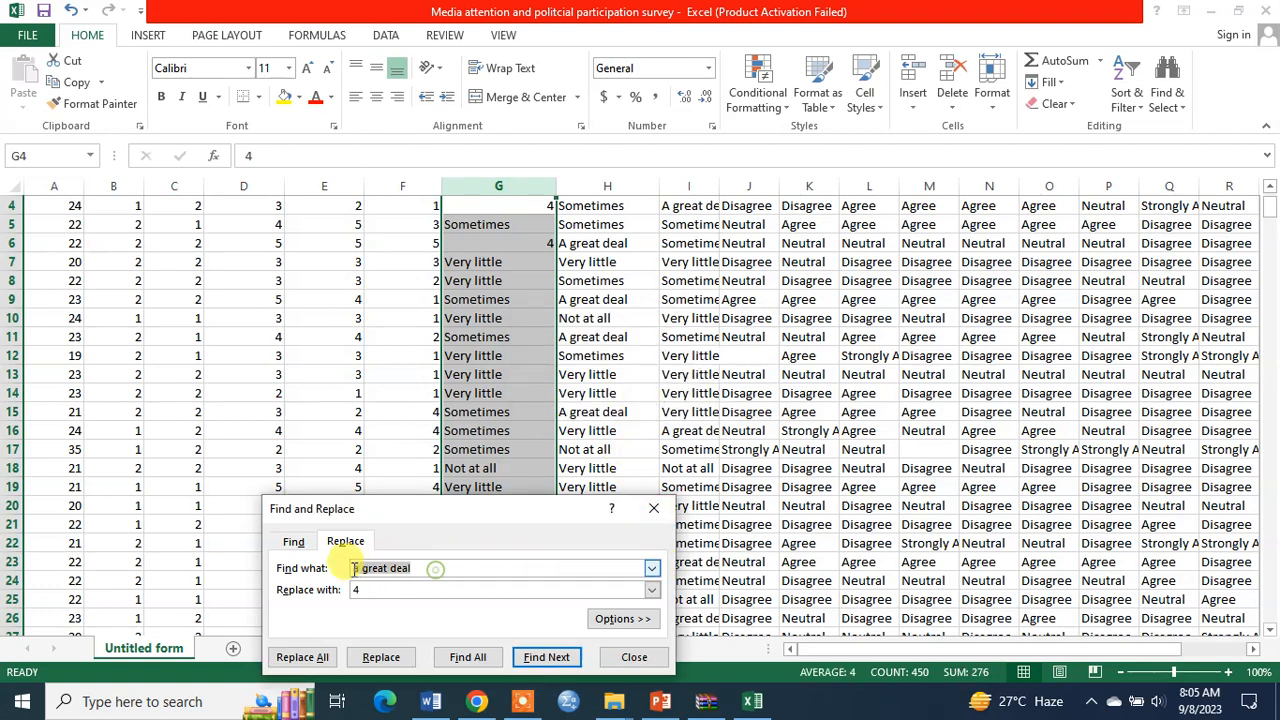
{"action": "left_click", "coordinate": [431, 701]}
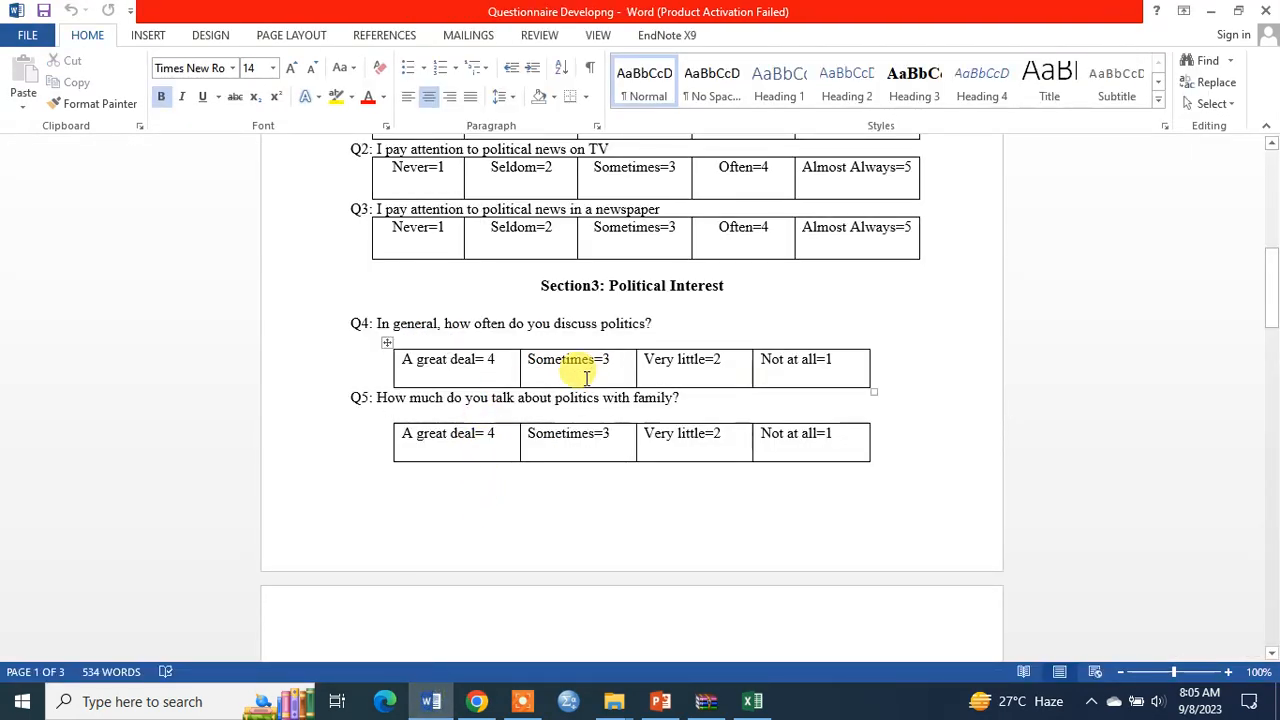
{"action": "key", "text": "ctrl+h"}
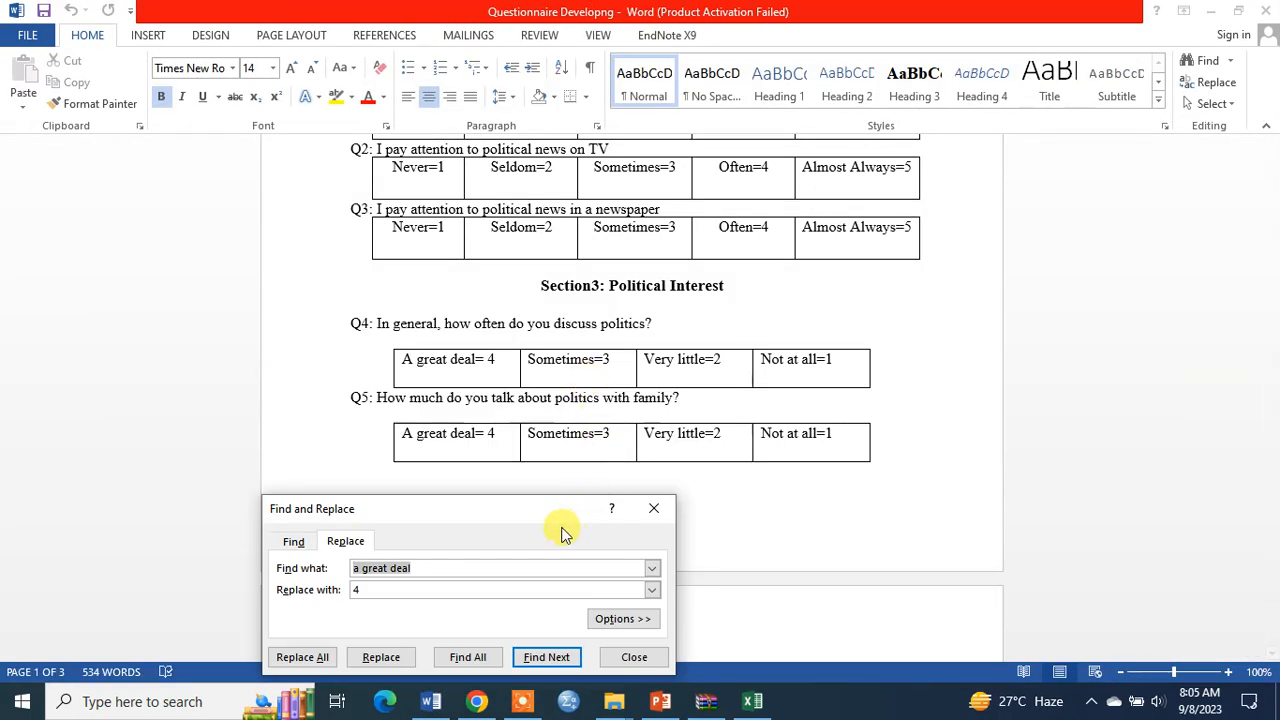
{"action": "type", "text": "sometimes"}
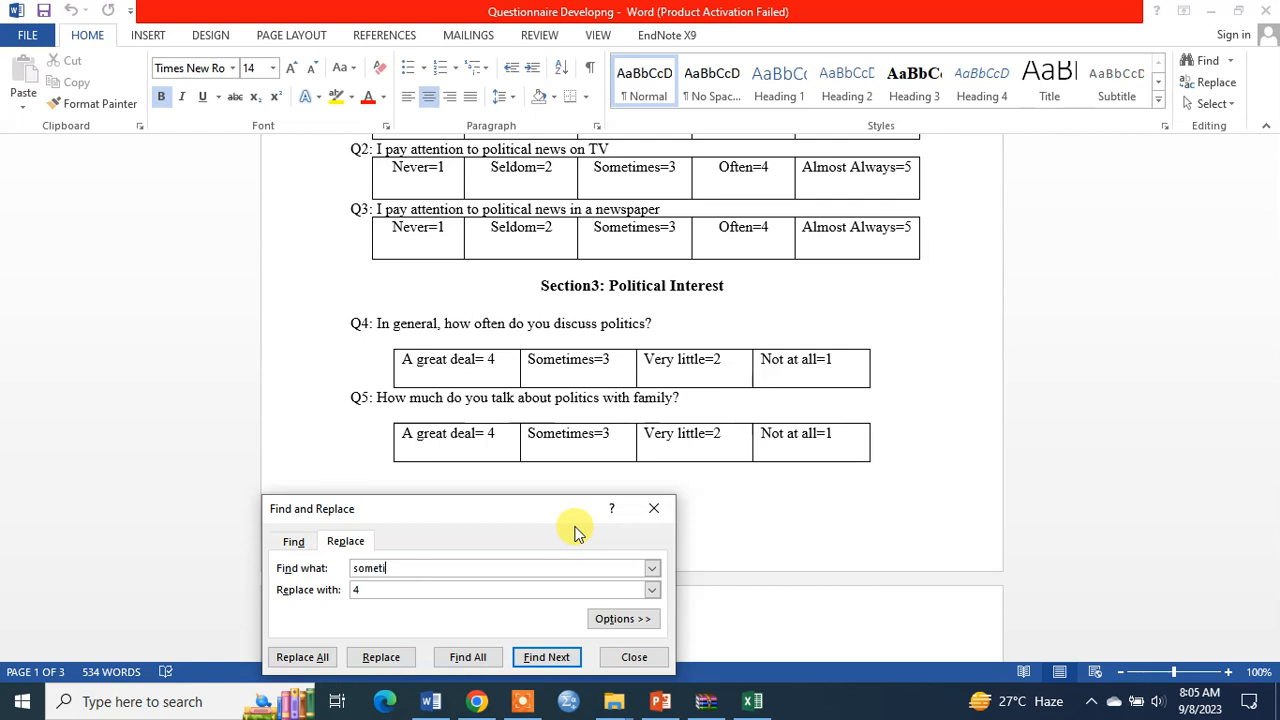
{"action": "double_click", "coordinate": [358, 590]}
{"action": "type", "text": "3"}
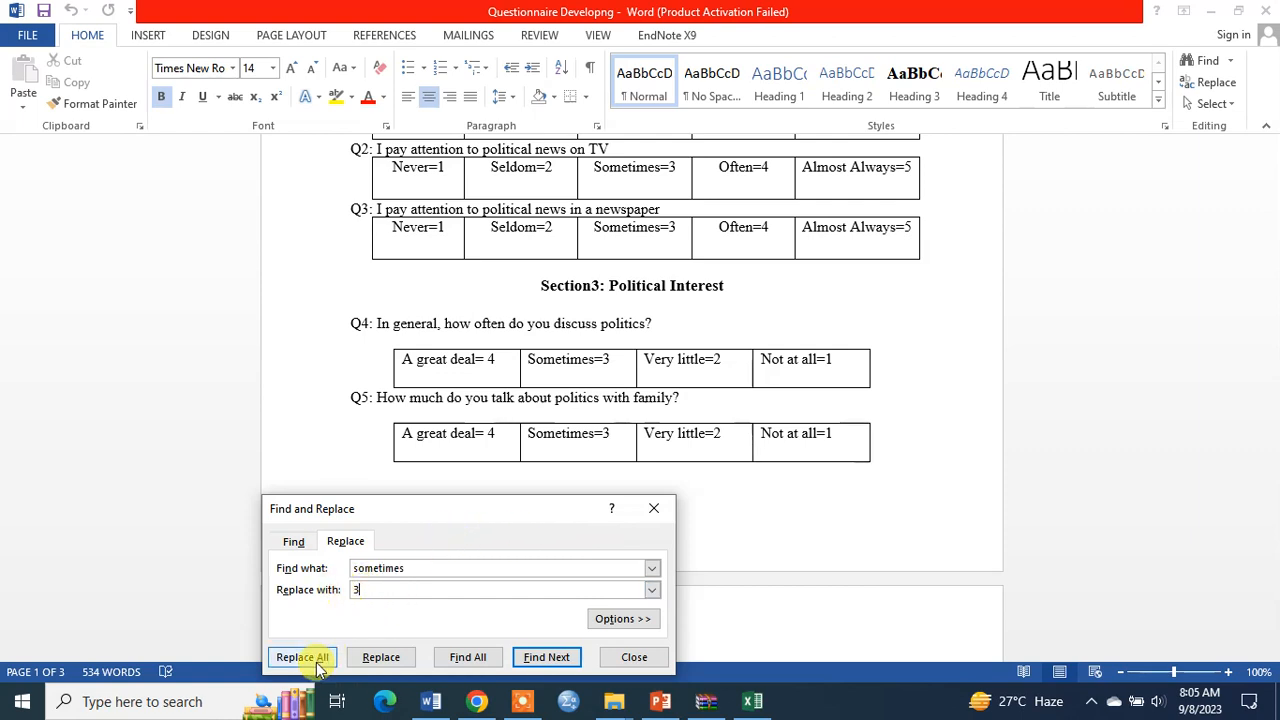
{"action": "left_click", "coordinate": [290, 657]}
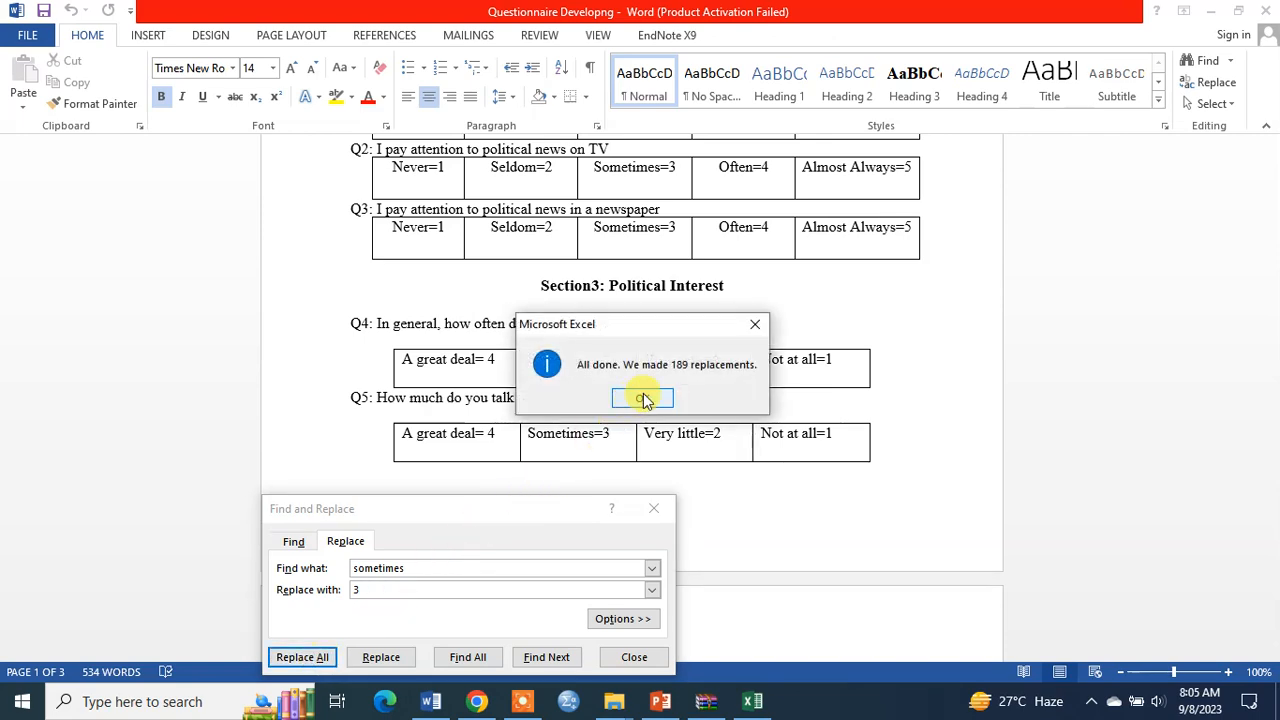
{"action": "left_click", "coordinate": [643, 399]}
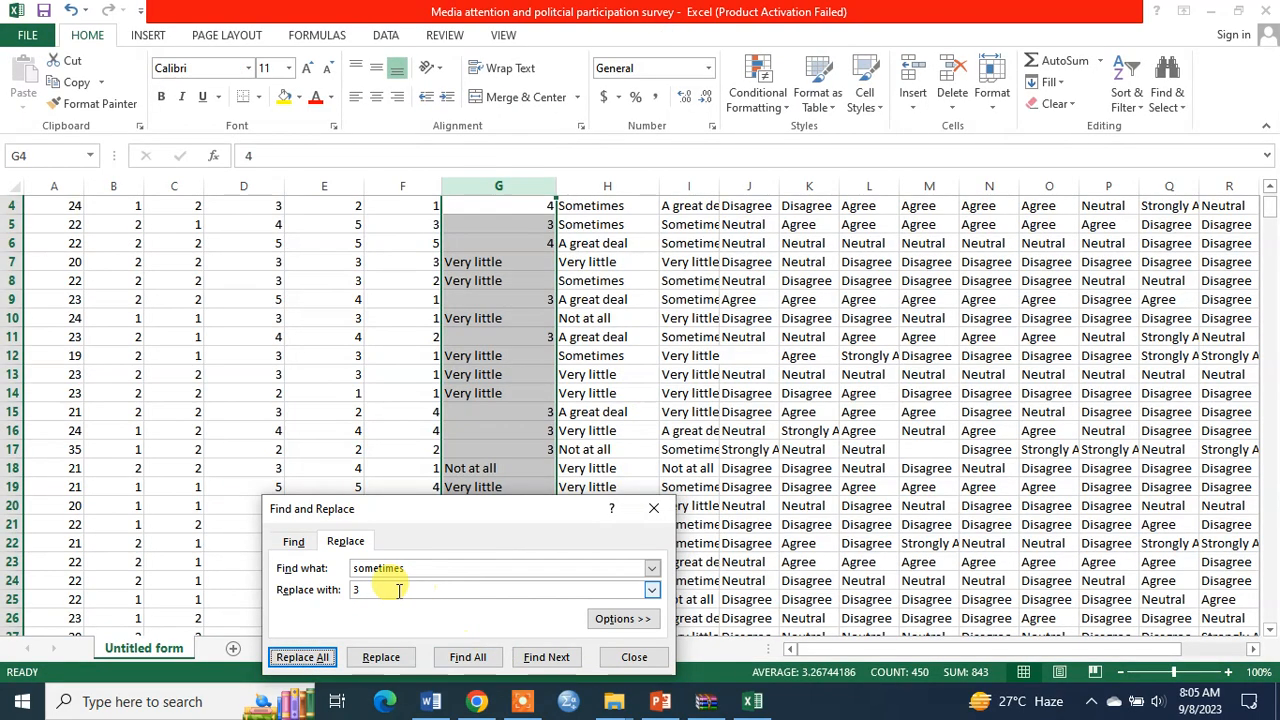
Check the Q4 answer codes in the Word questionnaire and replace every "very little" entry in Excel's Q4 column with 2
{"action": "left_click", "coordinate": [428, 702]}
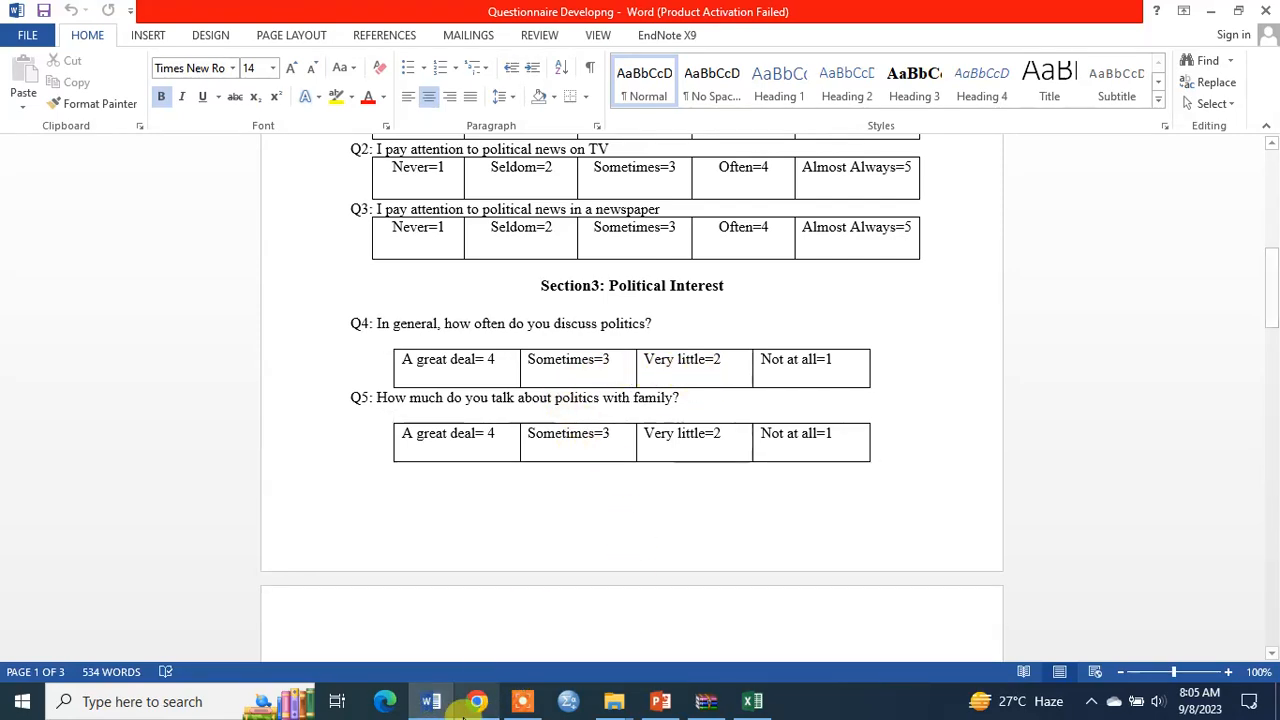
{"action": "left_click", "coordinate": [752, 701]}
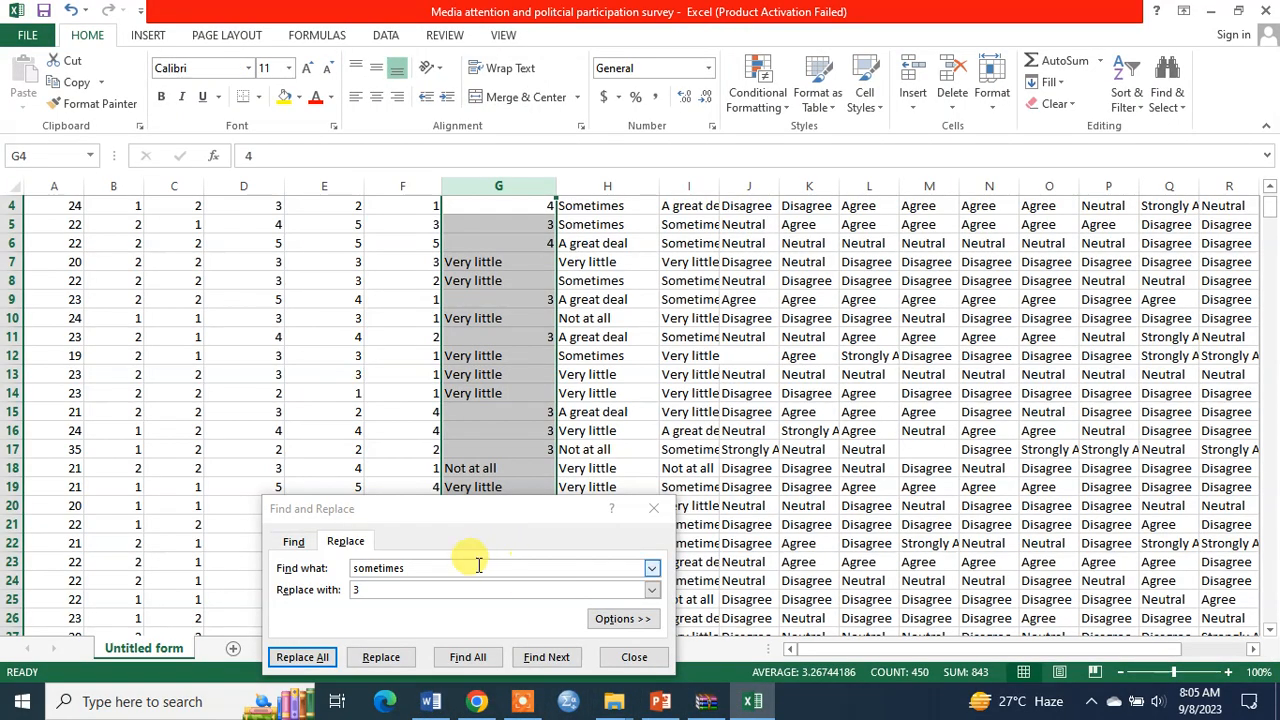
{"action": "left_click_drag", "start_coordinate": [420, 567], "coordinate": [329, 567]}
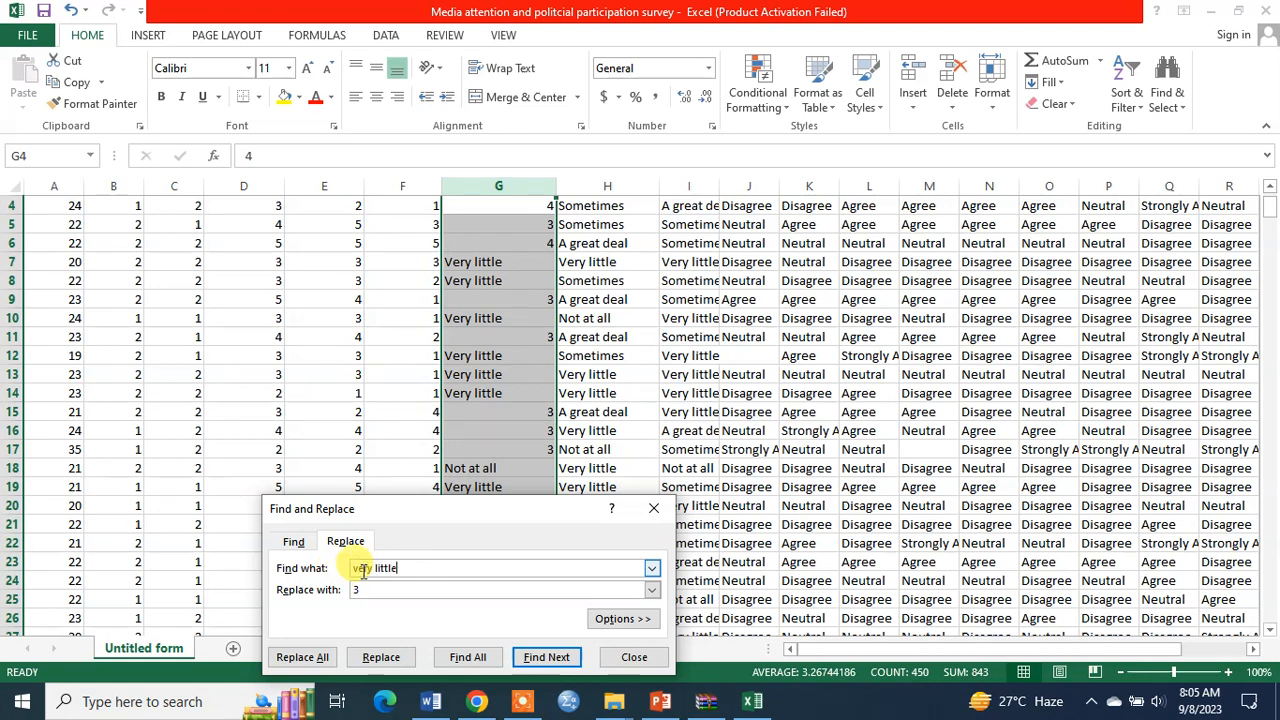
{"action": "double_click", "coordinate": [360, 589]}
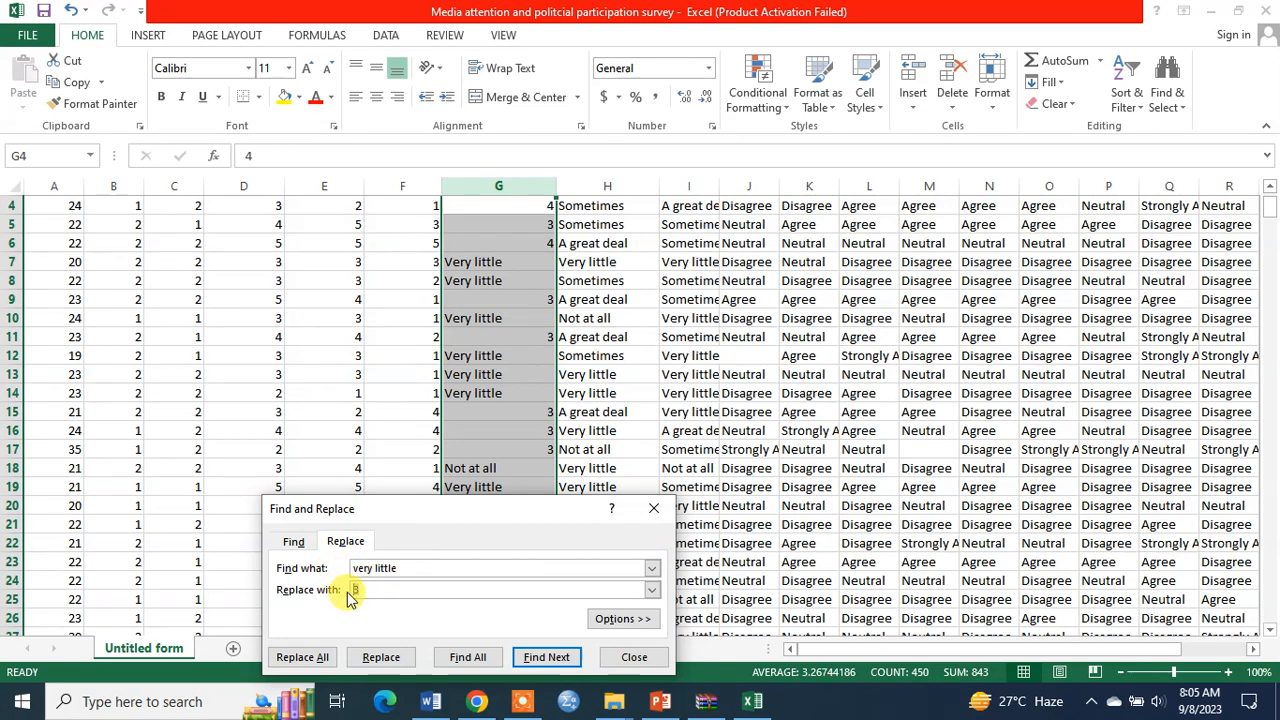
{"action": "type", "text": "2"}
{"action": "left_click", "coordinate": [302, 657]}
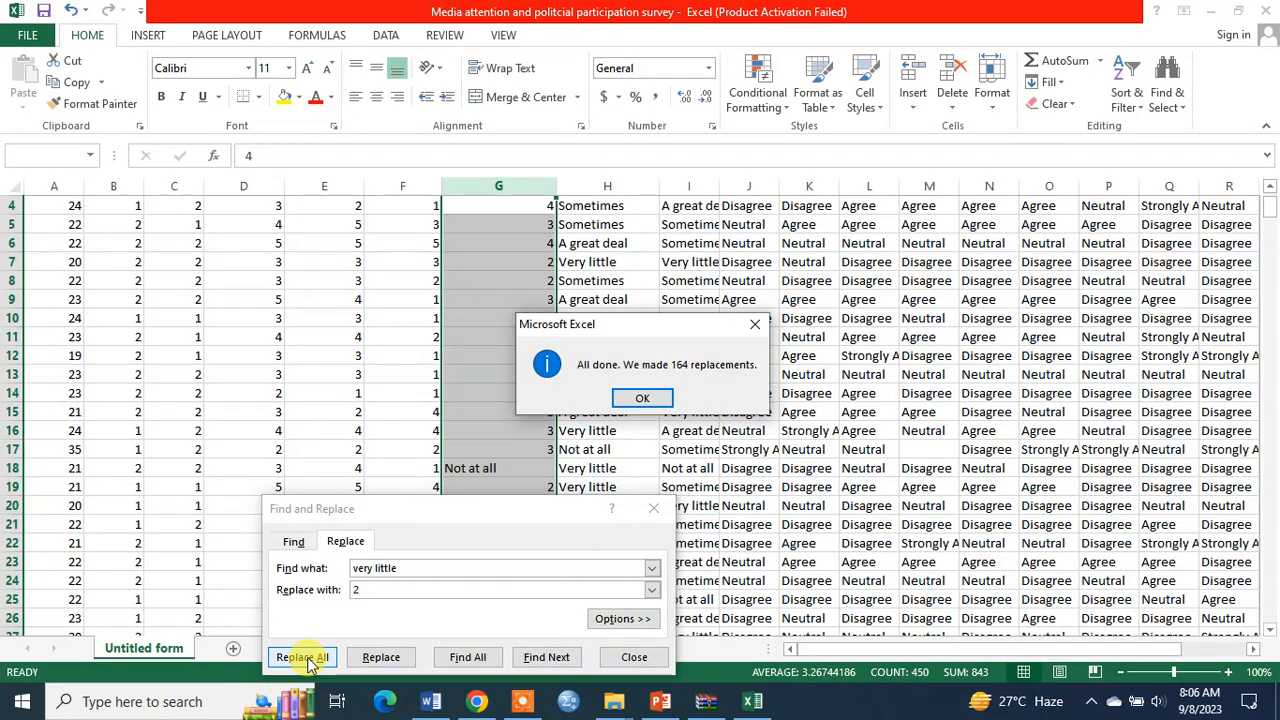
{"action": "left_click", "coordinate": [658, 396]}
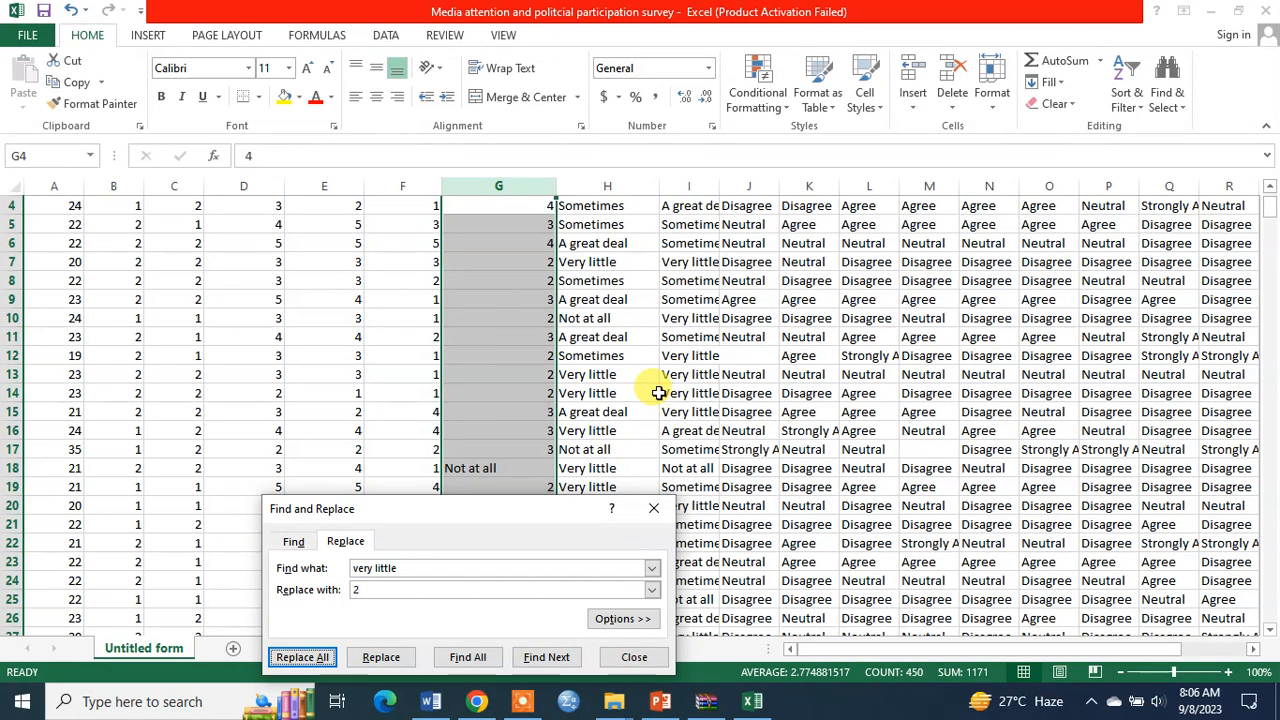
Replace every "not at all" entry in the Q4 column with 1, and finish replacing in that column
{"action": "left_click_drag", "start_coordinate": [352, 567], "coordinate": [398, 567]}
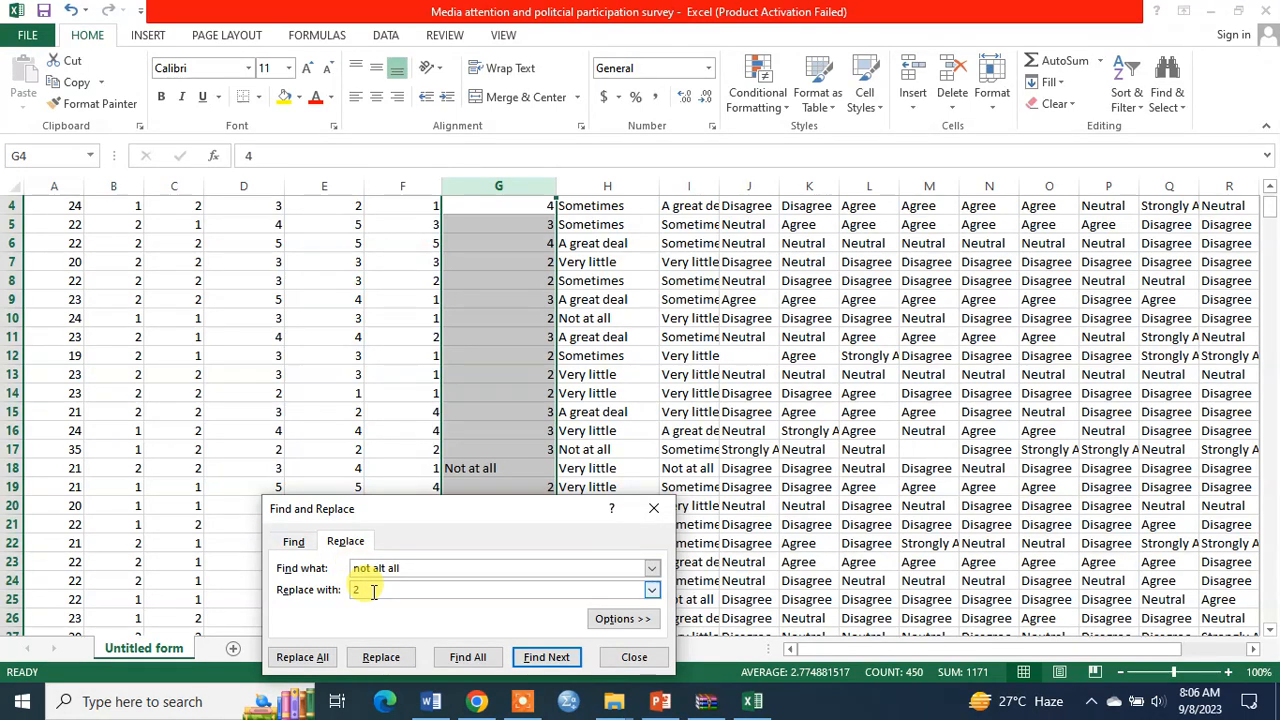
{"action": "left_click_drag", "start_coordinate": [360, 590], "coordinate": [348, 593]}
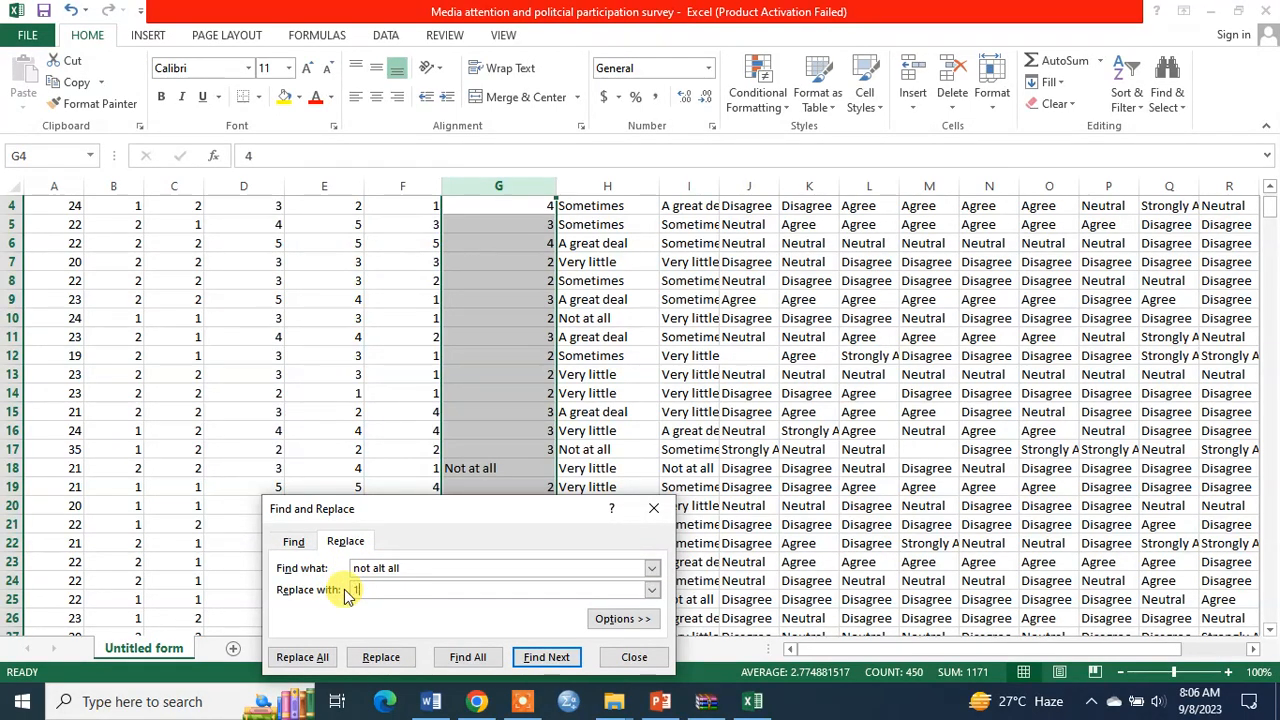
{"action": "type", "text": "1"}
{"action": "left_click", "coordinate": [302, 657]}
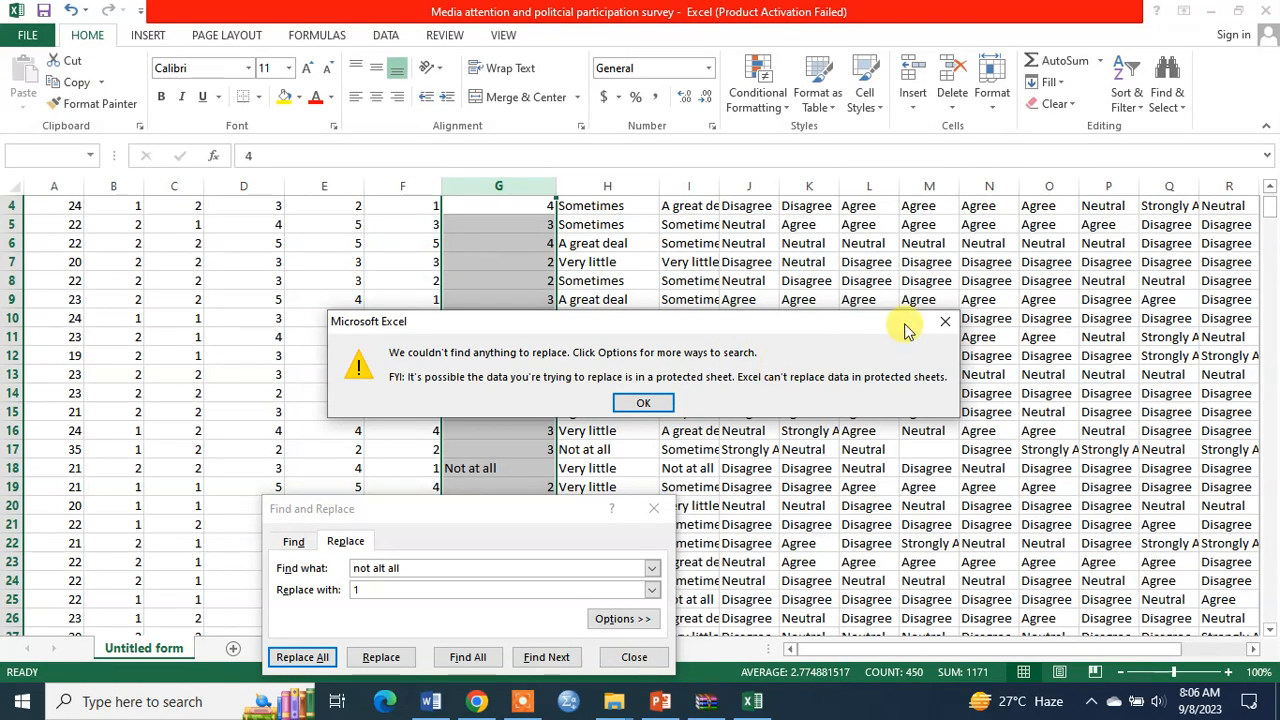
{"action": "left_click", "coordinate": [945, 321]}
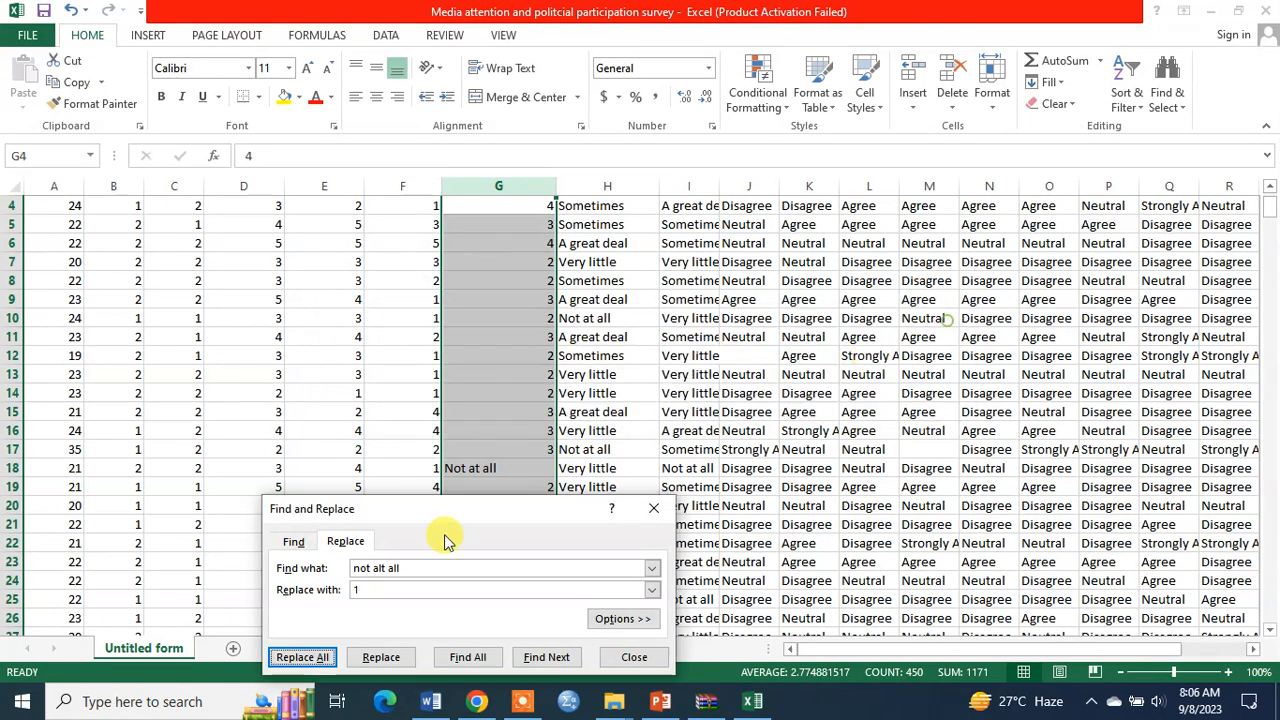
{"action": "left_click", "coordinate": [379, 568]}
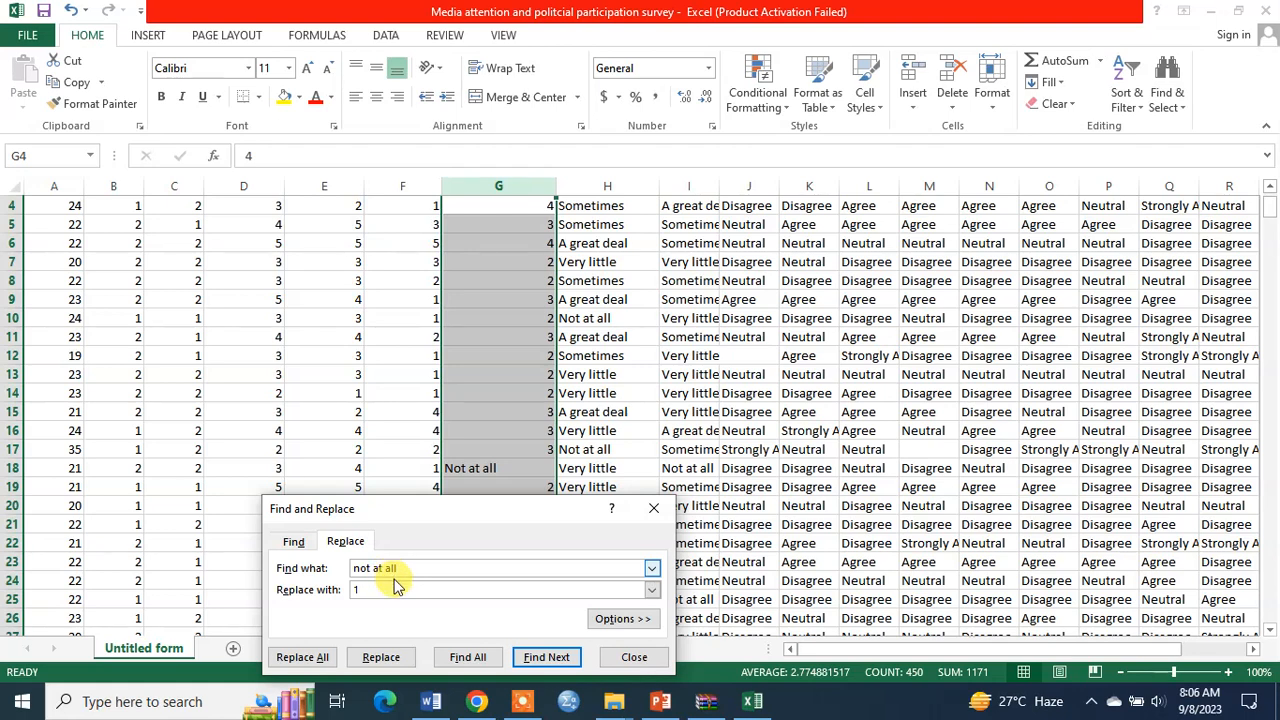
{"action": "left_click", "coordinate": [318, 657]}
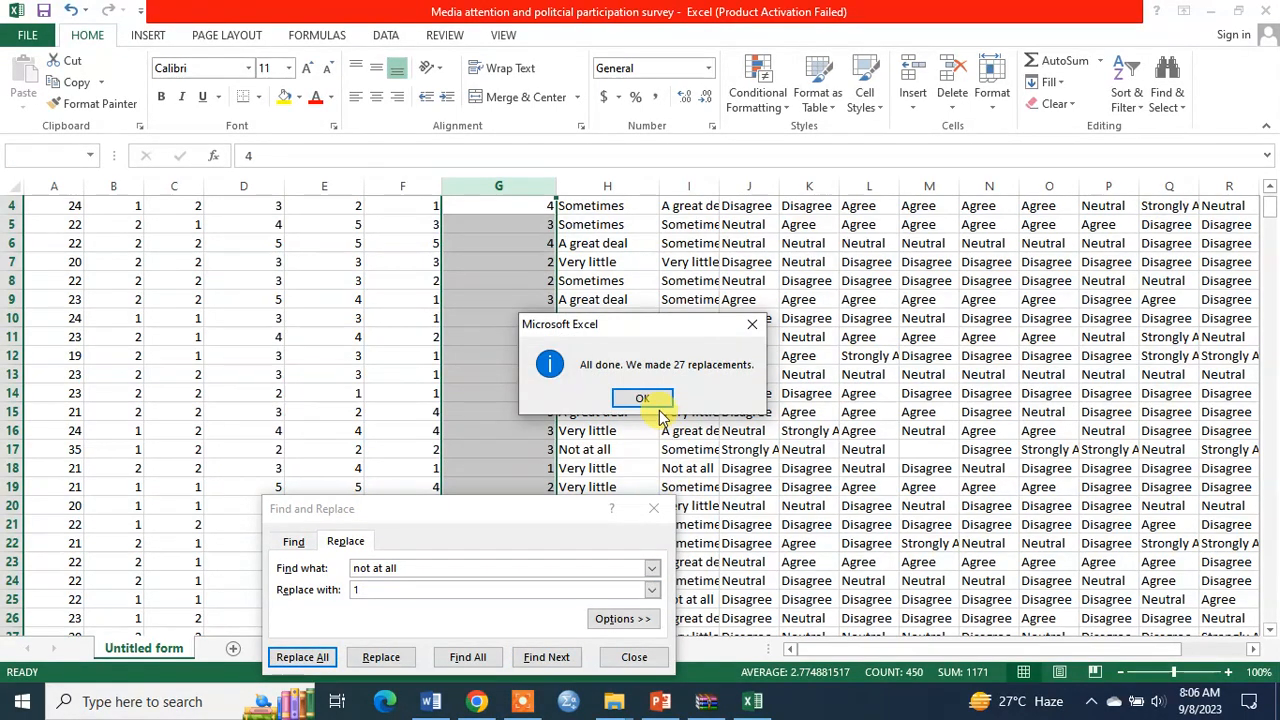
{"action": "left_click", "coordinate": [645, 400]}
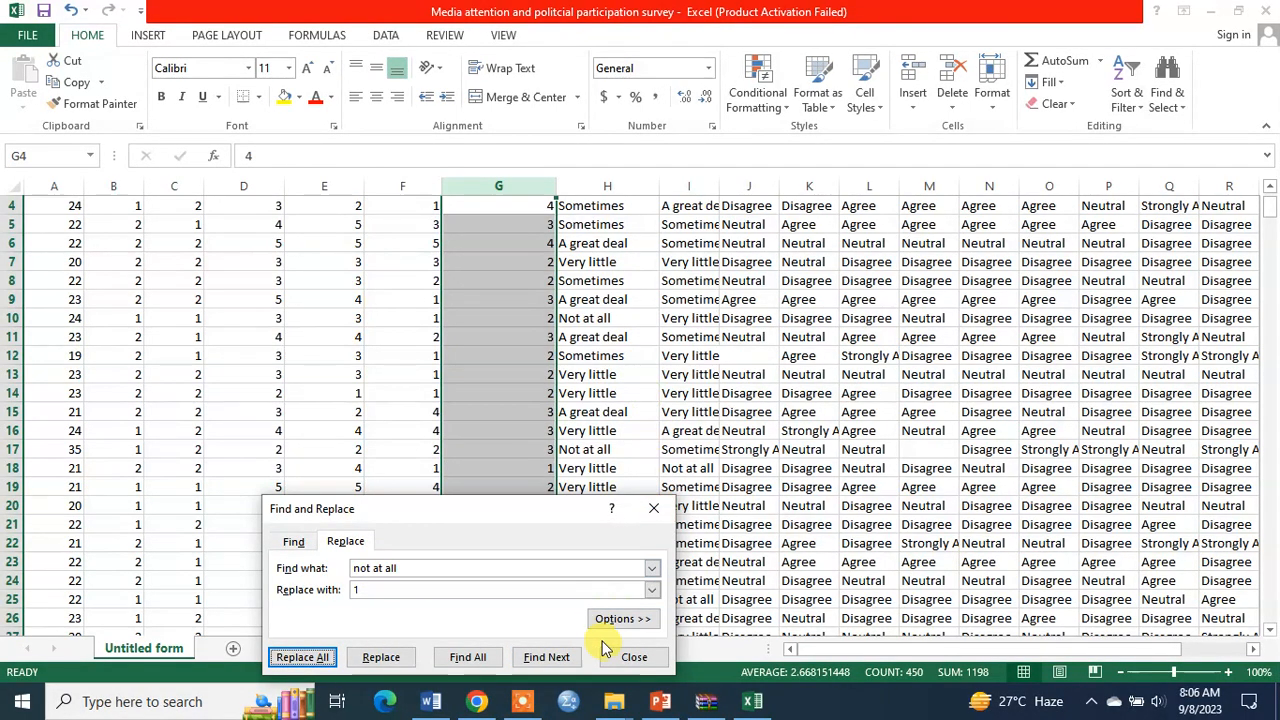
{"action": "left_click", "coordinate": [634, 657]}
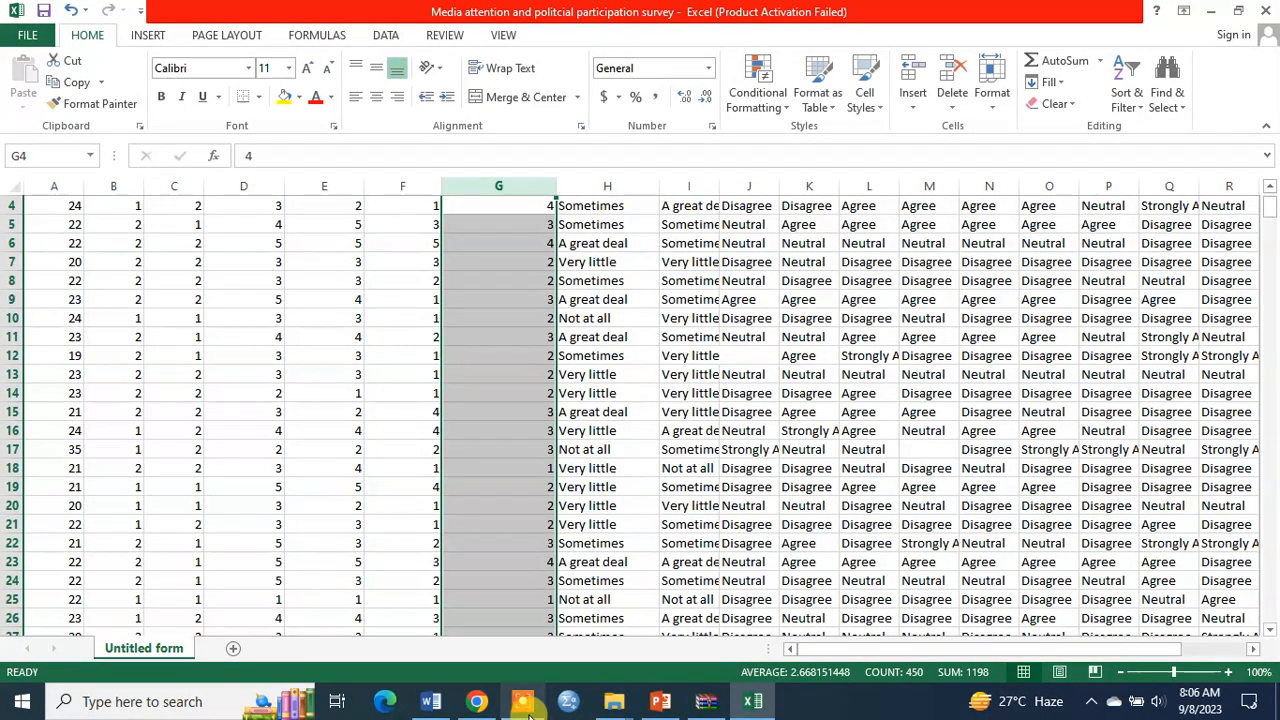
Check the Q5 codes in the Word questionnaire, then select Excel's whole Q5 column and replace every "not at all" entry with 1
{"action": "left_click", "coordinate": [453, 703]}
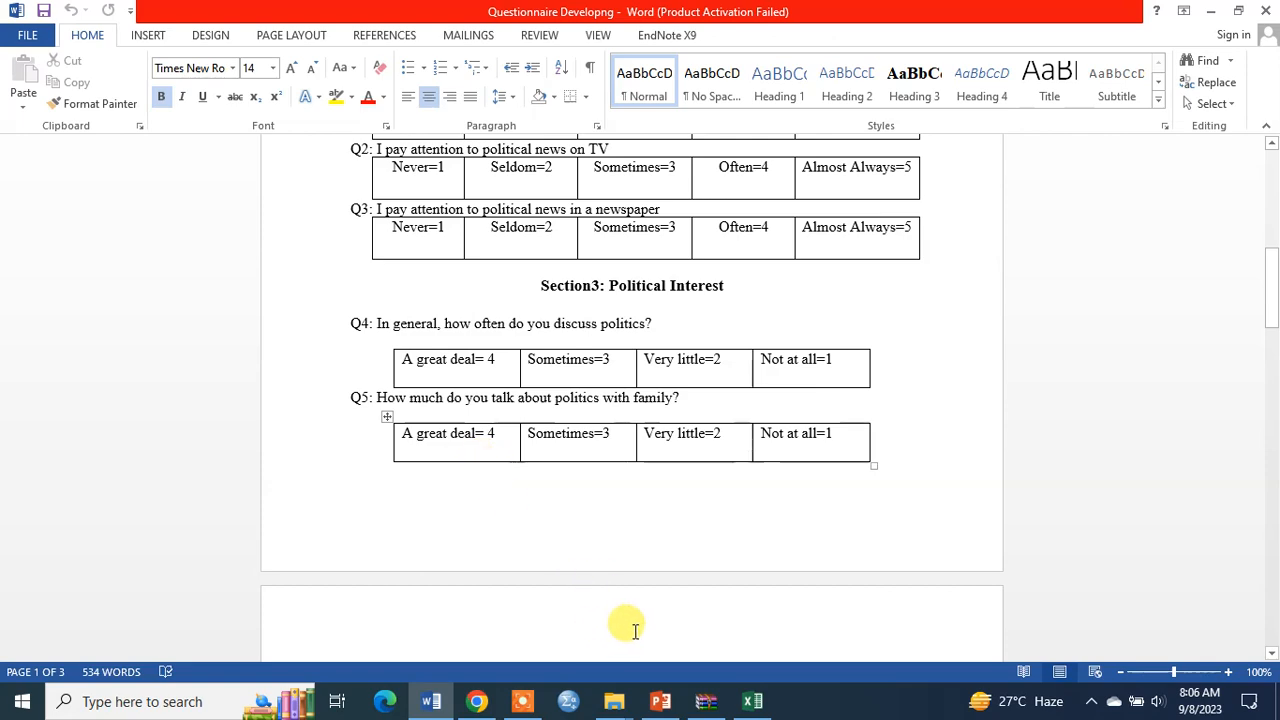
{"action": "left_click", "coordinate": [752, 701]}
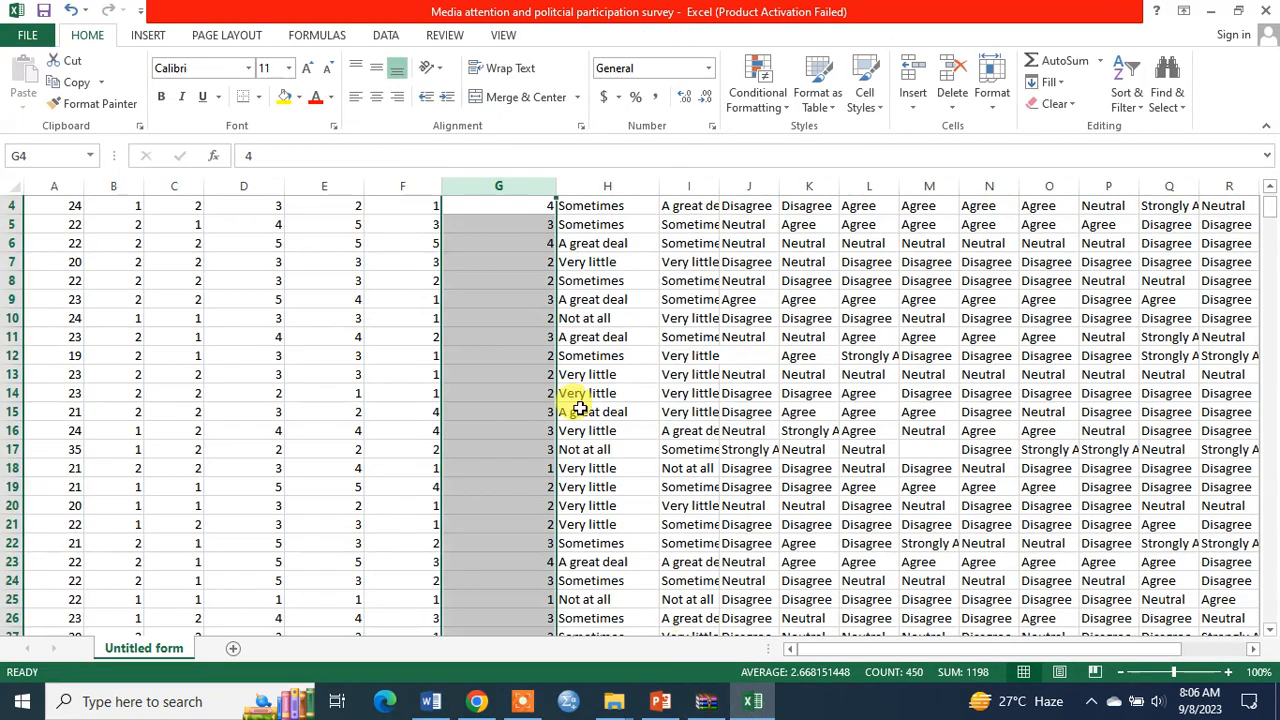
{"action": "left_click", "coordinate": [609, 186]}
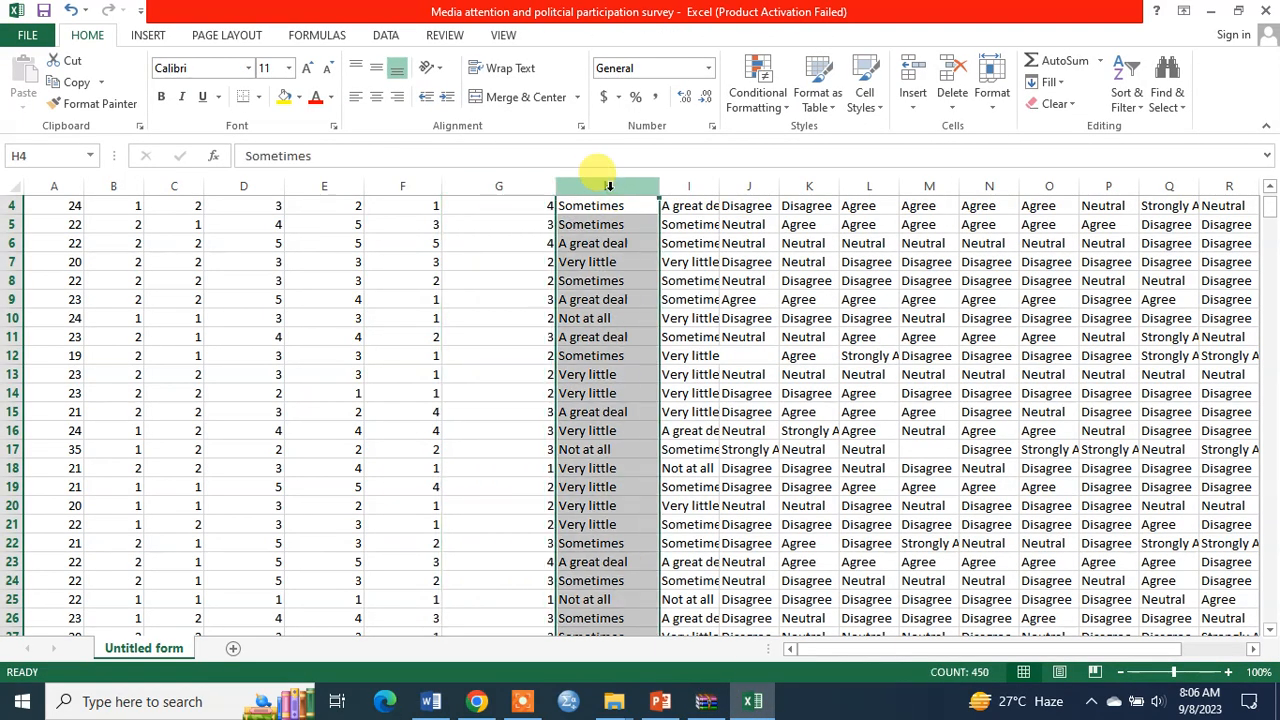
{"action": "key", "text": "ctrl+f"}
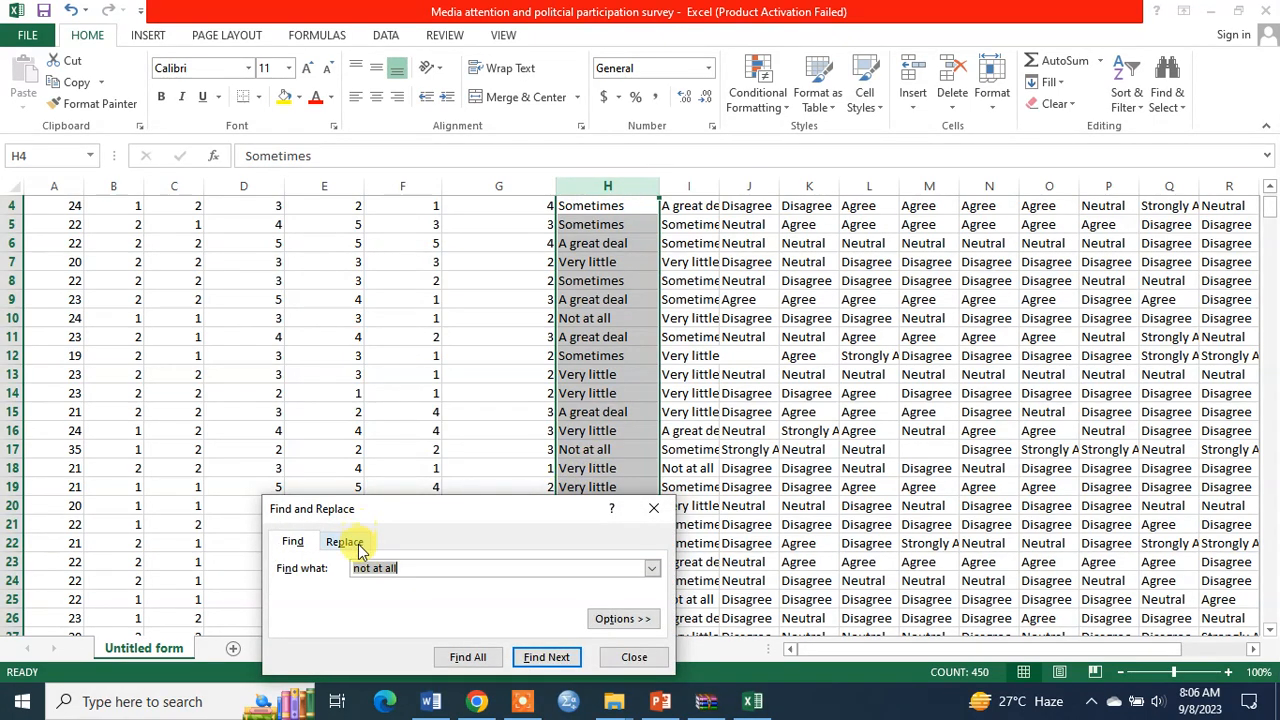
{"action": "left_click", "coordinate": [344, 541]}
{"action": "type", "text": "1"}
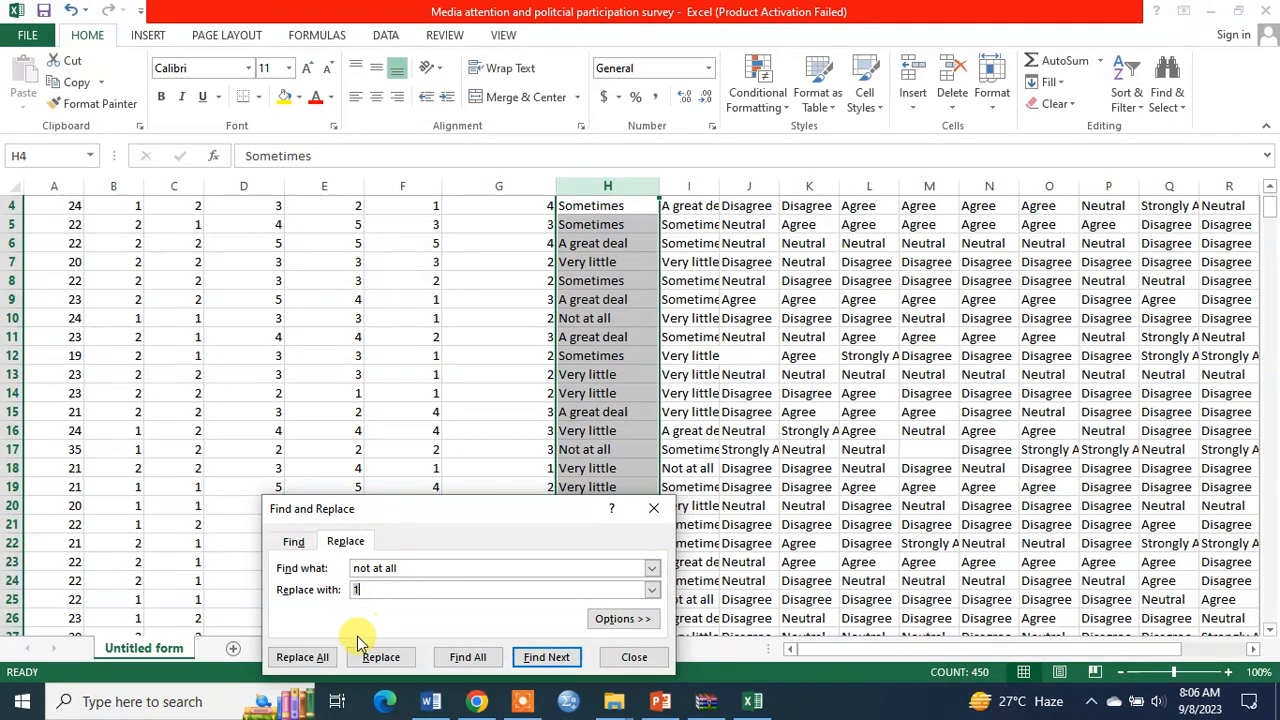
{"action": "left_click", "coordinate": [303, 657]}
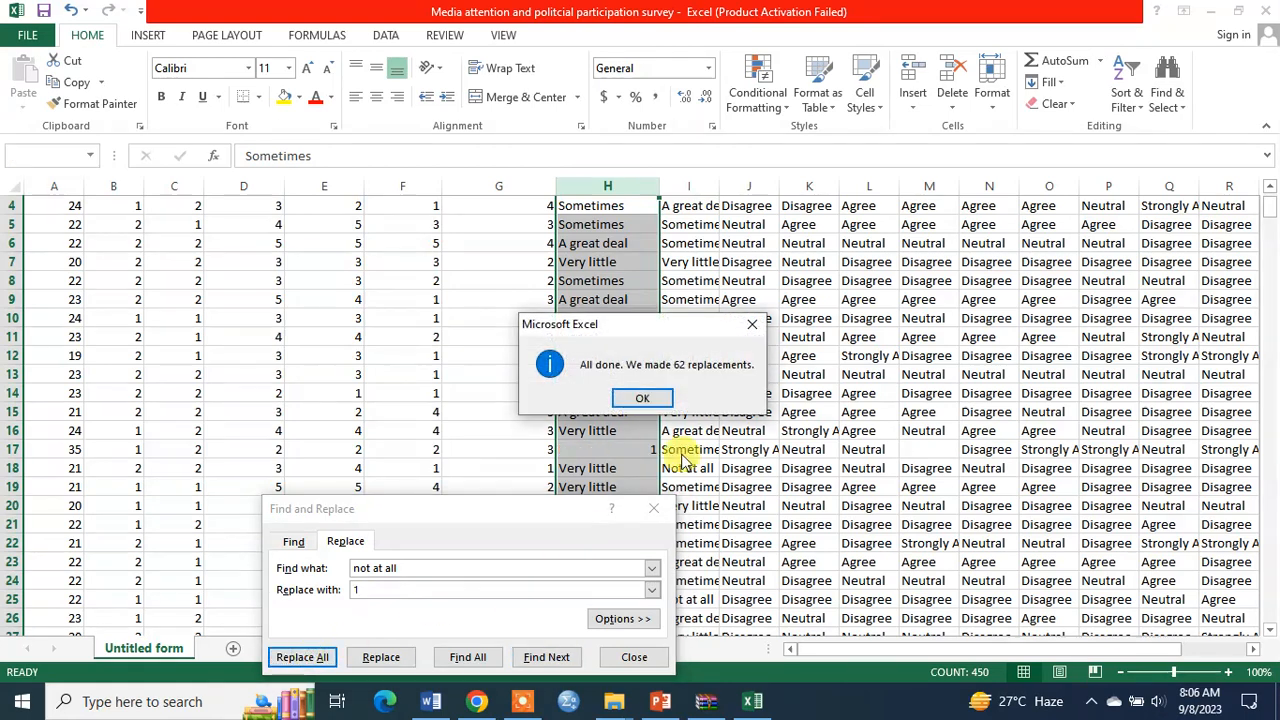
{"action": "left_click", "coordinate": [642, 398]}
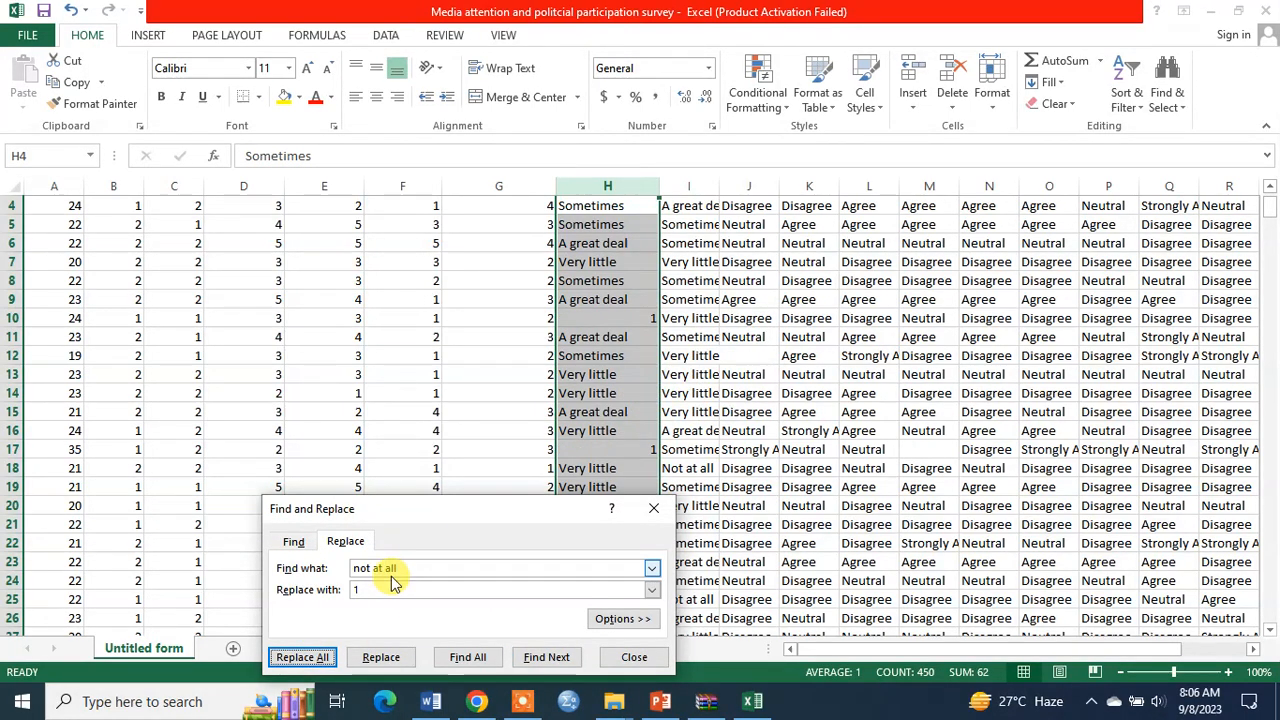
Replace every "very little" entry in the Q5 column with the code 2
{"action": "left_click_drag", "start_coordinate": [396, 567], "coordinate": [356, 567]}
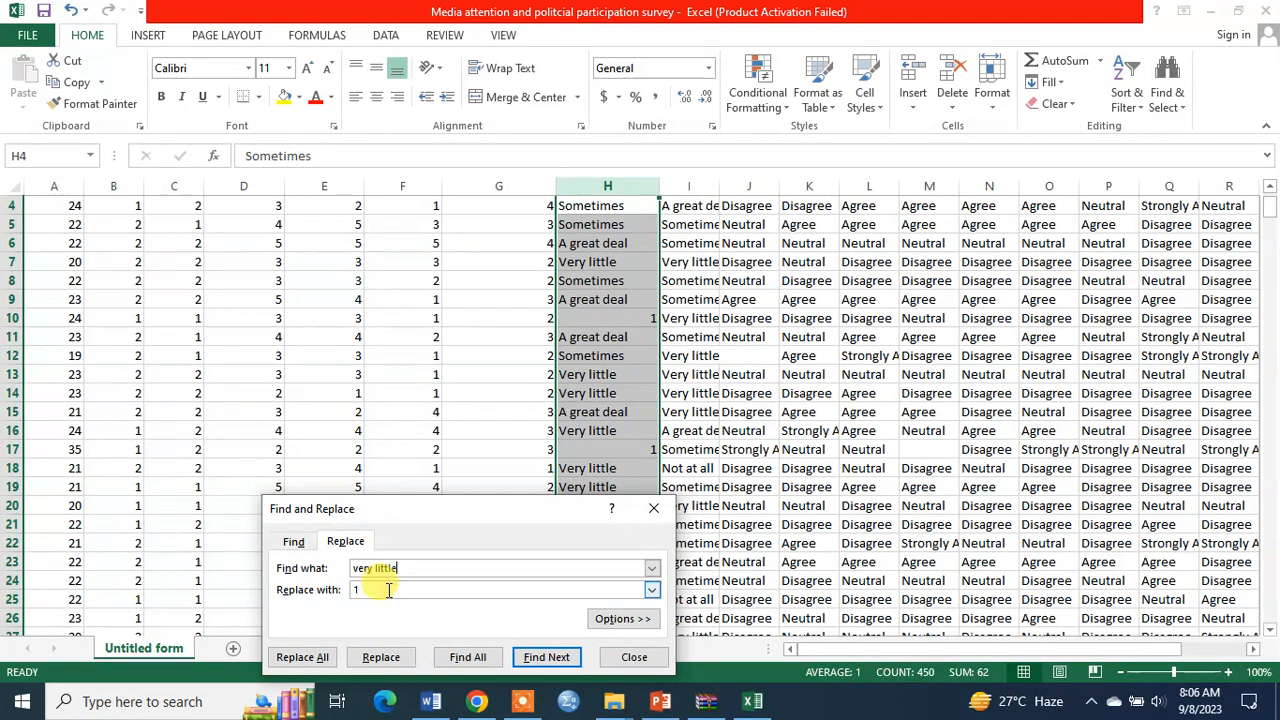
{"action": "left_click_drag", "start_coordinate": [387, 589], "coordinate": [352, 589]}
{"action": "type", "text": "2"}
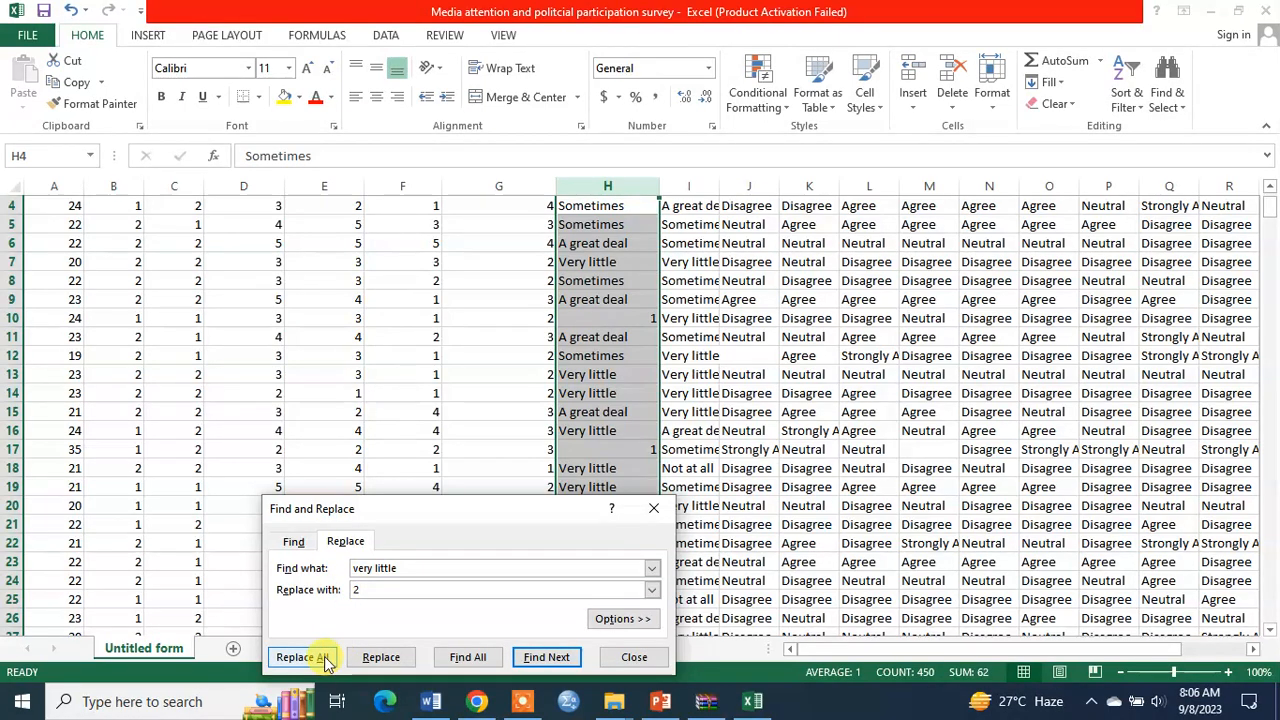
{"action": "left_click", "coordinate": [320, 657]}
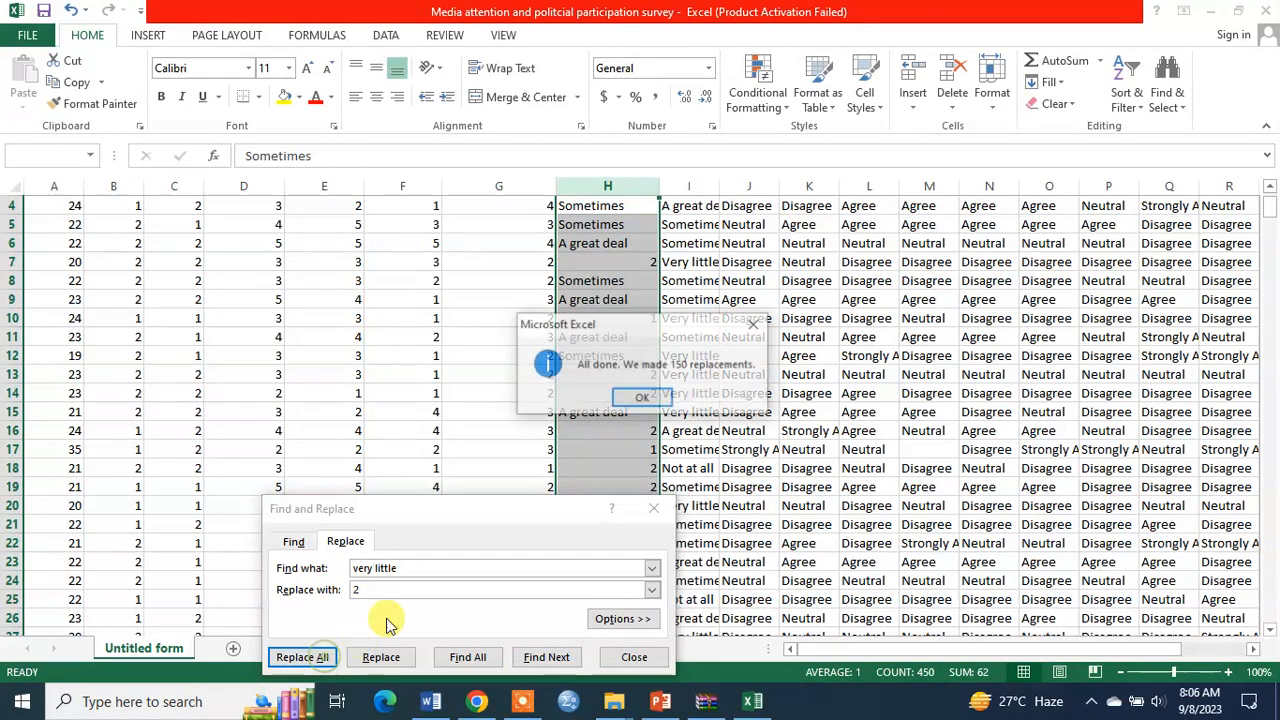
{"action": "left_click", "coordinate": [643, 399]}
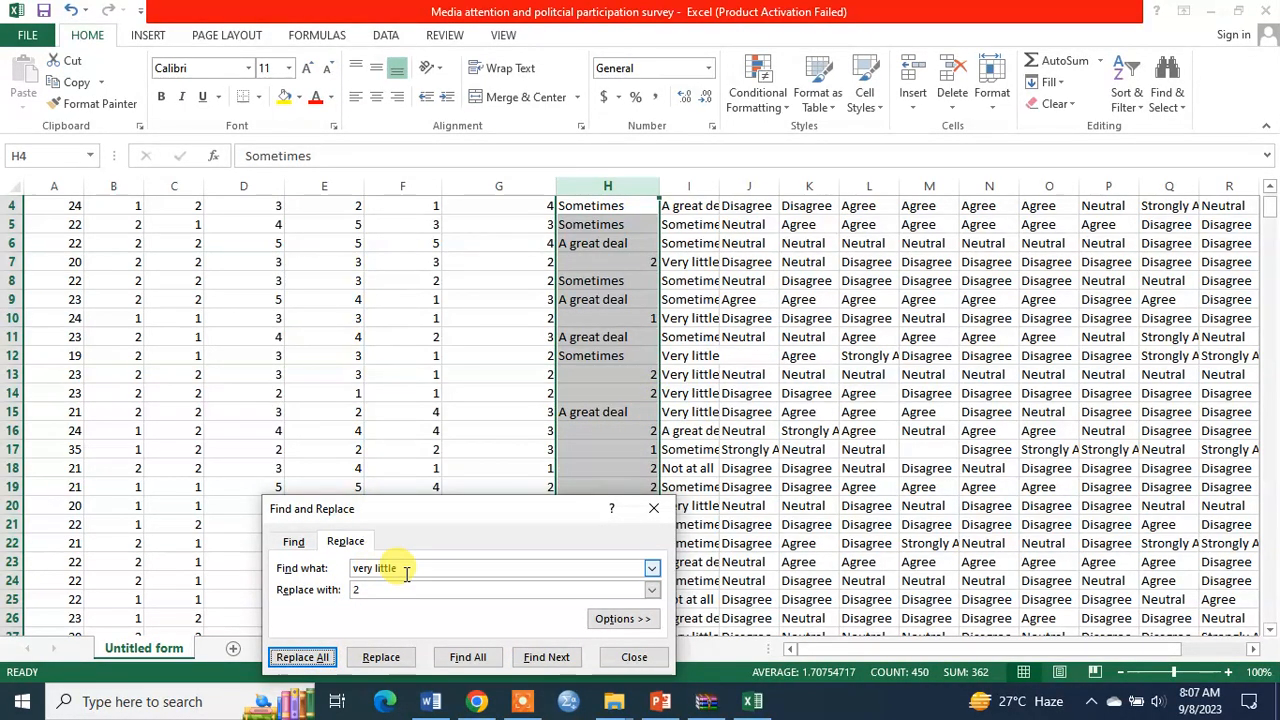
Replace every "sometimes" entry in the Q5 column with 3, checking the code in the Word questionnaire
{"action": "left_click_drag", "start_coordinate": [406, 573], "coordinate": [355, 568]}
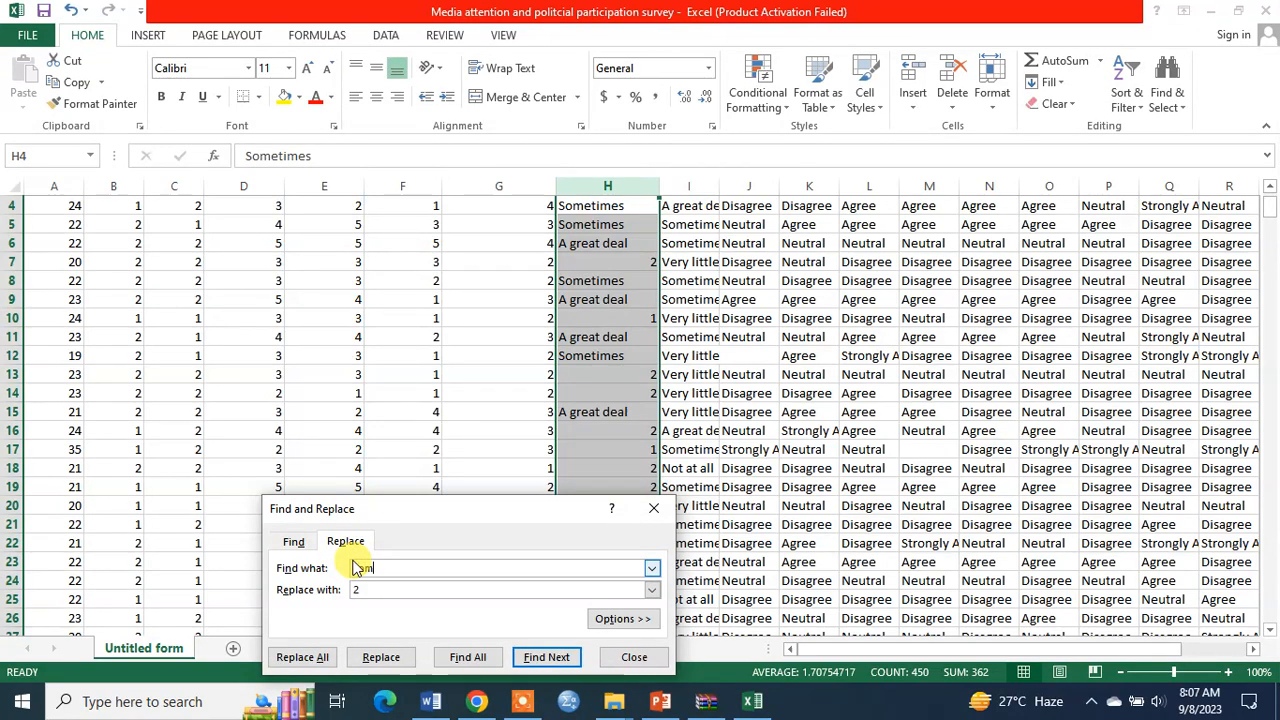
{"action": "type", "text": "sometimes"}
{"action": "left_click", "coordinate": [368, 589]}
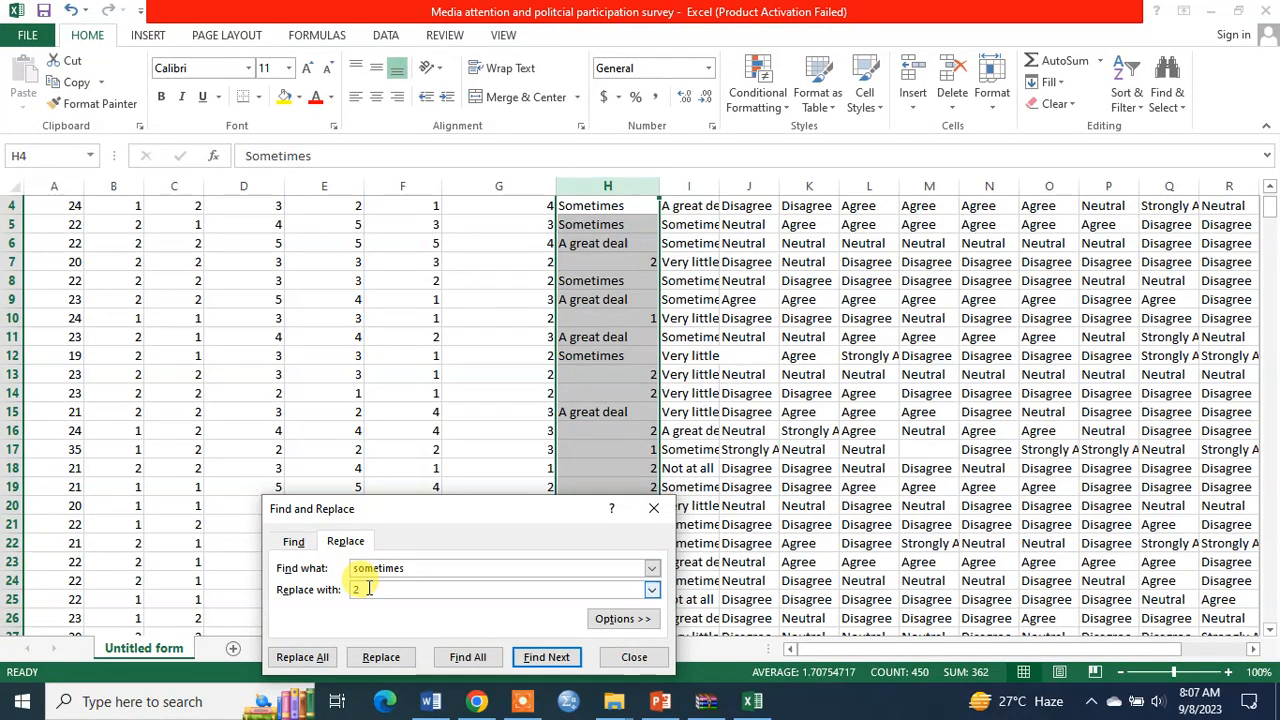
{"action": "left_click", "coordinate": [434, 703]}
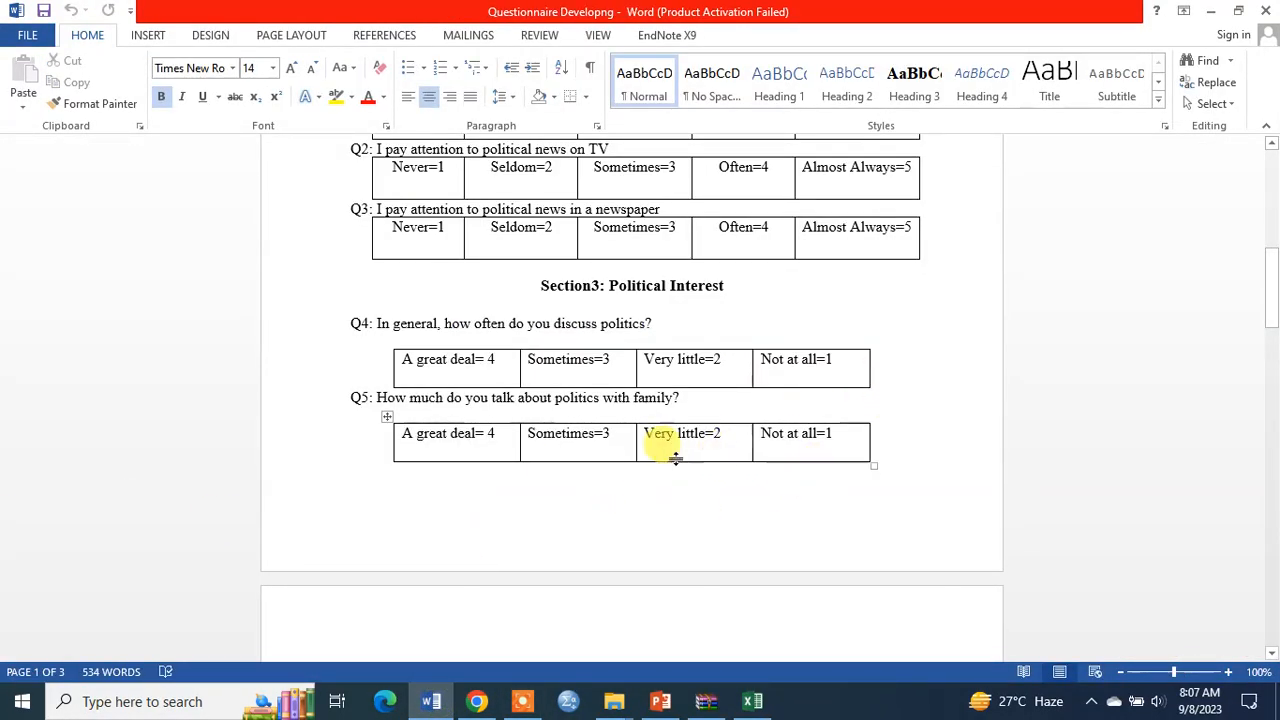
{"action": "left_click", "coordinate": [752, 701]}
{"action": "left_click", "coordinate": [300, 657]}
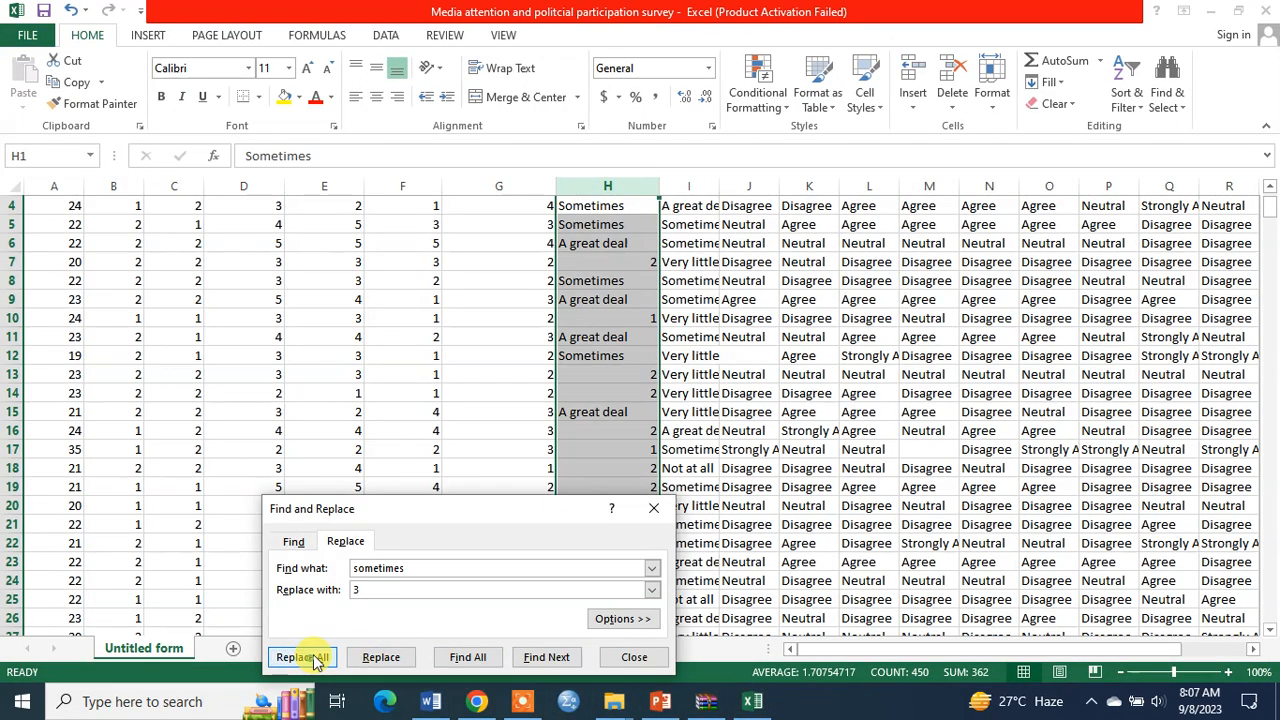
{"action": "left_click", "coordinate": [643, 399]}
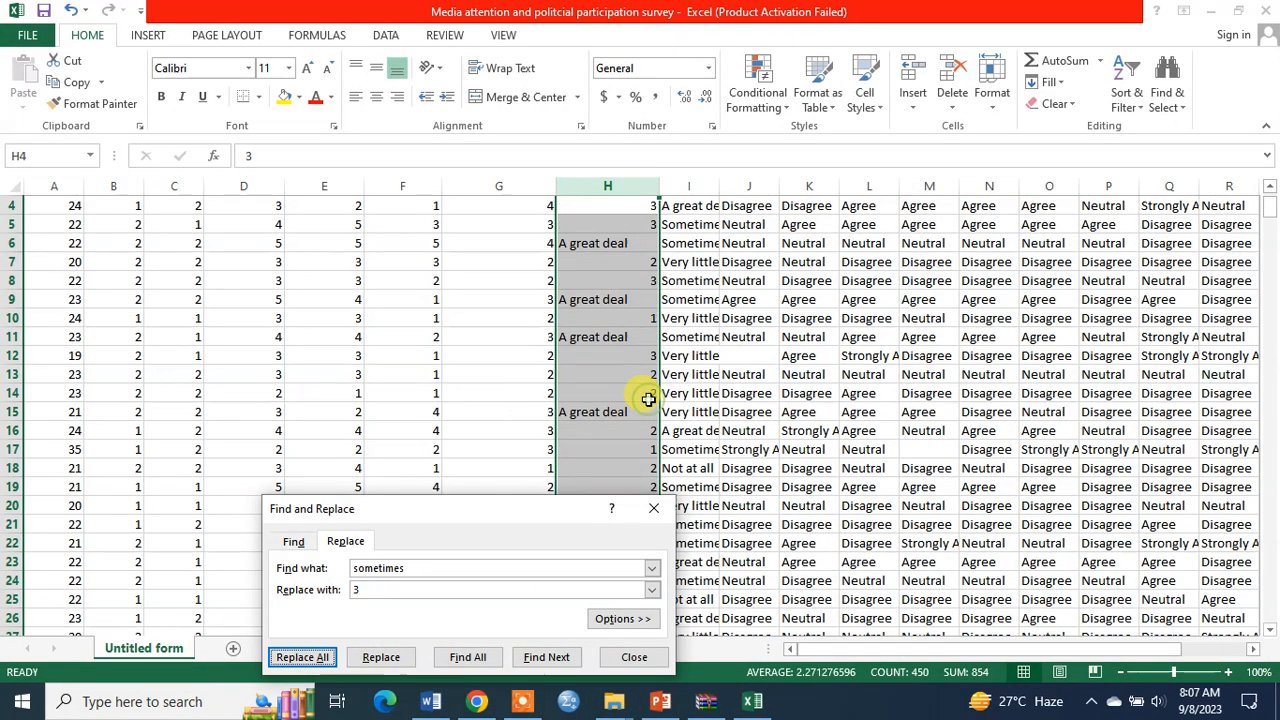
Replace every "a great deal" entry in the Q5 column with 4, and finish replacing in that column
{"action": "double_click", "coordinate": [340, 568]}
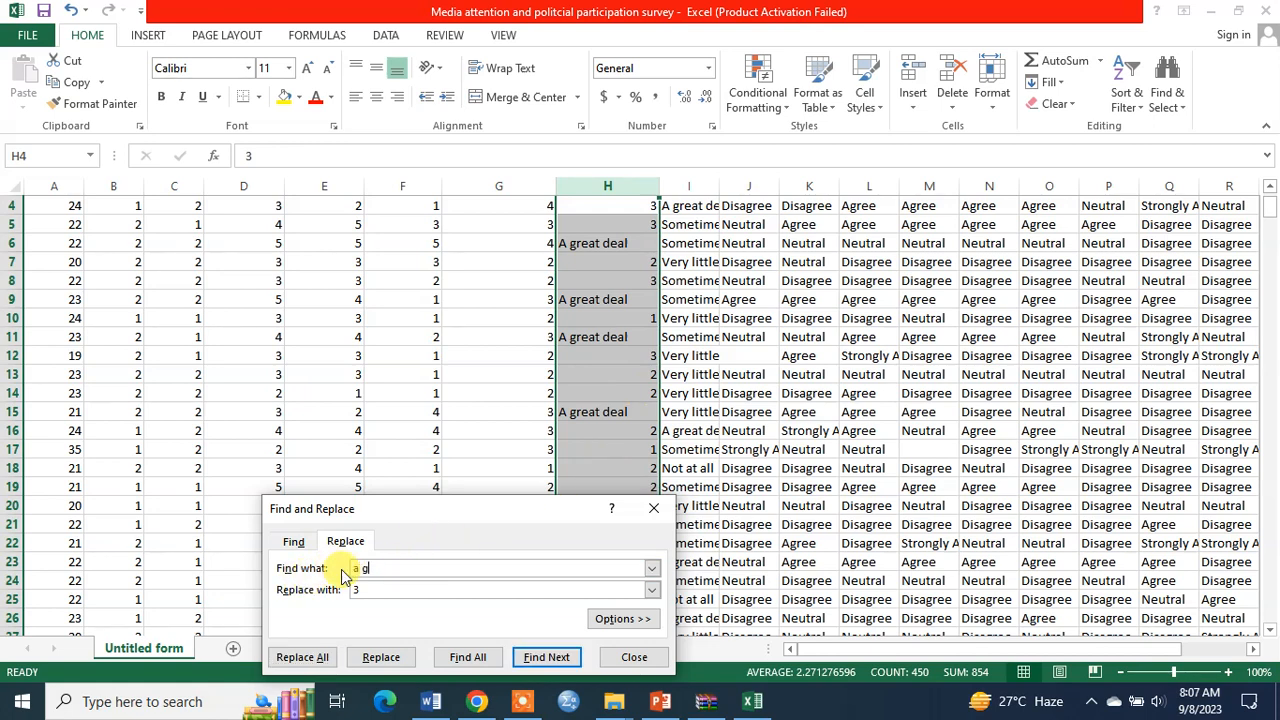
{"action": "type", "text": "a great deal"}
{"action": "double_click", "coordinate": [354, 590]}
{"action": "type", "text": "4"}
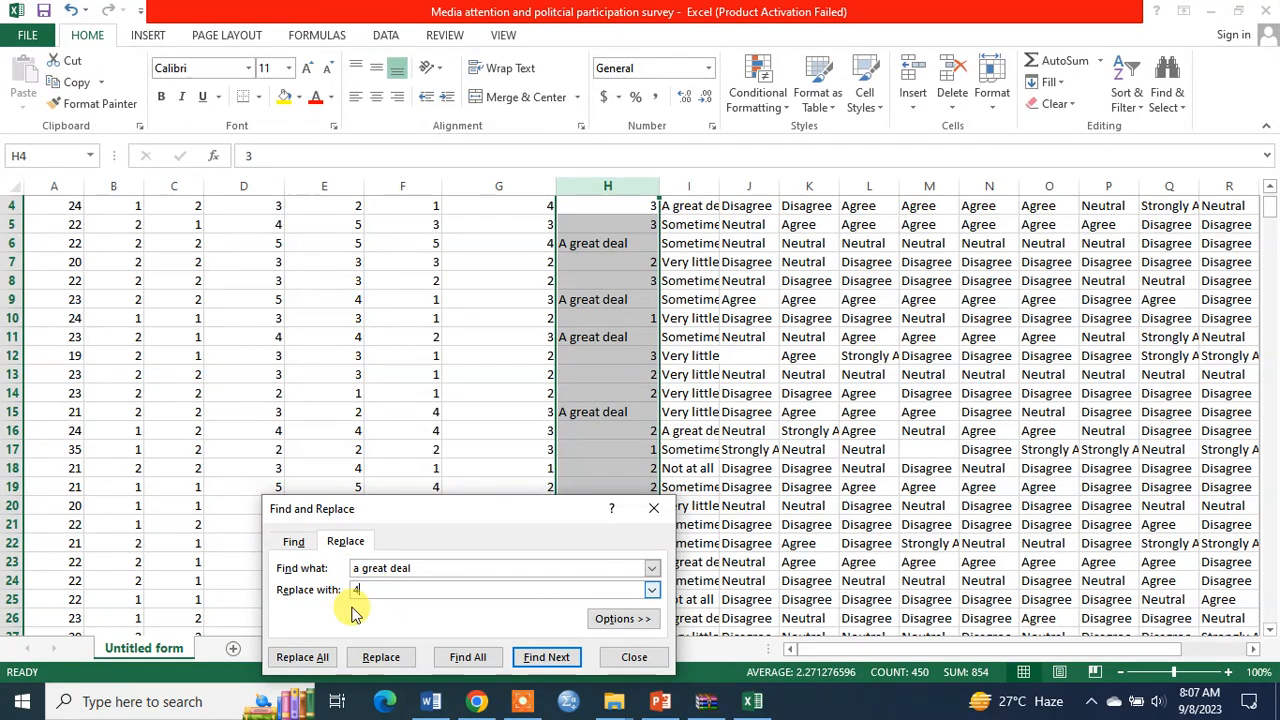
{"action": "left_click", "coordinate": [298, 657]}
{"action": "left_click", "coordinate": [645, 397]}
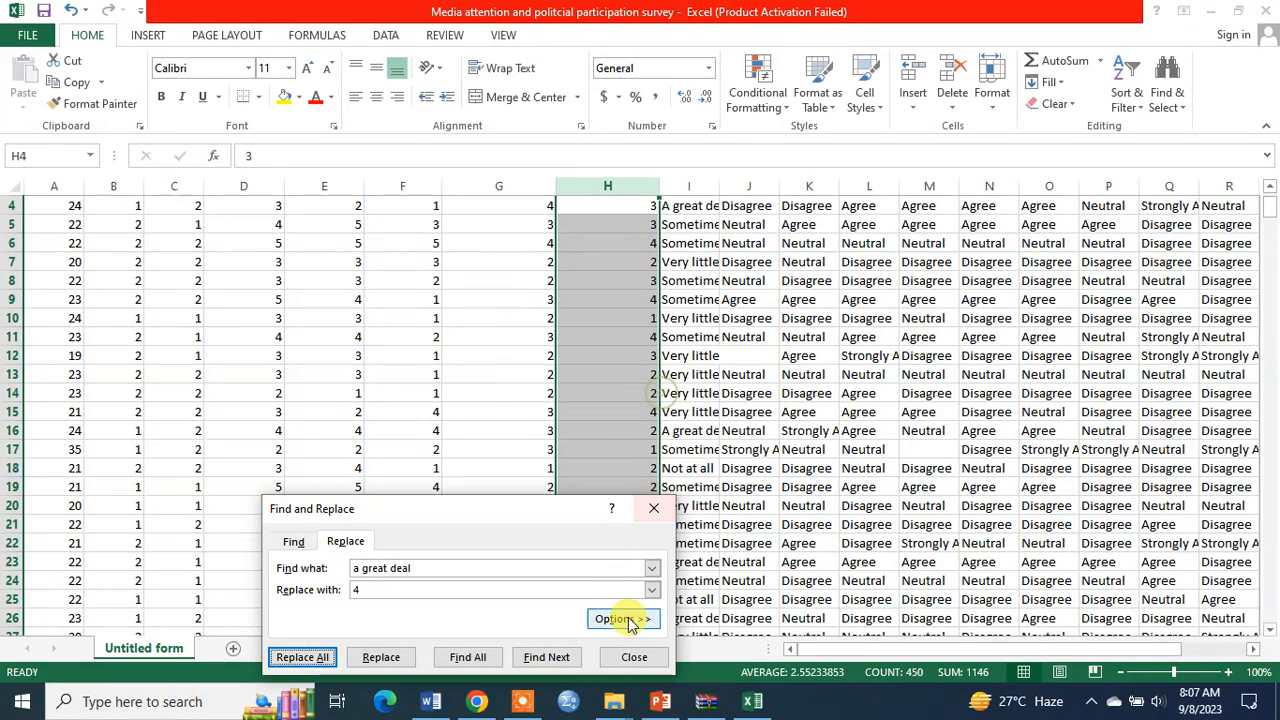
{"action": "left_click", "coordinate": [634, 657]}
Select the whole Q6 column (column I) and replace every "a great deal" entry with 4
{"action": "left_click", "coordinate": [690, 186]}
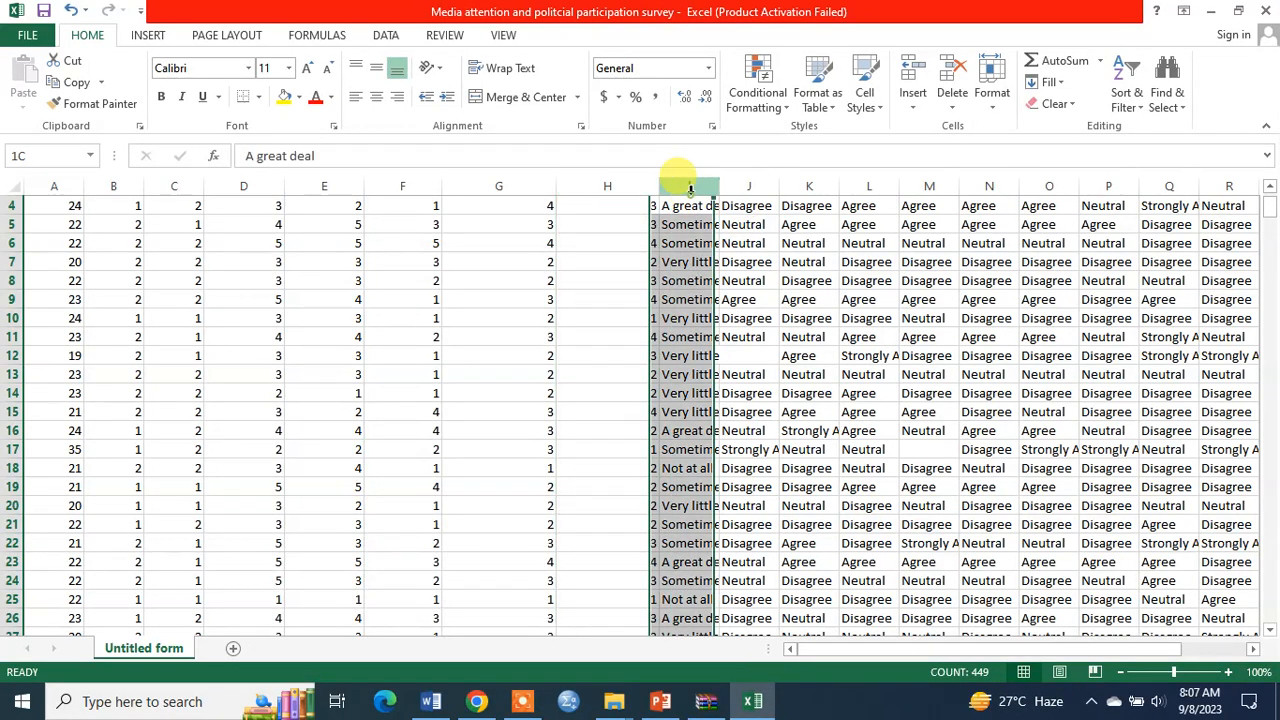
{"action": "key", "text": "ctrl+f"}
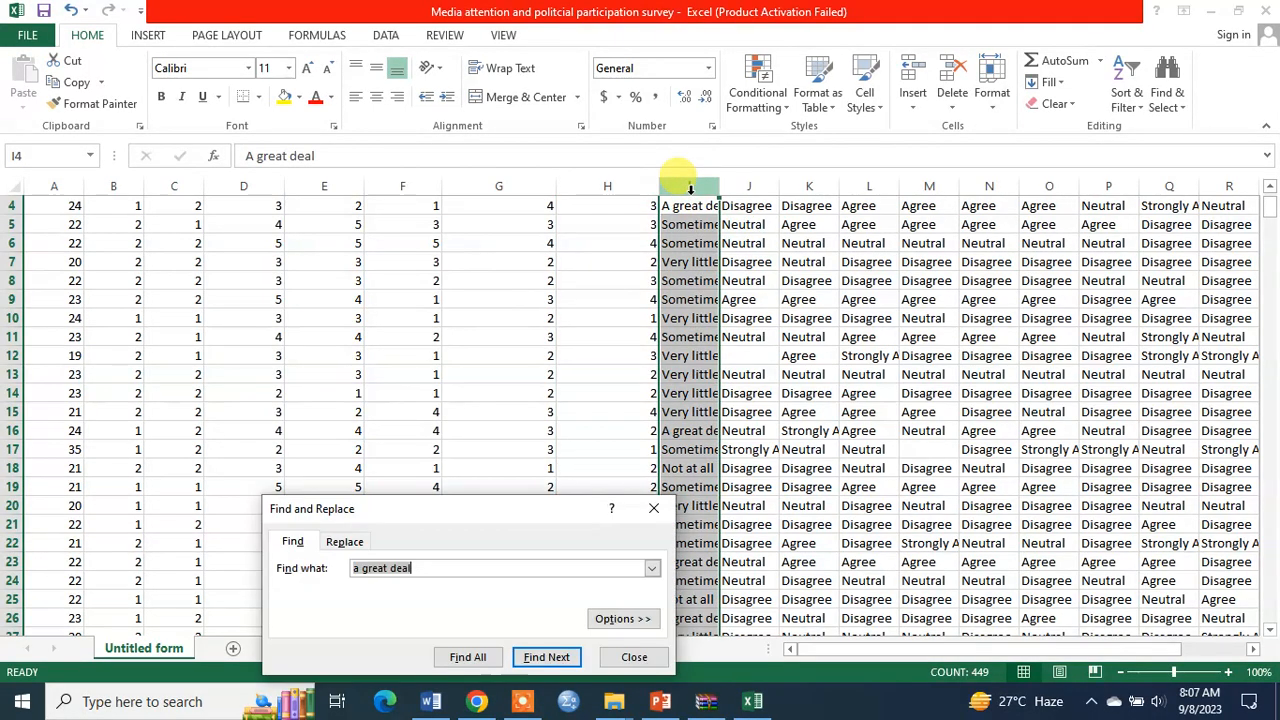
{"action": "left_click", "coordinate": [360, 541]}
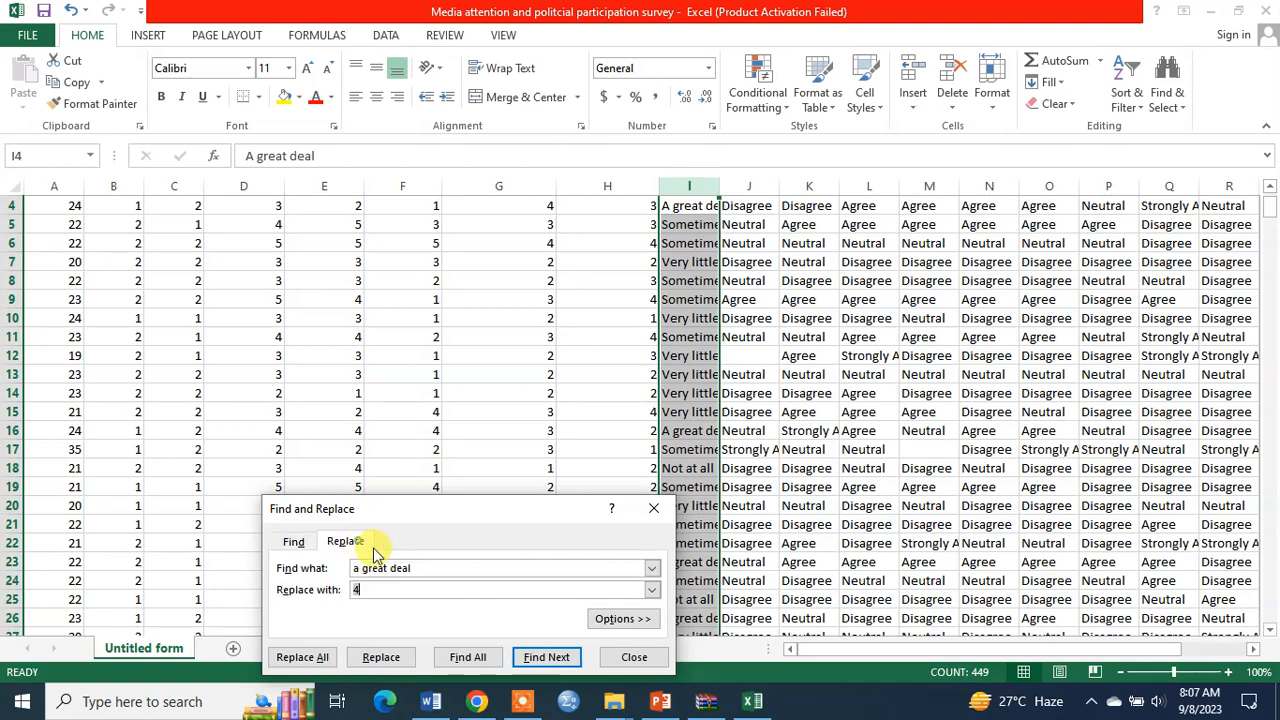
{"action": "left_click", "coordinate": [371, 590]}
{"action": "type", "text": "4"}
{"action": "left_click", "coordinate": [303, 657]}
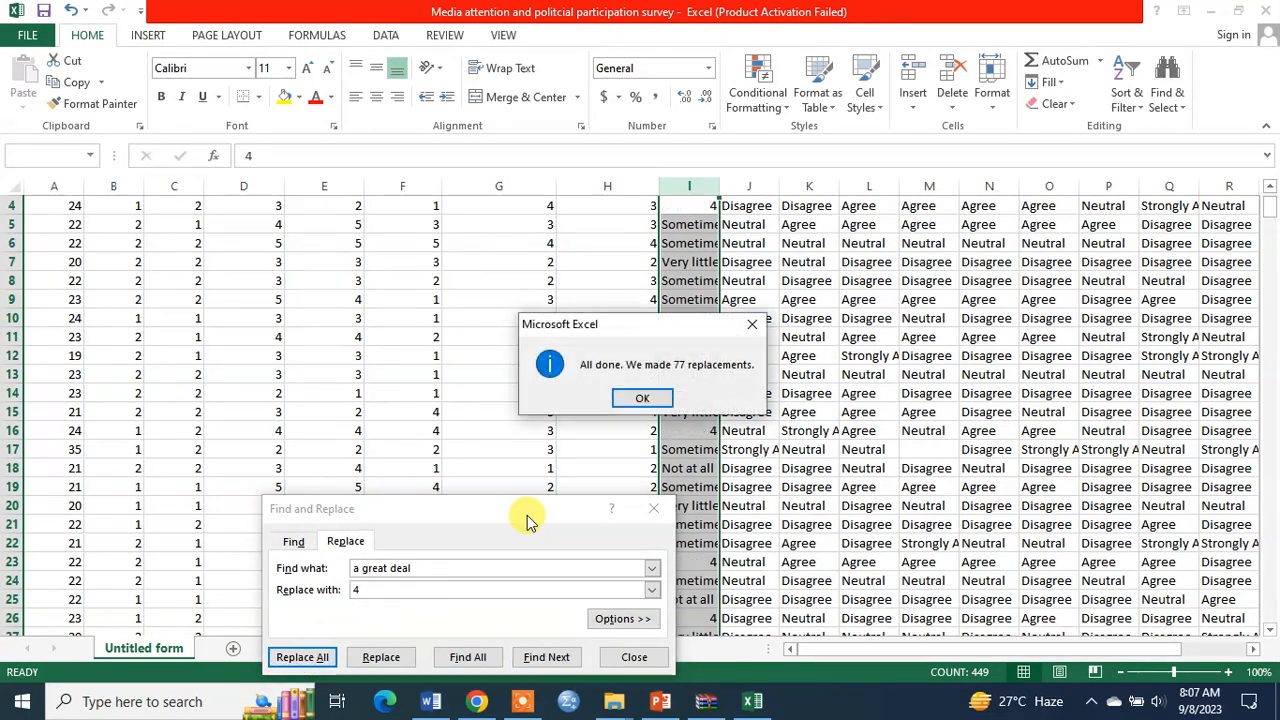
{"action": "left_click", "coordinate": [645, 398]}
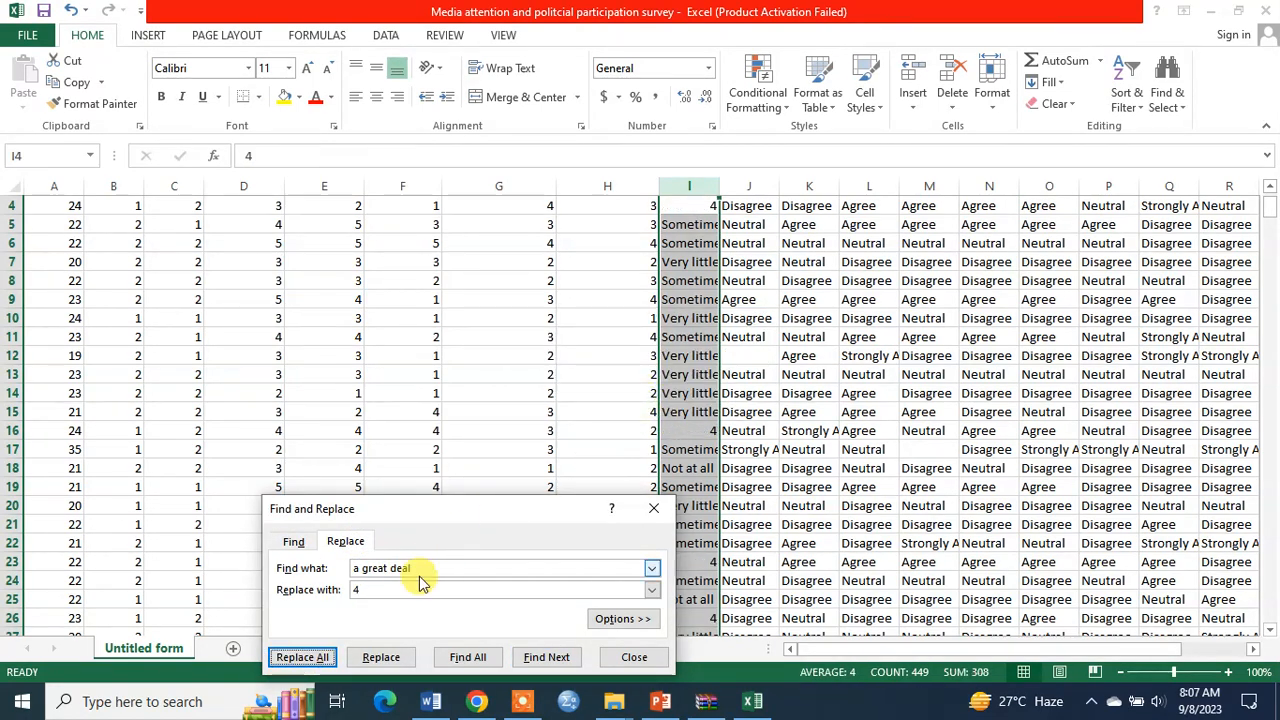
Replace every "sometimes" entry in the Q6 column with 3, checking the code in the Word questionnaire
{"action": "left_click_drag", "start_coordinate": [418, 569], "coordinate": [356, 568]}
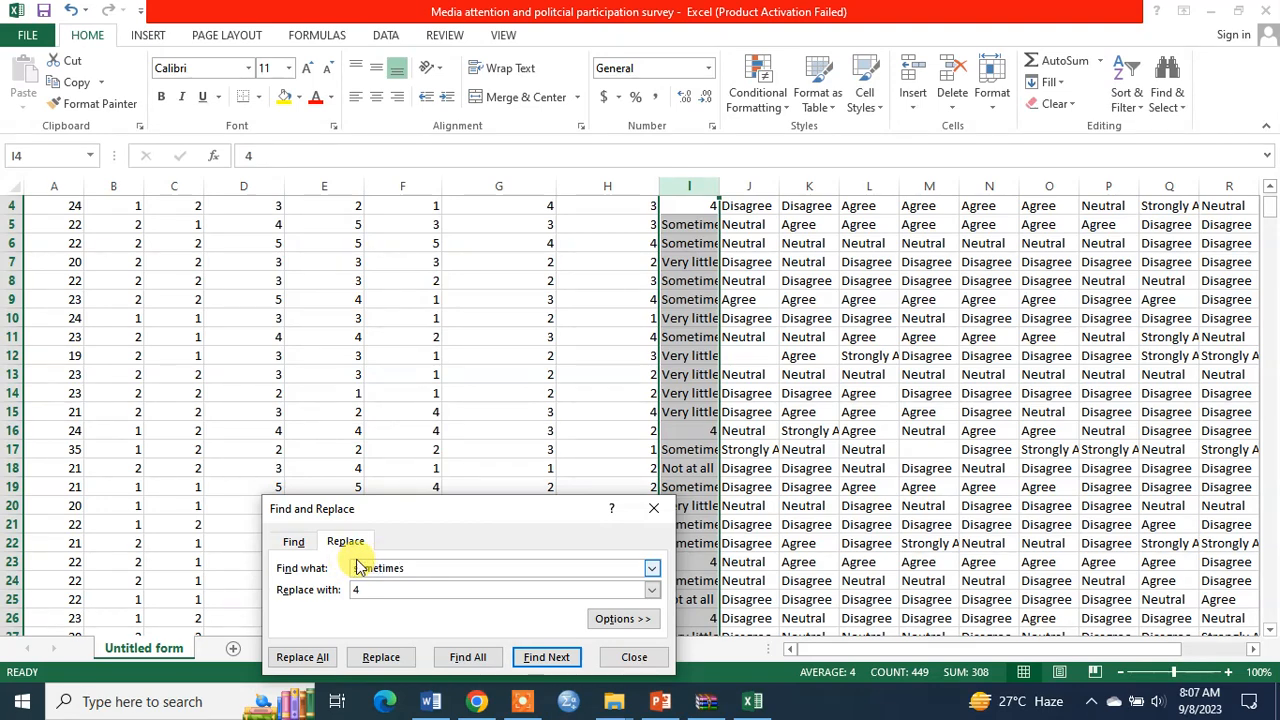
{"action": "double_click", "coordinate": [357, 590]}
{"action": "type", "text": "5"}
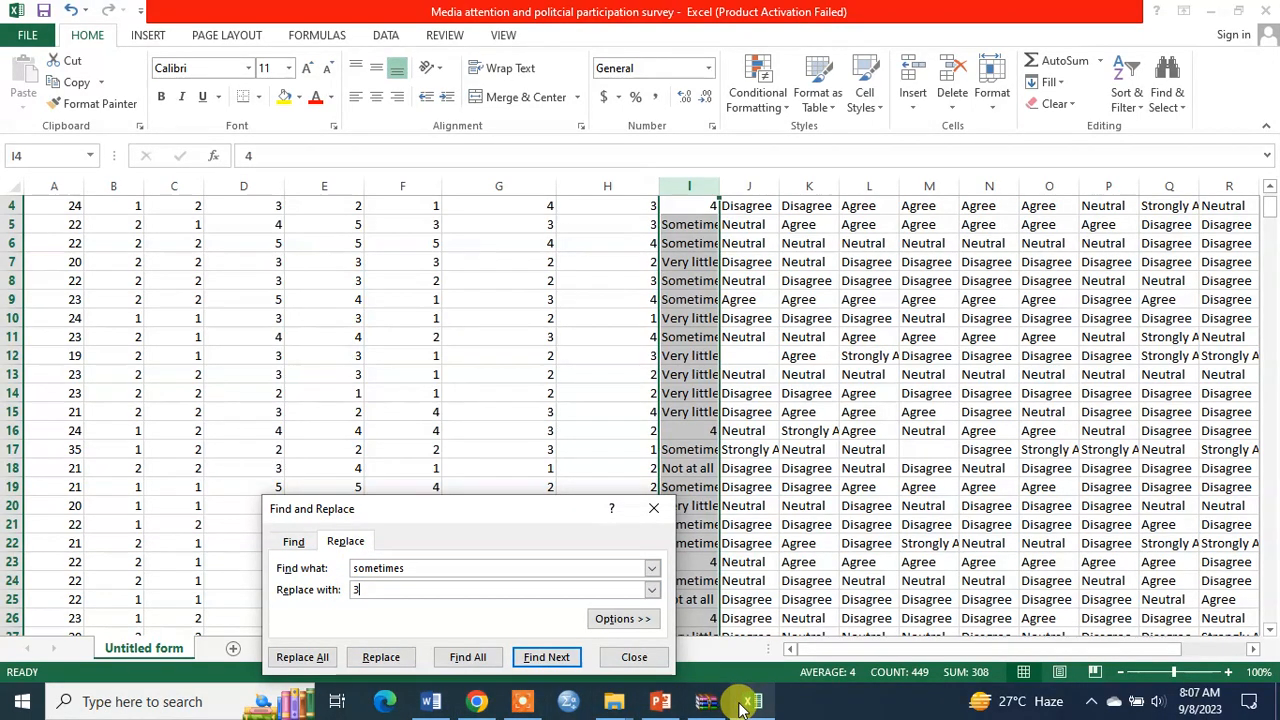
{"action": "left_click", "coordinate": [452, 700]}
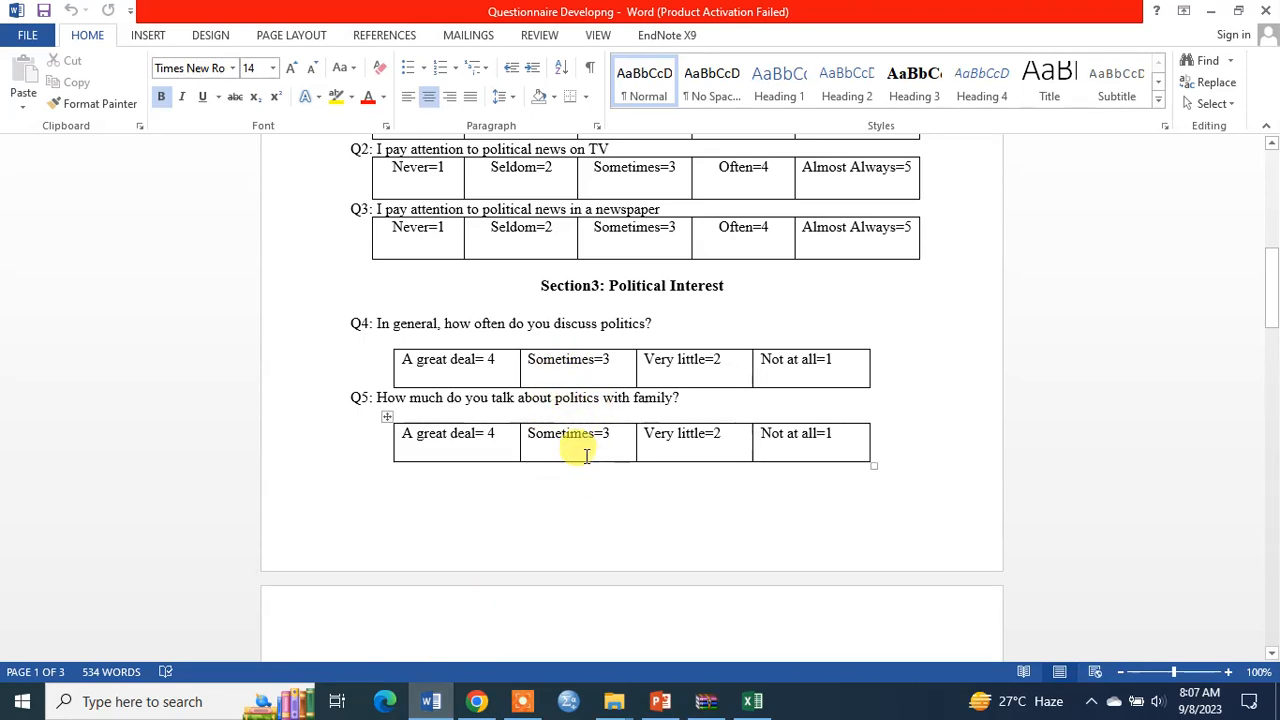
{"action": "key", "text": "ctrl+h"}
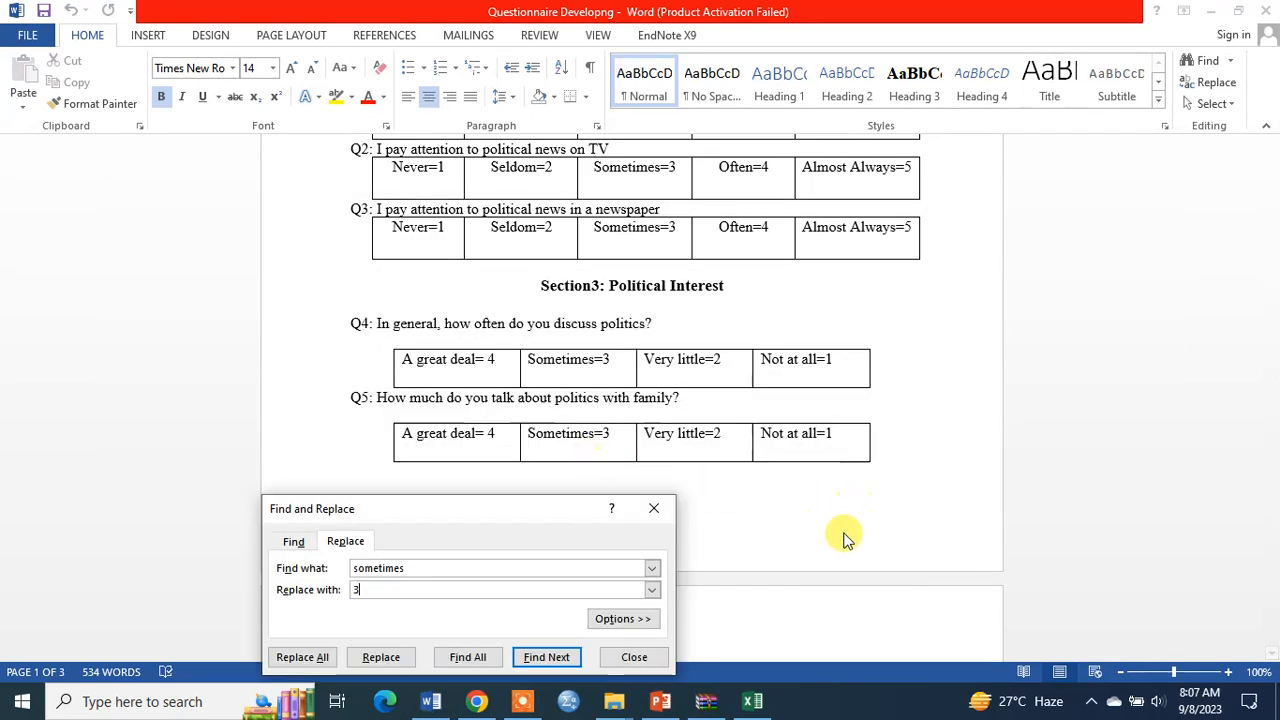
{"action": "left_click", "coordinate": [301, 657]}
{"action": "left_click", "coordinate": [642, 399]}
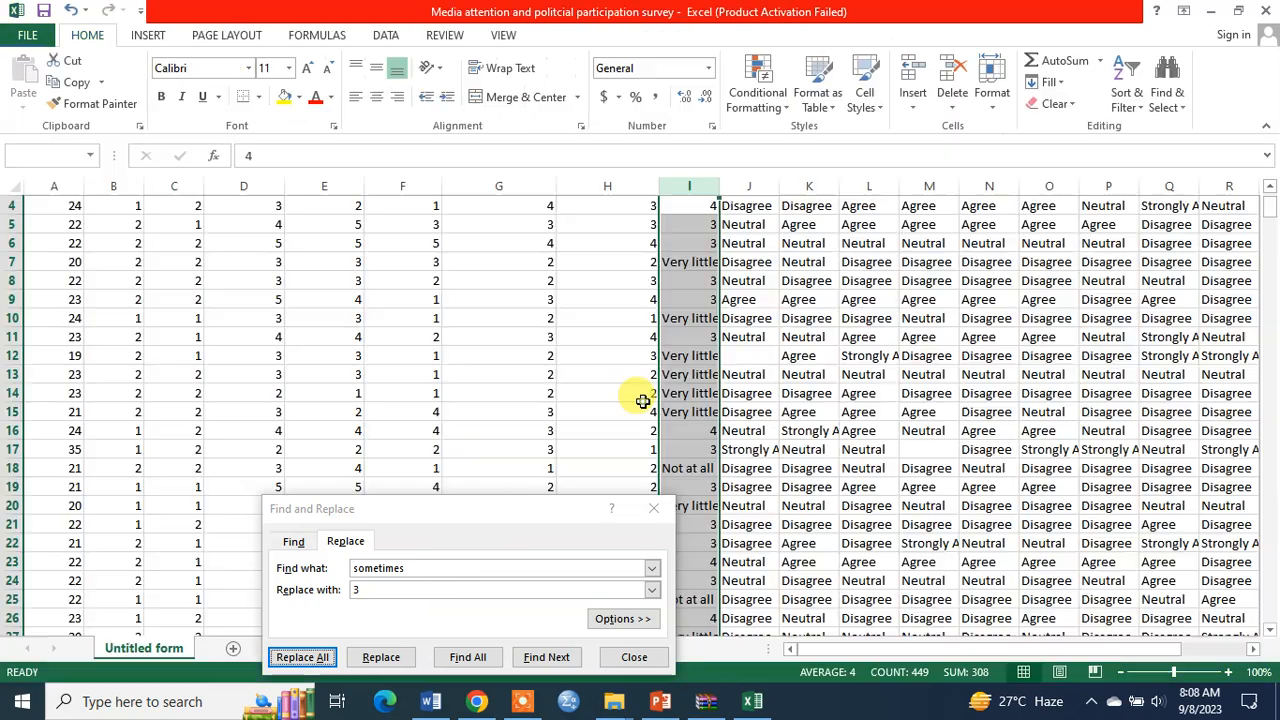
Replace every "very little" entry in the Q6 column with the code 2
{"action": "double_click", "coordinate": [409, 568]}
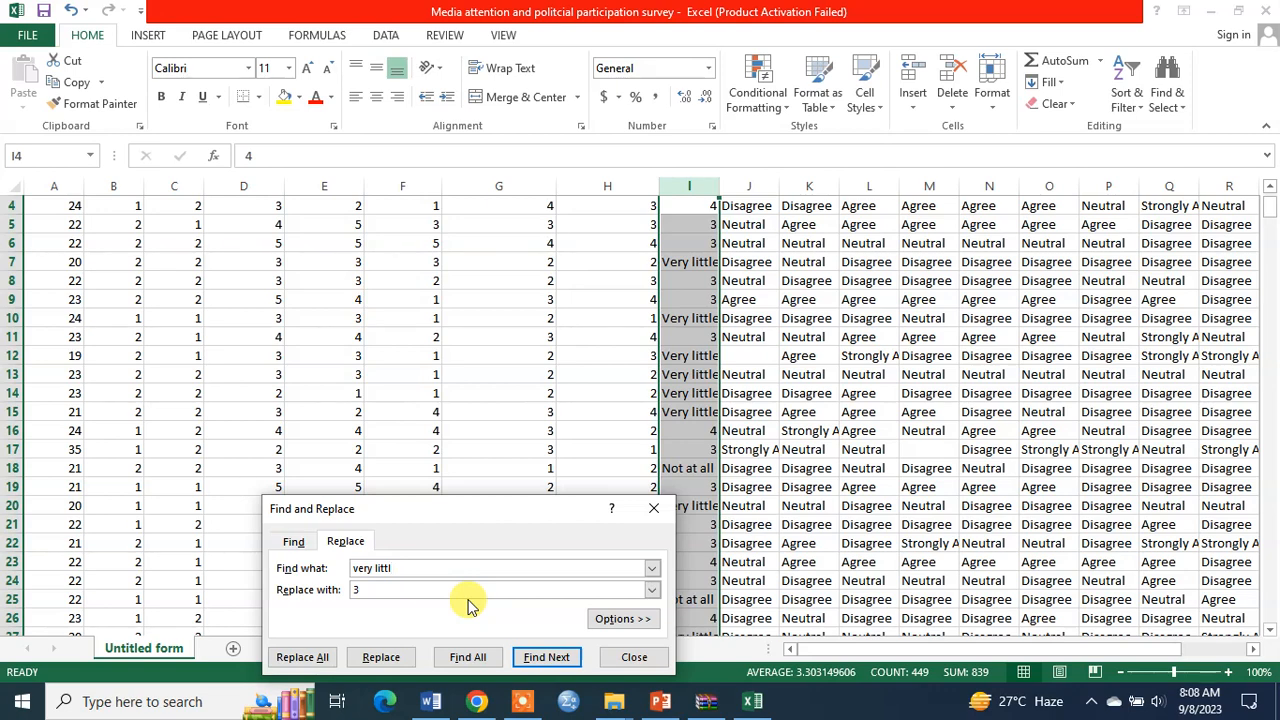
{"action": "left_click", "coordinate": [352, 591]}
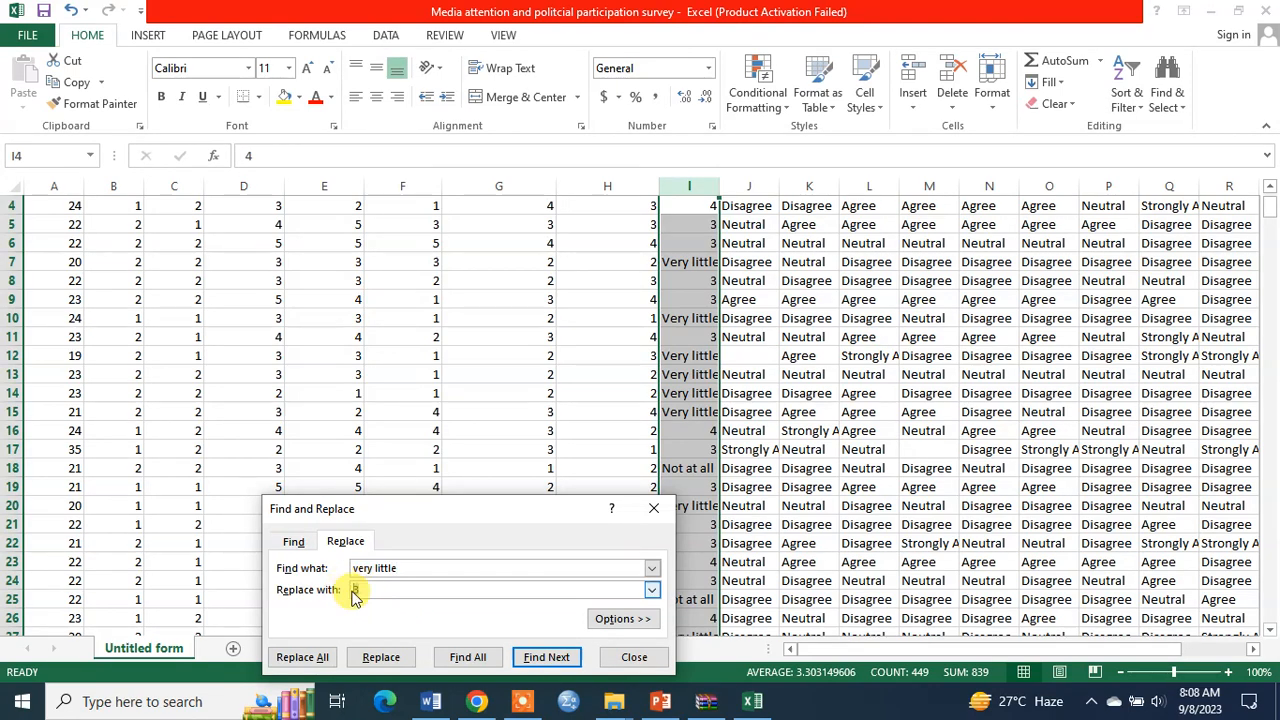
{"action": "type", "text": "2"}
{"action": "left_click", "coordinate": [320, 657]}
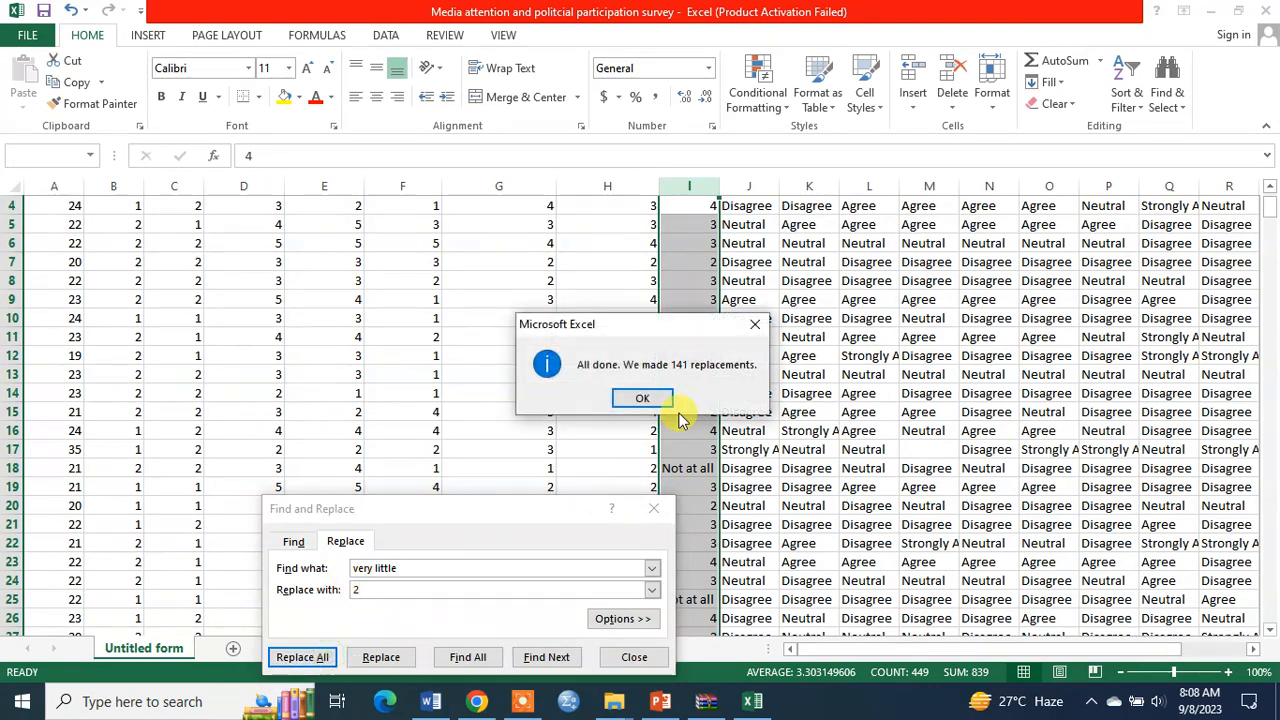
{"action": "left_click", "coordinate": [638, 401]}
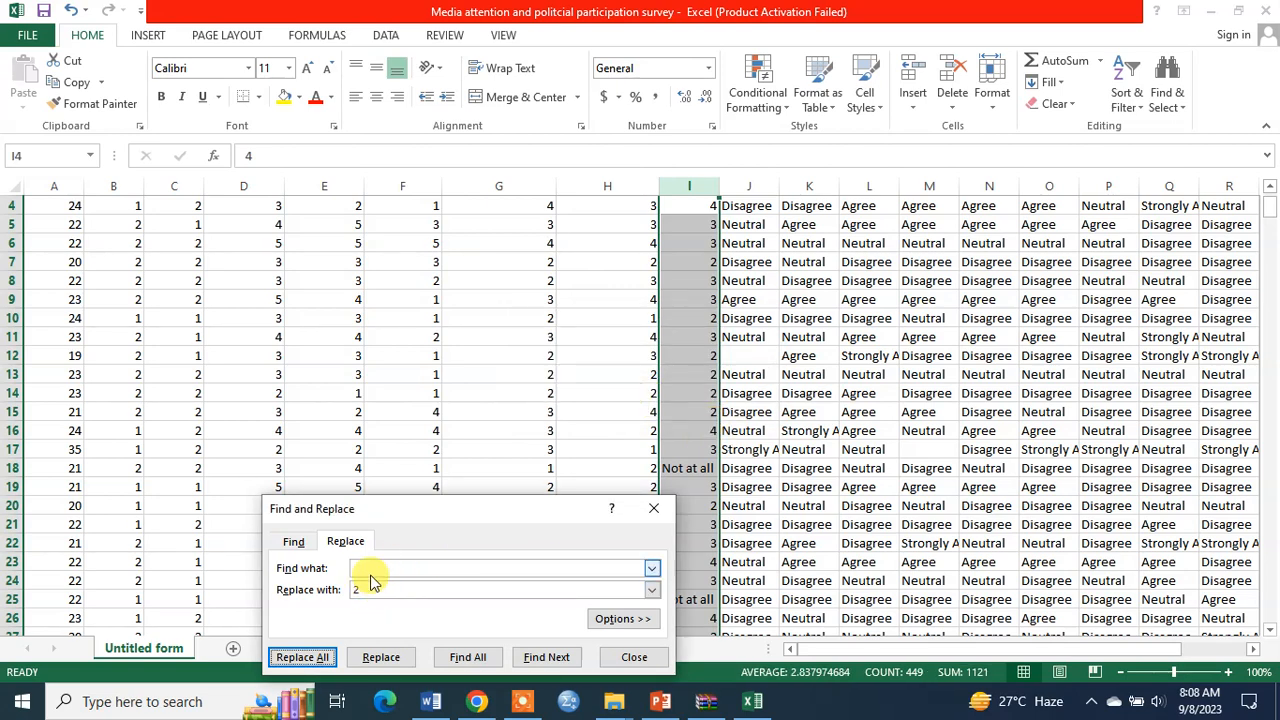
Replace every "not at all" entry in the Q6 column with 1, and finish replacing in that column
{"action": "left_click_drag", "start_coordinate": [403, 569], "coordinate": [340, 568]}
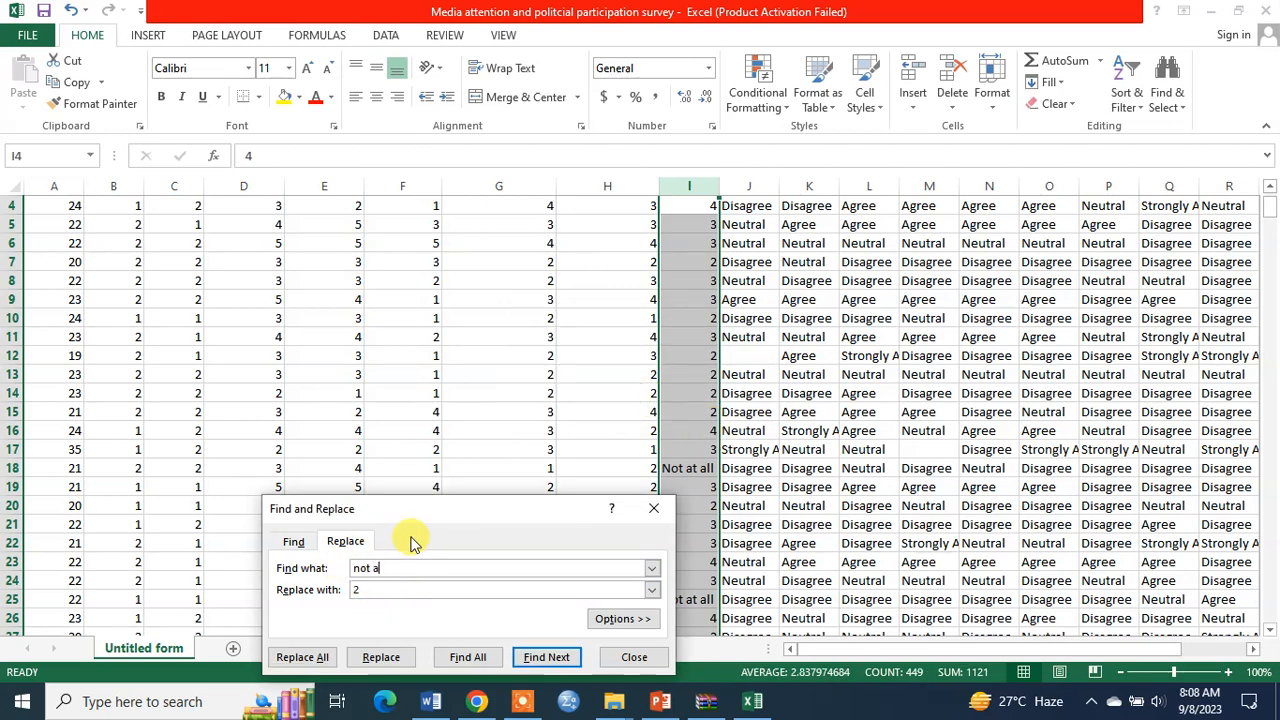
{"action": "type", "text": "not at all"}
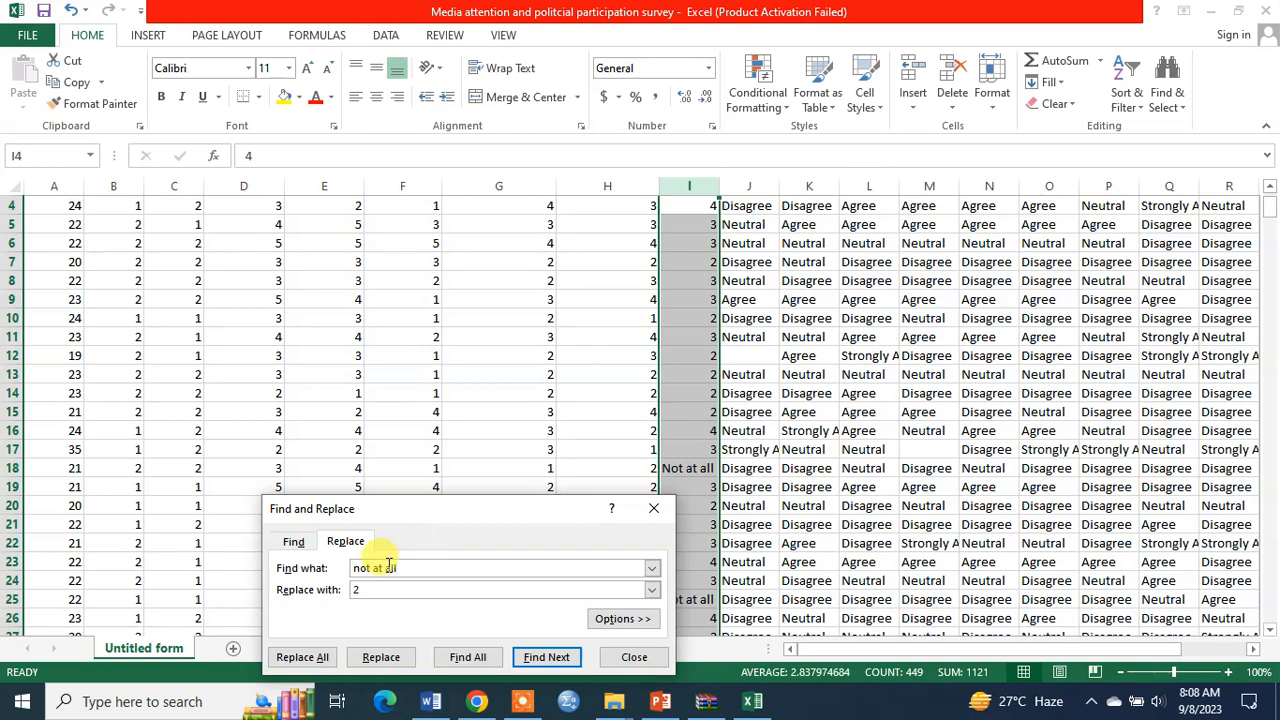
{"action": "left_click_drag", "start_coordinate": [368, 591], "coordinate": [350, 595]}
{"action": "type", "text": "1"}
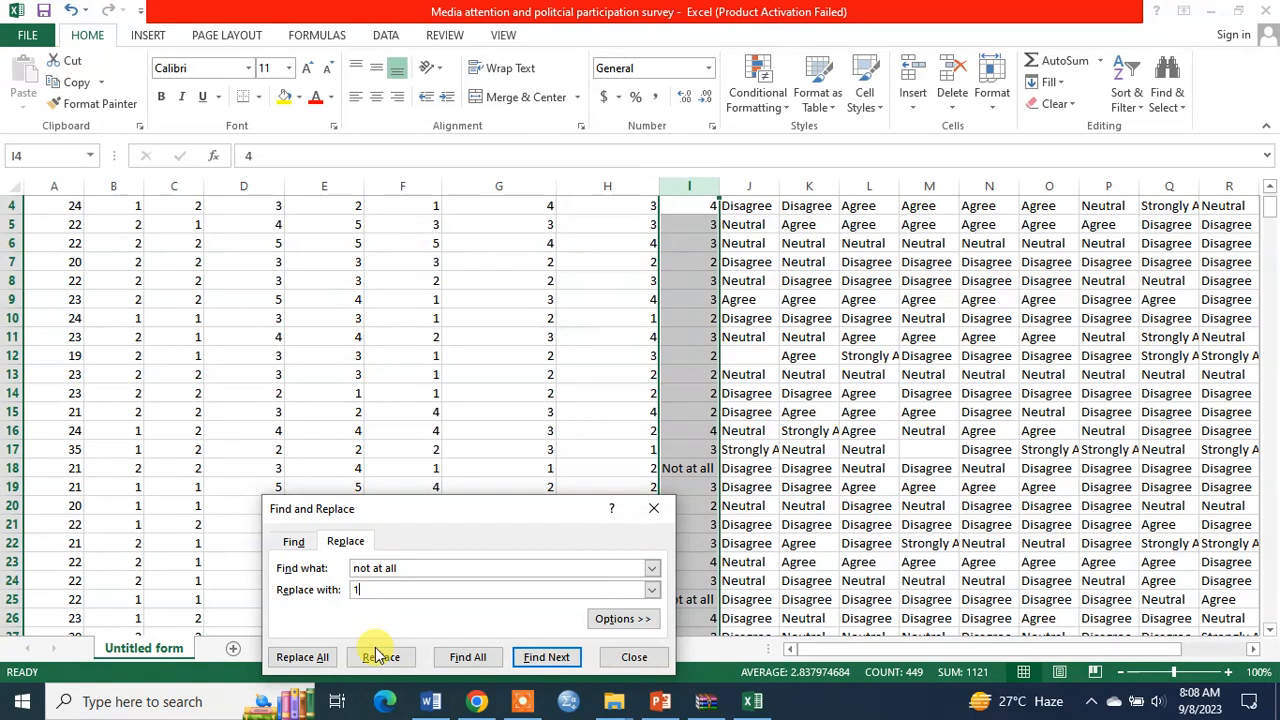
{"action": "left_click", "coordinate": [310, 657]}
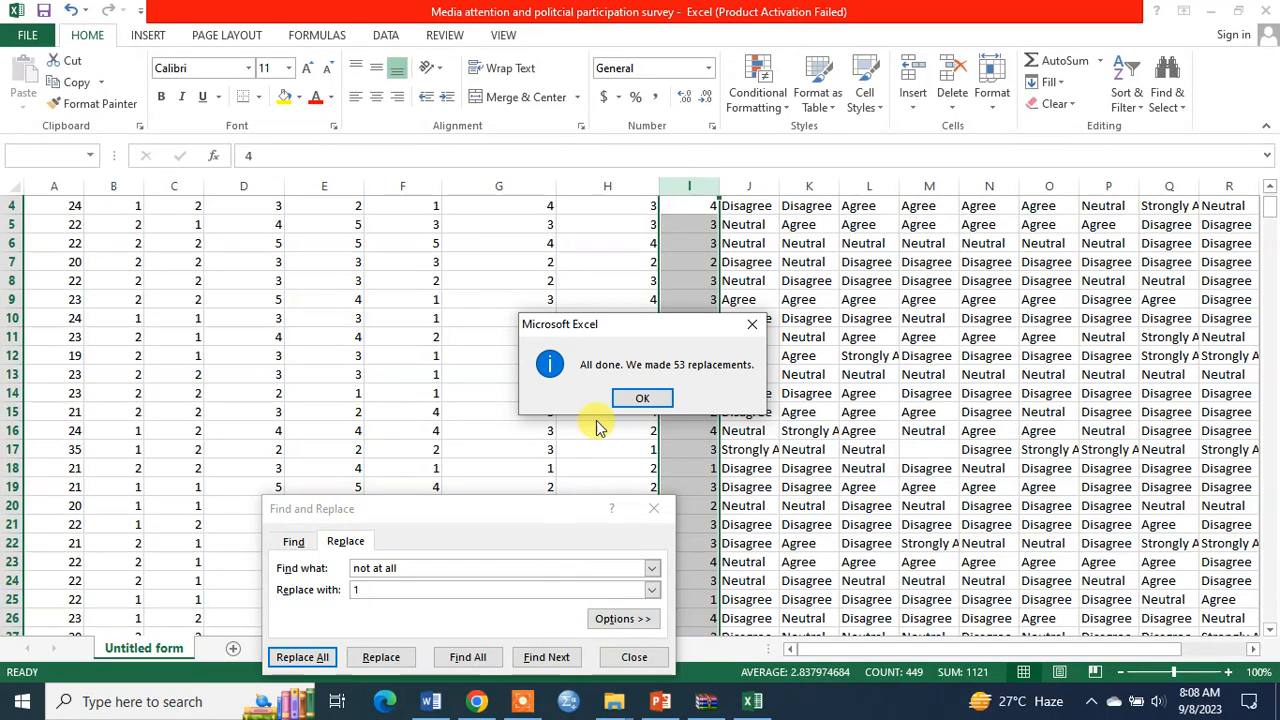
{"action": "left_click", "coordinate": [618, 398]}
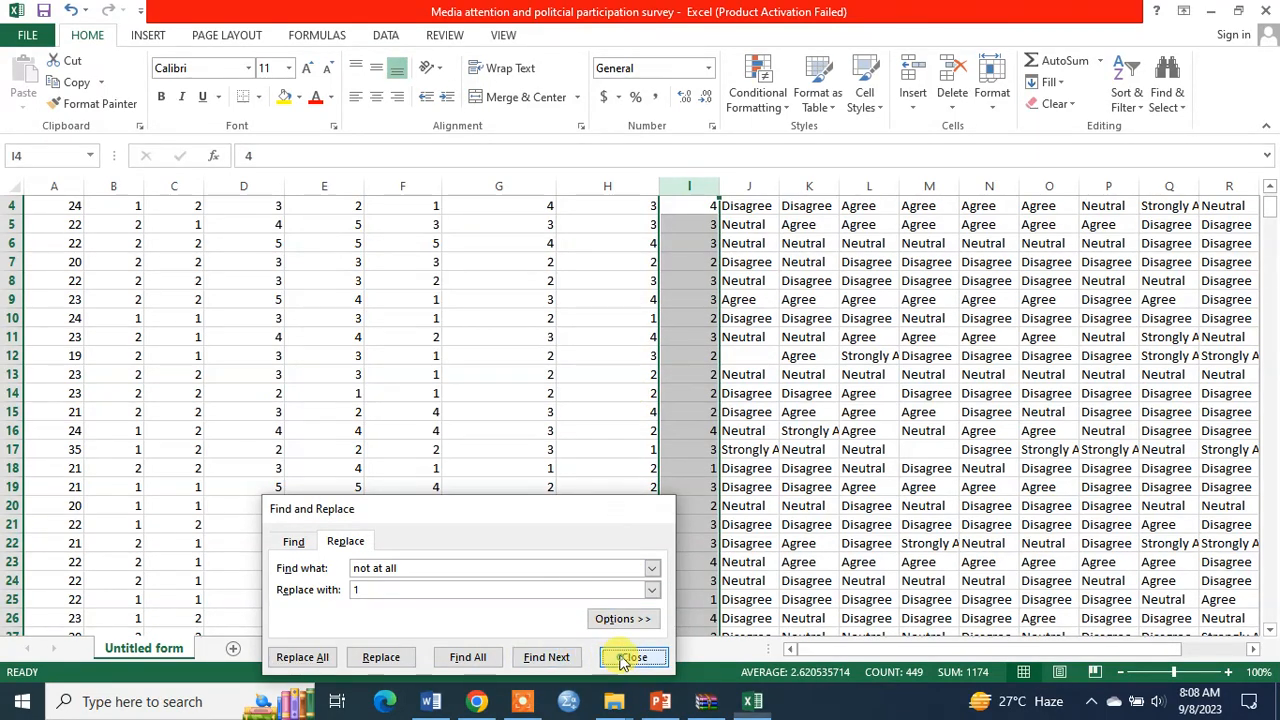
{"action": "left_click", "coordinate": [626, 657]}
Look over the recoded columns D to F and G to I, selecting each group of three as a block
{"action": "left_click_drag", "start_coordinate": [676, 178], "coordinate": [505, 186]}
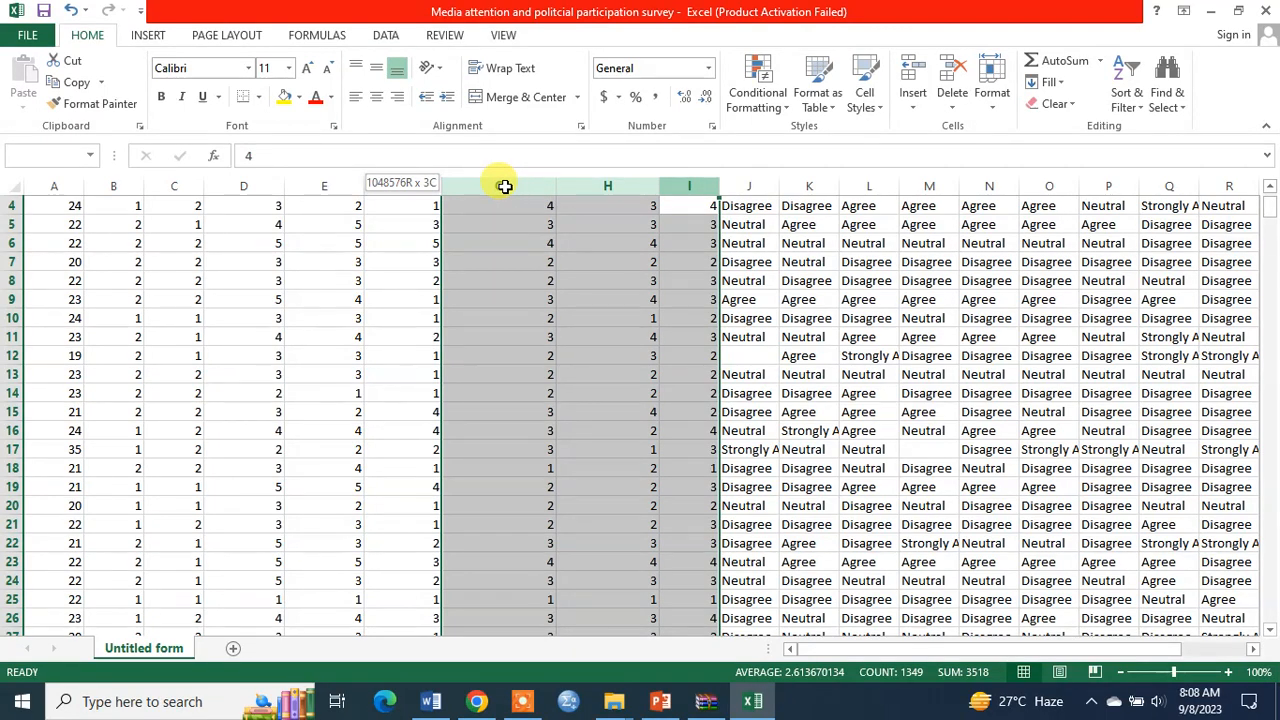
{"action": "left_click_drag", "start_coordinate": [246, 186], "coordinate": [397, 188]}
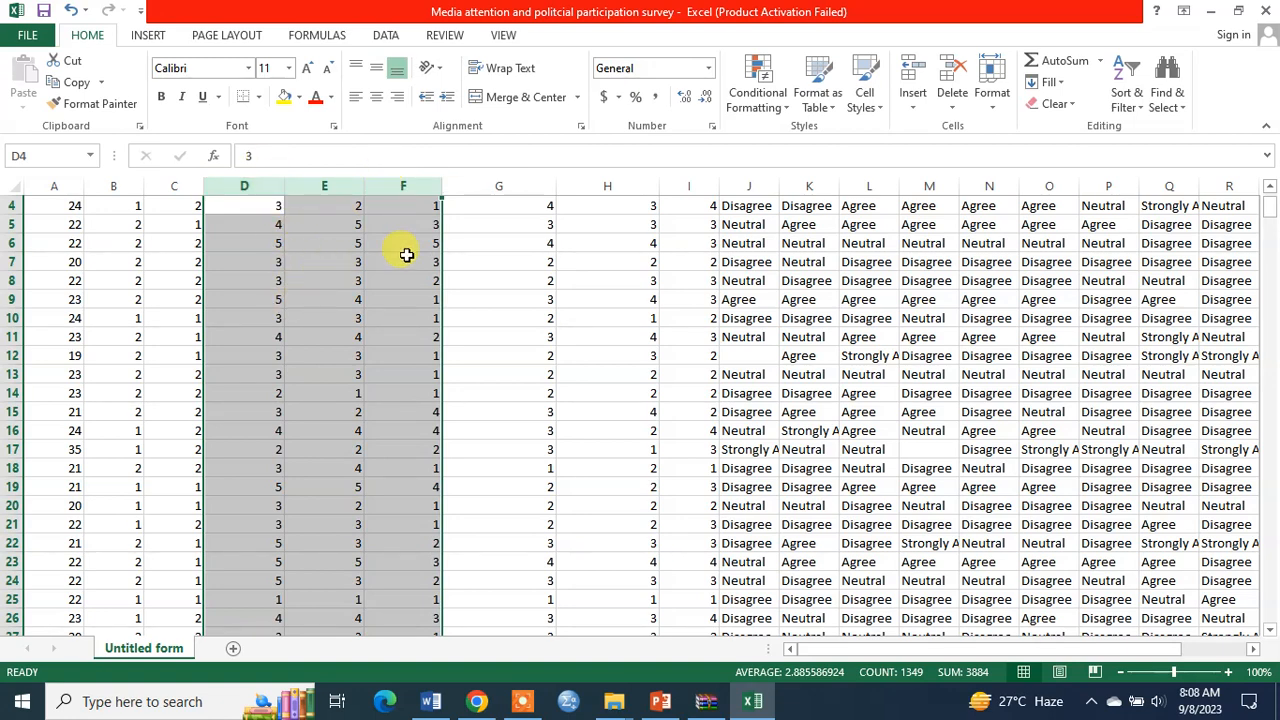
{"action": "left_click_drag", "start_coordinate": [491, 186], "coordinate": [675, 187]}
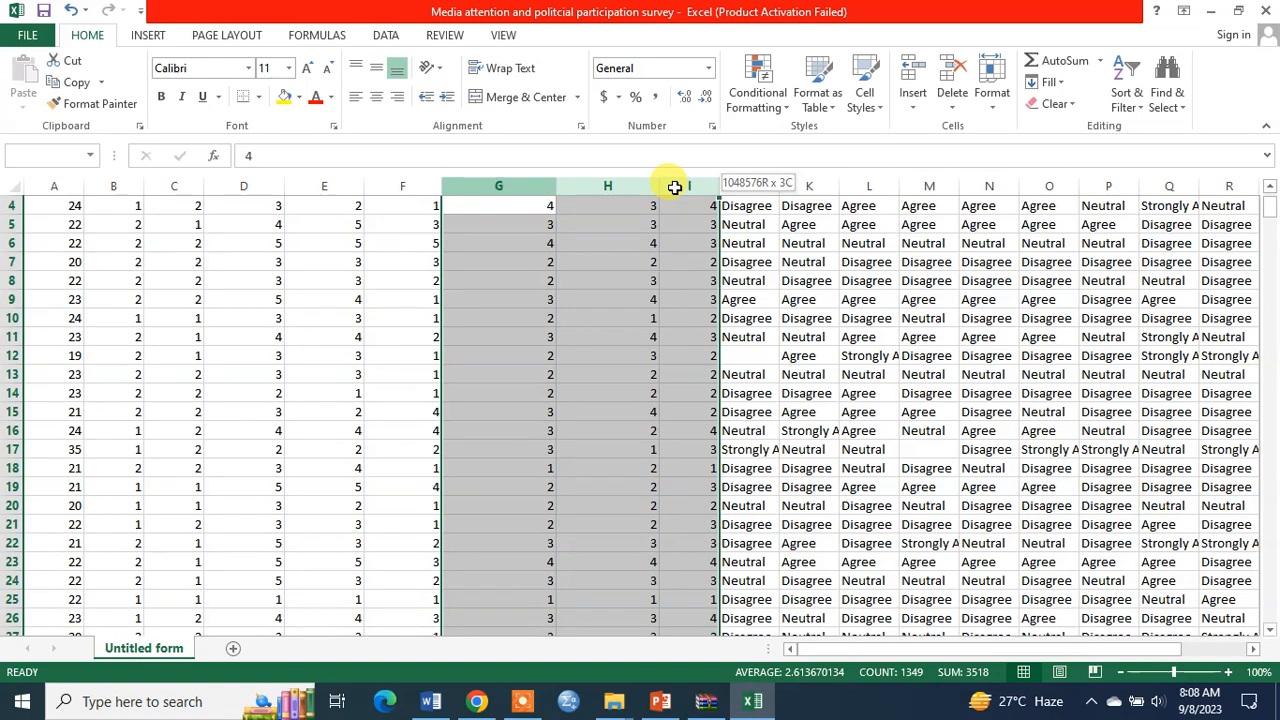
{"action": "left_click_drag", "start_coordinate": [675, 187], "coordinate": [675, 187]}
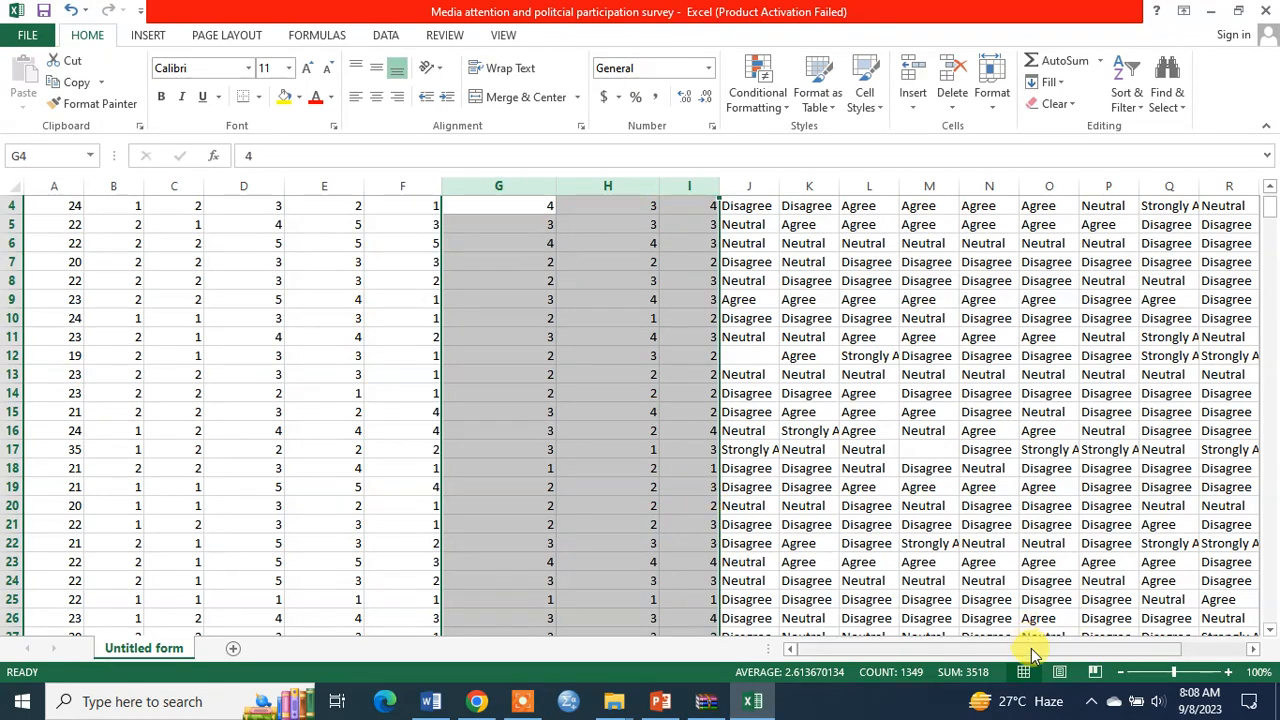
Widen column J just enough to show its longest answer, "Strongly Agree", in full
{"action": "left_click_drag", "start_coordinate": [1031, 648], "coordinate": [1092, 646]}
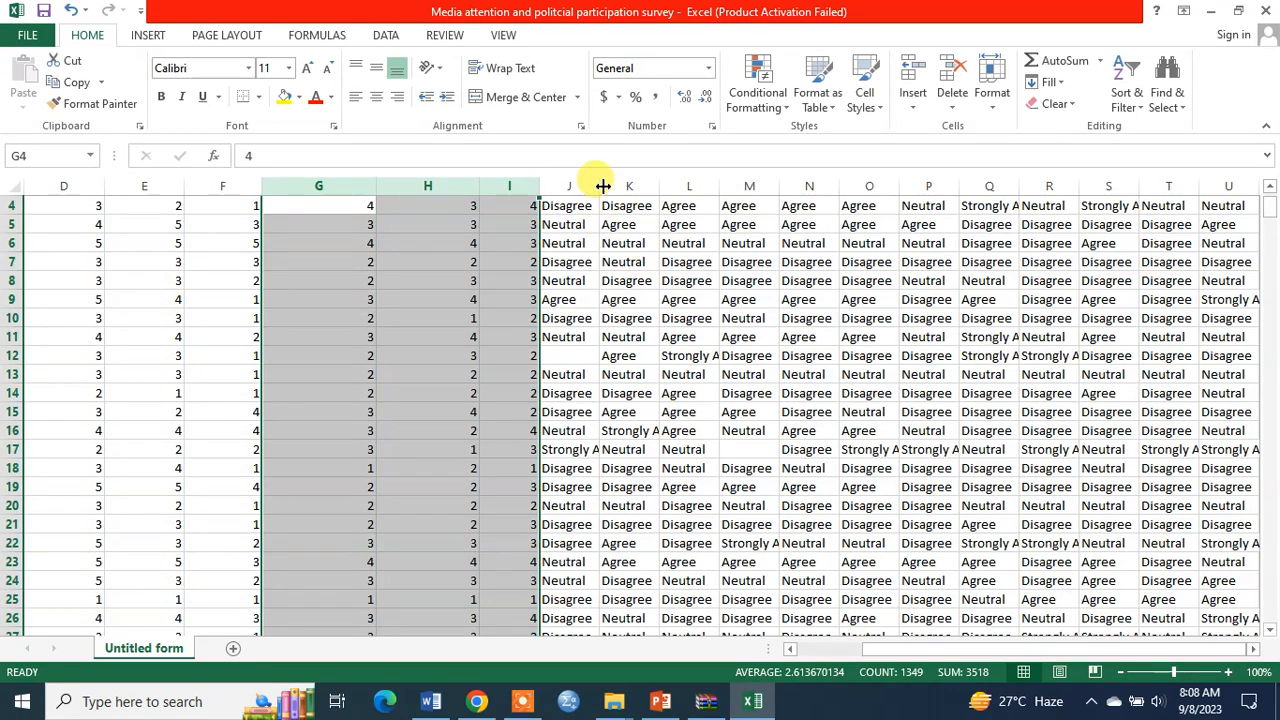
{"action": "left_click_drag", "start_coordinate": [599, 186], "coordinate": [718, 186]}
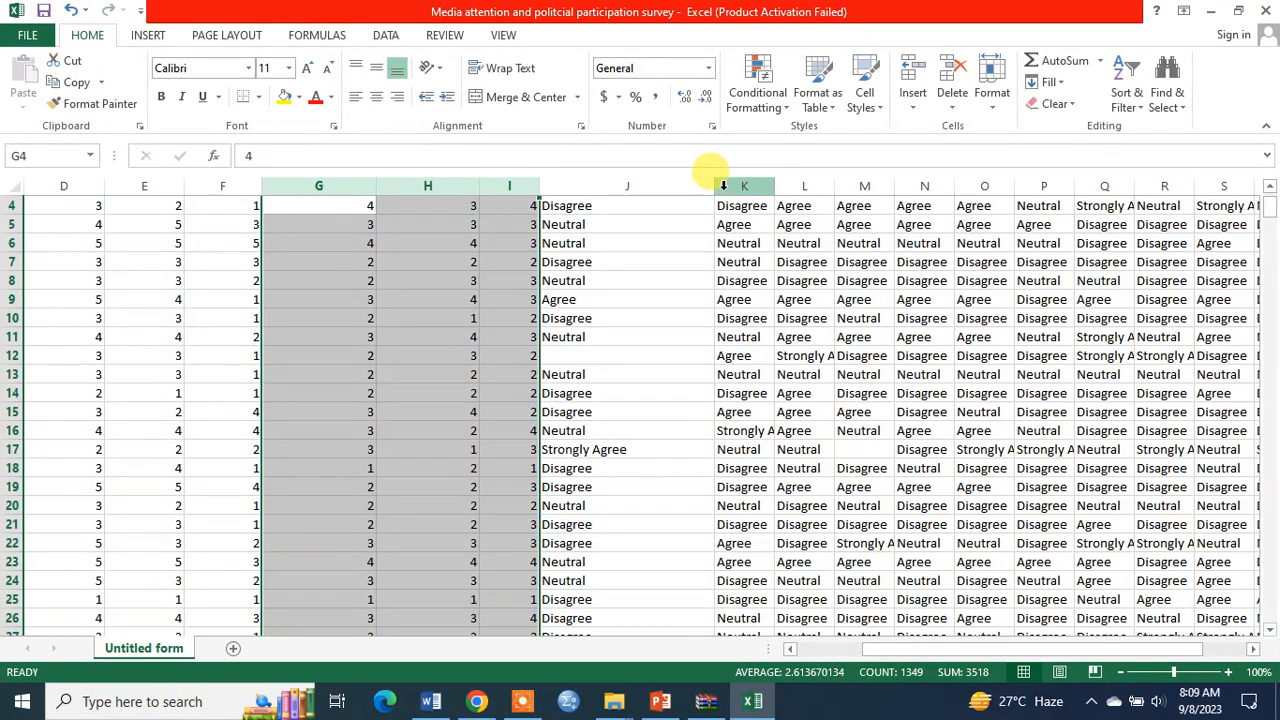
{"action": "left_click_drag", "start_coordinate": [713, 186], "coordinate": [625, 197]}
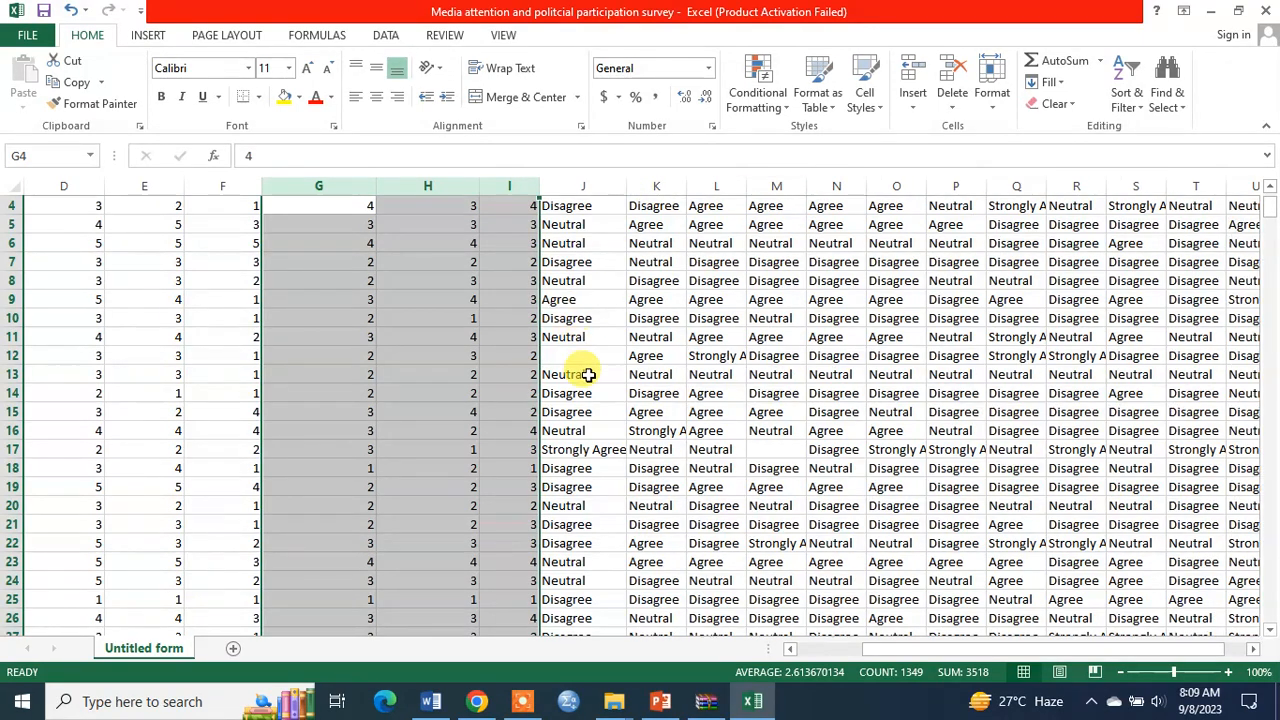
Select column K and save the workbook, keeping the Microsoft Excel 5.0/95 format
{"action": "left_click", "coordinate": [668, 186]}
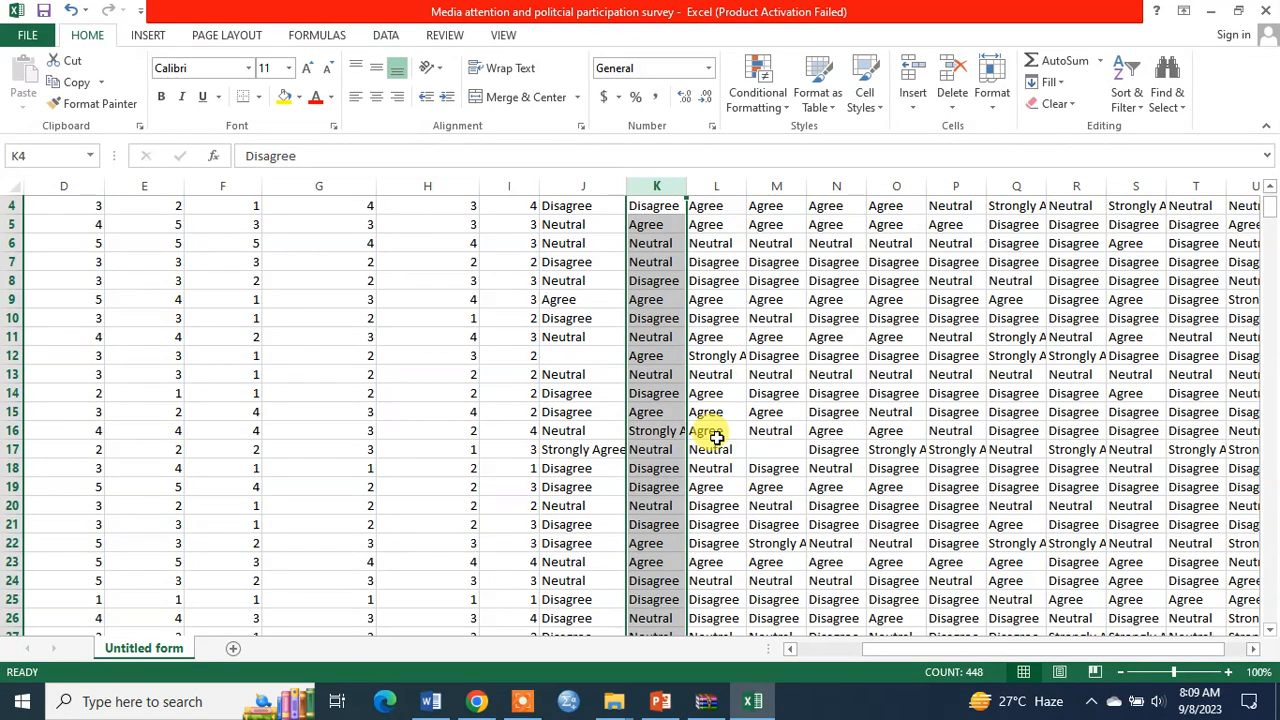
{"action": "key", "text": "ctrl+s"}
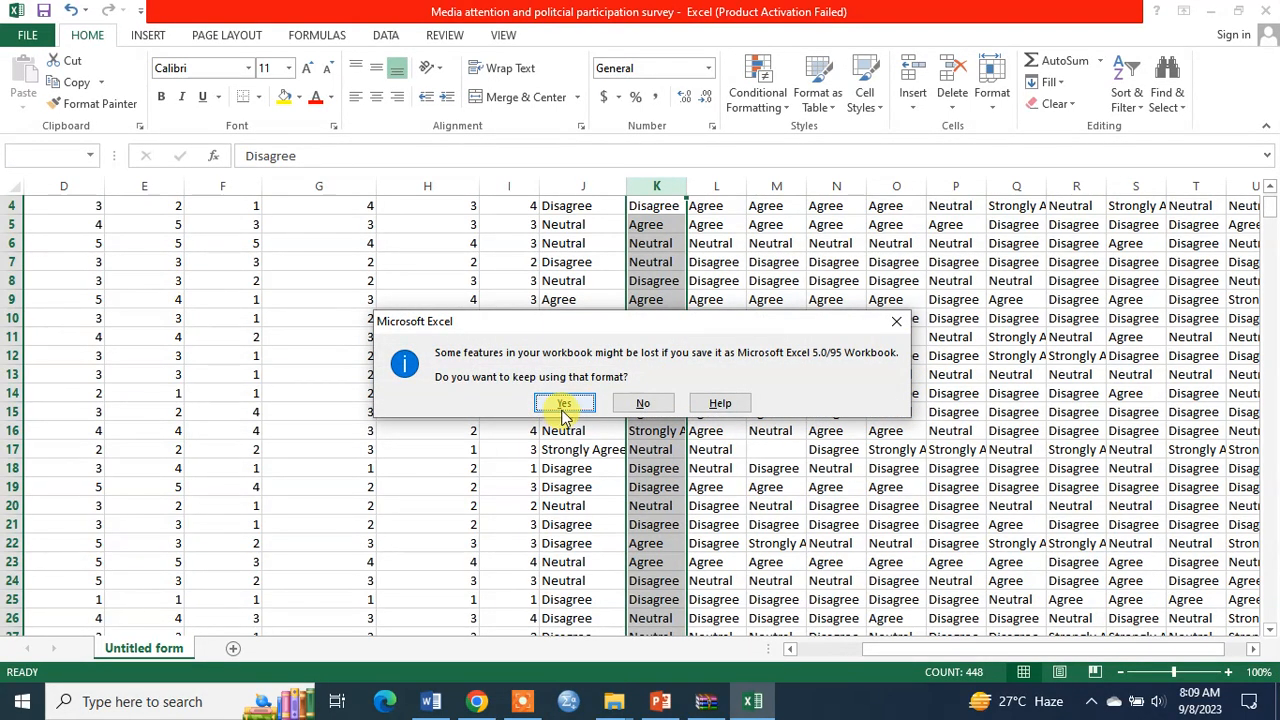
{"action": "left_click", "coordinate": [563, 403]}
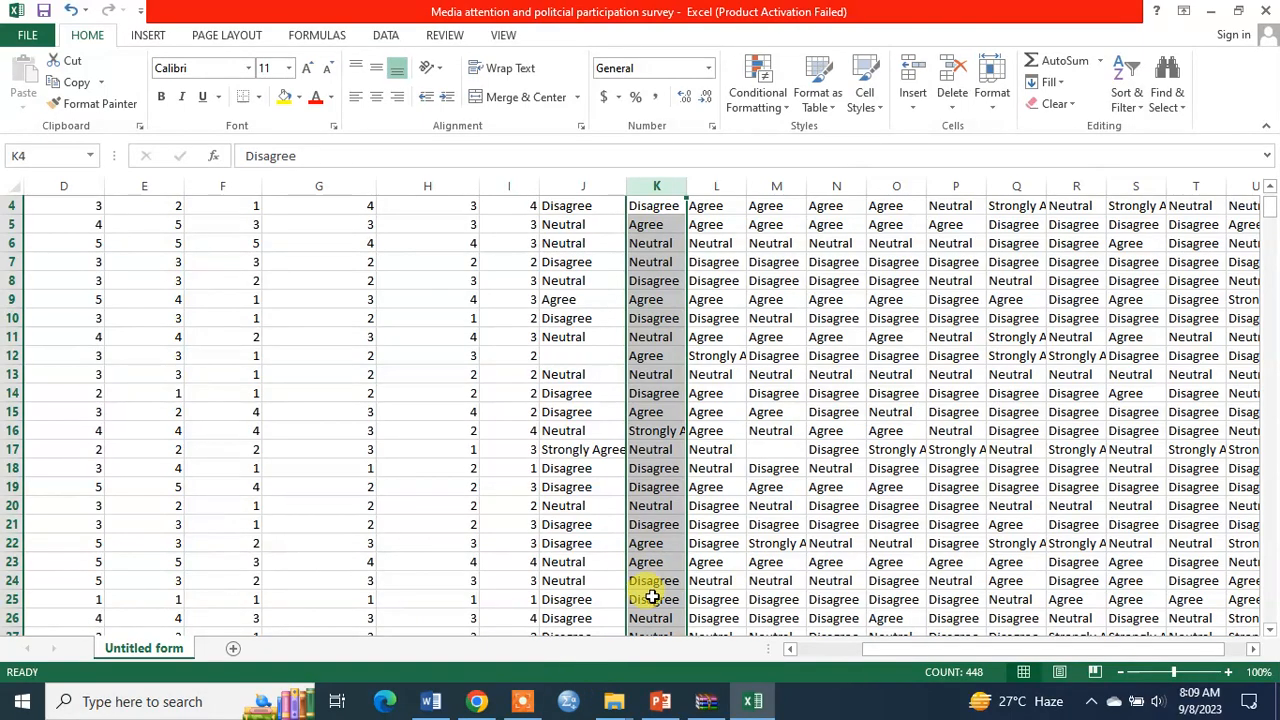
Switch to the Word questionnaire and examine the Q7 answer codes in Section 4, from Strongly Disagree to Strongly Agree
{"action": "left_click", "coordinate": [432, 701]}
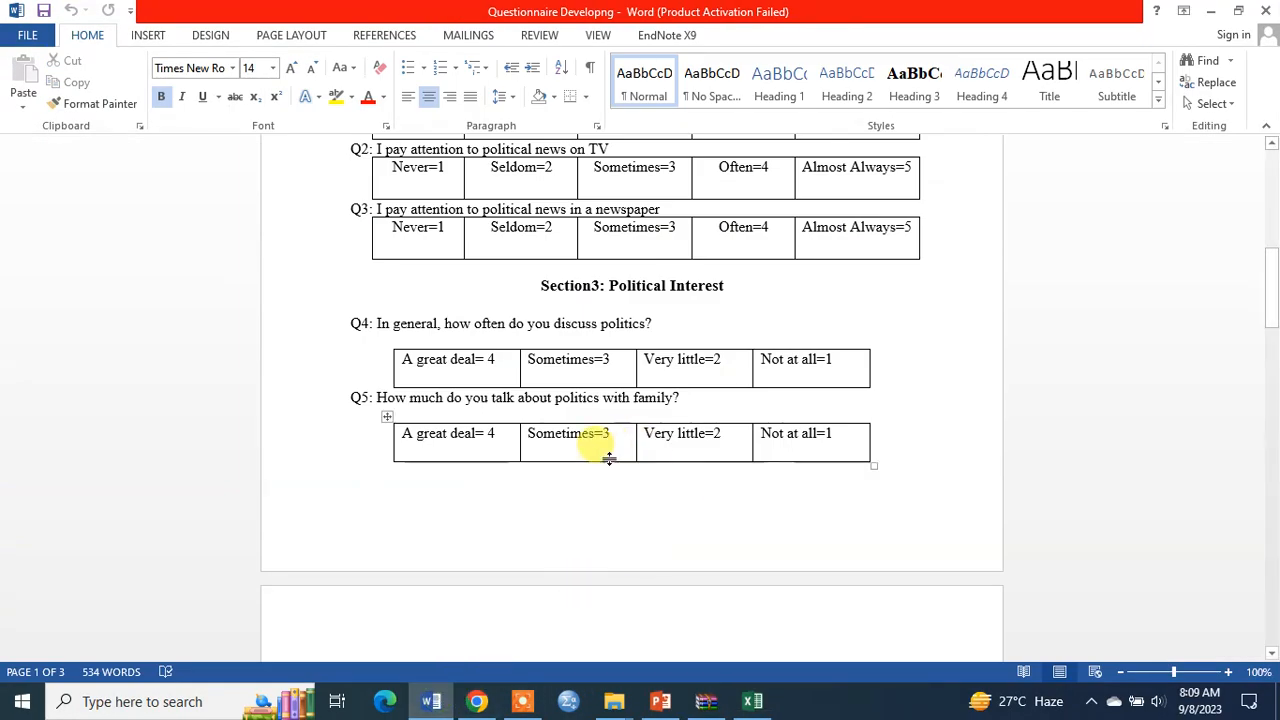
{"action": "scroll", "coordinate": [600, 460], "scroll_direction": "down", "scroll_amount": 7}
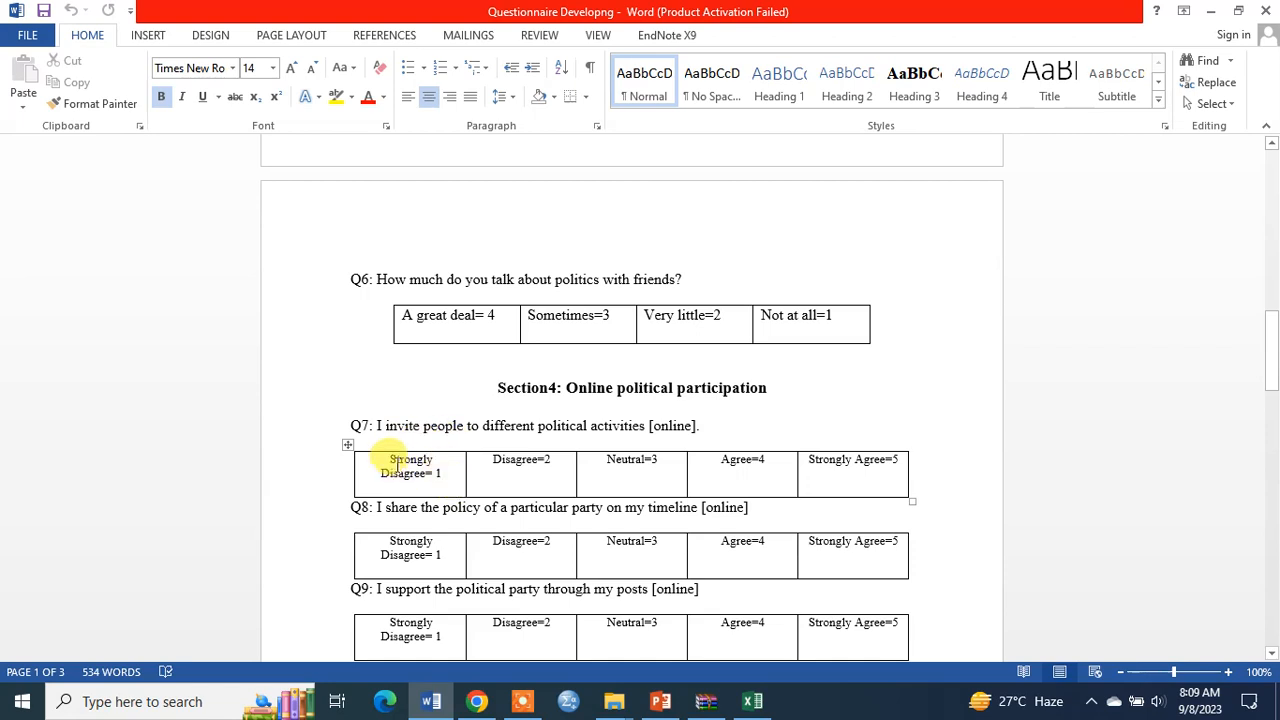
{"action": "left_click_drag", "start_coordinate": [397, 465], "coordinate": [448, 474]}
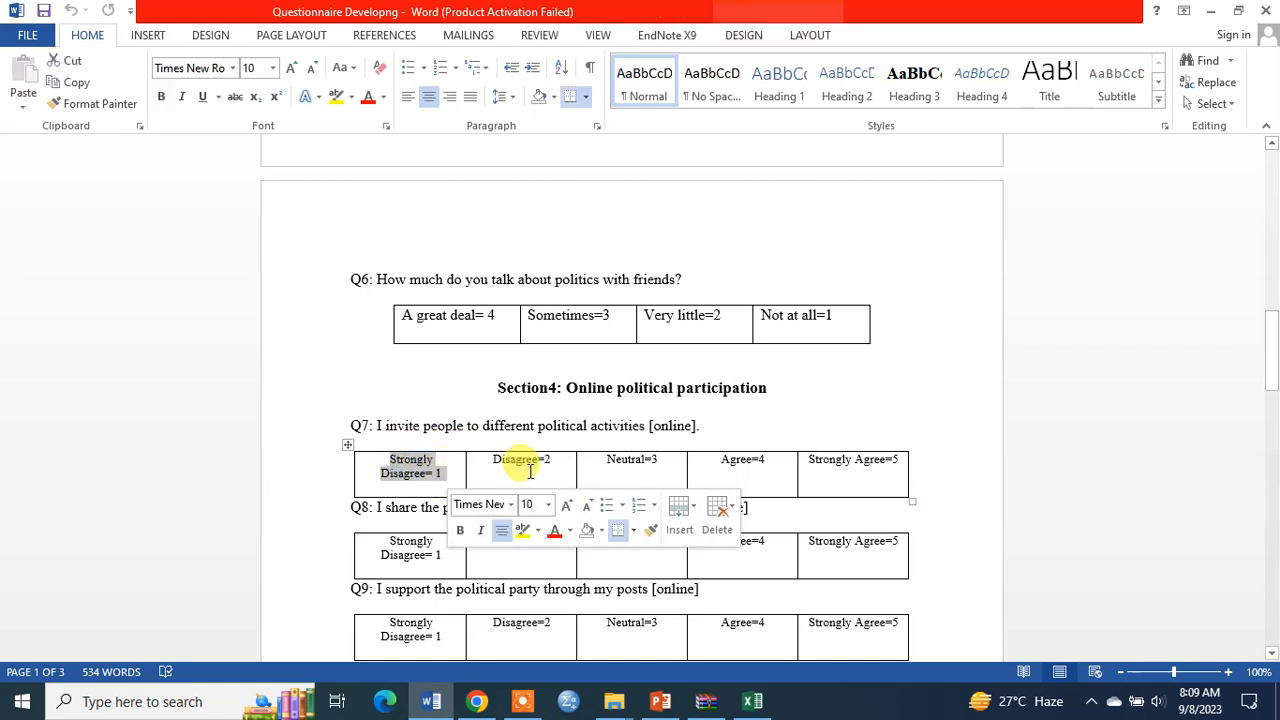
{"action": "left_click", "coordinate": [518, 463]}
{"action": "double_click", "coordinate": [518, 463]}
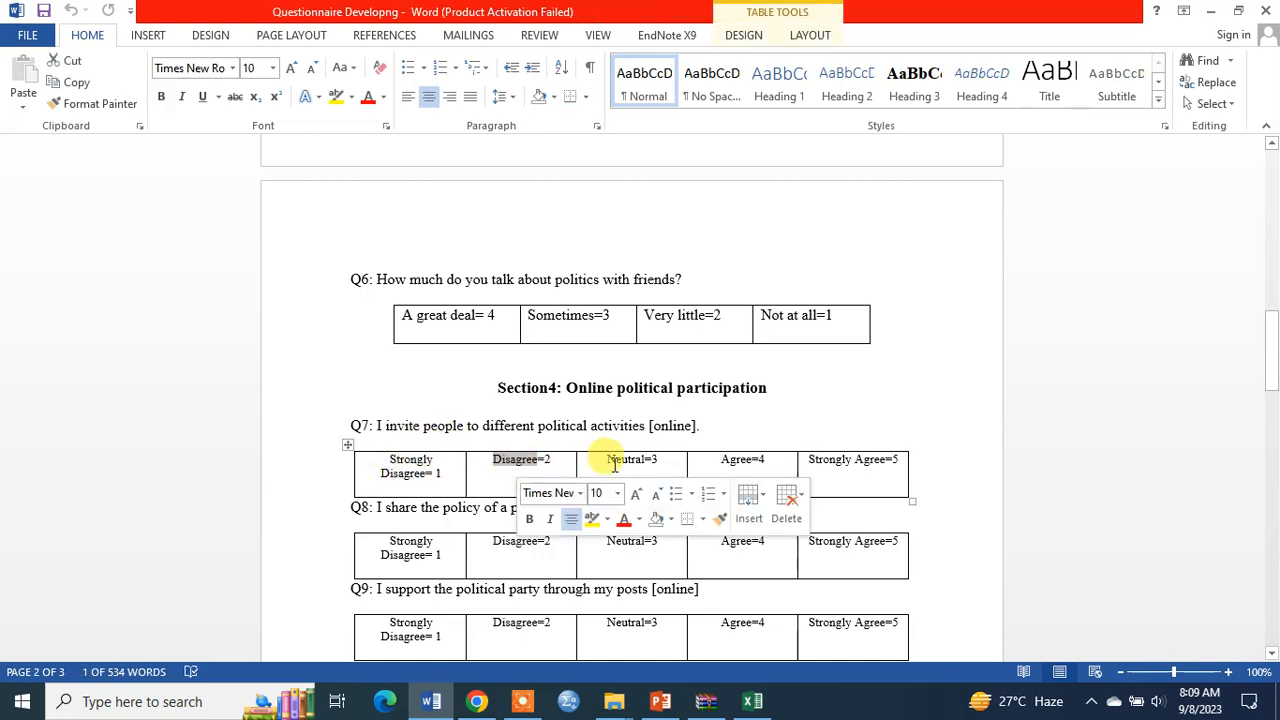
{"action": "left_click", "coordinate": [614, 465]}
{"action": "double_click", "coordinate": [614, 465]}
{"action": "double_click", "coordinate": [740, 462]}
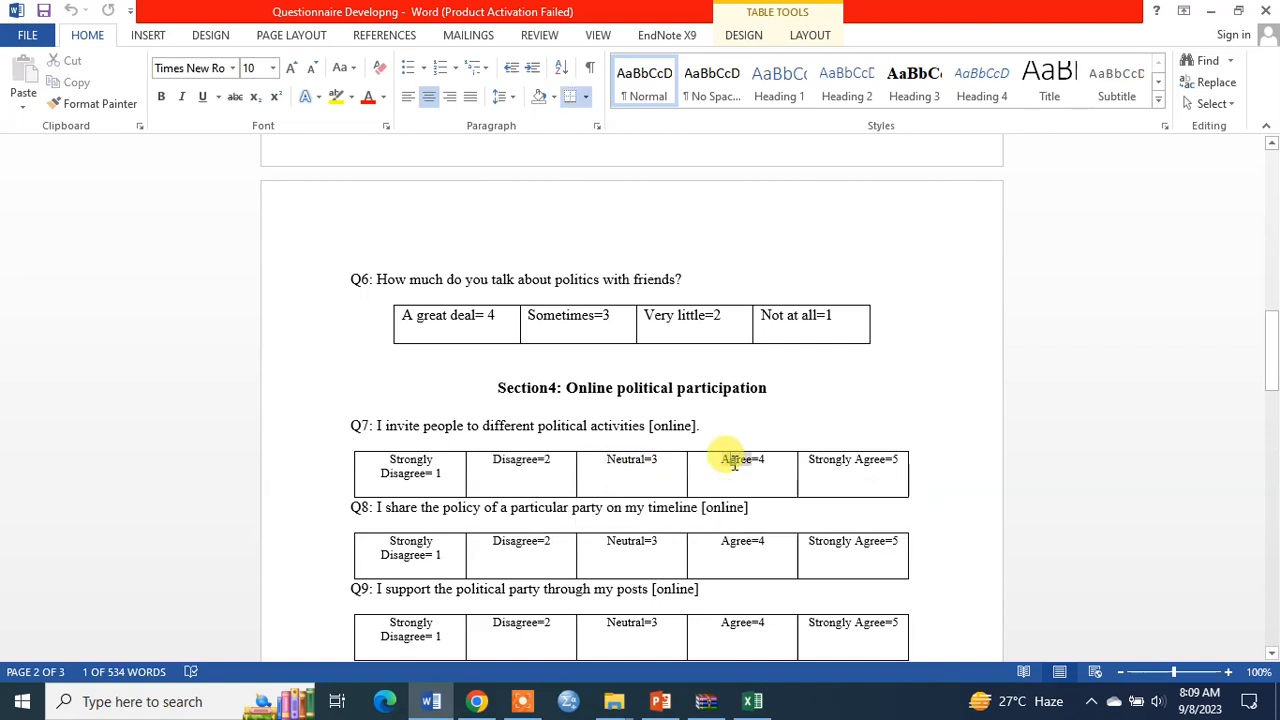
{"action": "left_click", "coordinate": [825, 463]}
{"action": "double_click", "coordinate": [826, 463]}
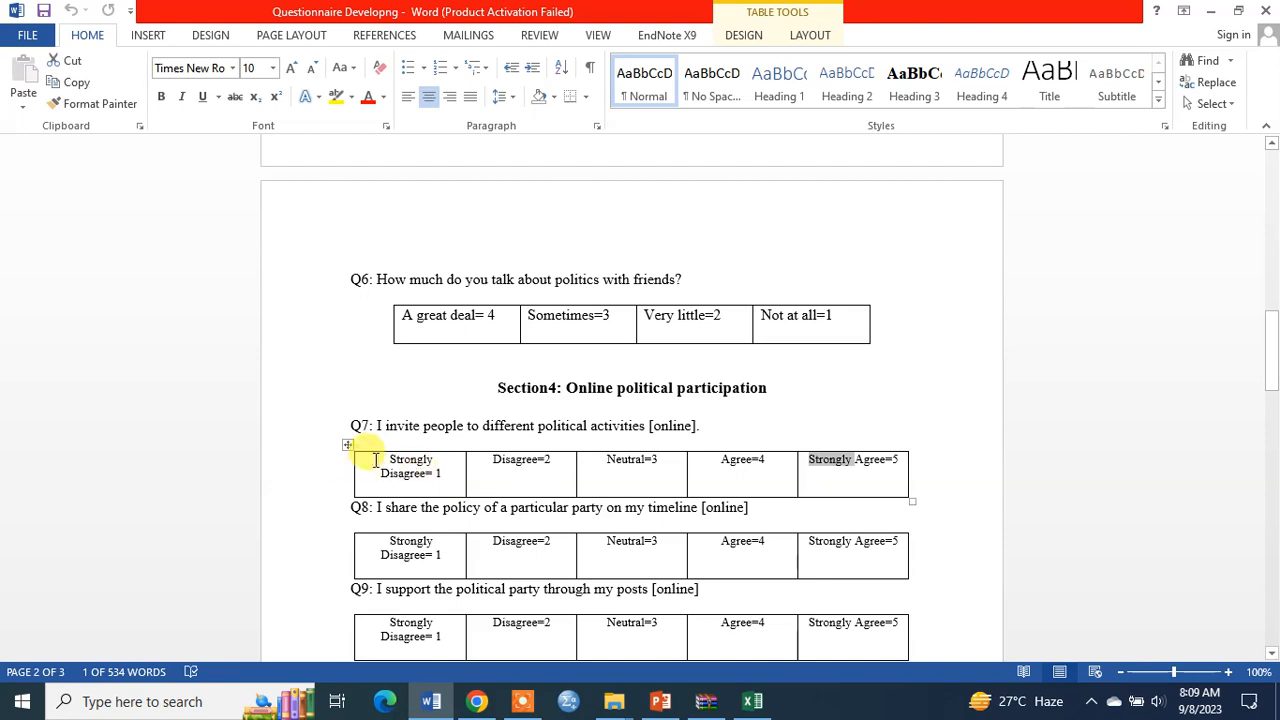
Copy "Strongly Disagree" from Q7 in the questionnaire, switch to Excel and replace all its occurrences in column K with 1
{"action": "left_click_drag", "start_coordinate": [386, 458], "coordinate": [424, 472]}
{"action": "key", "text": "ctrl+c"}
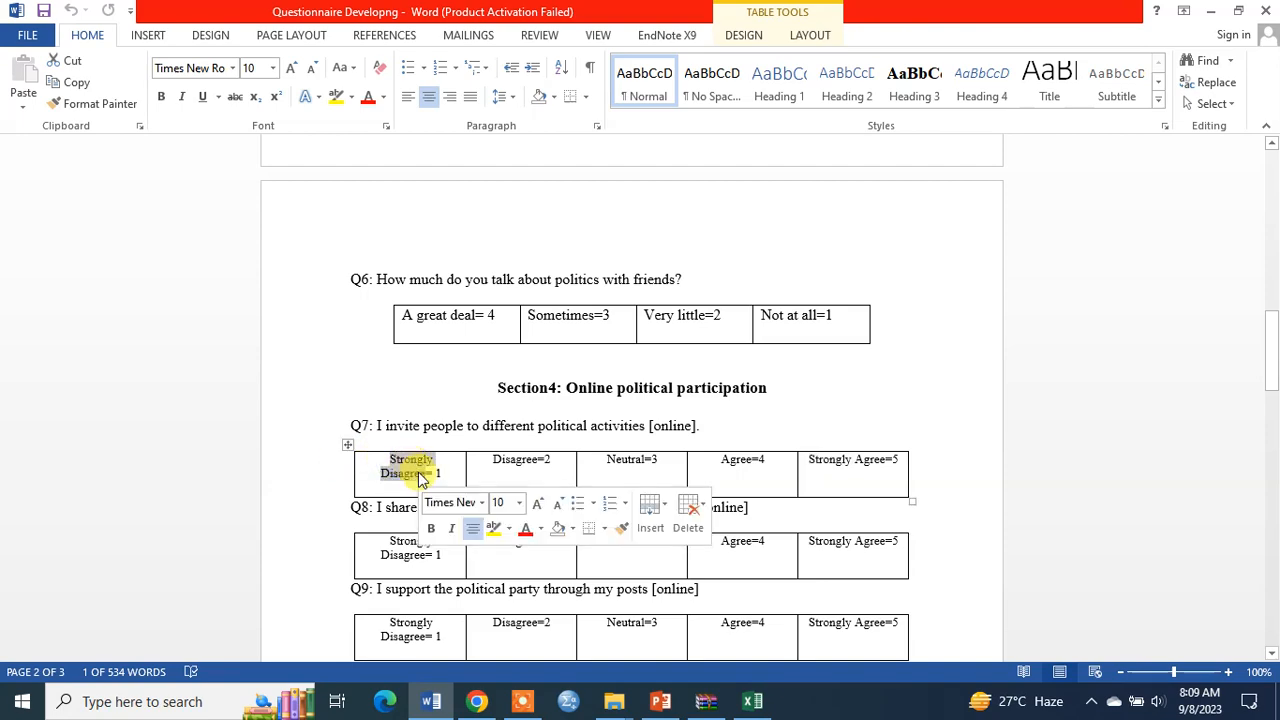
{"action": "left_click", "coordinate": [756, 703]}
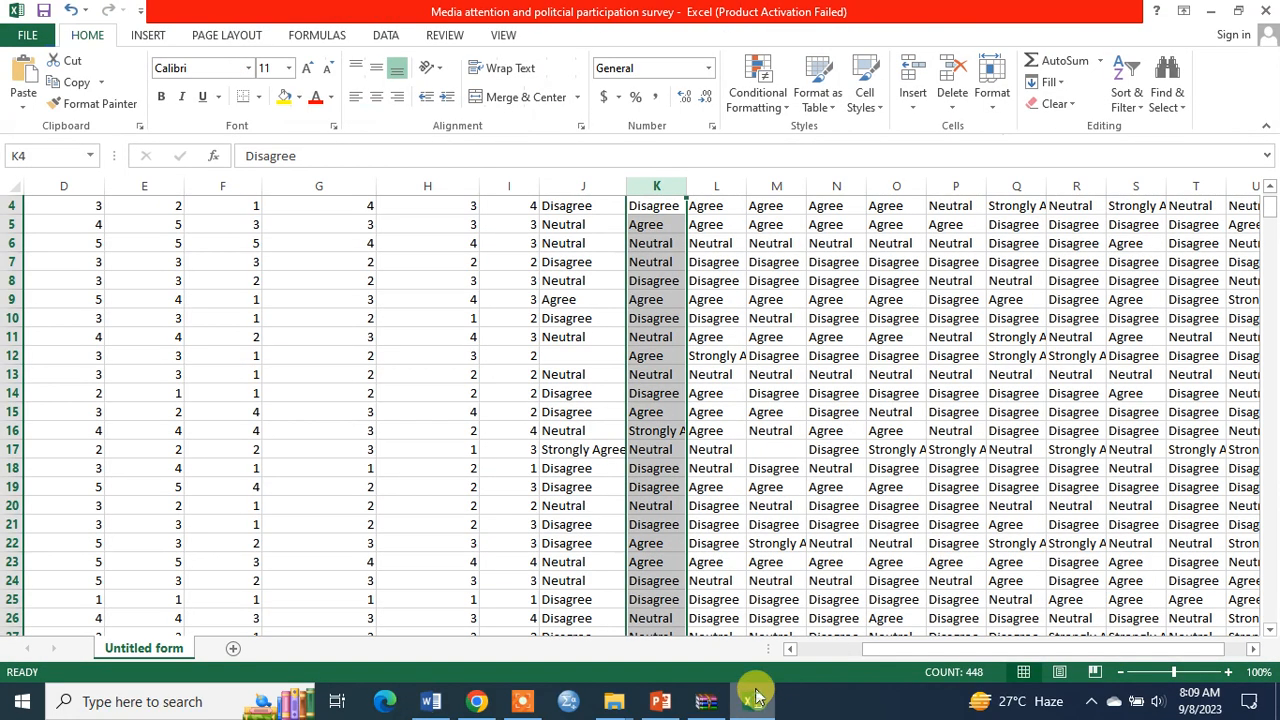
{"action": "key", "text": "ctrl+f"}
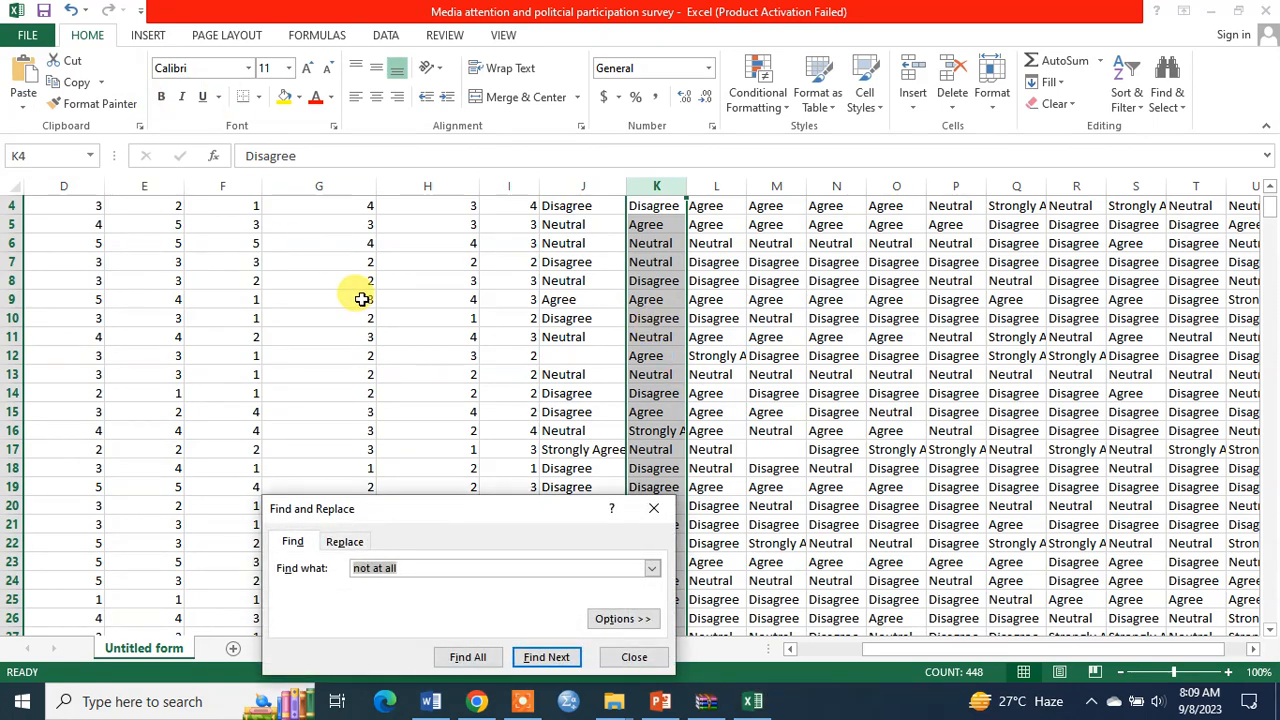
{"action": "left_click", "coordinate": [342, 542]}
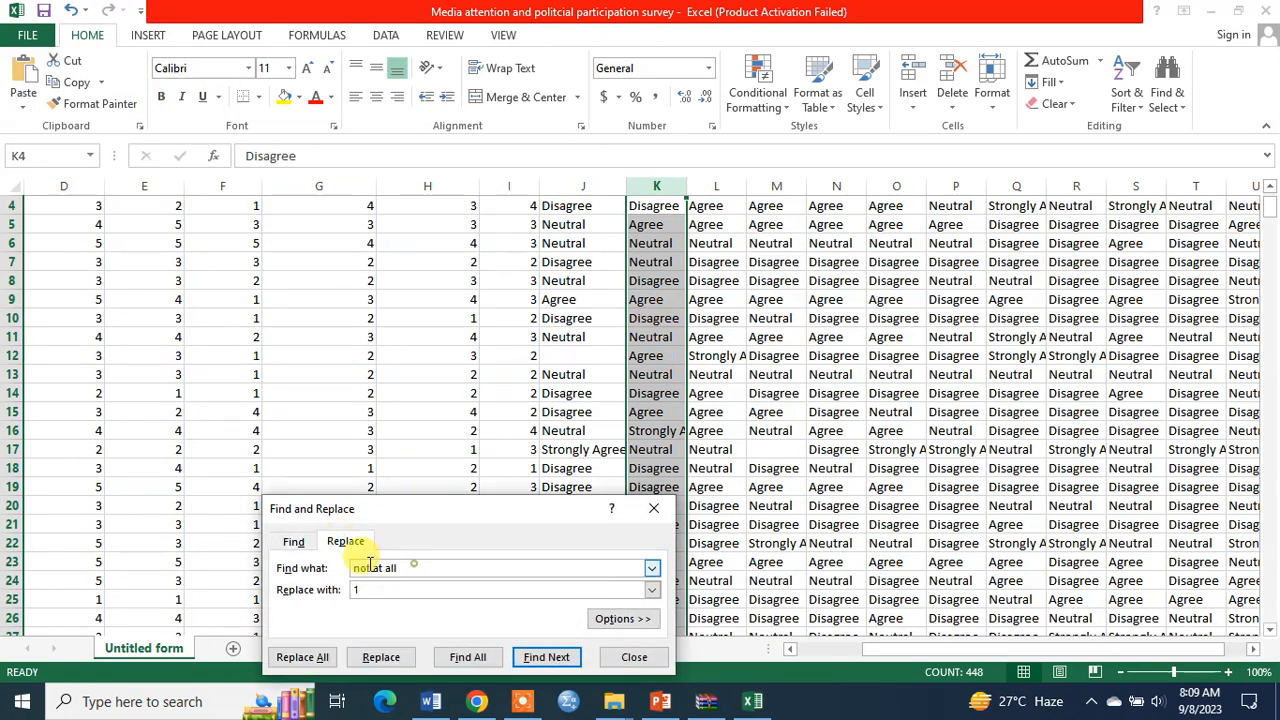
{"action": "key", "text": "ctrl+v"}
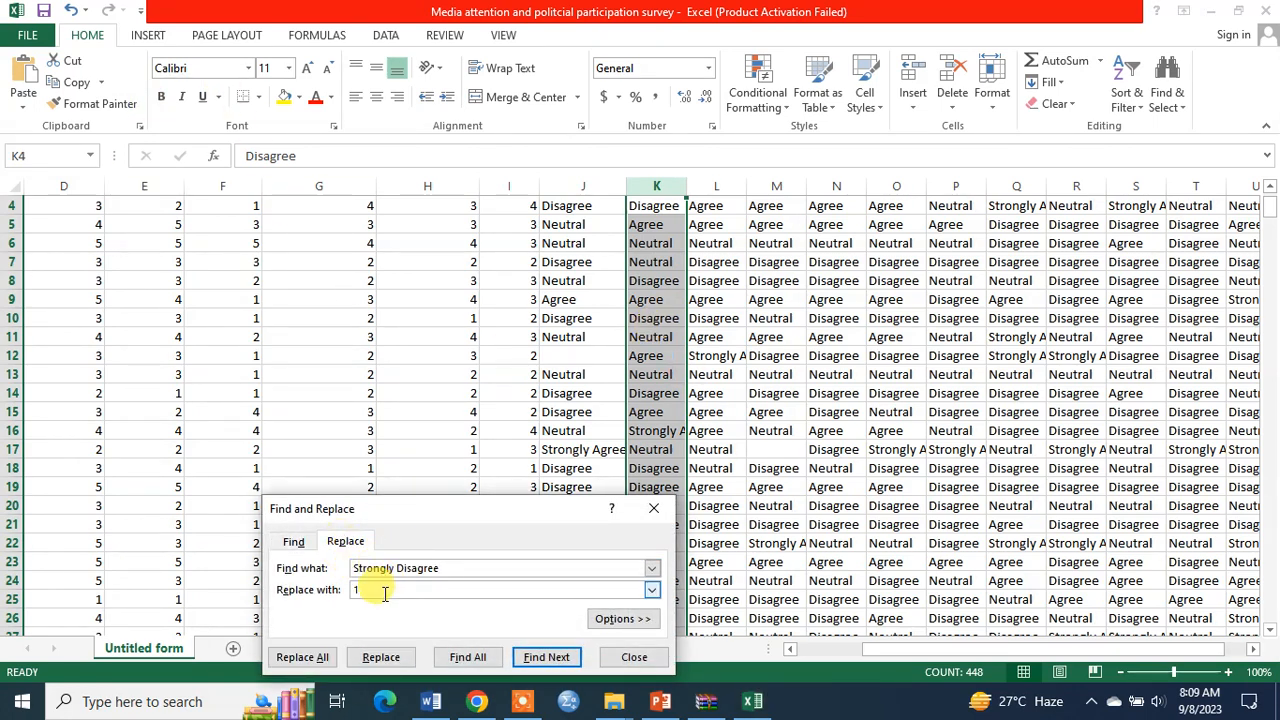
{"action": "left_click", "coordinate": [381, 594]}
{"action": "type", "text": "1"}
{"action": "left_click", "coordinate": [302, 657]}
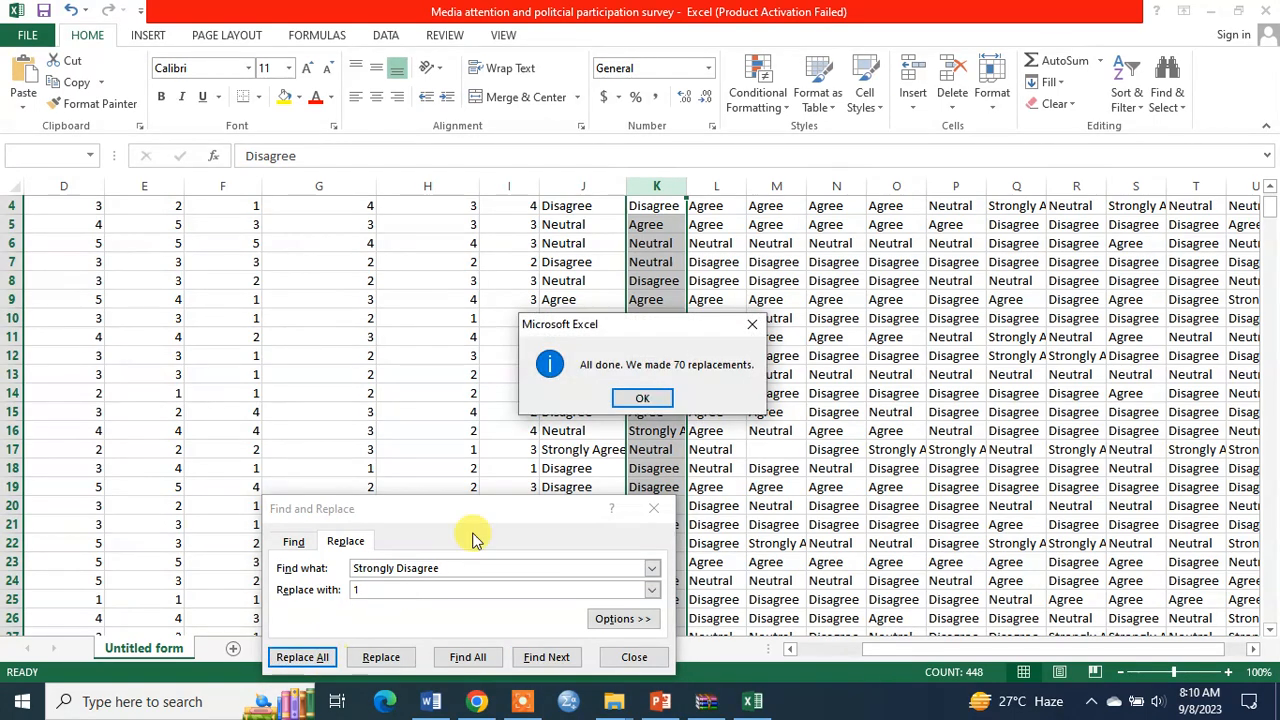
{"action": "left_click", "coordinate": [641, 398]}
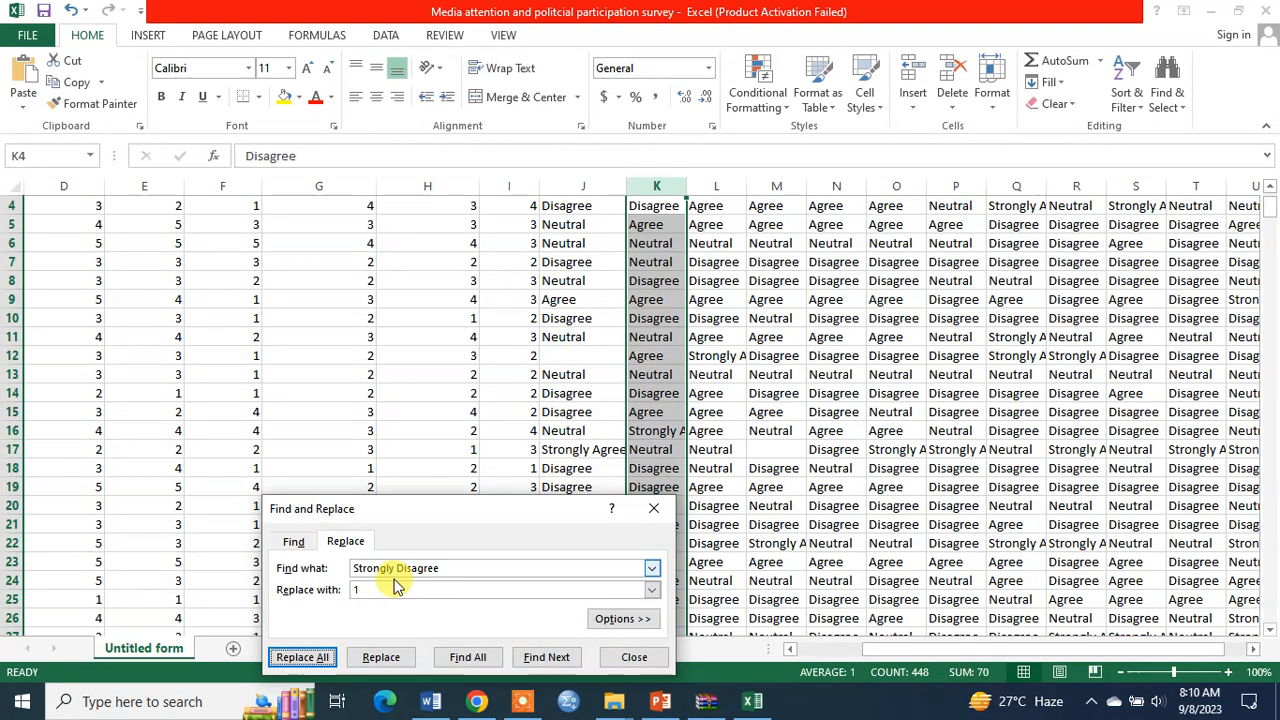
Replace all "Disagree" answers in the selected column K with 2
{"action": "left_click_drag", "start_coordinate": [397, 571], "coordinate": [338, 568]}
{"action": "key", "text": "Delete"}
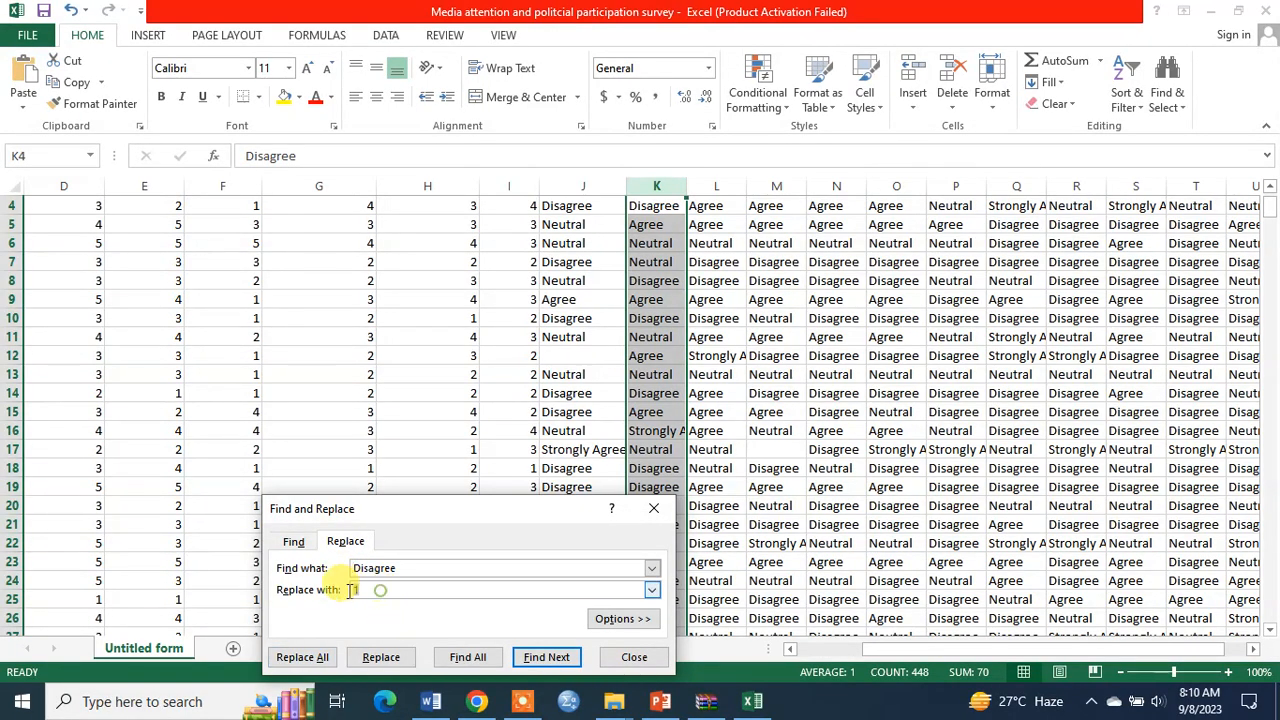
{"action": "left_click_drag", "start_coordinate": [380, 591], "coordinate": [348, 595]}
{"action": "type", "text": "2"}
{"action": "left_click", "coordinate": [302, 657]}
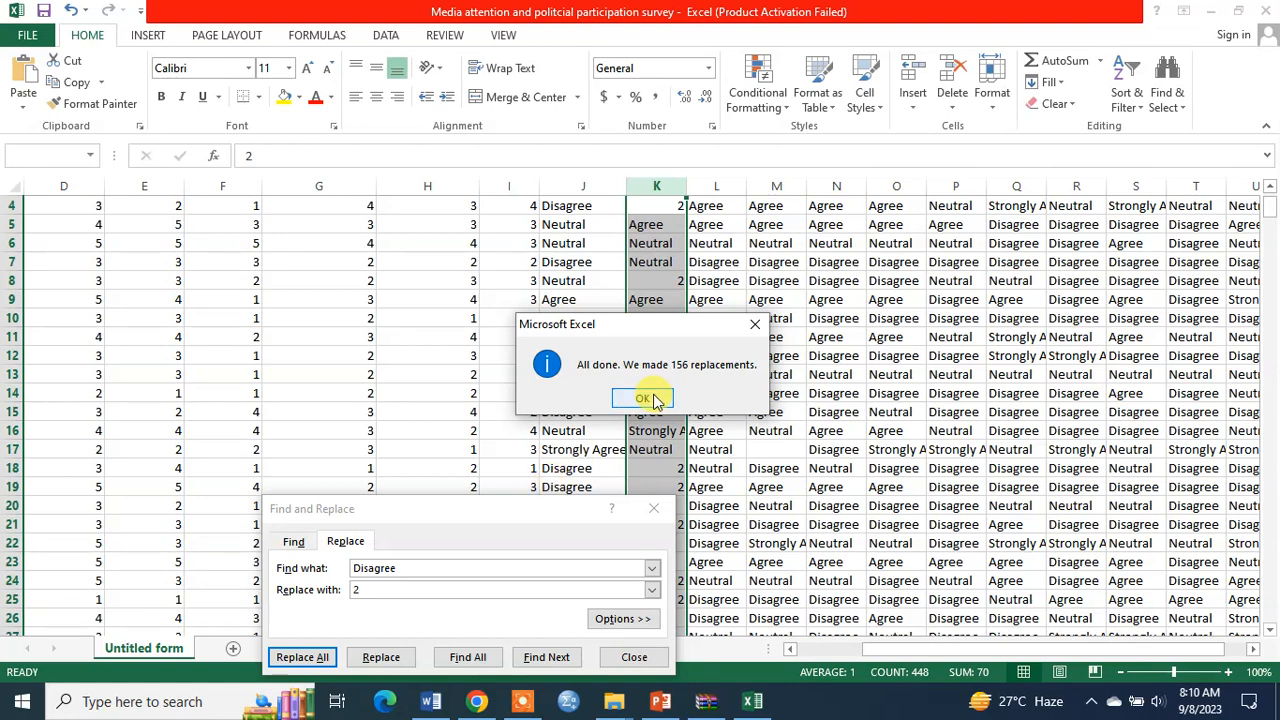
{"action": "left_click", "coordinate": [652, 399]}
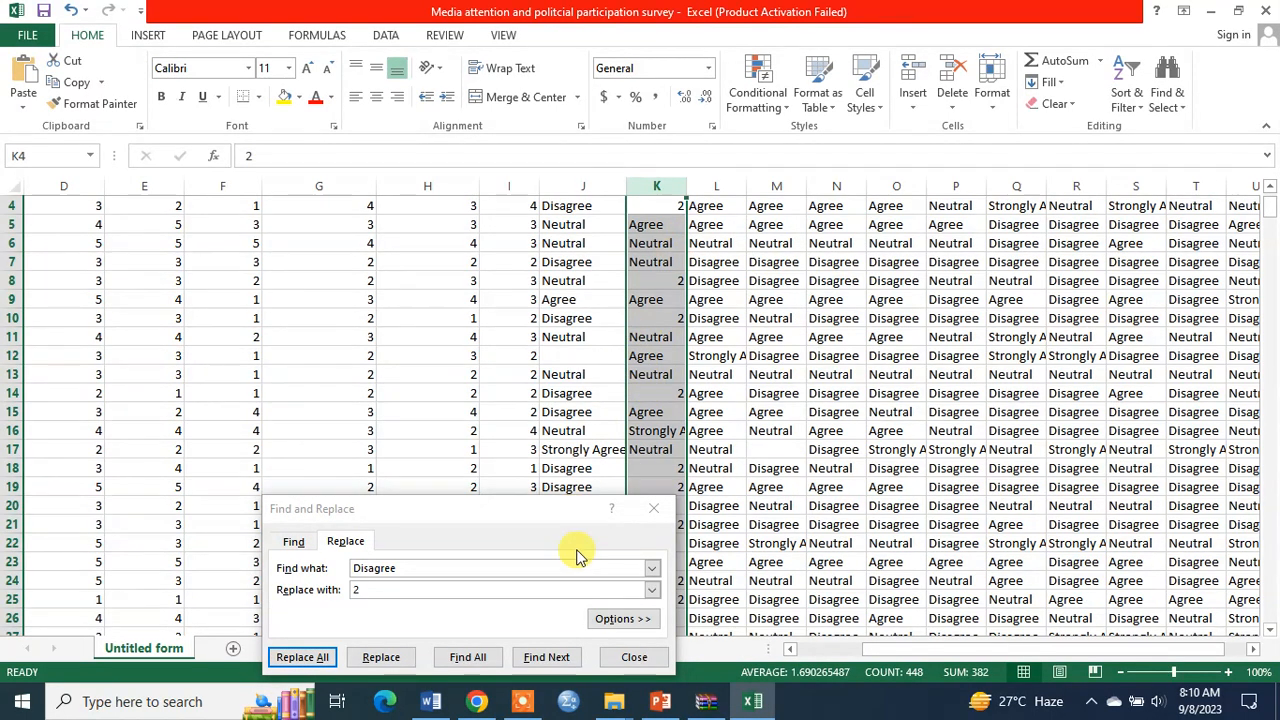
Copy "Neutral" from Q7 in the Word questionnaire and replace all its occurrences in column K of the Excel sheet with 3
{"action": "key", "text": "alt+Tab"}
{"action": "key", "text": "alt+Tab"}
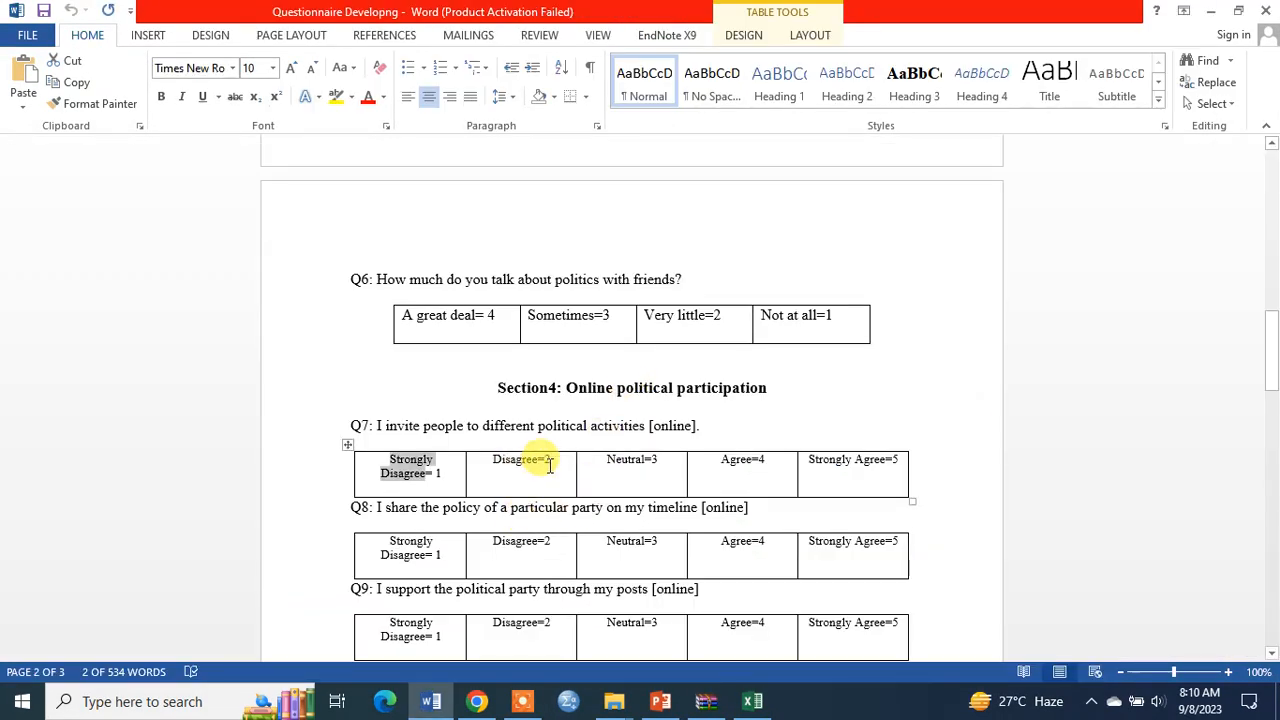
{"action": "double_click", "coordinate": [619, 460]}
{"action": "key", "text": "ctrl+c"}
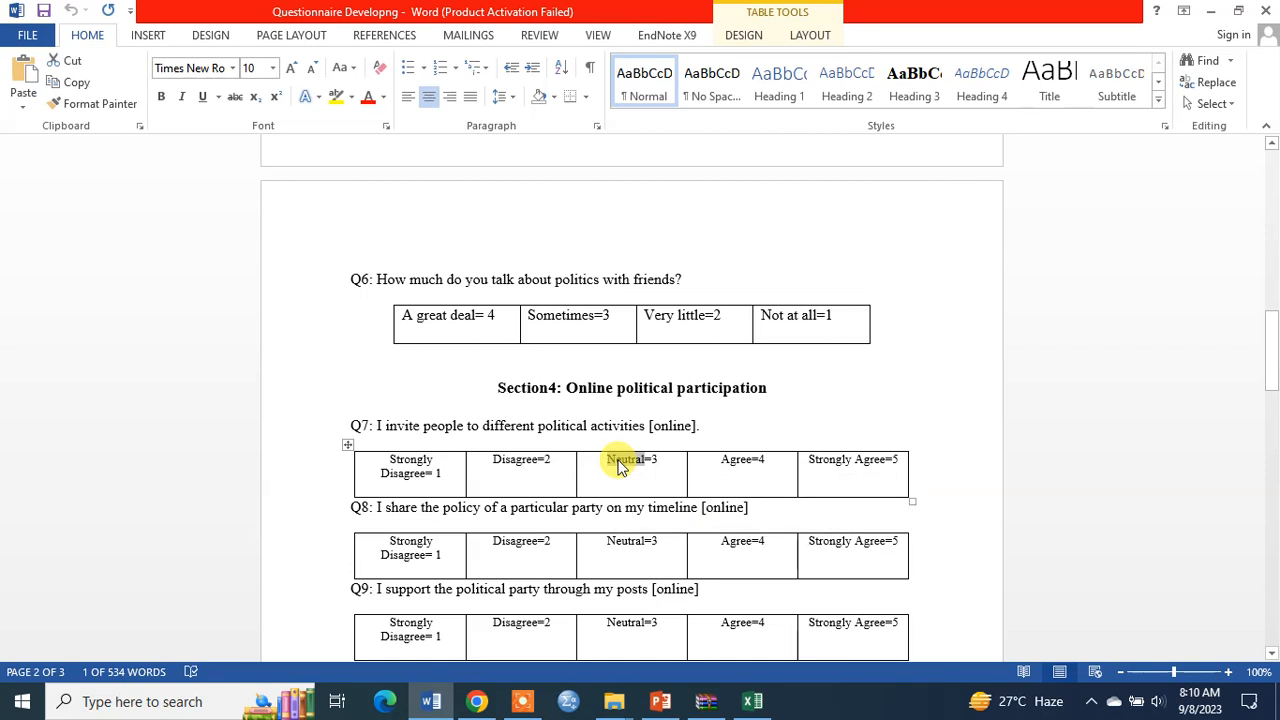
{"action": "key", "text": "alt+Tab"}
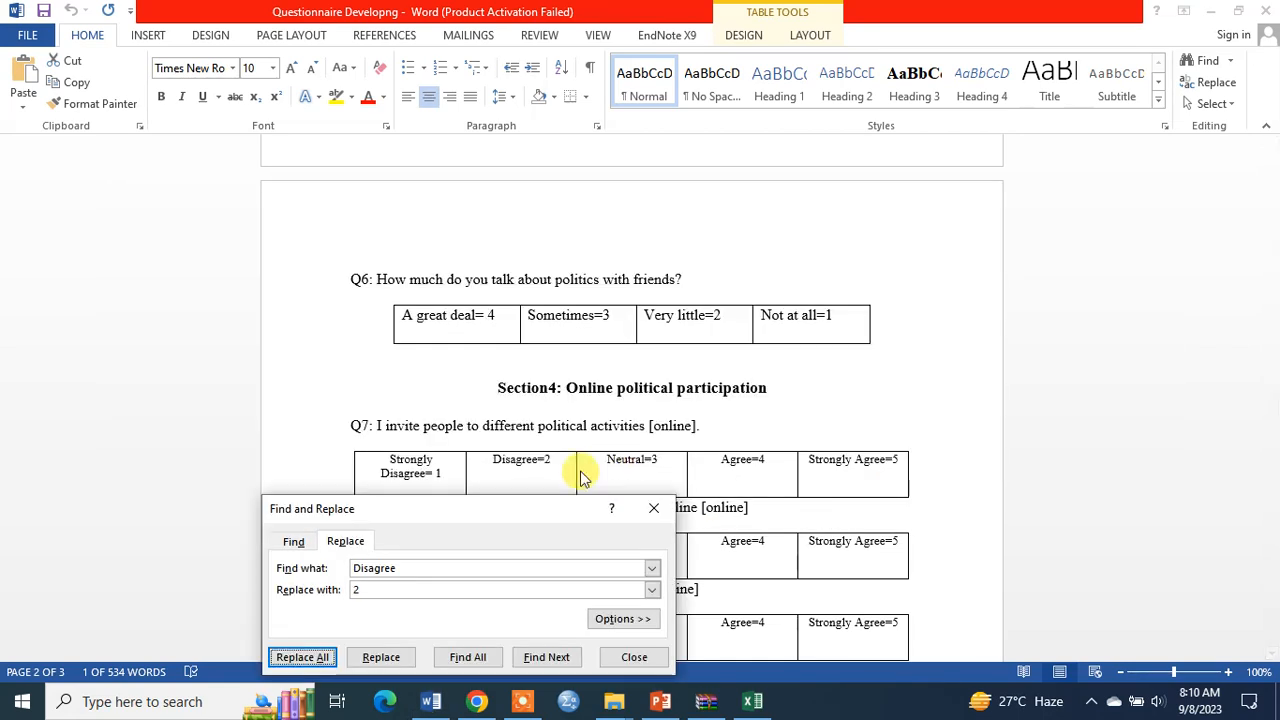
{"action": "double_click", "coordinate": [380, 568]}
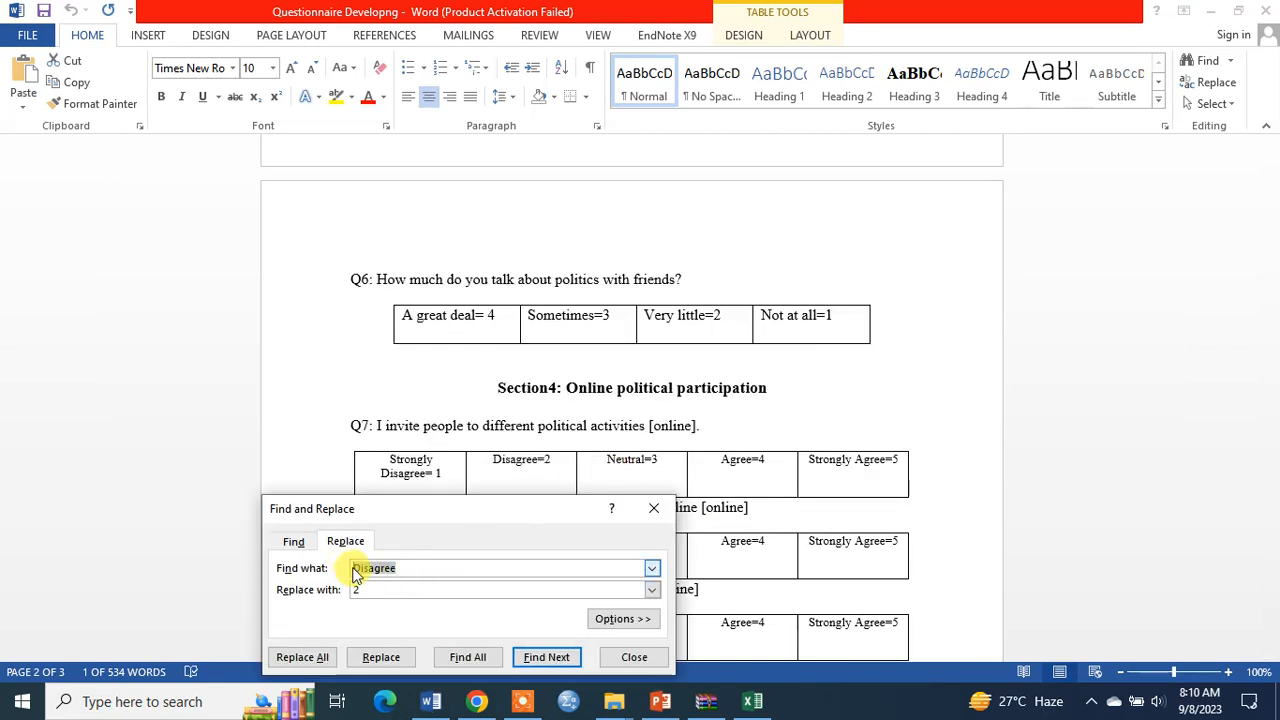
{"action": "key", "text": "ctrl+v"}
{"action": "left_click", "coordinate": [360, 590]}
{"action": "type", "text": "3"}
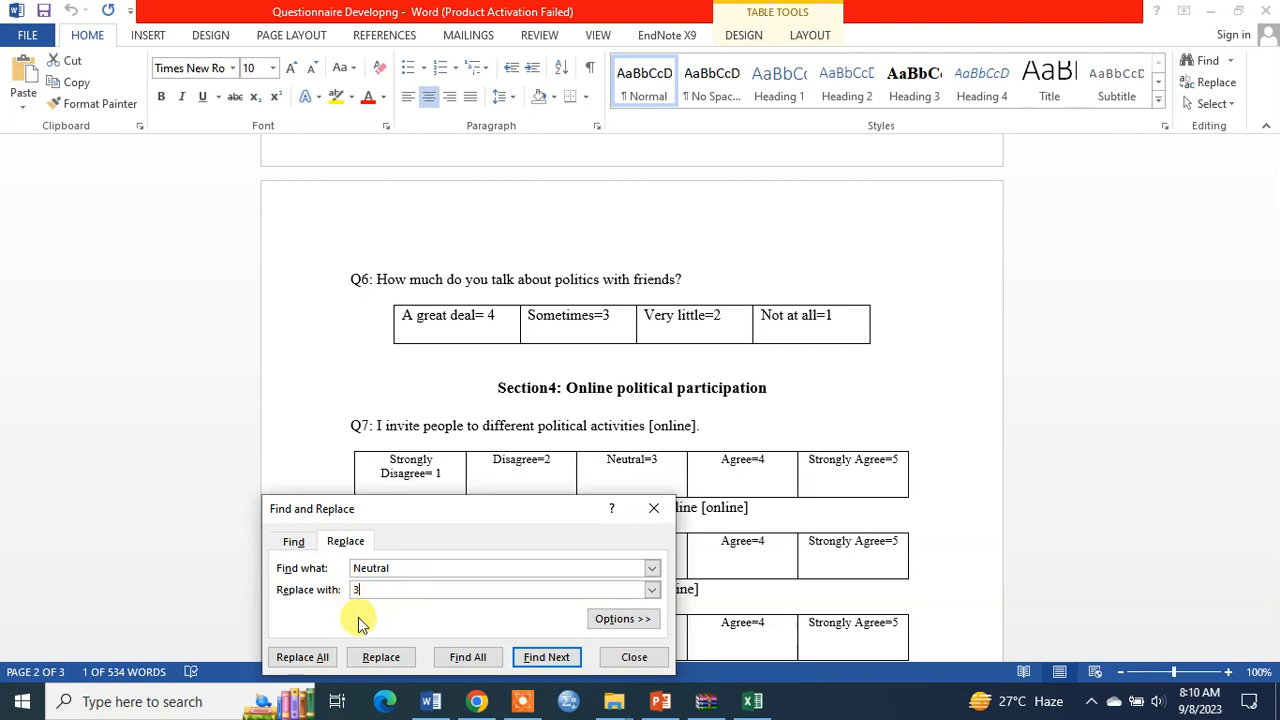
{"action": "left_click", "coordinate": [302, 657]}
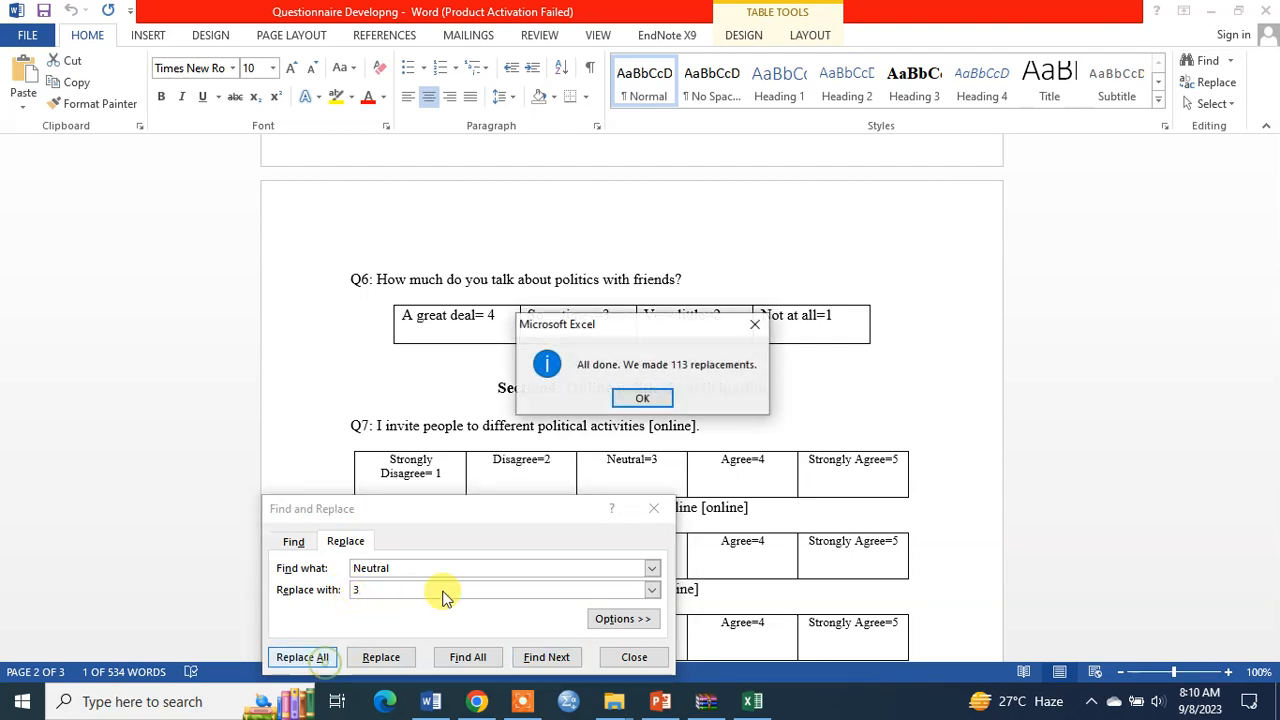
{"action": "left_click", "coordinate": [645, 399]}
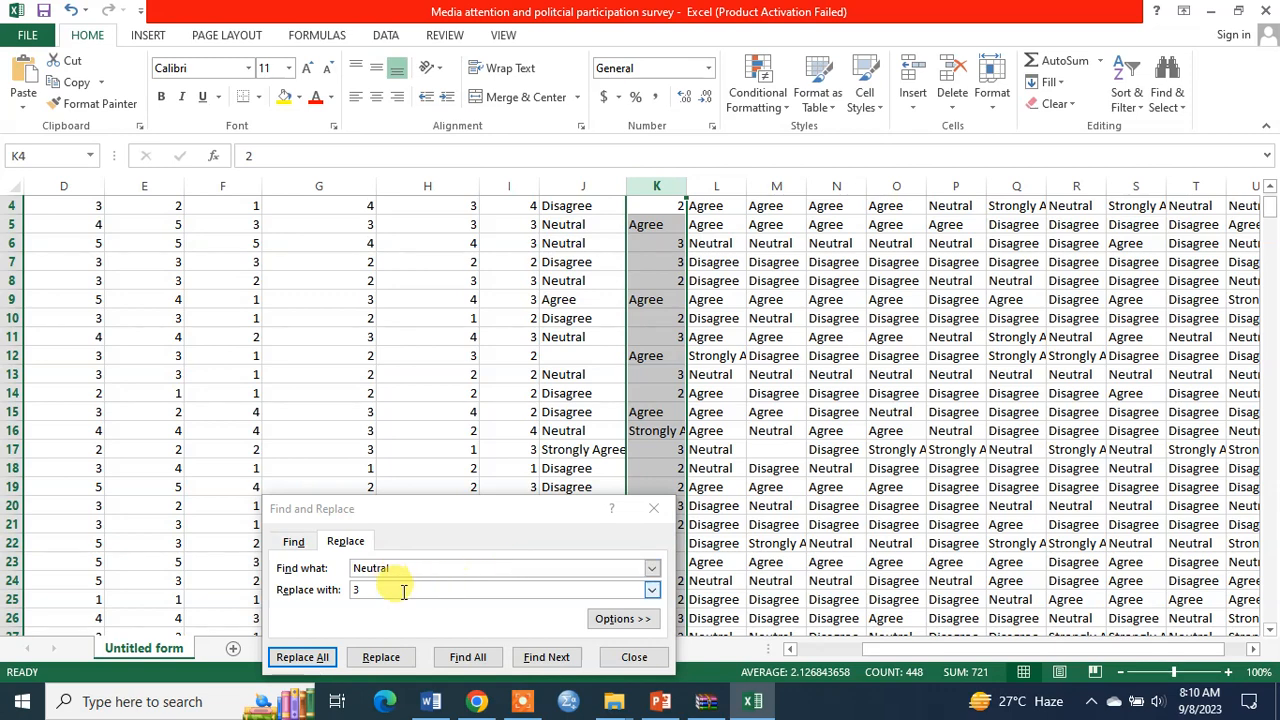
Copy "Strongly Agree" from Q7 in the Word questionnaire and replace all its occurrences in column K of the Excel sheet with 5
{"action": "key", "text": "alt+Tab"}
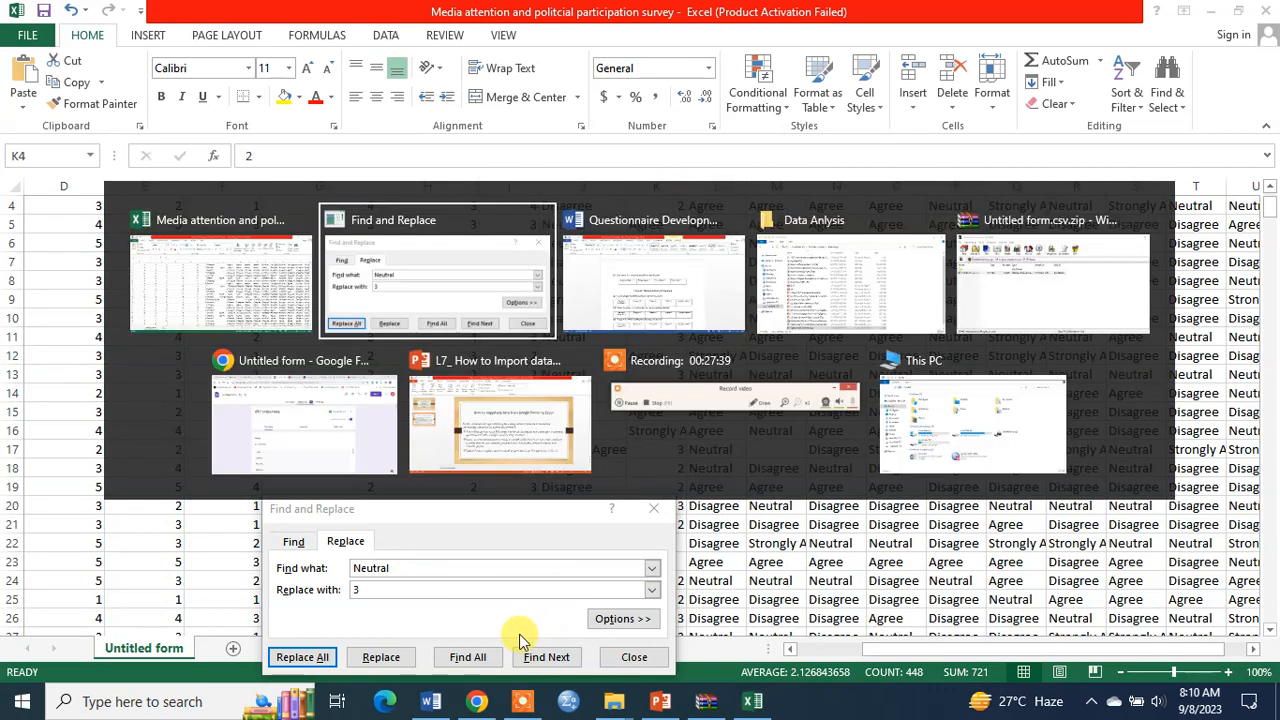
{"action": "key", "text": "alt+Tab"}
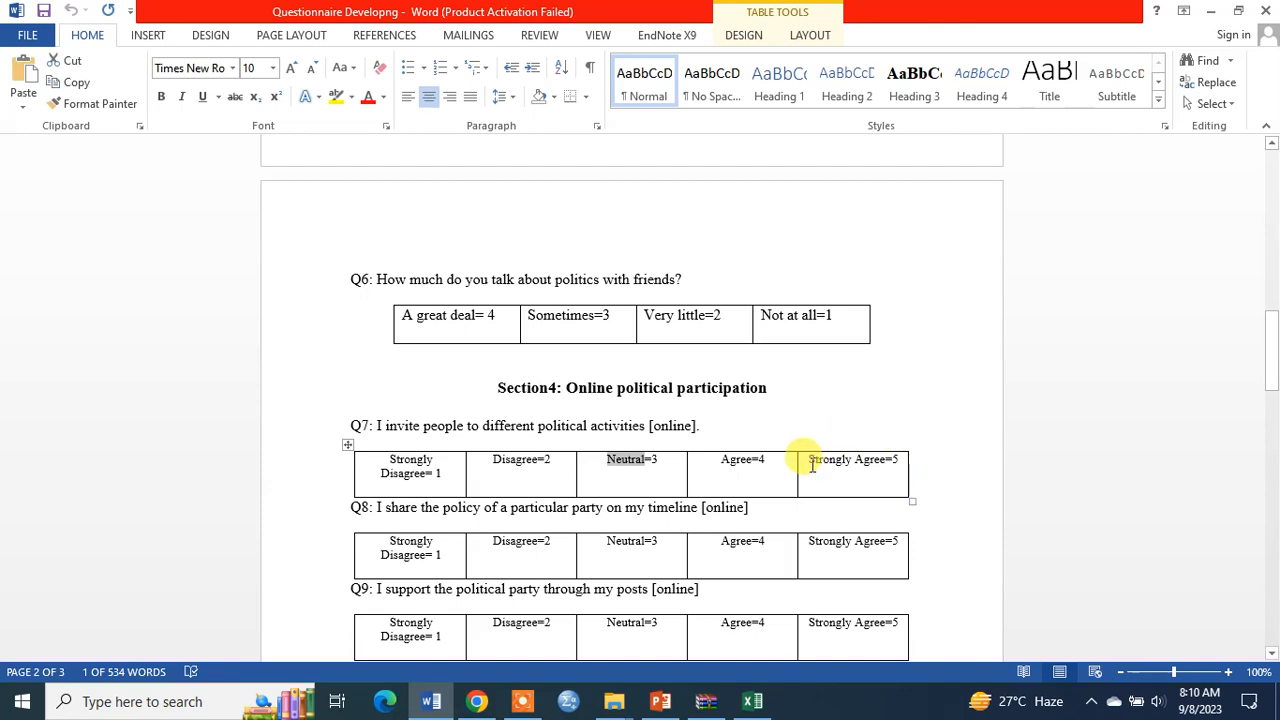
{"action": "left_click_drag", "start_coordinate": [812, 465], "coordinate": [880, 470]}
{"action": "key", "text": "ctrl+c"}
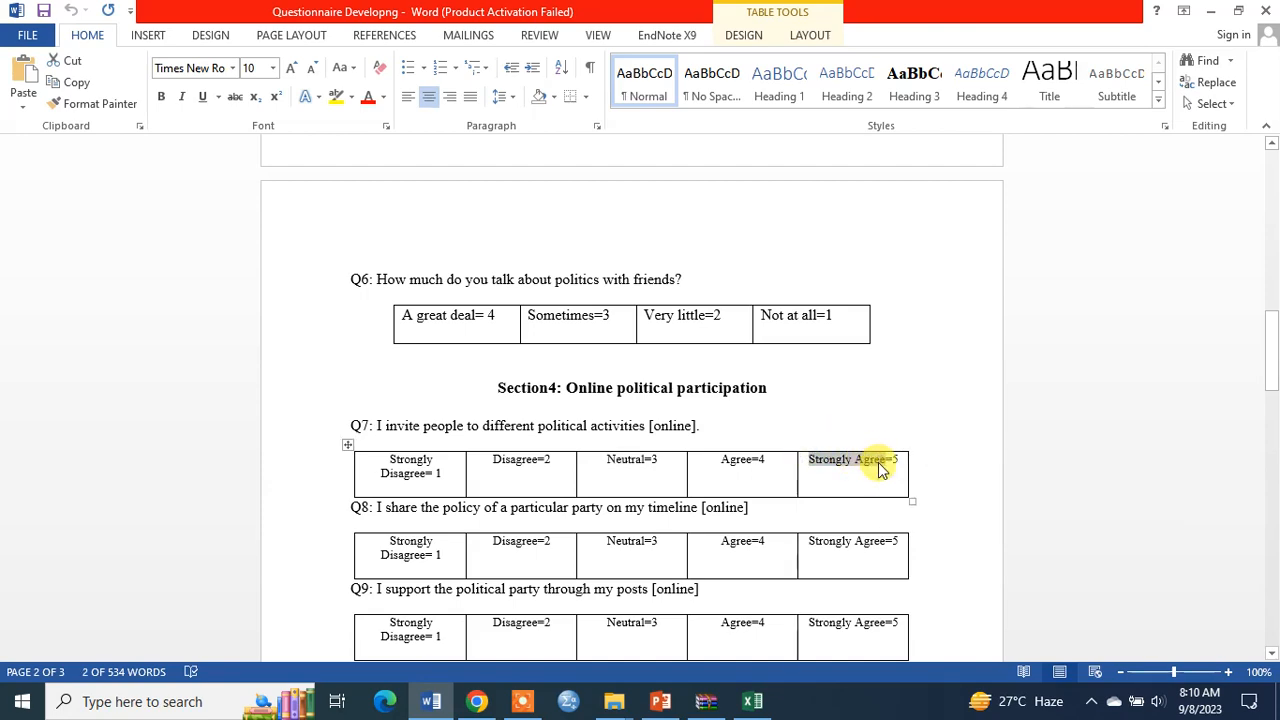
{"action": "key", "text": "alt+Tab"}
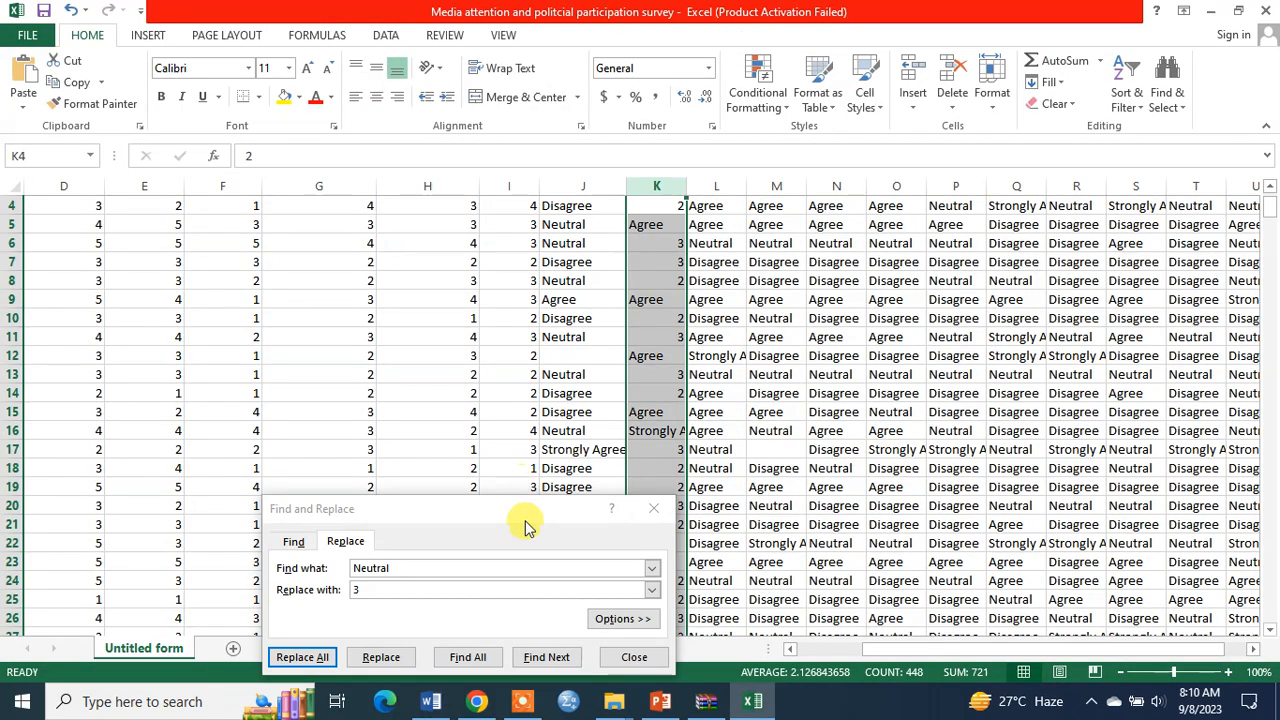
{"action": "left_click_drag", "start_coordinate": [395, 569], "coordinate": [354, 570]}
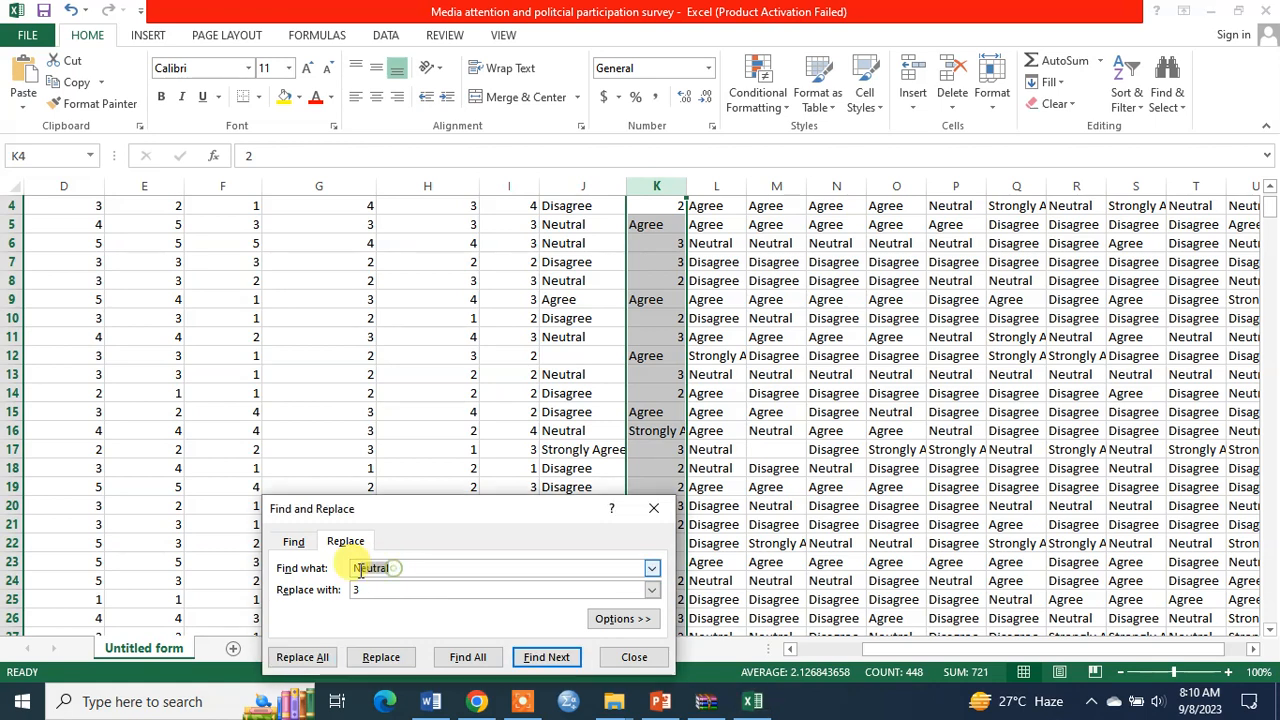
{"action": "key", "text": "ctrl+v"}
{"action": "double_click", "coordinate": [350, 590]}
{"action": "type", "text": "5"}
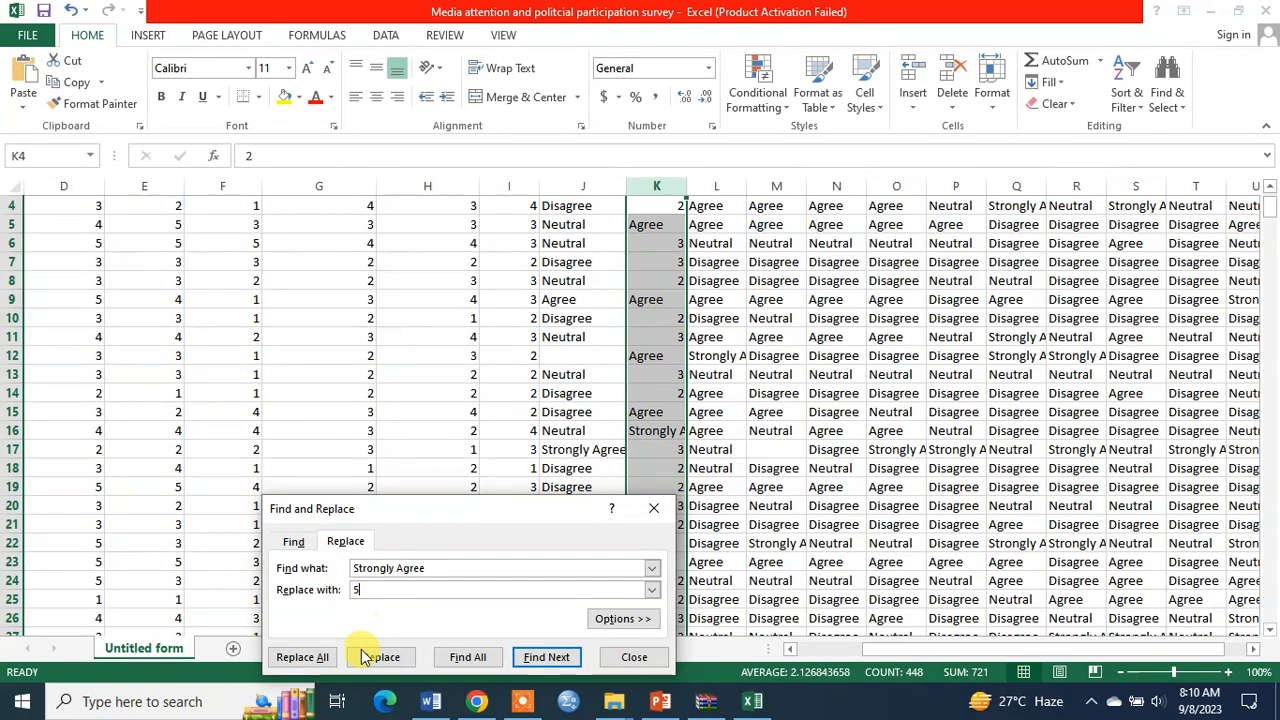
{"action": "left_click", "coordinate": [302, 657]}
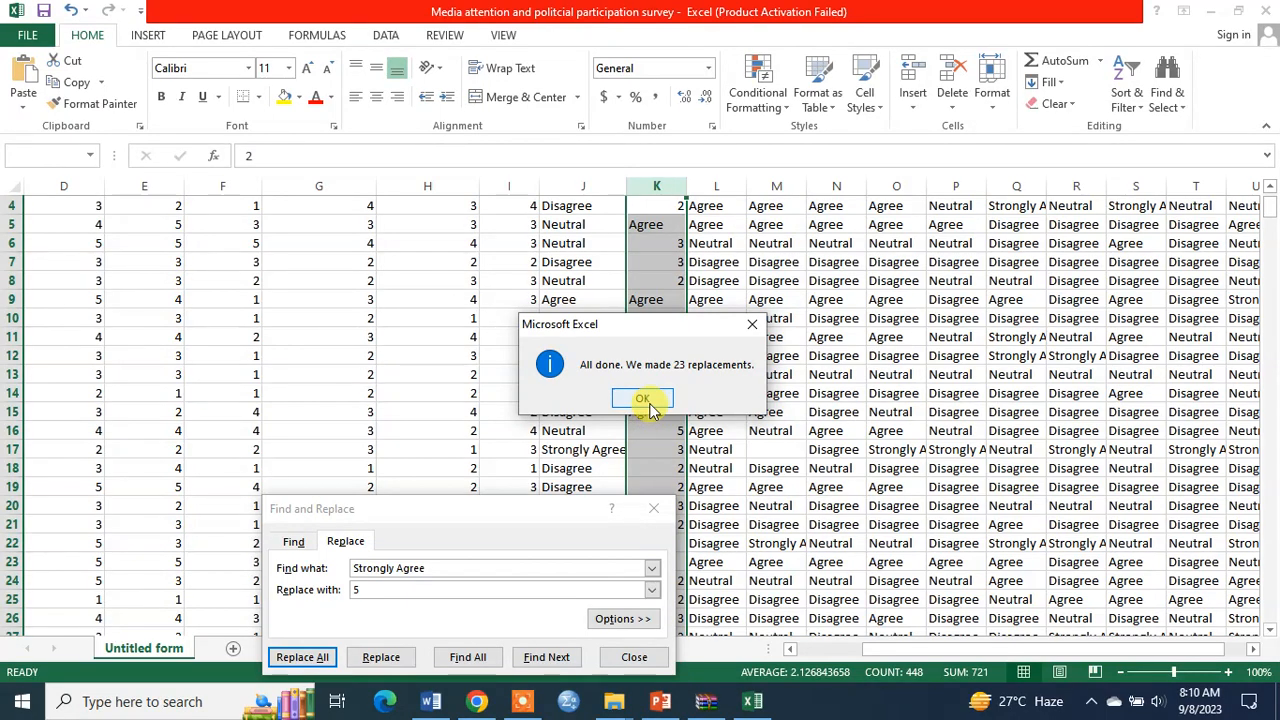
{"action": "left_click", "coordinate": [643, 400]}
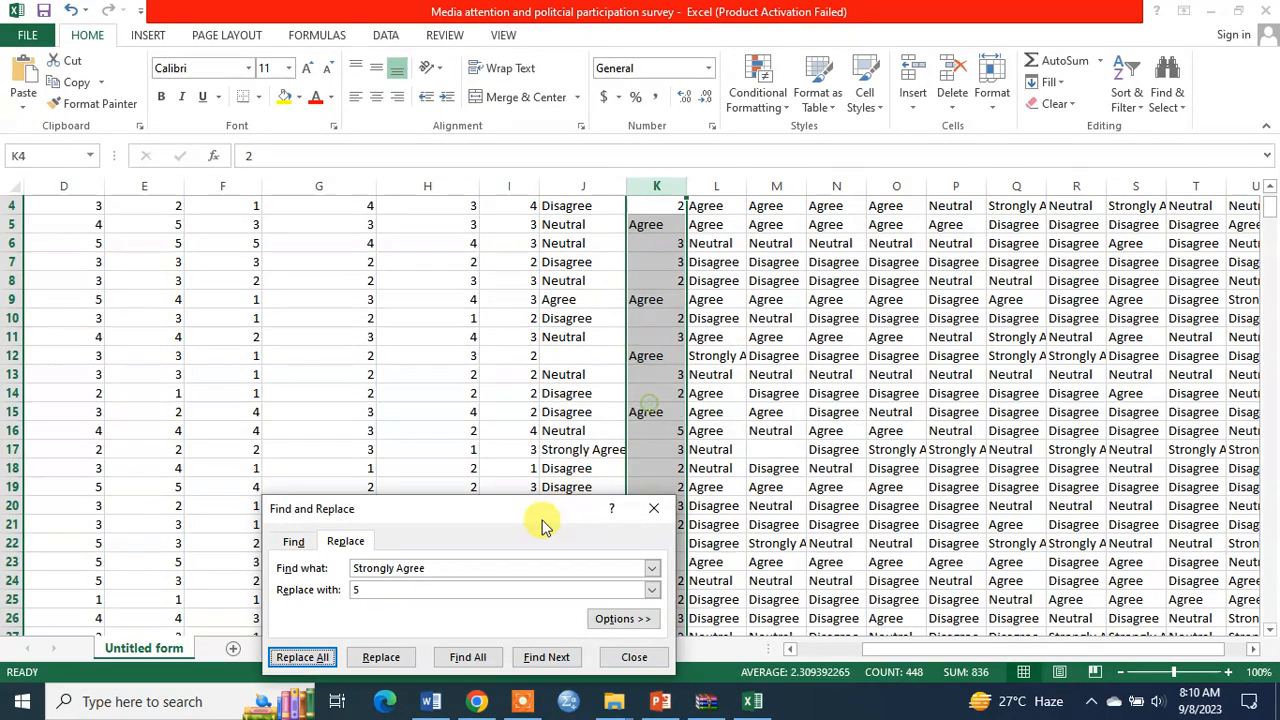
Replace all remaining "Agree" answers in column K with 4 and close Find and Replace
{"action": "double_click", "coordinate": [383, 567]}
{"action": "key", "text": "BackSpace"}
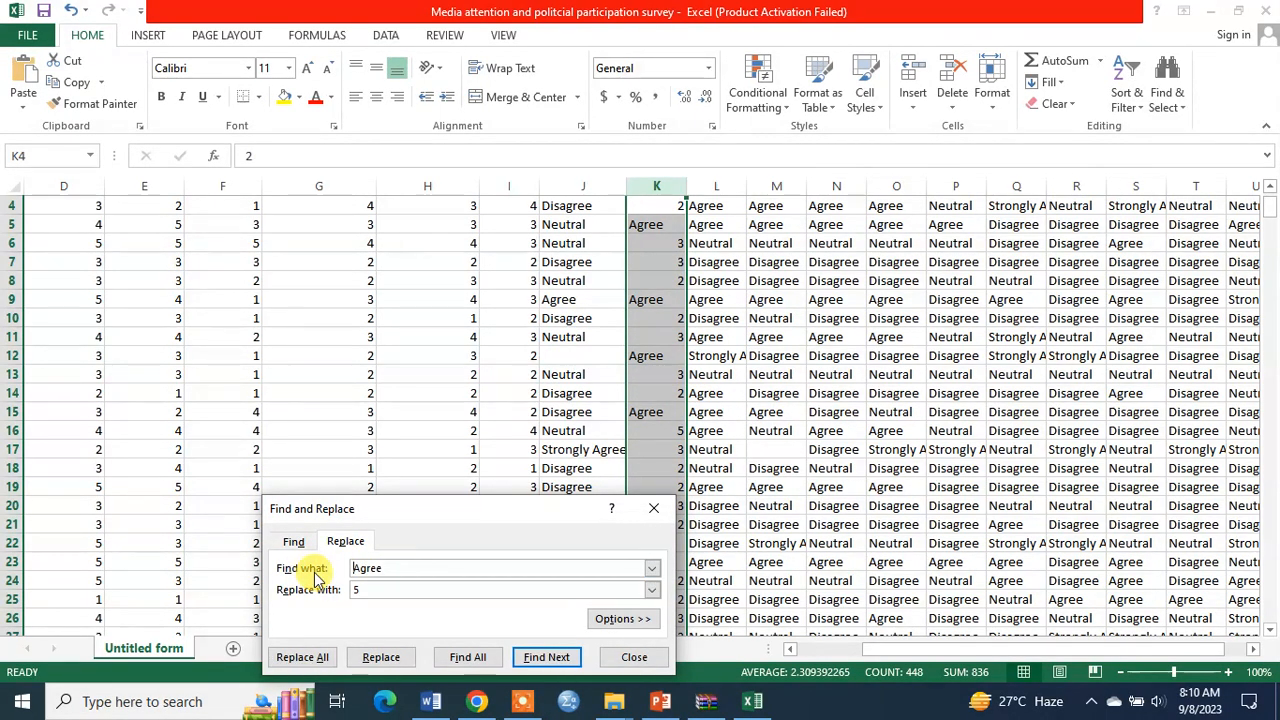
{"action": "double_click", "coordinate": [356, 590]}
{"action": "type", "text": "4"}
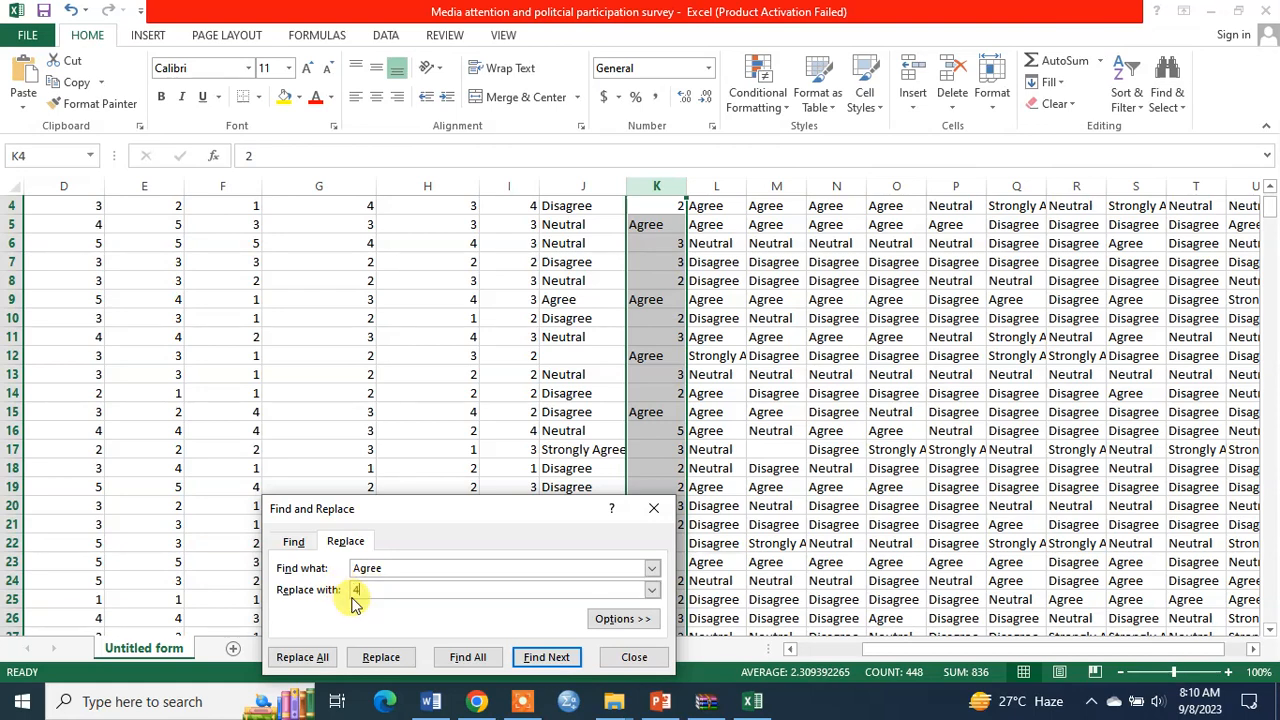
{"action": "left_click", "coordinate": [310, 657]}
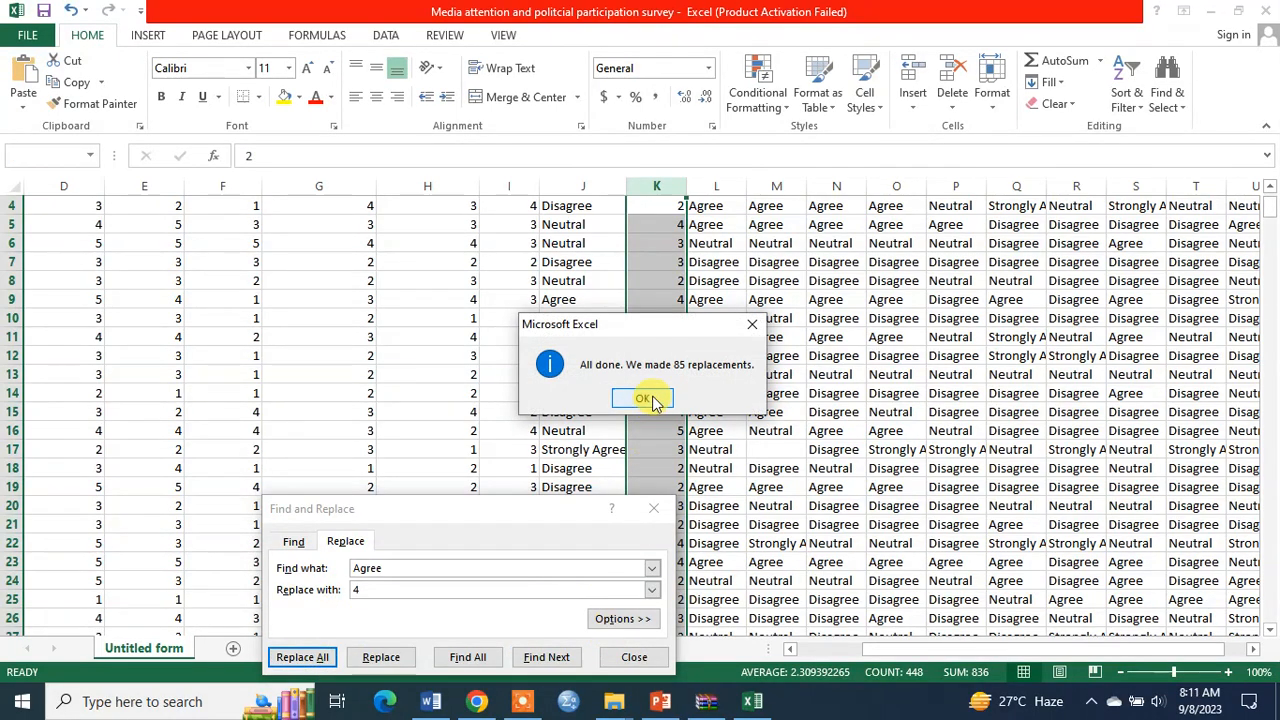
{"action": "left_click", "coordinate": [645, 399]}
{"action": "left_click", "coordinate": [632, 657]}
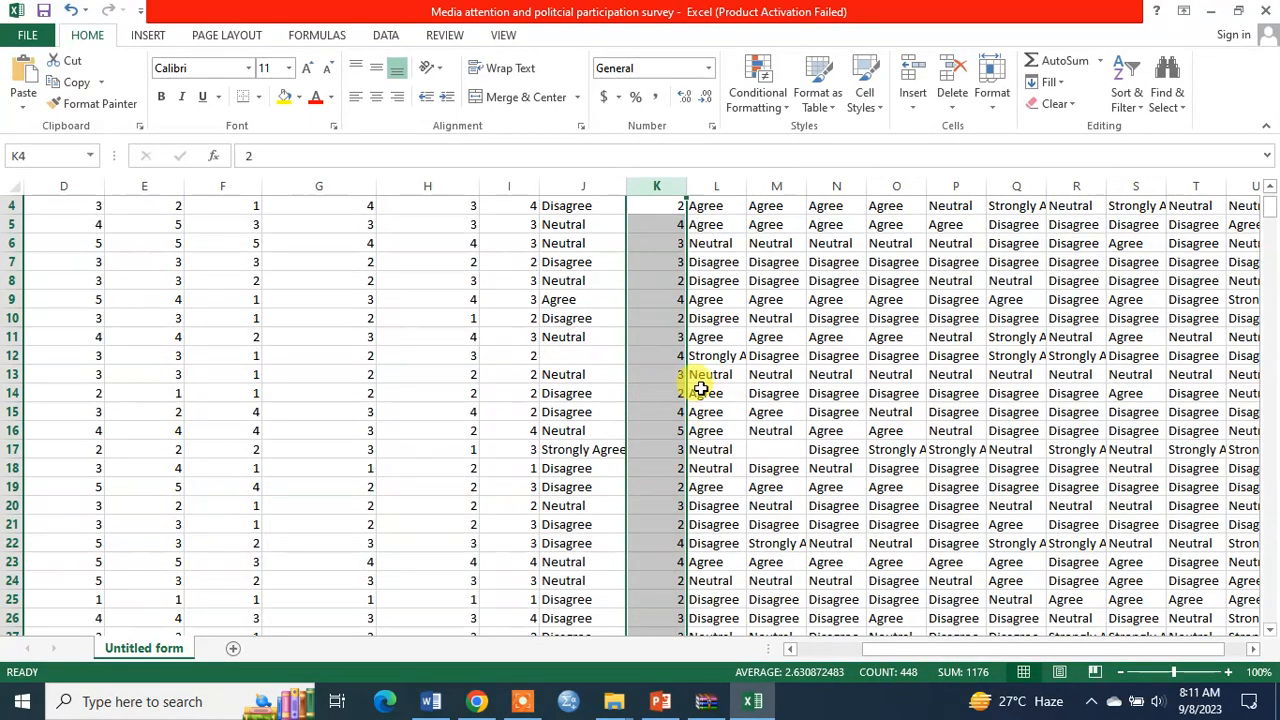
Check the recoded answers down column K and save the workbook in its current Excel format
{"action": "scroll", "coordinate": [657, 330], "scroll_direction": "down", "scroll_amount": 20}
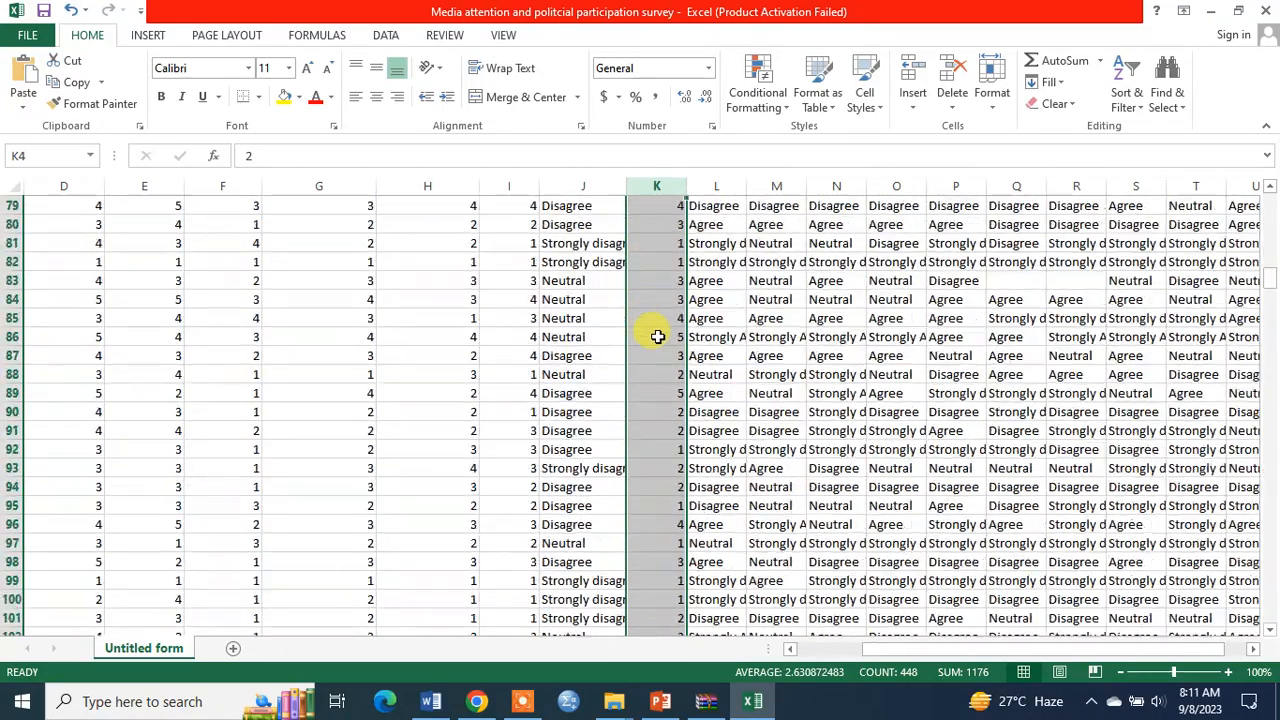
{"action": "scroll", "coordinate": [657, 337], "scroll_direction": "down", "scroll_amount": 20}
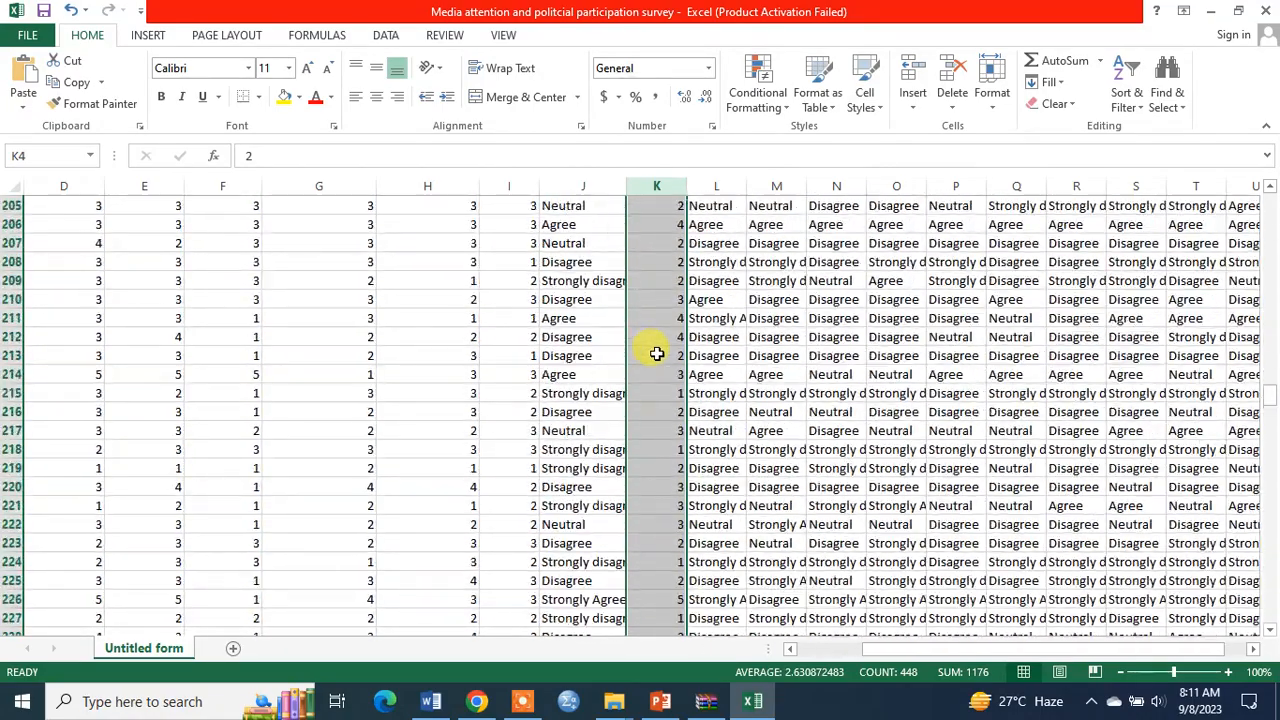
{"action": "scroll", "coordinate": [657, 353], "scroll_direction": "down", "scroll_amount": 12}
{"action": "scroll", "coordinate": [643, 380], "scroll_direction": "up", "scroll_amount": 14}
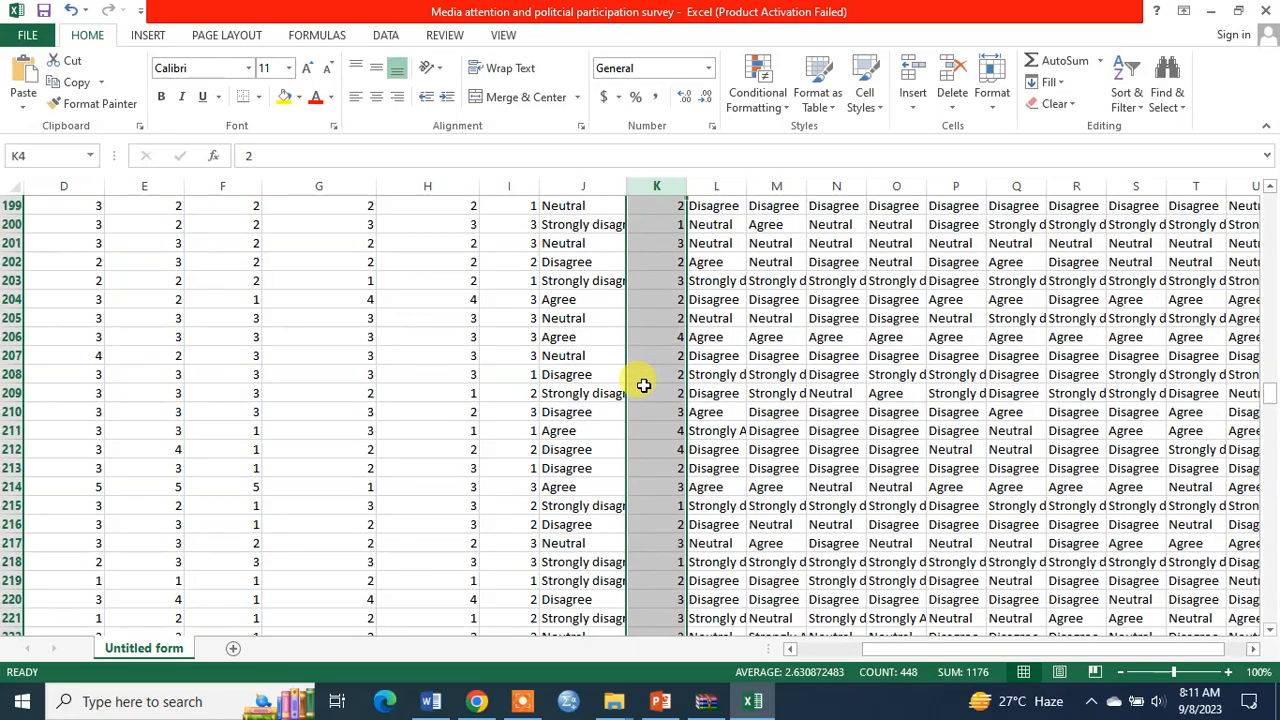
{"action": "scroll", "coordinate": [643, 385], "scroll_direction": "up", "scroll_amount": 20}
{"action": "key", "text": "ctrl+s"}
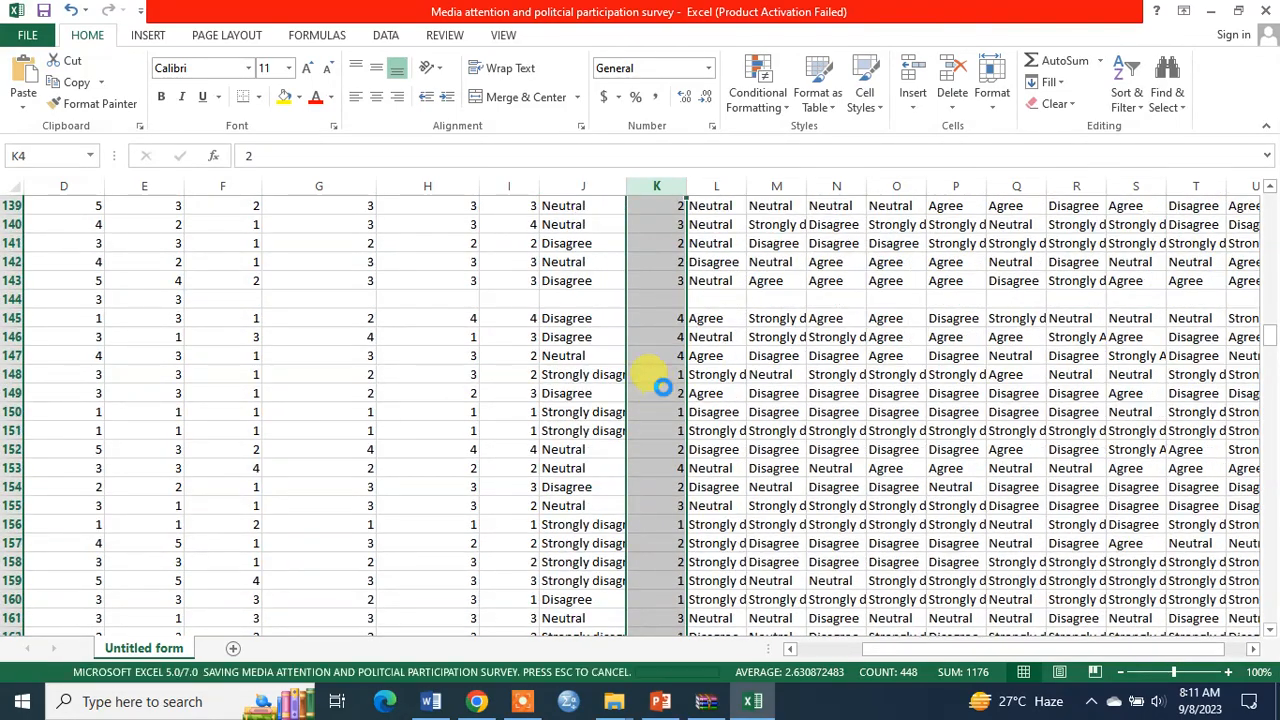
{"action": "left_click", "coordinate": [565, 405]}
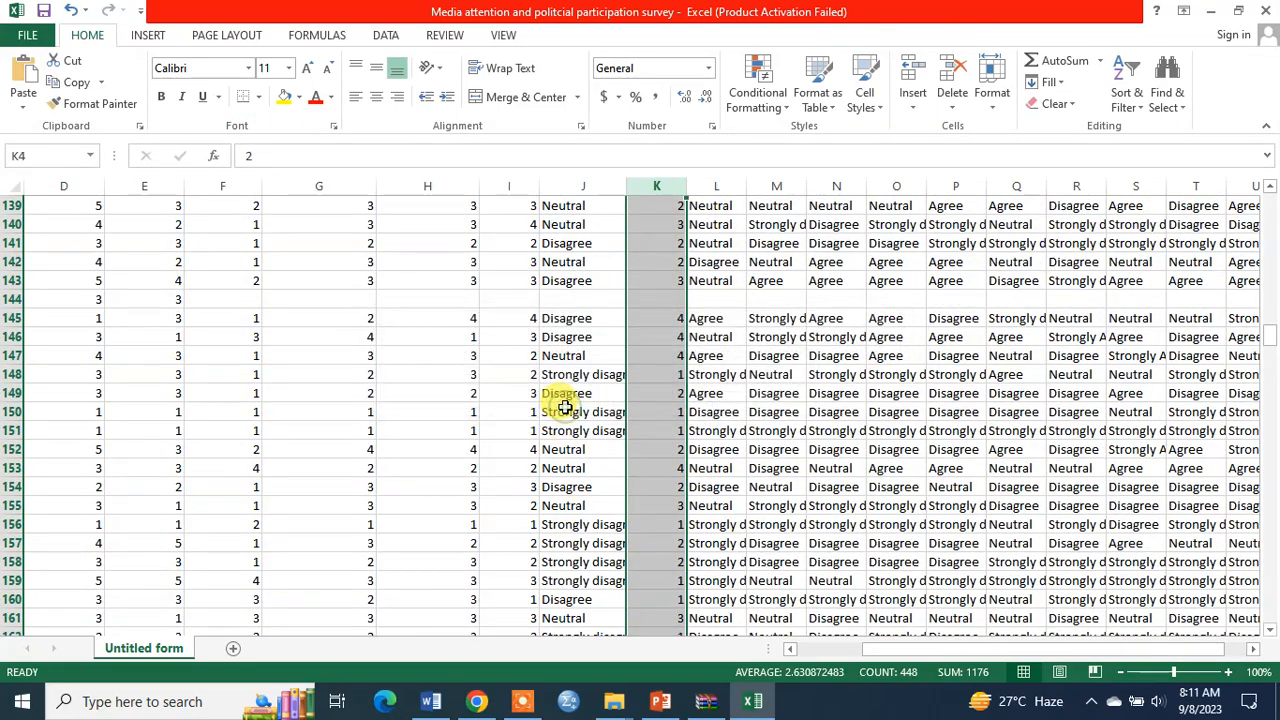
{"action": "scroll", "coordinate": [494, 584], "scroll_direction": "up", "scroll_amount": 20}
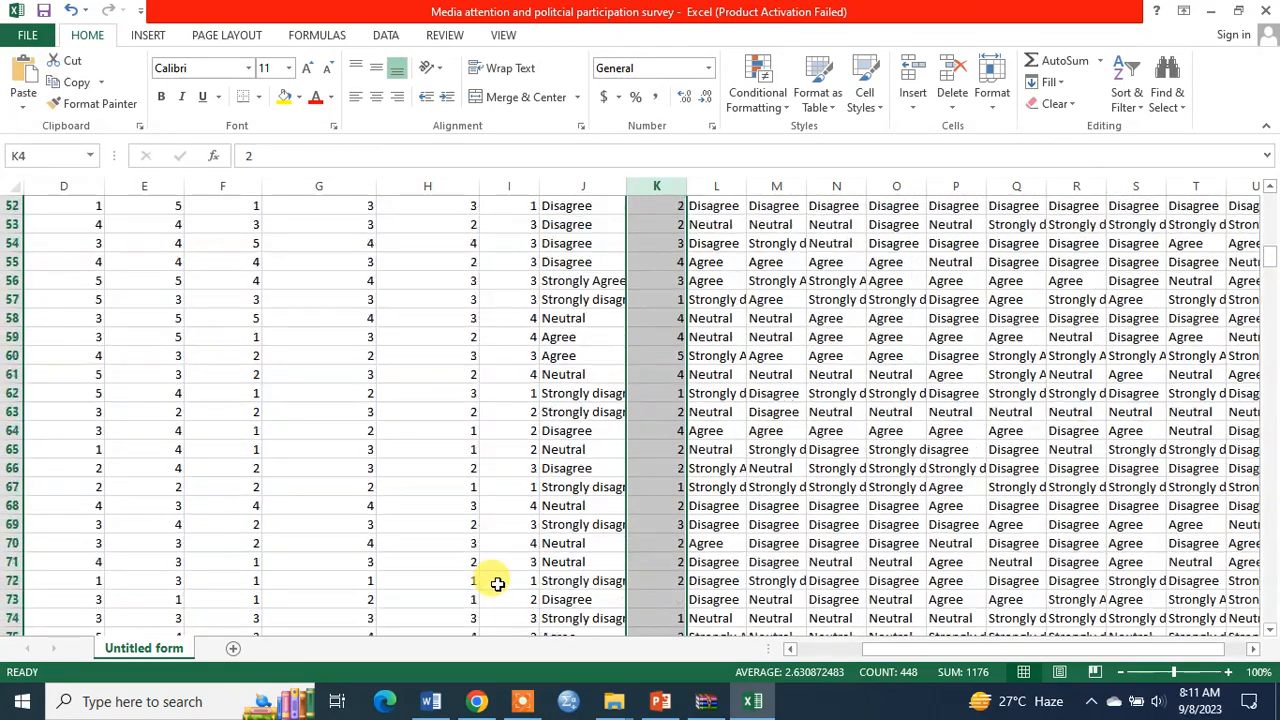
Narrow columns D through K (Q1 to Q6, Q13 and Q14) and save the workbook, keeping the Microsoft Excel 5.0/95 format
{"action": "scroll", "coordinate": [497, 584], "scroll_direction": "up", "scroll_amount": 17}
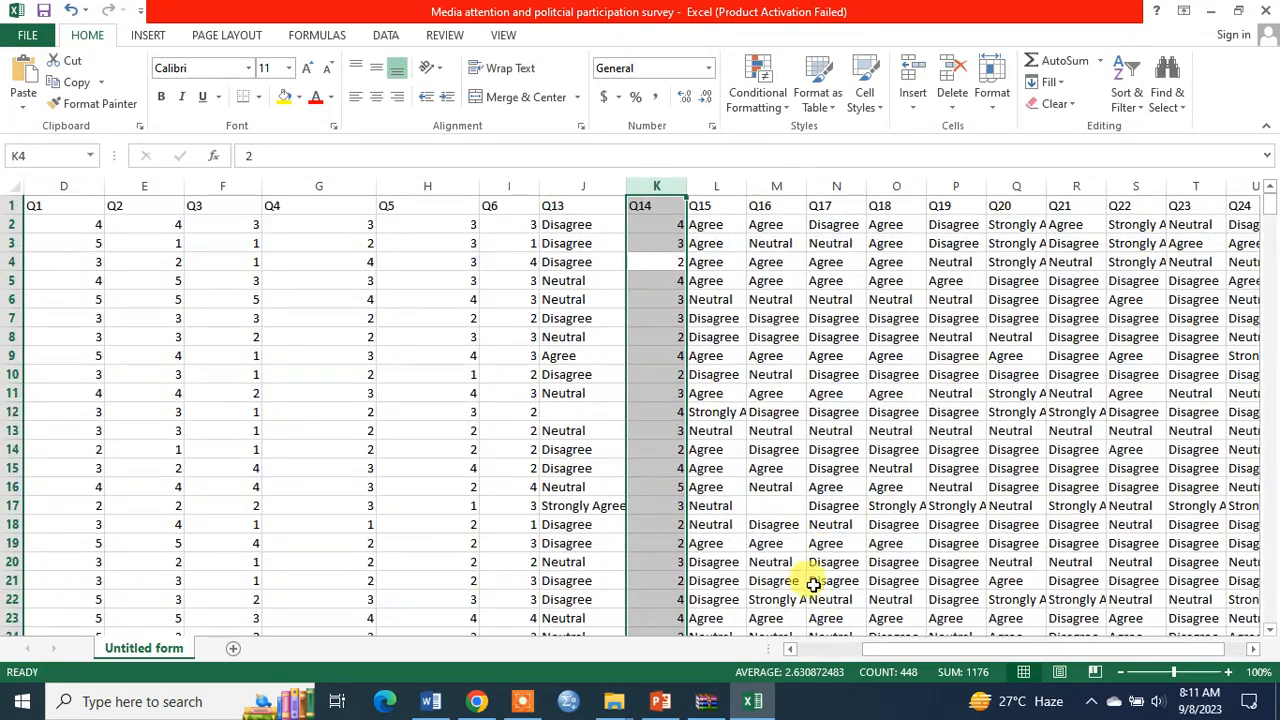
{"action": "left_click", "coordinate": [953, 655]}
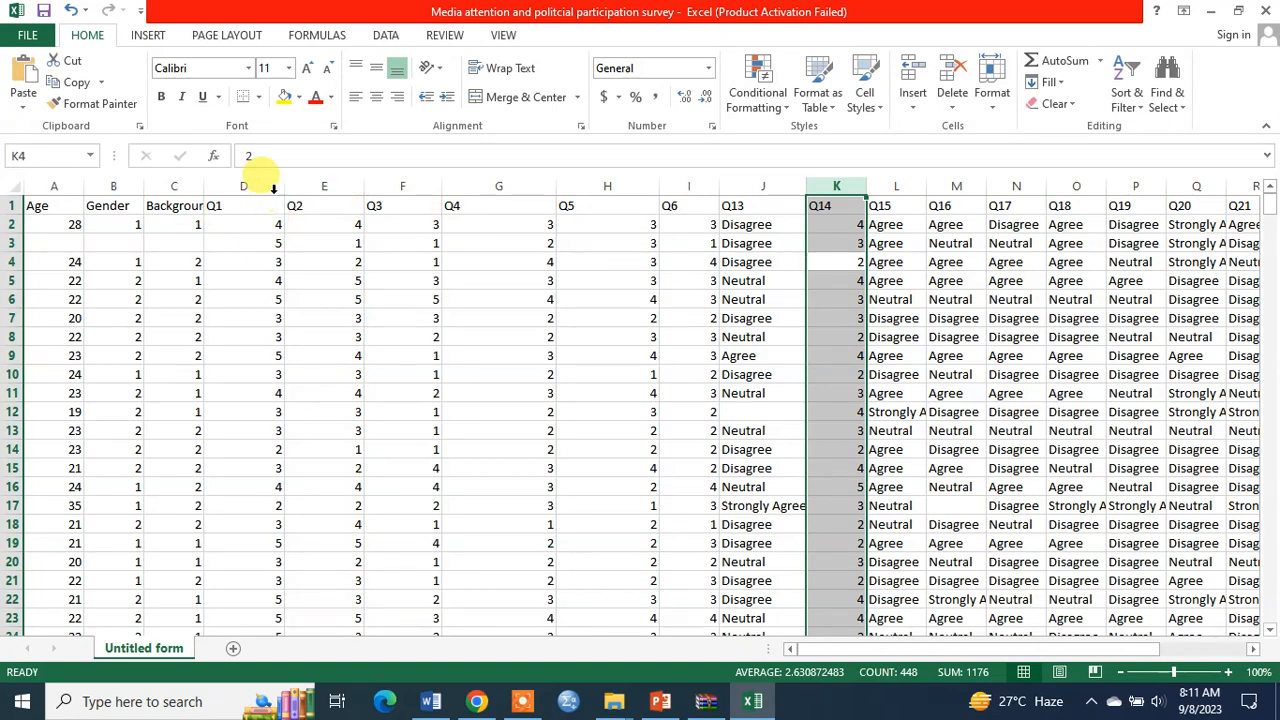
{"action": "left_click_drag", "start_coordinate": [285, 187], "coordinate": [250, 187]}
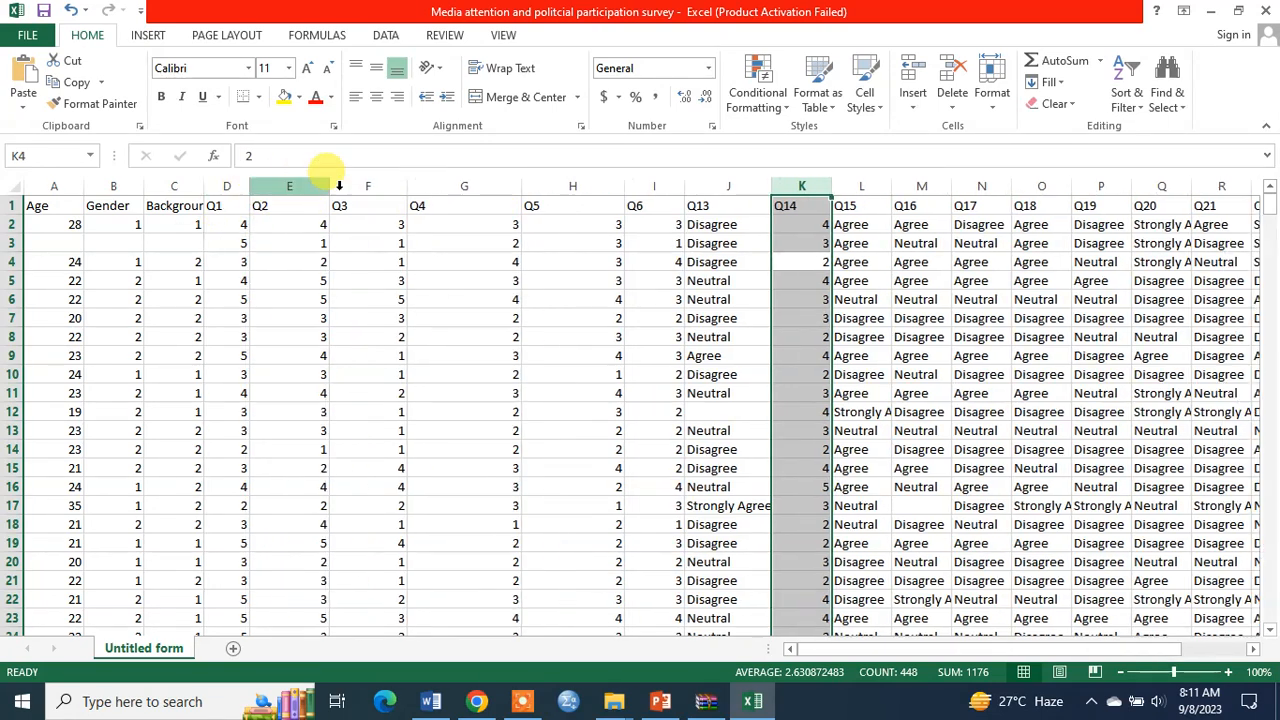
{"action": "left_click_drag", "start_coordinate": [331, 187], "coordinate": [306, 187]}
{"action": "left_click_drag", "start_coordinate": [383, 187], "coordinate": [352, 187]}
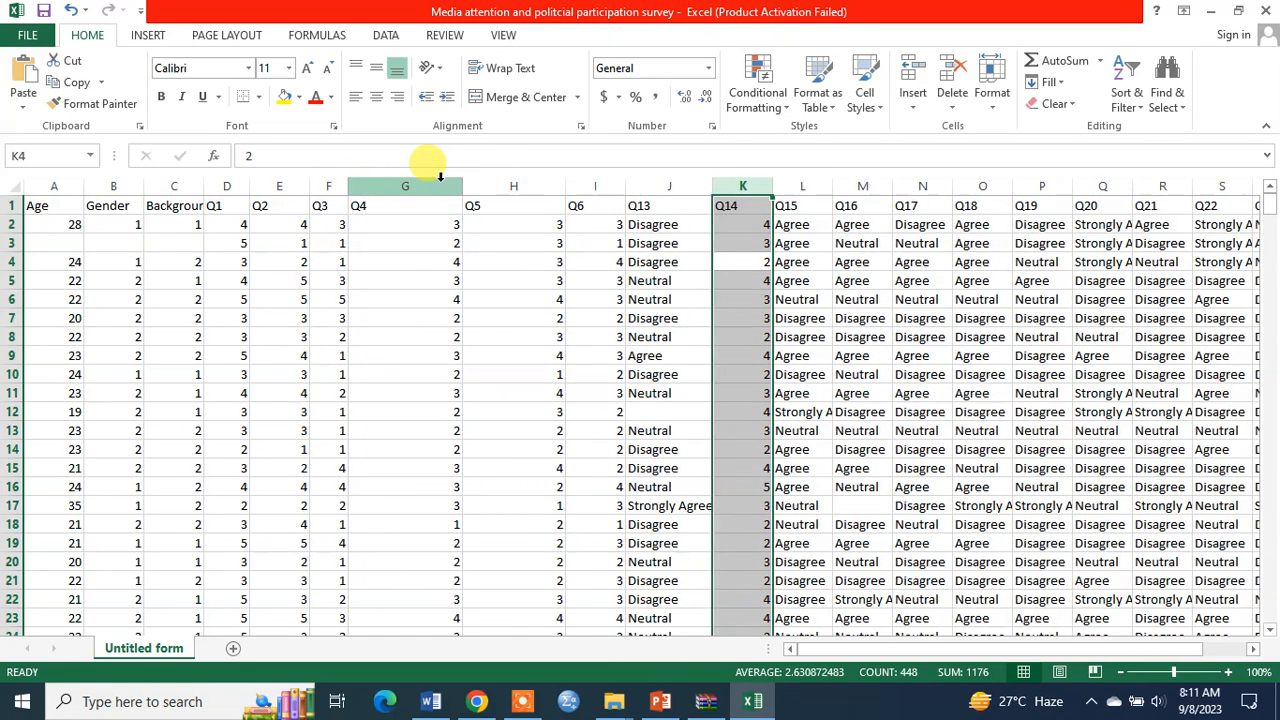
{"action": "left_click_drag", "start_coordinate": [461, 186], "coordinate": [383, 186]}
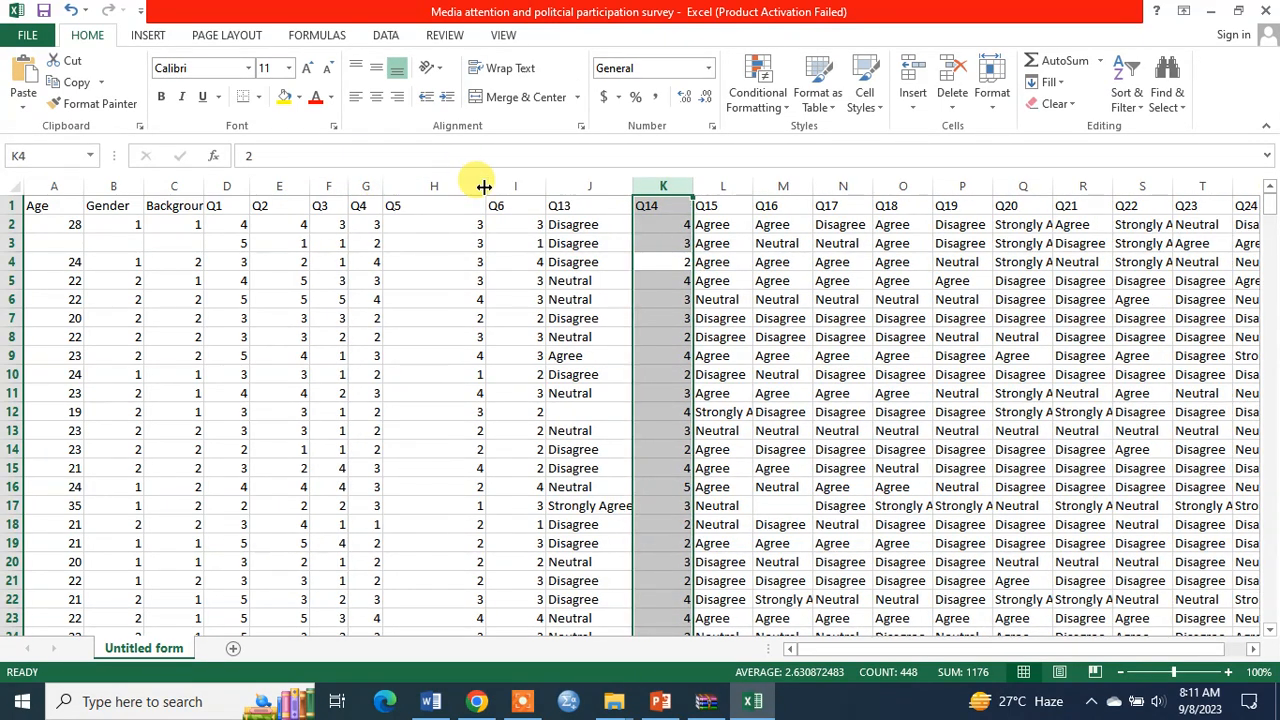
{"action": "left_click_drag", "start_coordinate": [484, 187], "coordinate": [423, 188]}
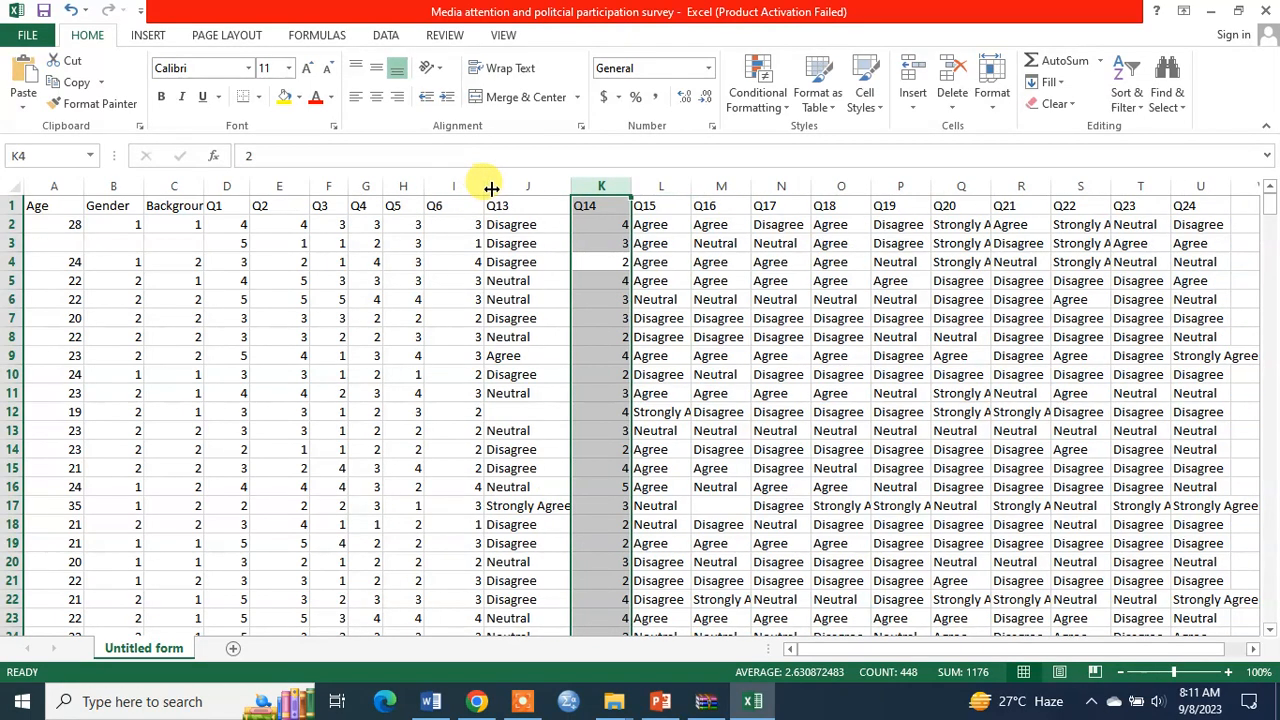
{"action": "left_click_drag", "start_coordinate": [569, 181], "coordinate": [464, 183]}
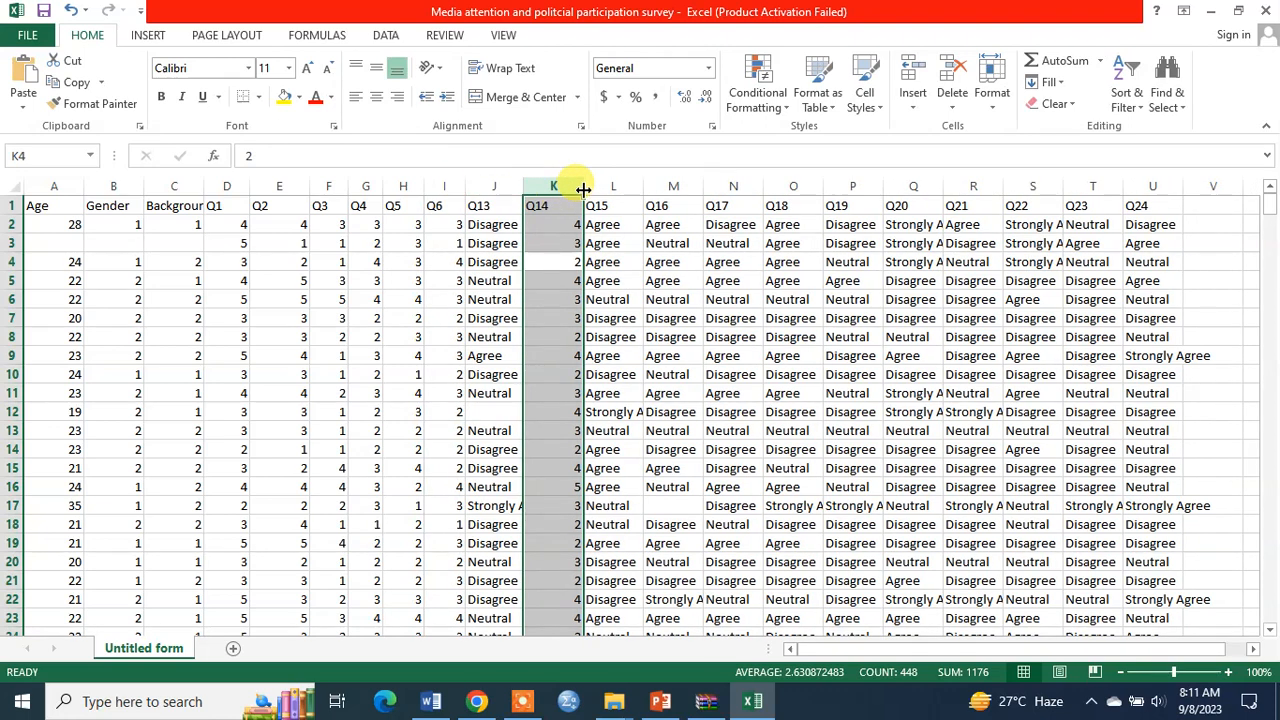
{"action": "left_click_drag", "start_coordinate": [583, 189], "coordinate": [560, 183]}
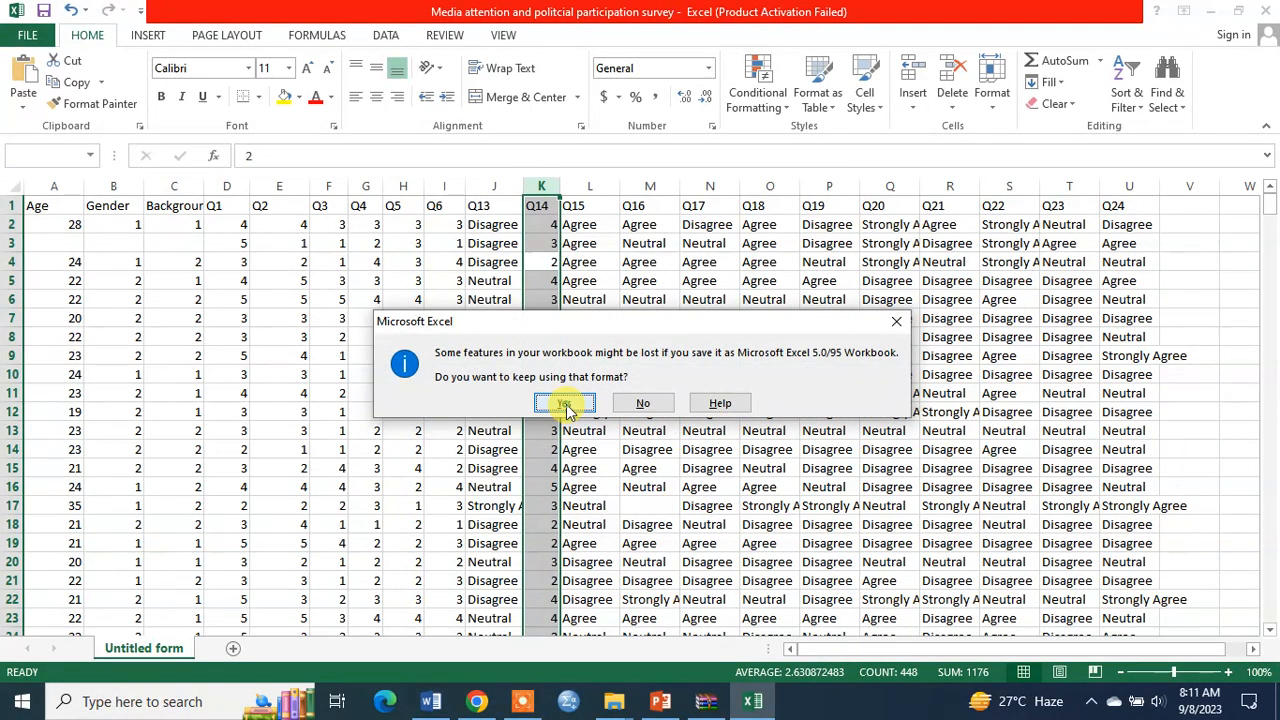
{"action": "left_click", "coordinate": [566, 405]}
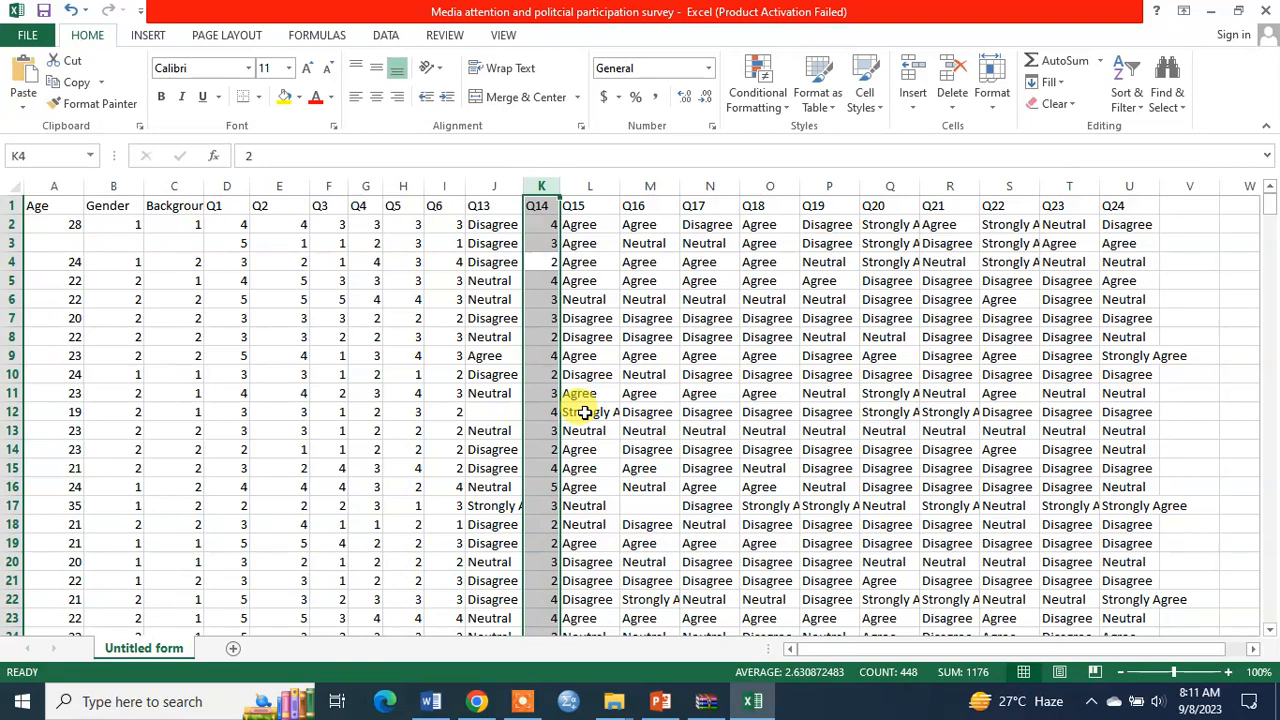